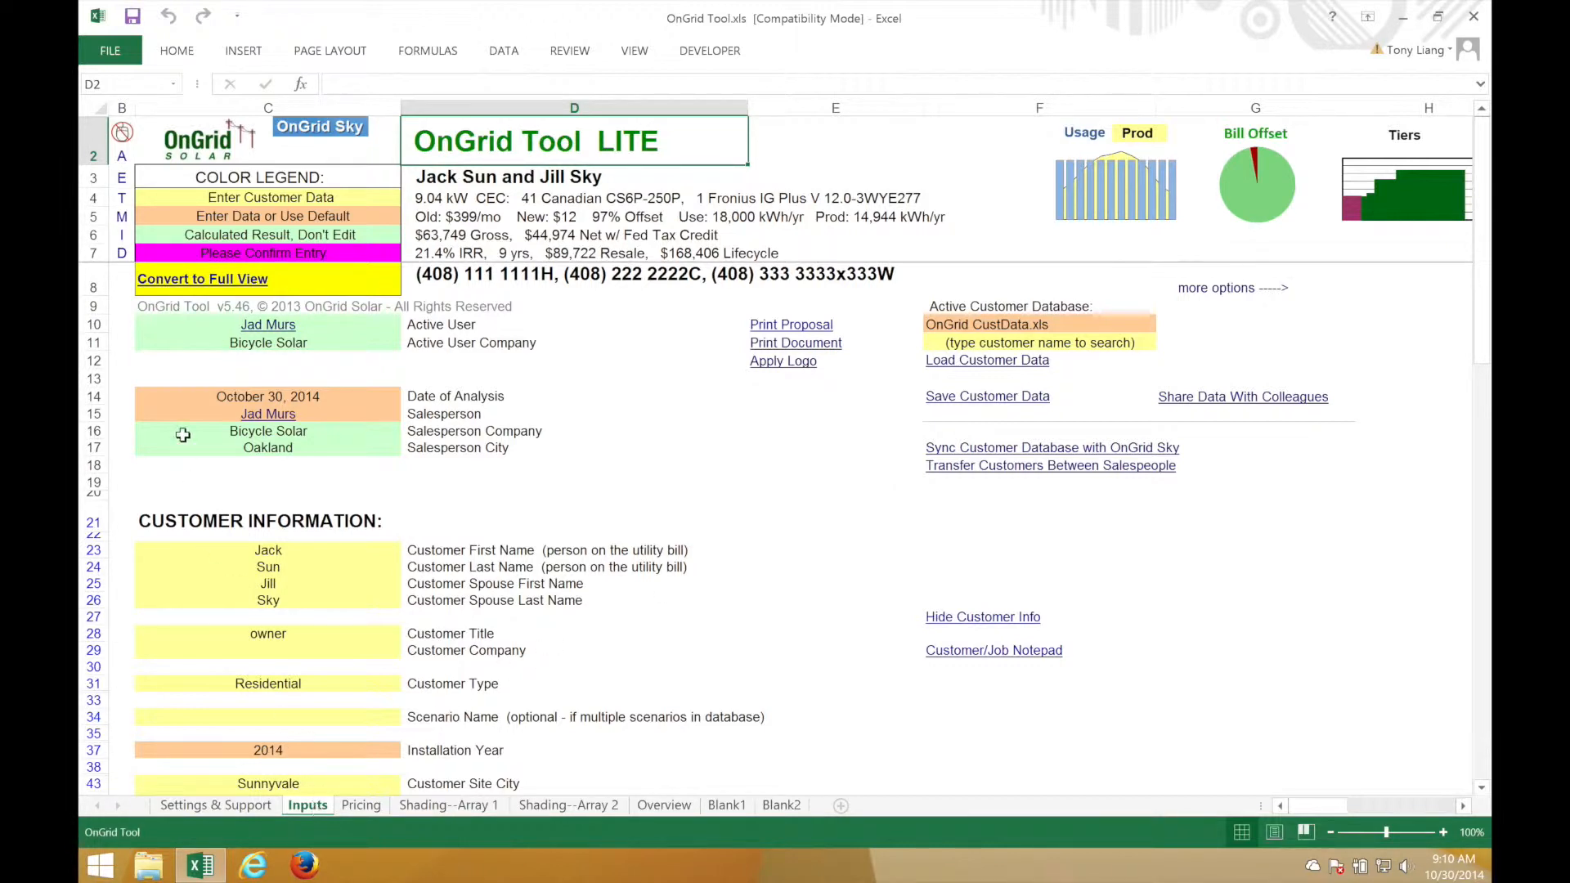
Step: Convert the Inputs sheet to the full view and expand its sections to detail level 2
left_click(193, 279)
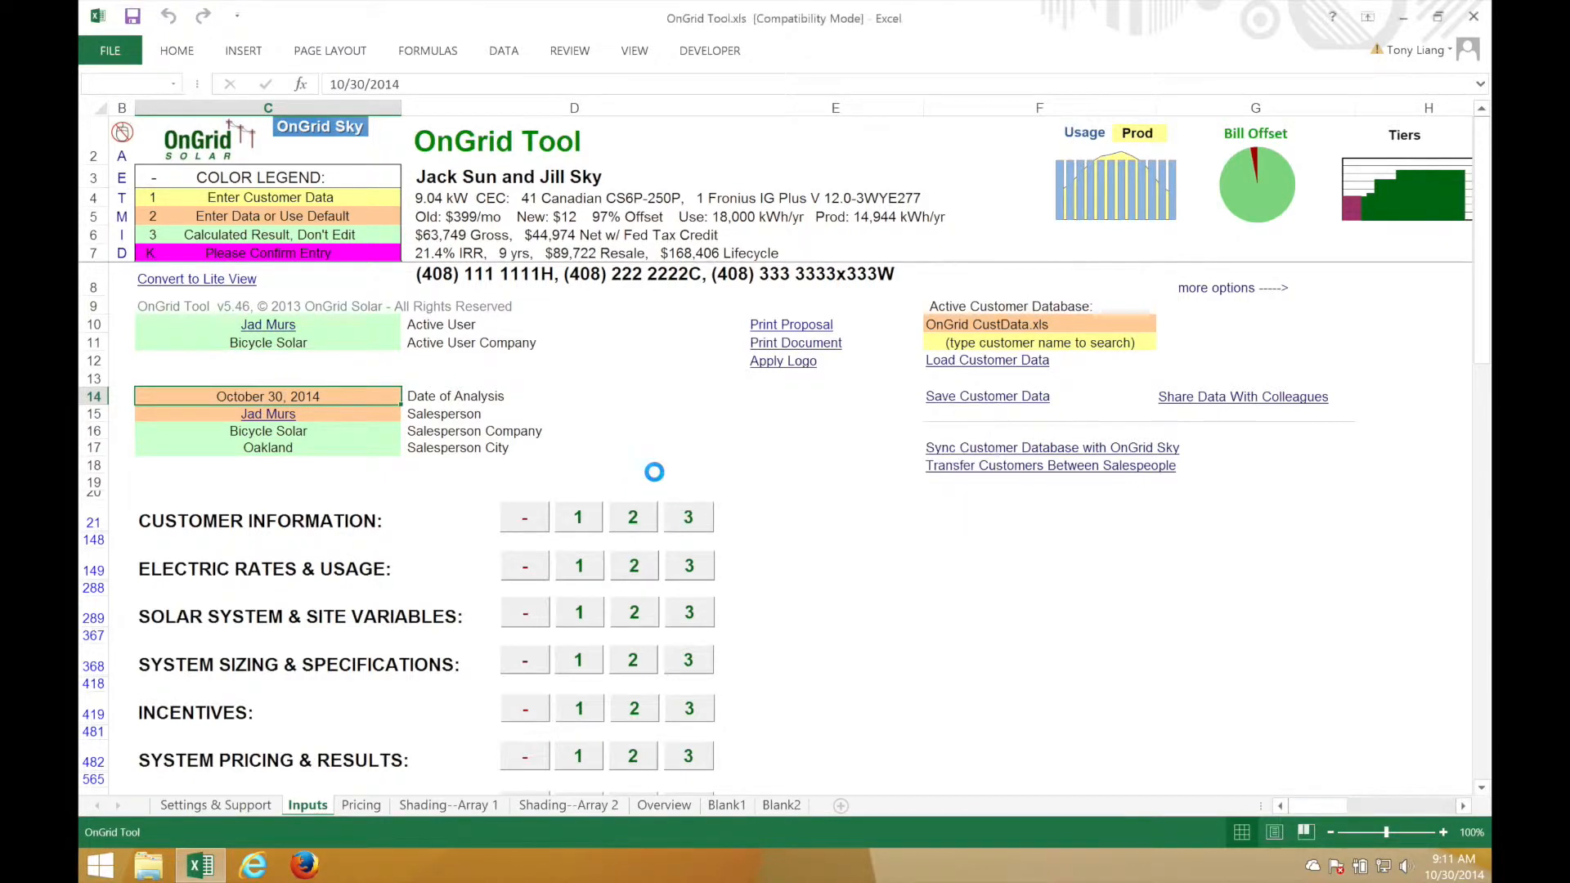
left_click(153, 220)
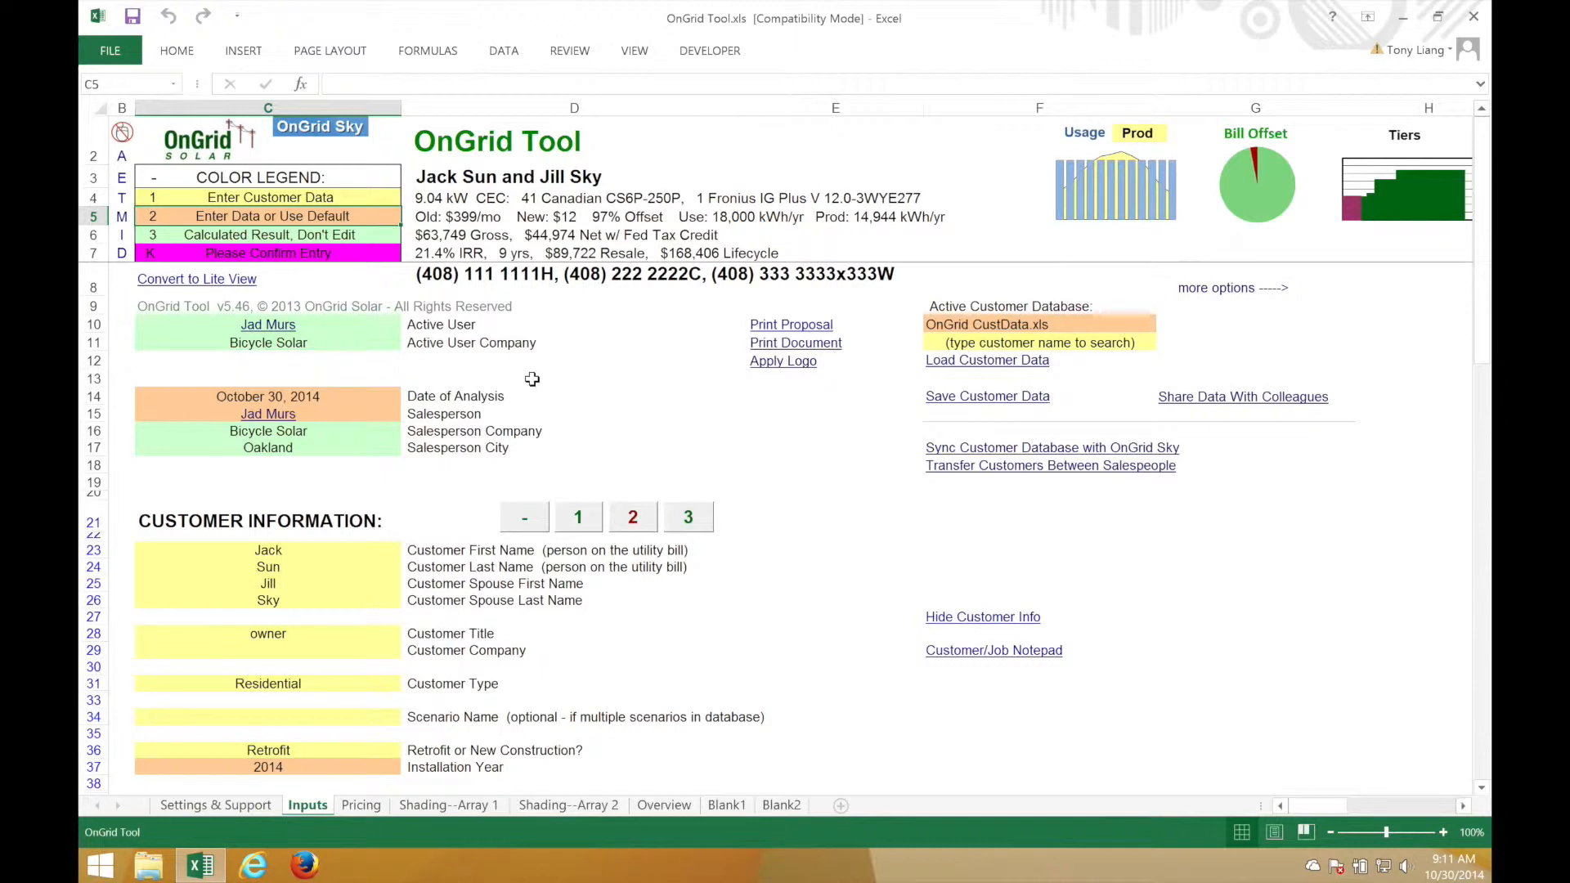
Step: Enter the customer's first and last name and the spouse's first and last name under Customer Information
left_click(351, 550)
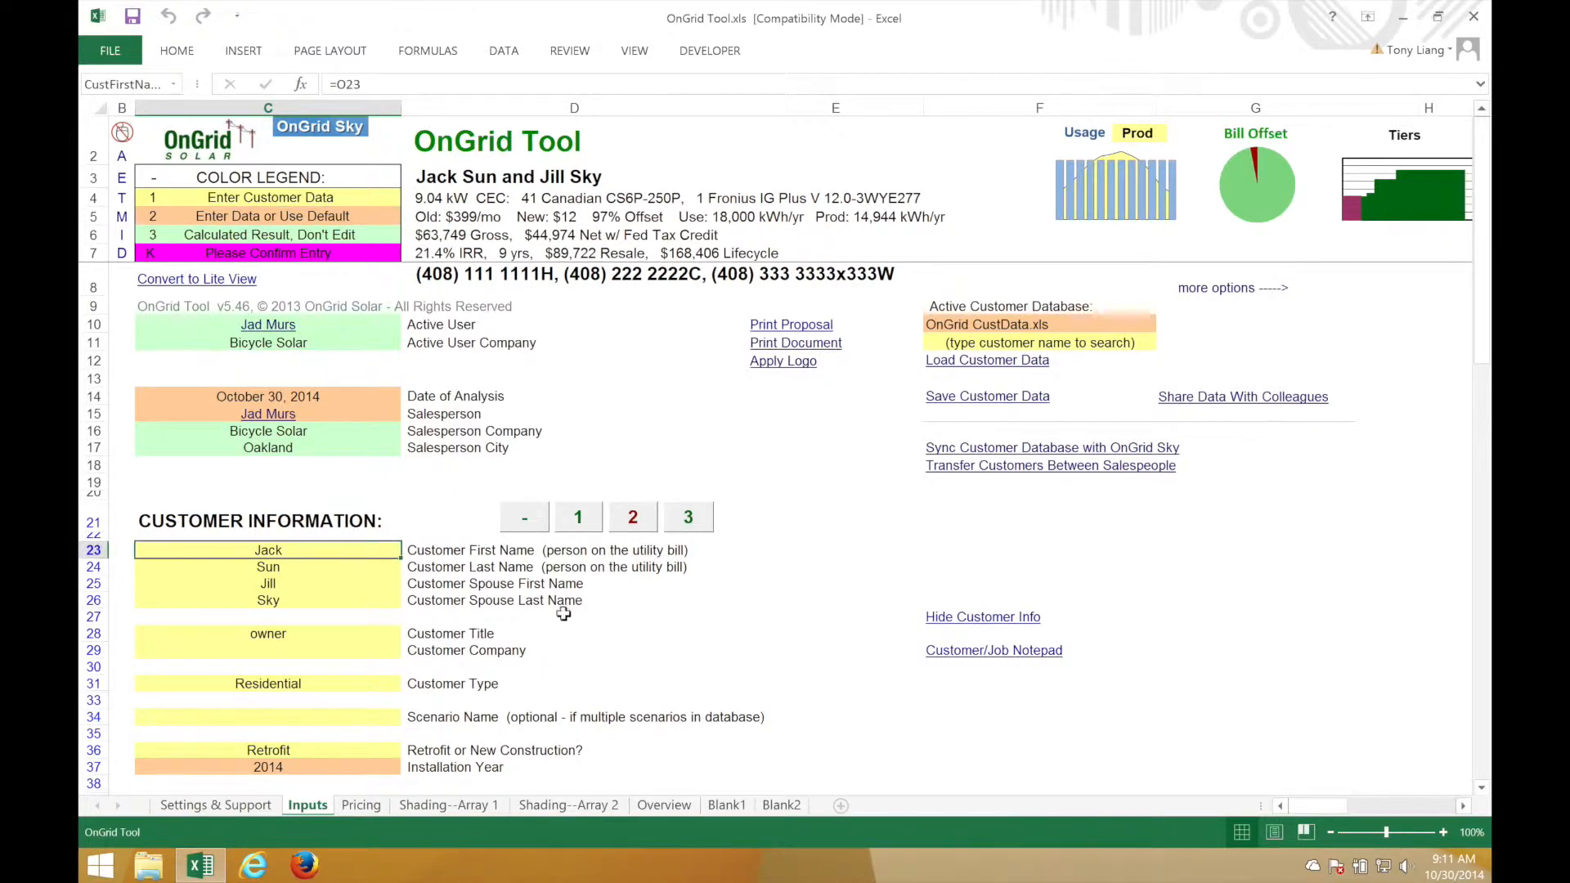
type("Ed")
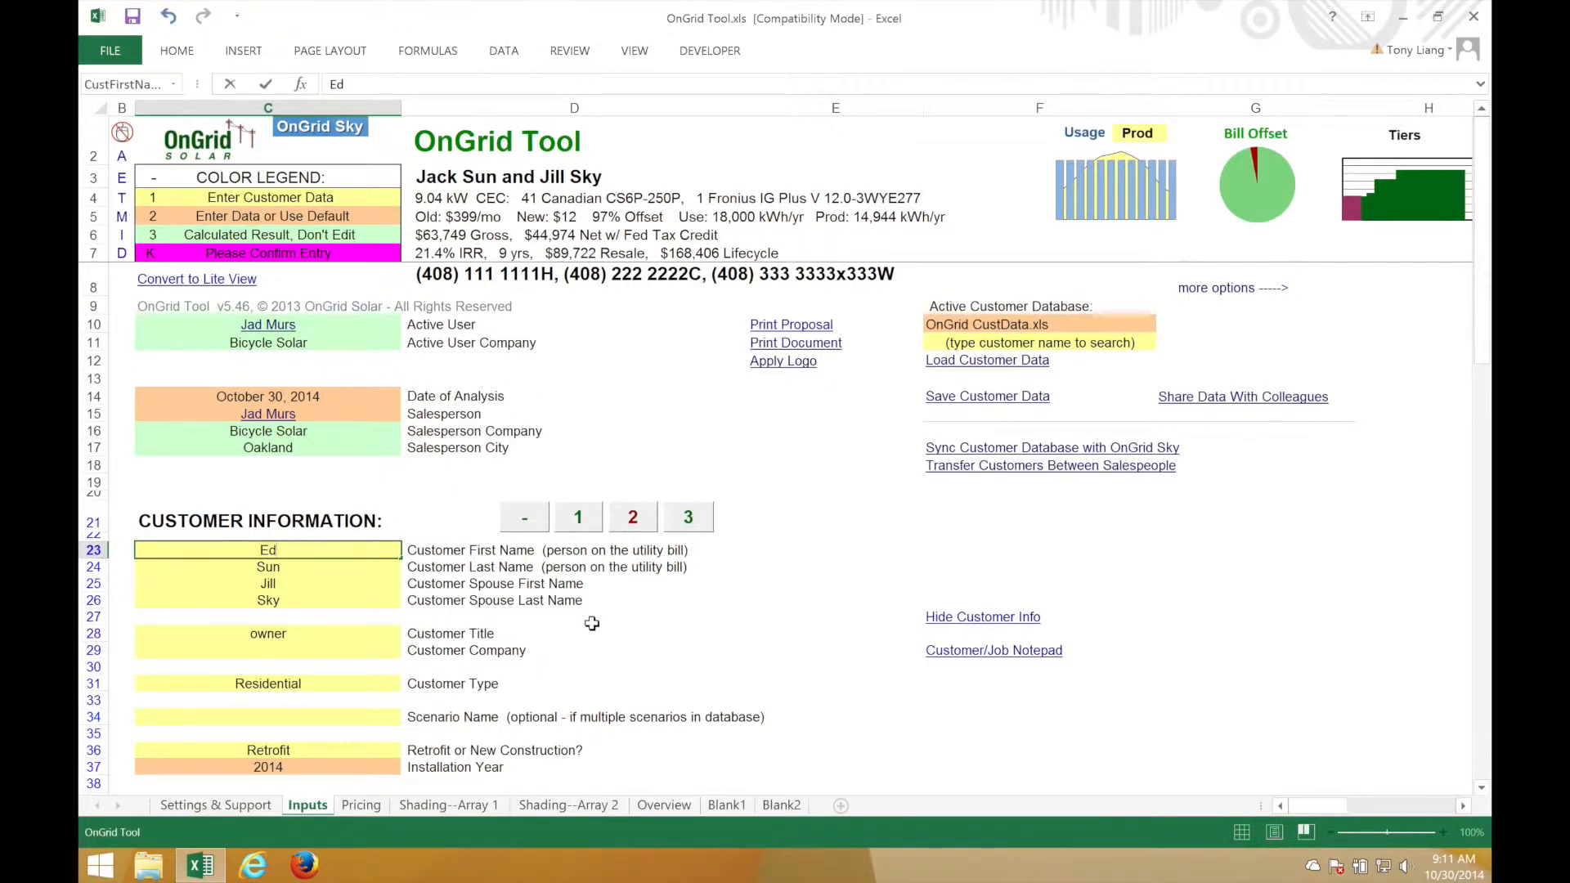
key("Return")
type("Newsom")
key("Return")
type("Jean")
key("Return")
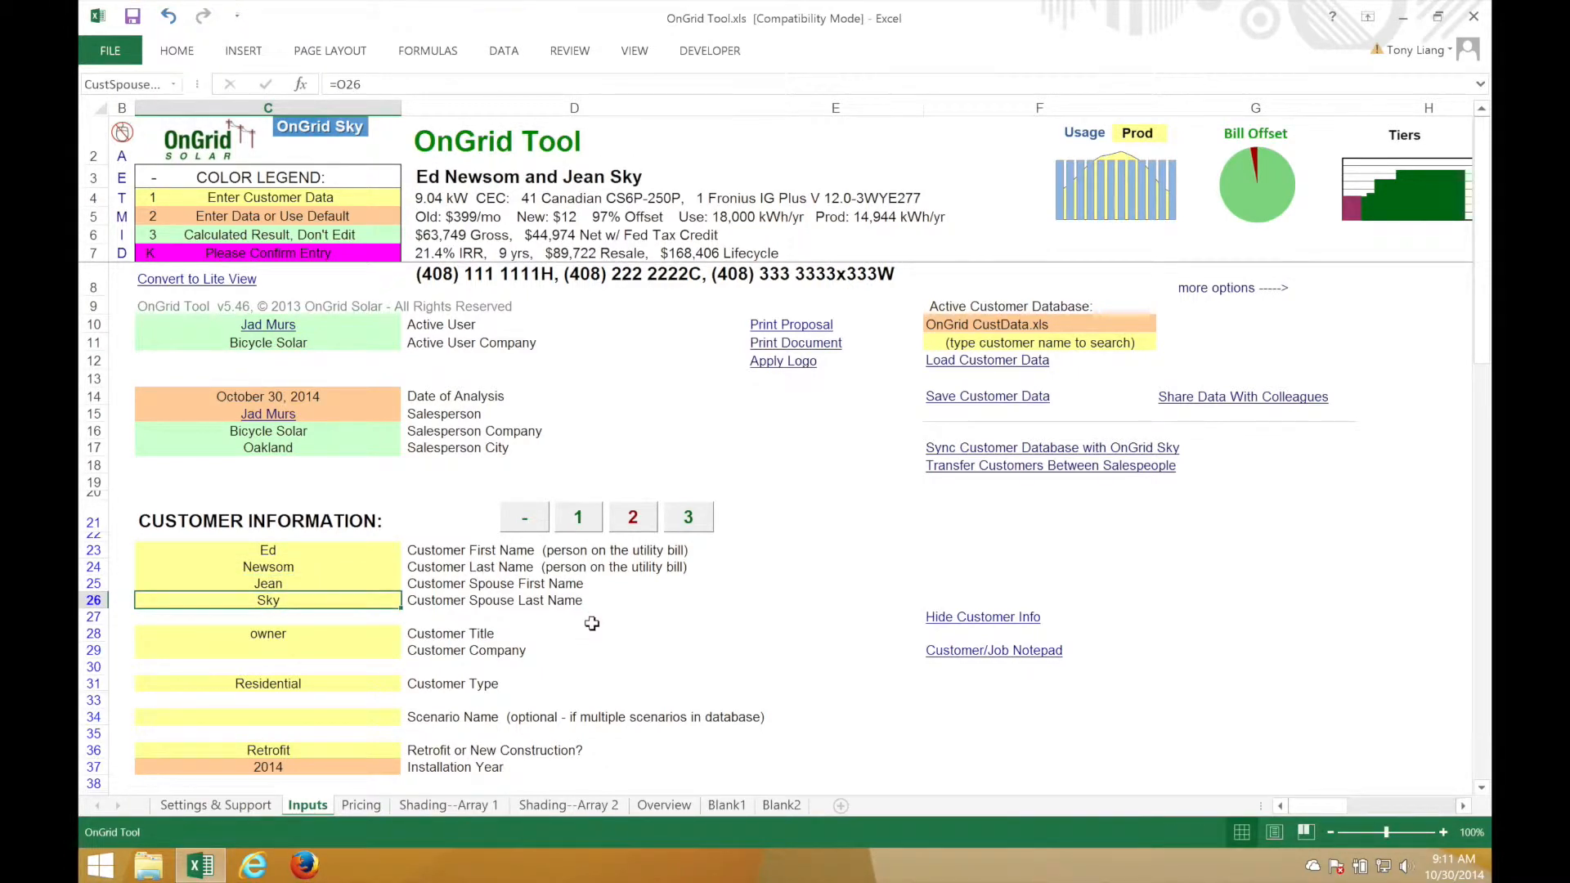
type("Brown")
key("Return")
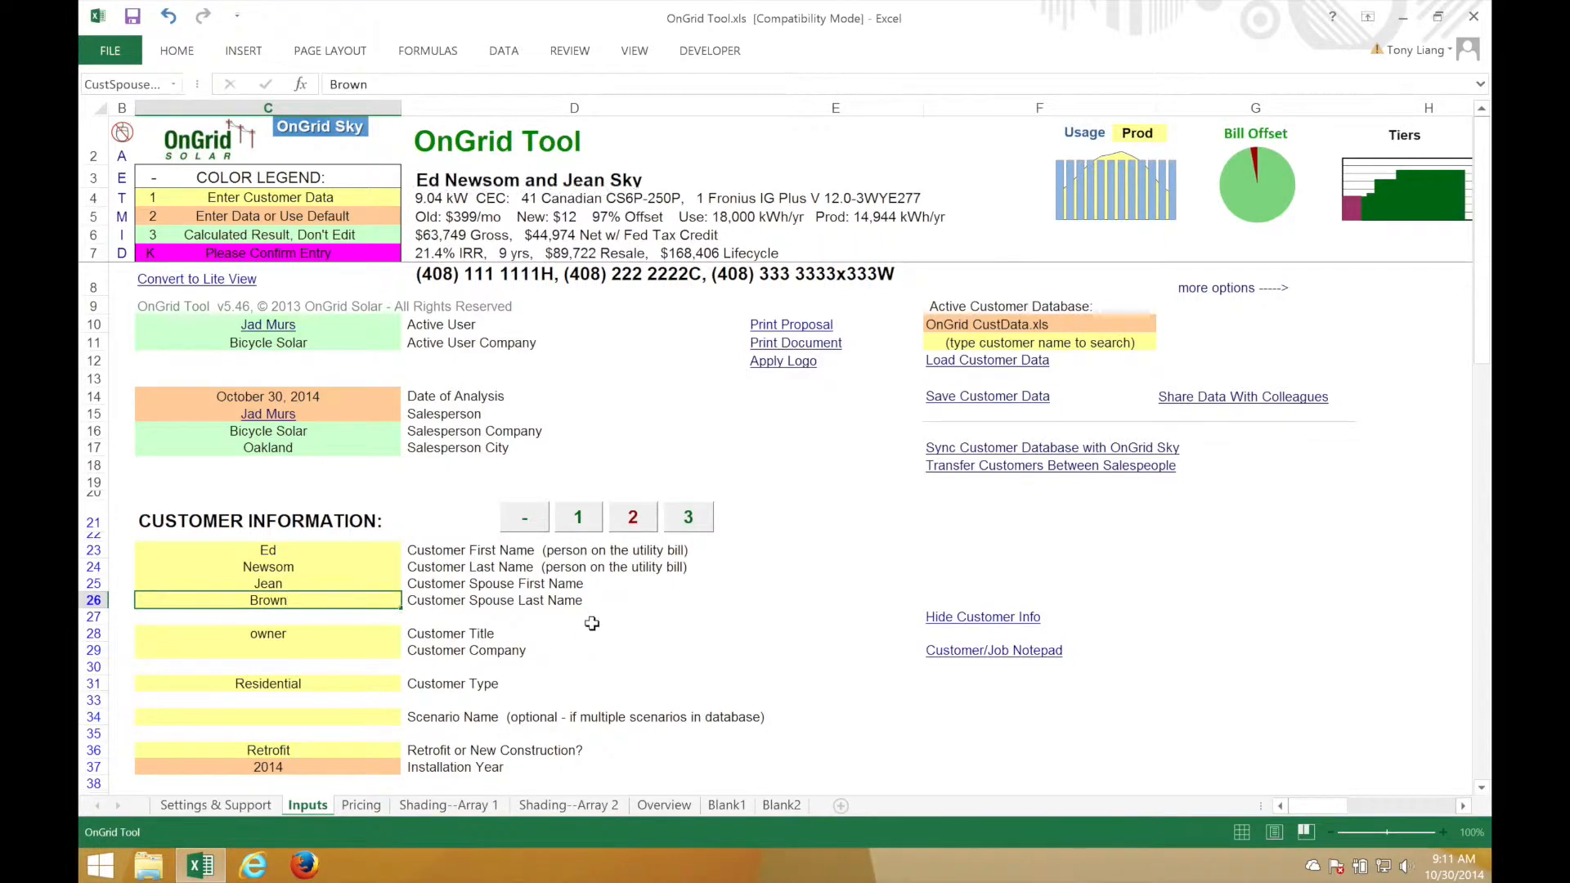
Step: Enter the customer's site street address in Site Info and clear the second address line
left_click(696, 710)
key("Down")
key("Down")
key("Down")
key("Down")
key("Down")
key("Down")
key("Down")
key("Down")
key("Down")
key("Down")
key("Down")
key("Down")
key("Down")
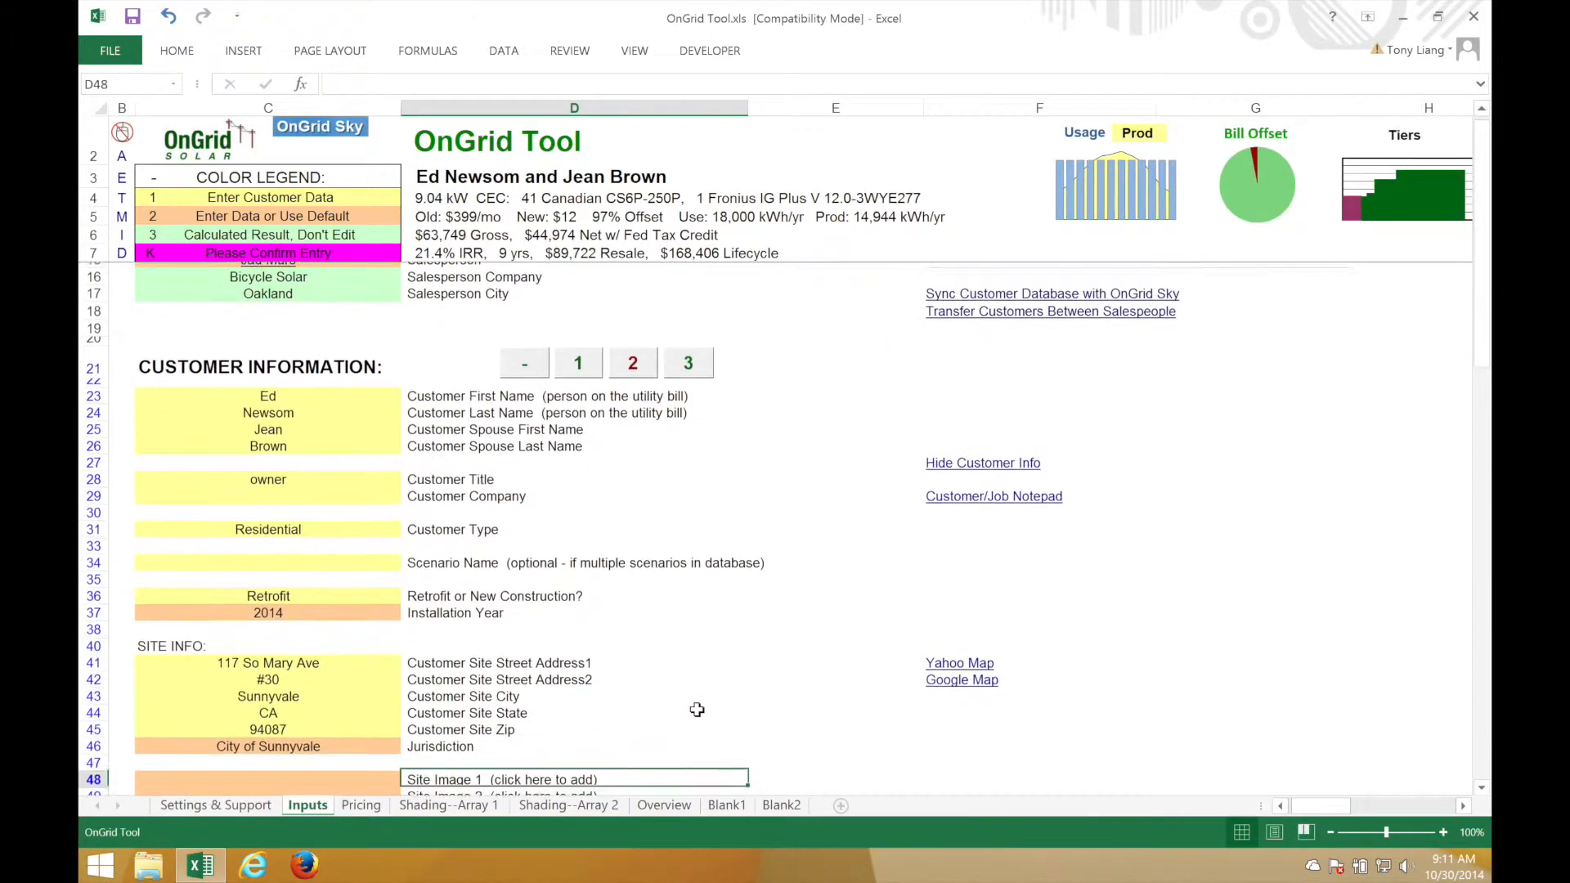
left_click(355, 669)
key("Up")
type("50")
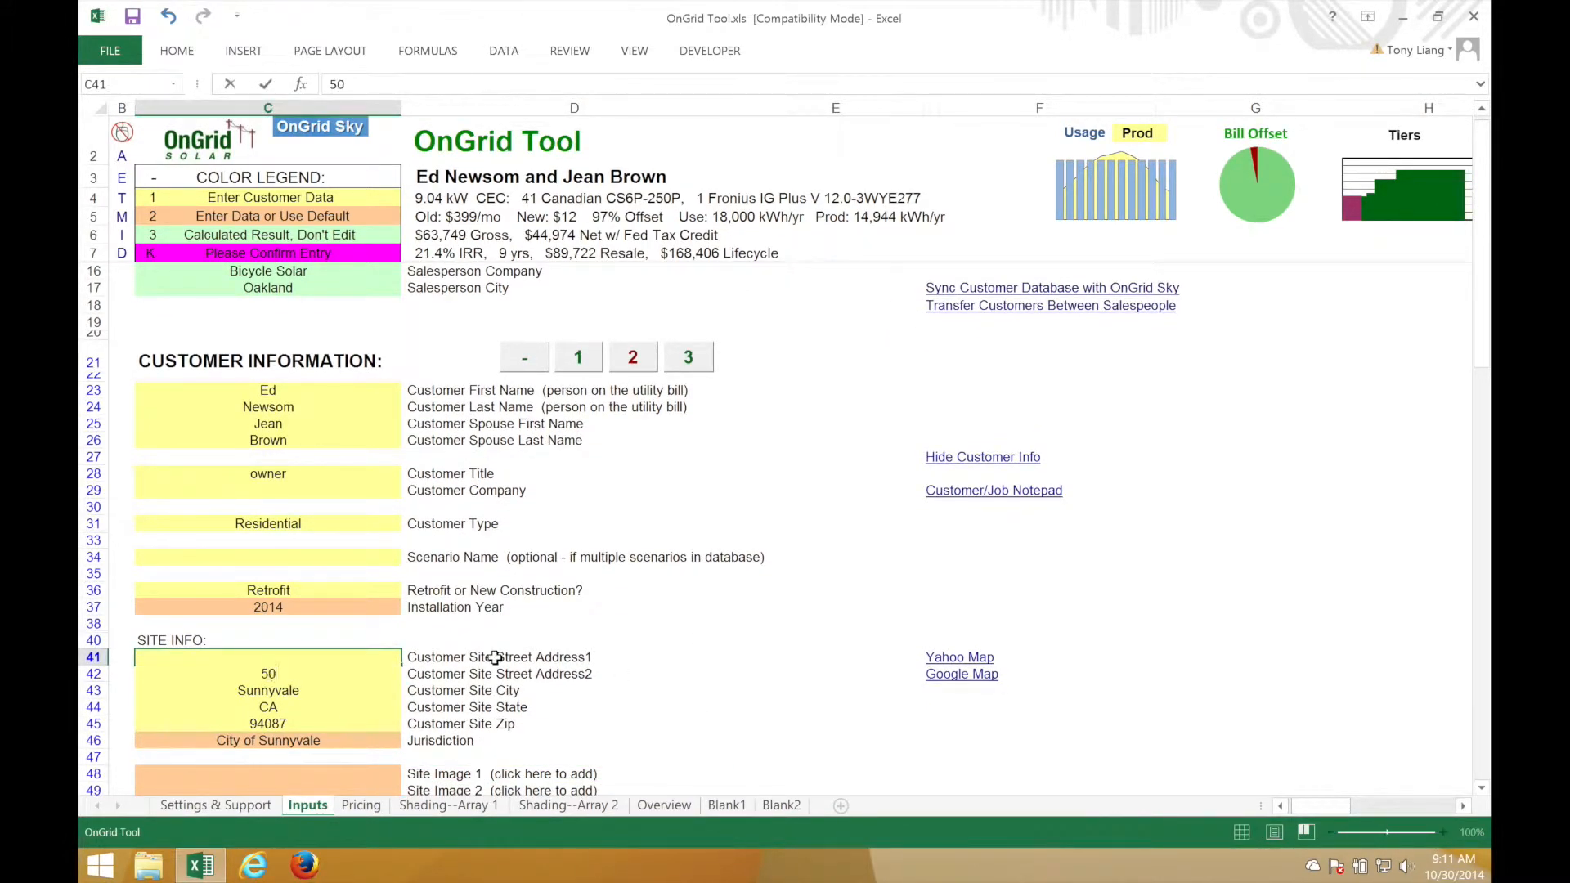
type("0 Solar Street")
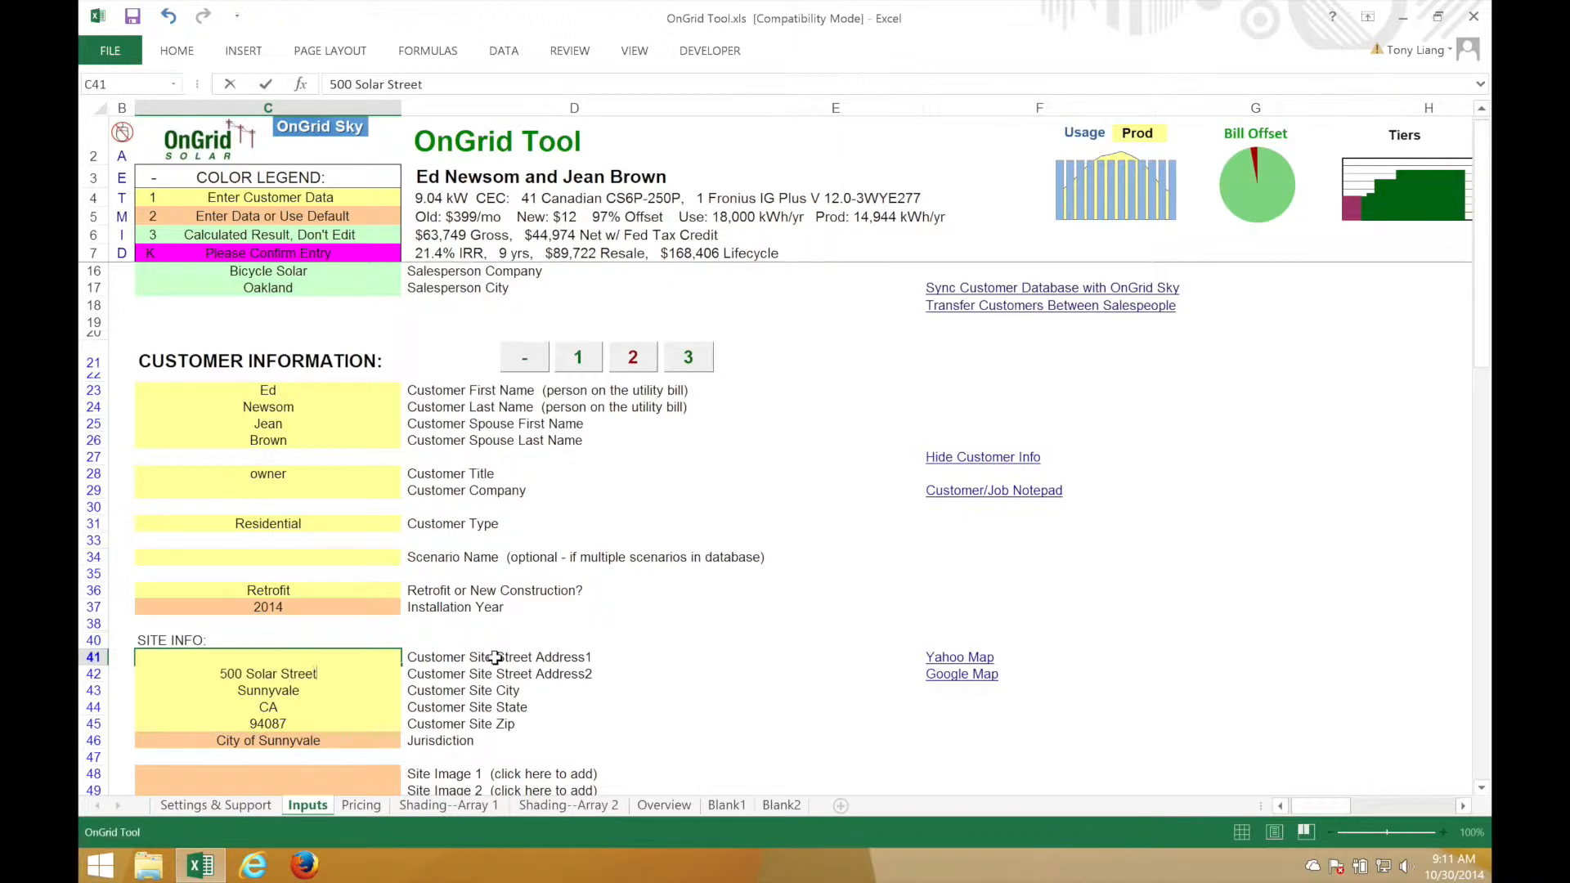
key("Return")
key("BackSpace")
key("Return")
Step: Enter the customer's site city and ZIP code, keeping the state as it is
type("Oakland")
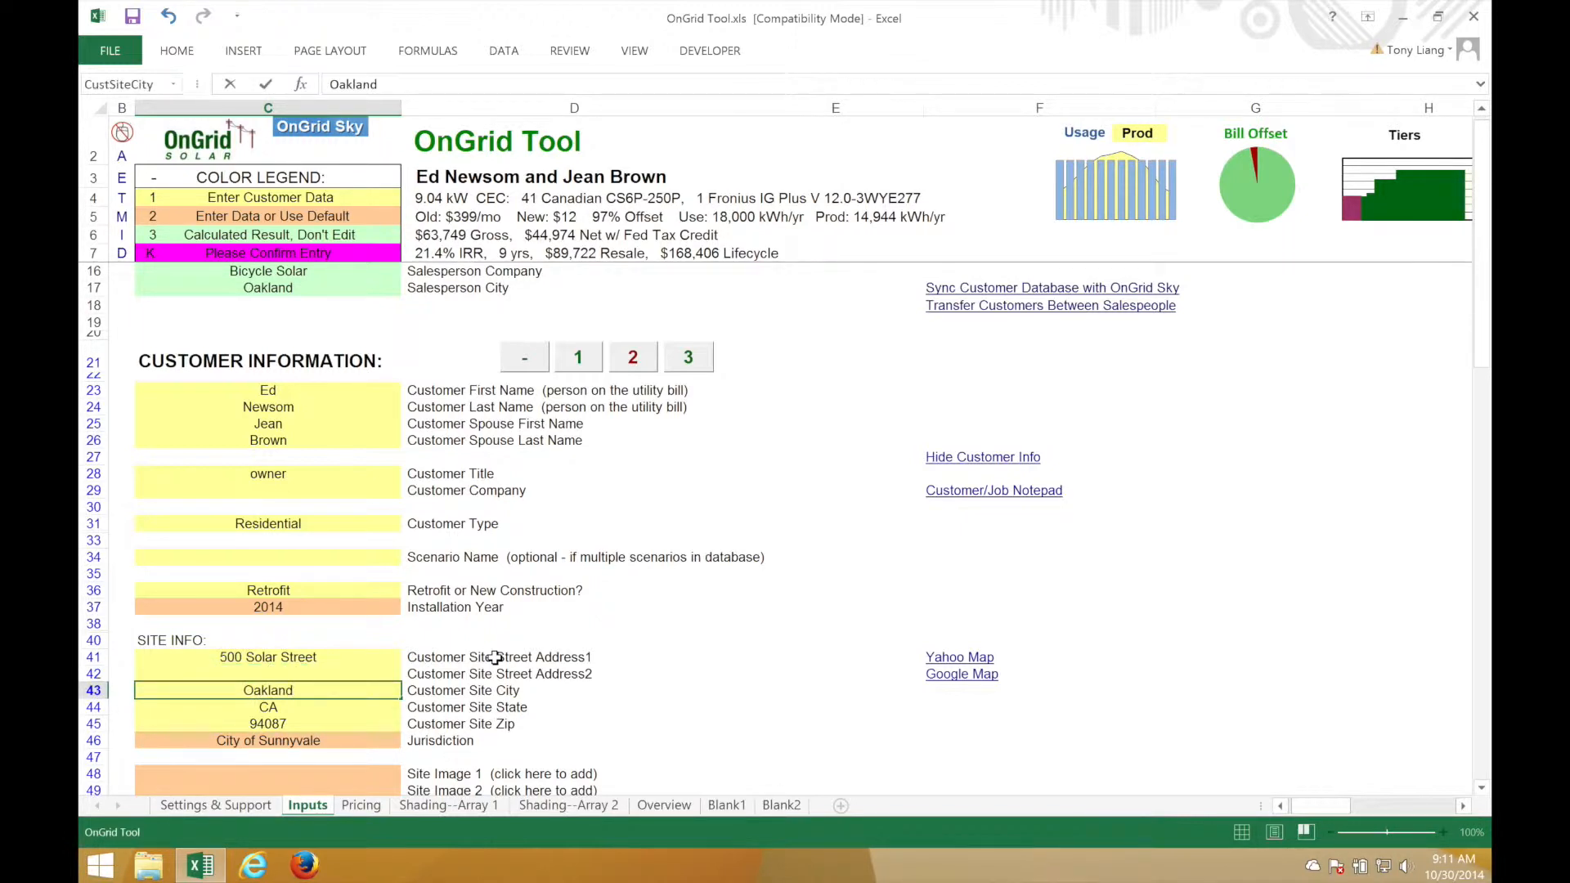
key("Return")
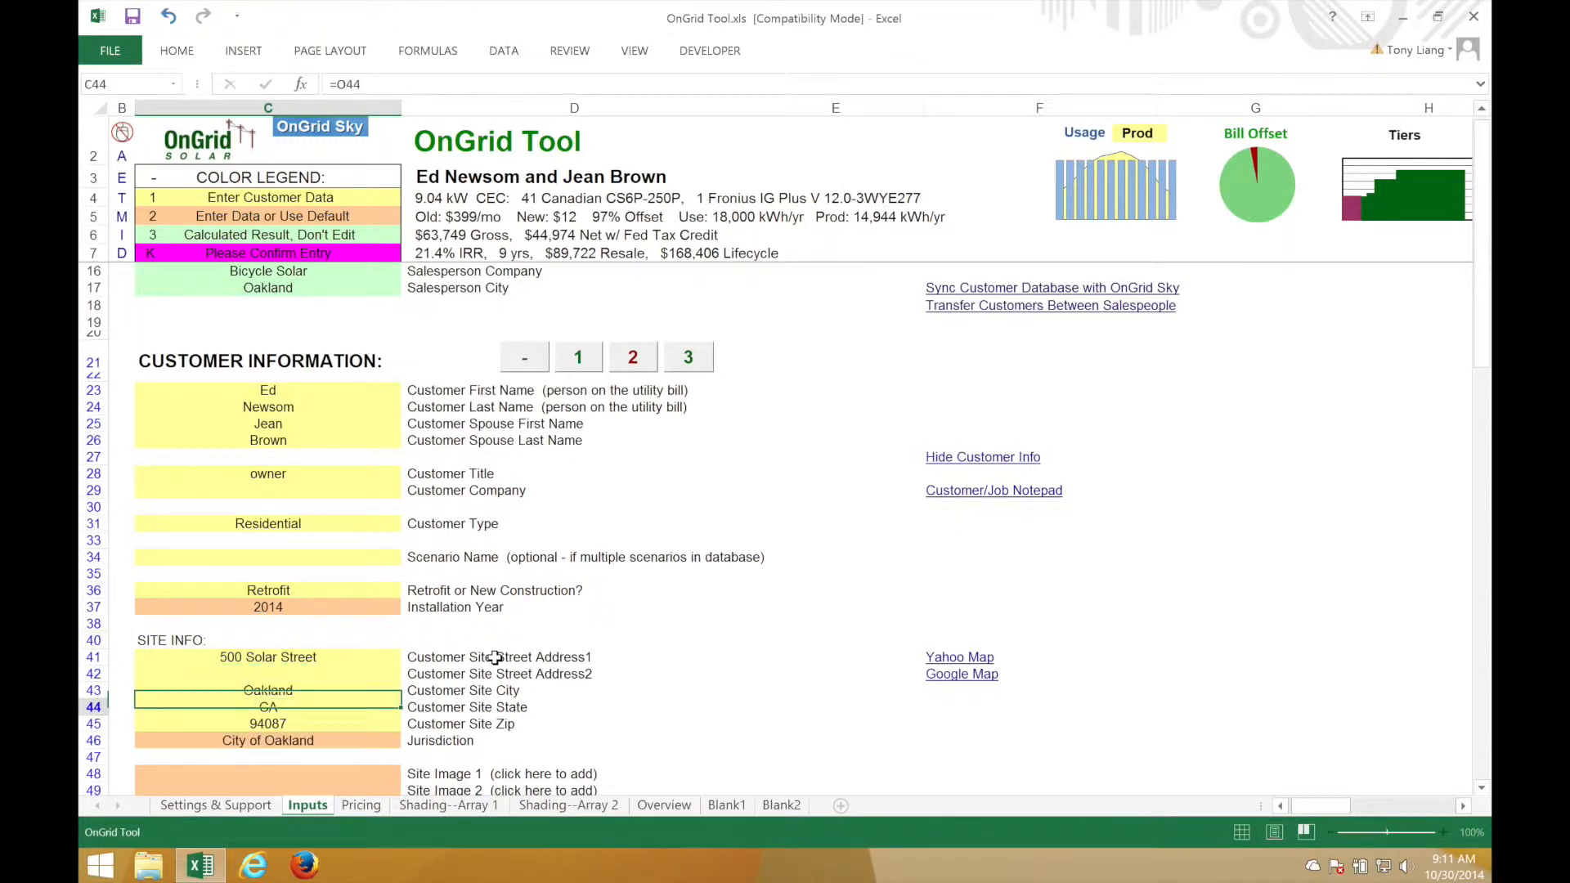
key("Return")
type("94609")
key("Return")
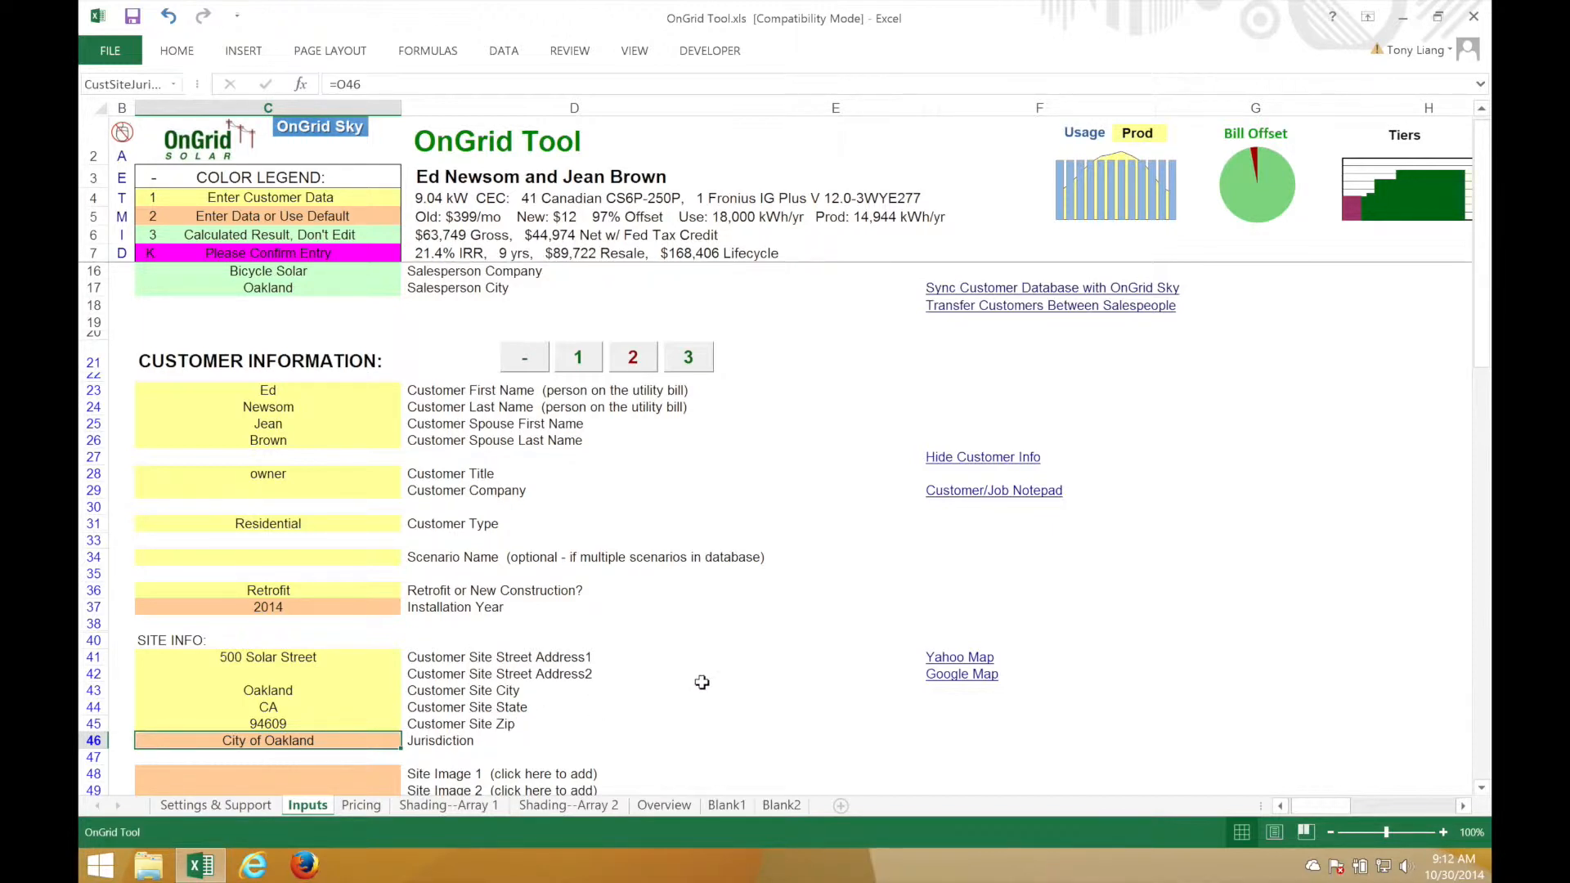
Step: Review the available utility names in the Electric Rates & Usage section without changing the selection
left_click(764, 692)
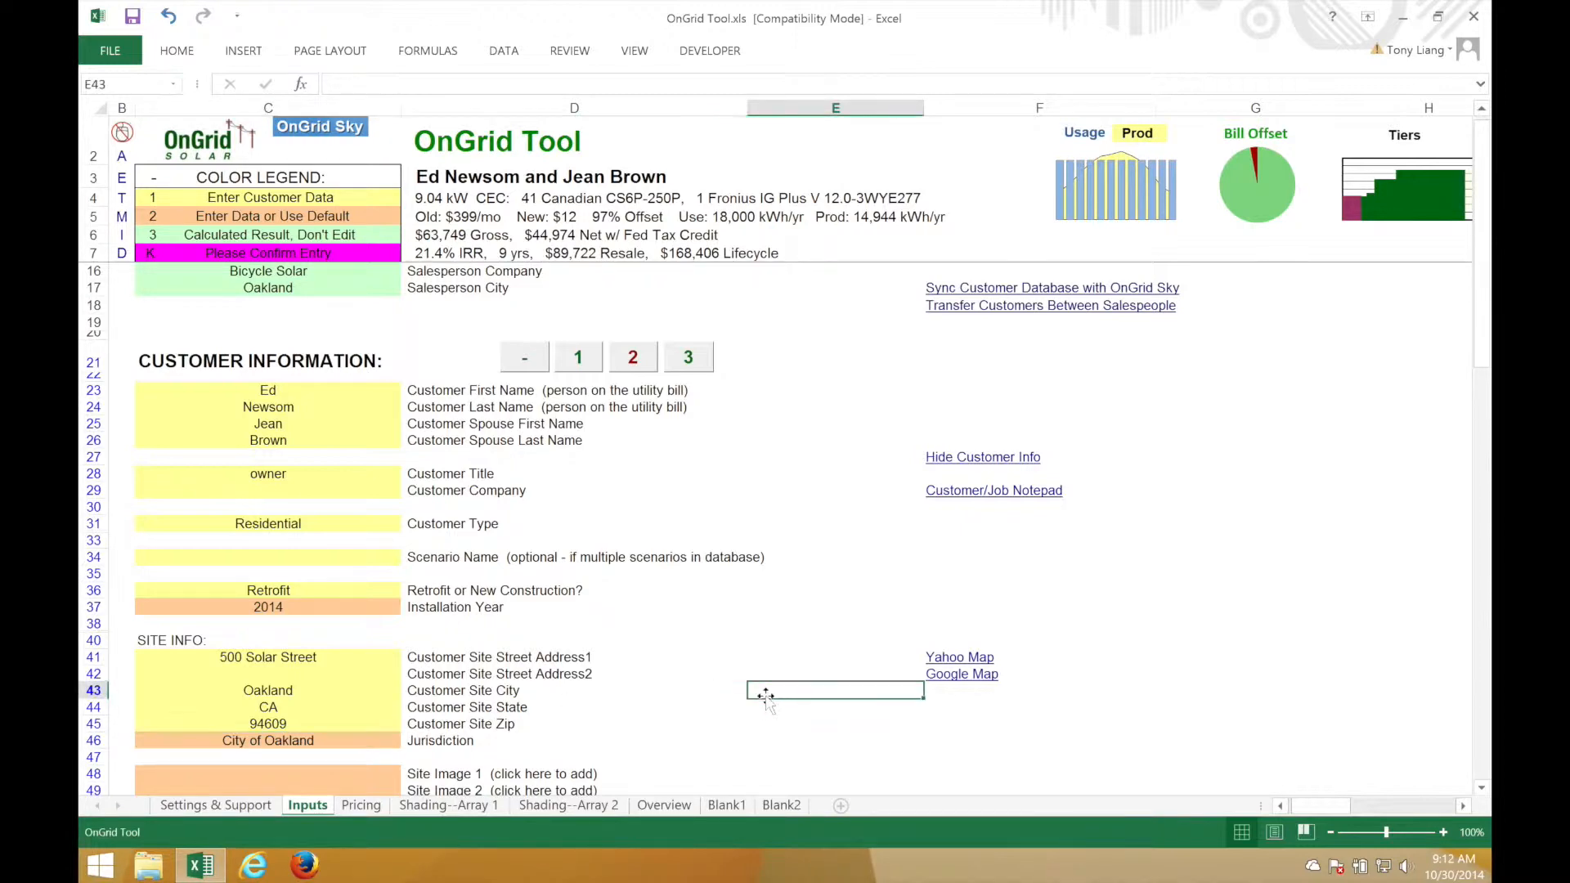
scroll(661, 692, "down", 1)
scroll(660, 693, "down", 12)
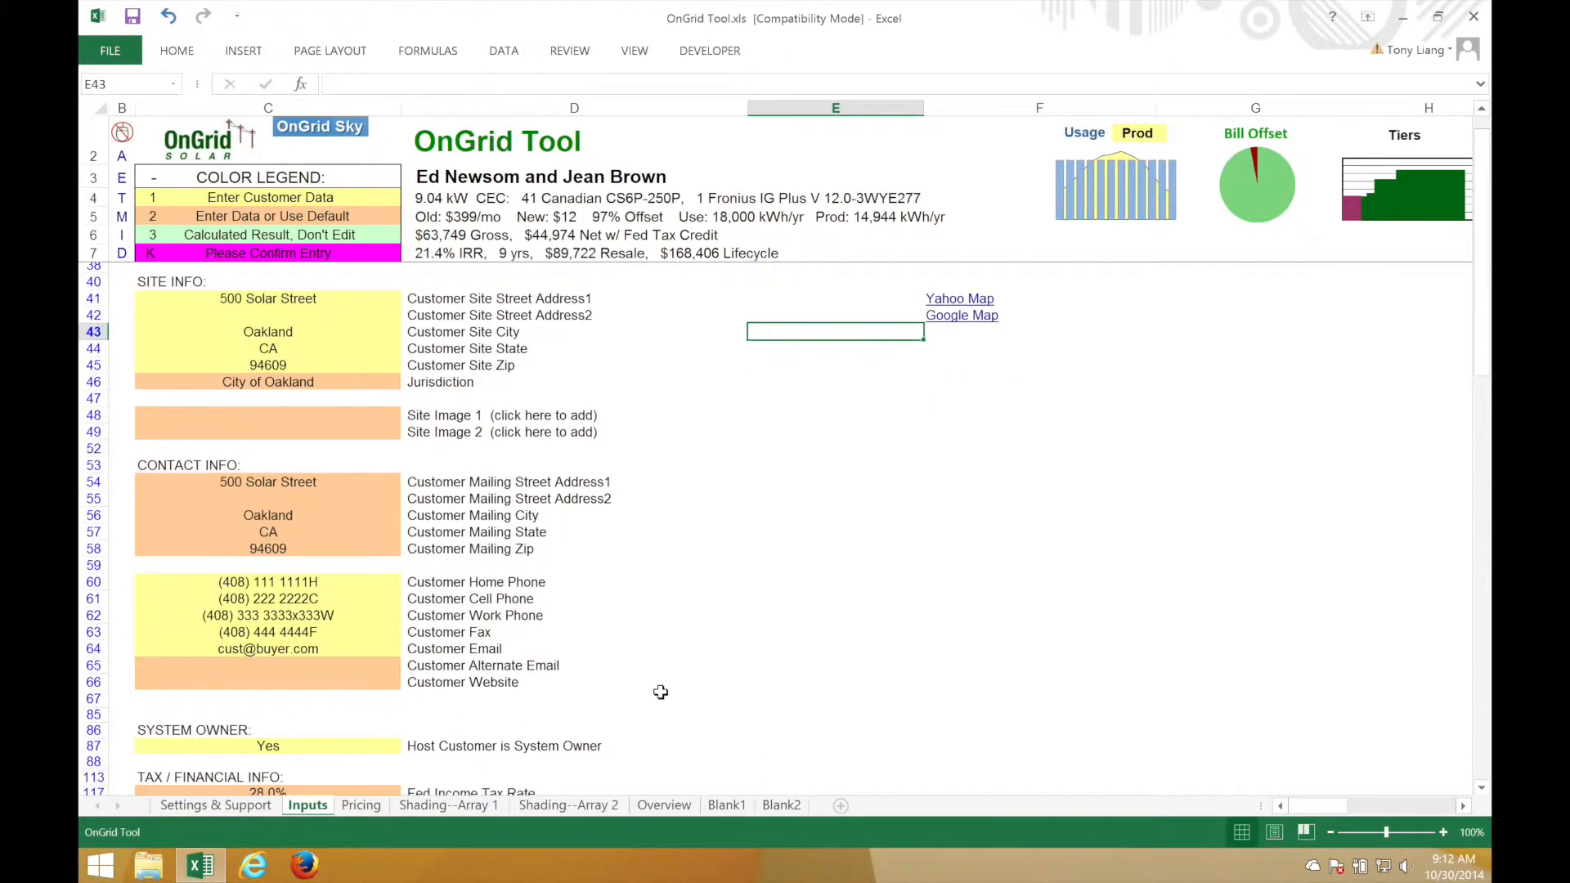
scroll(660, 693, "down", 5)
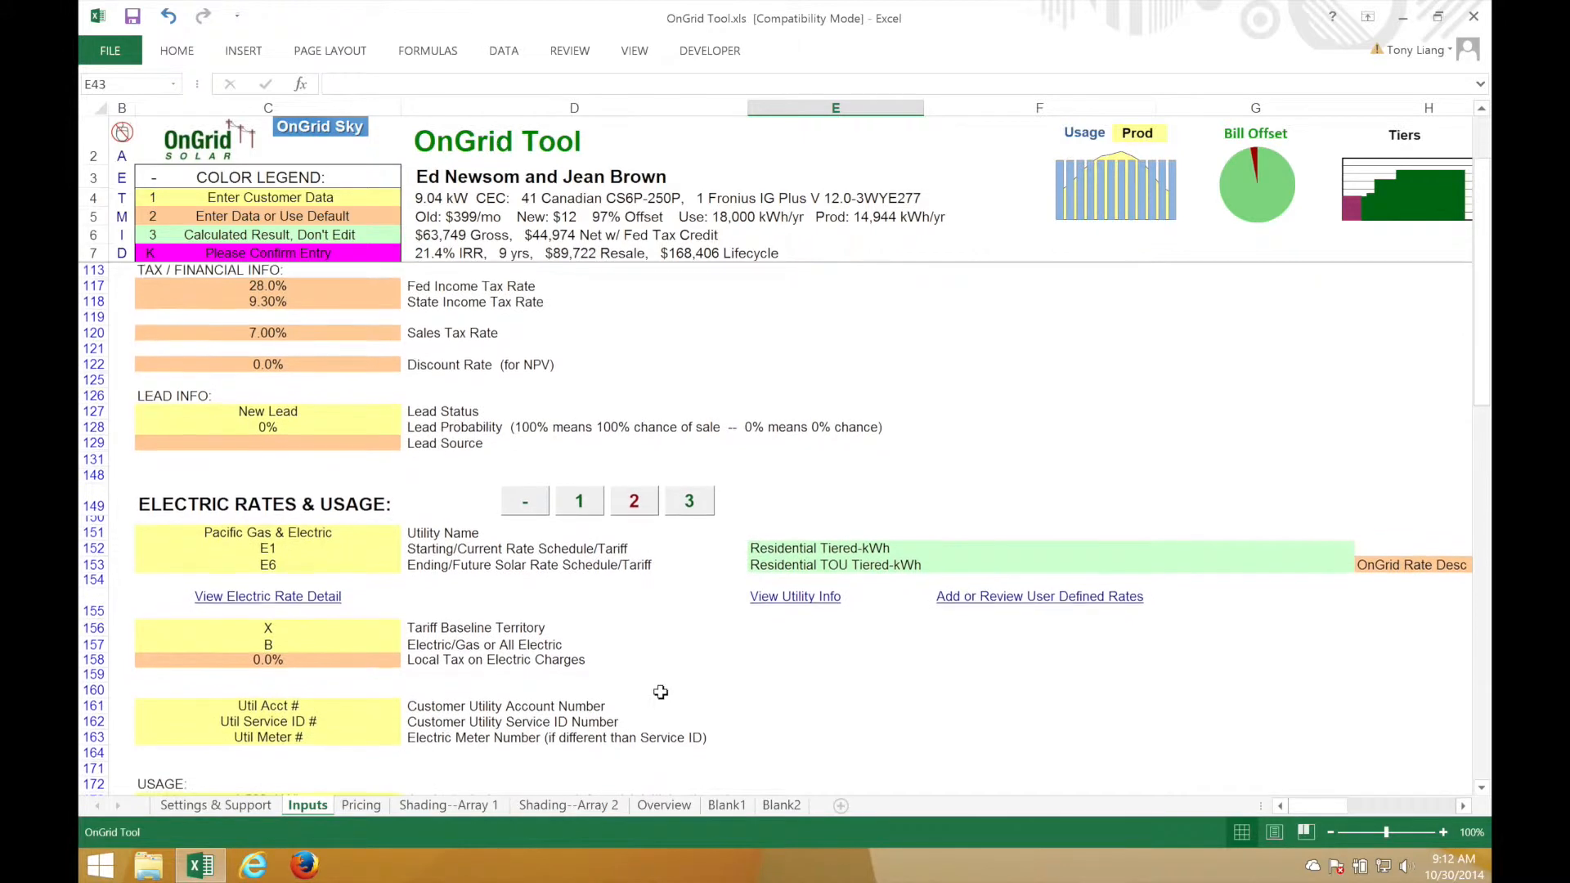
left_click(305, 534)
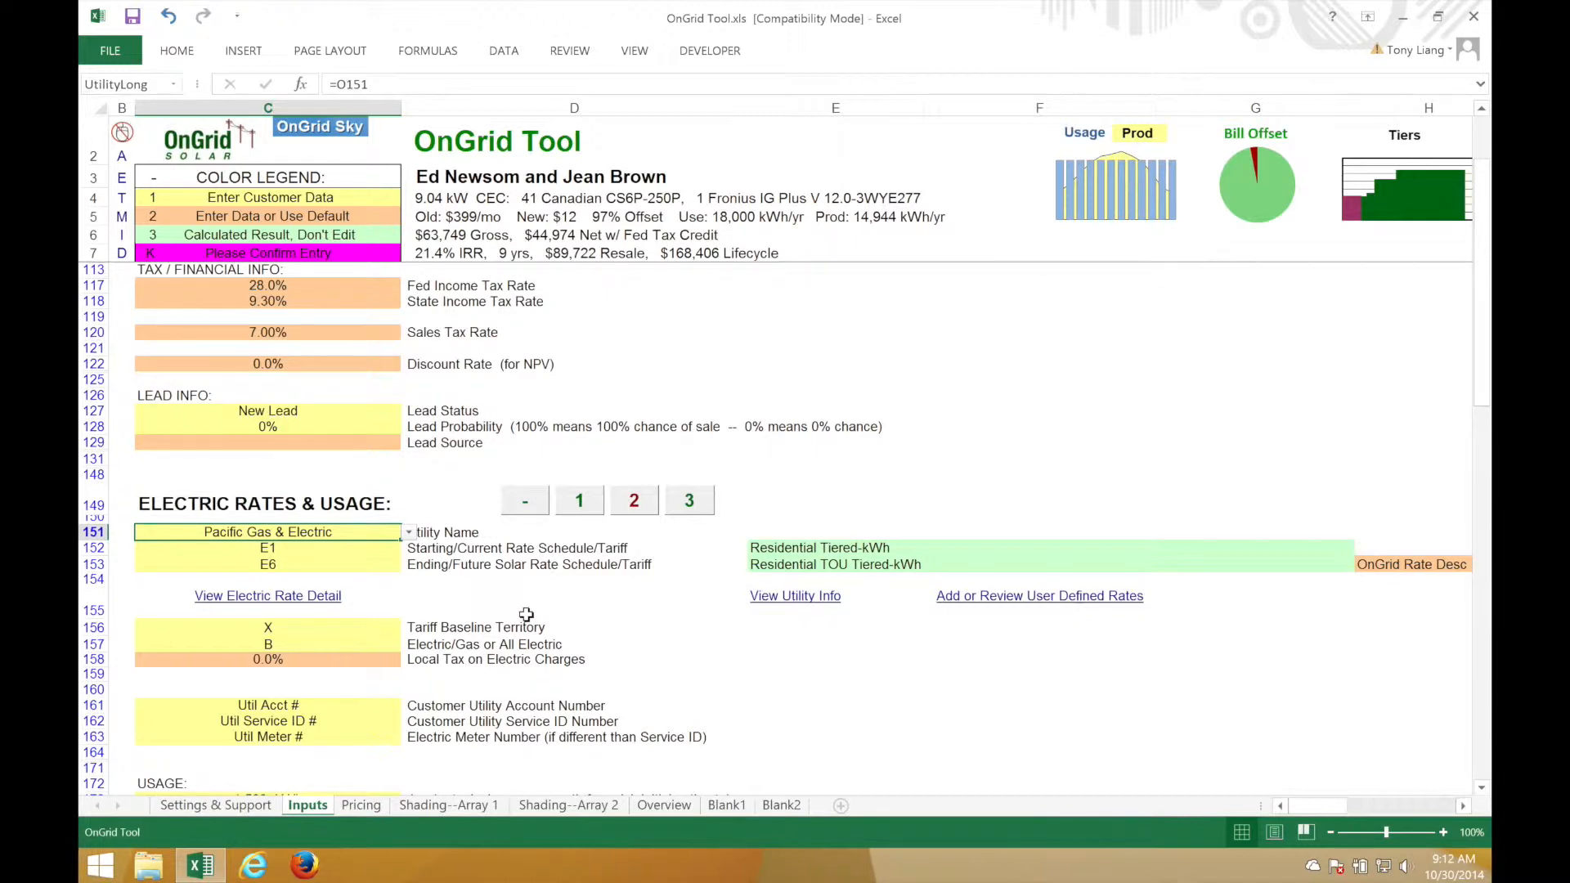
left_click(408, 533)
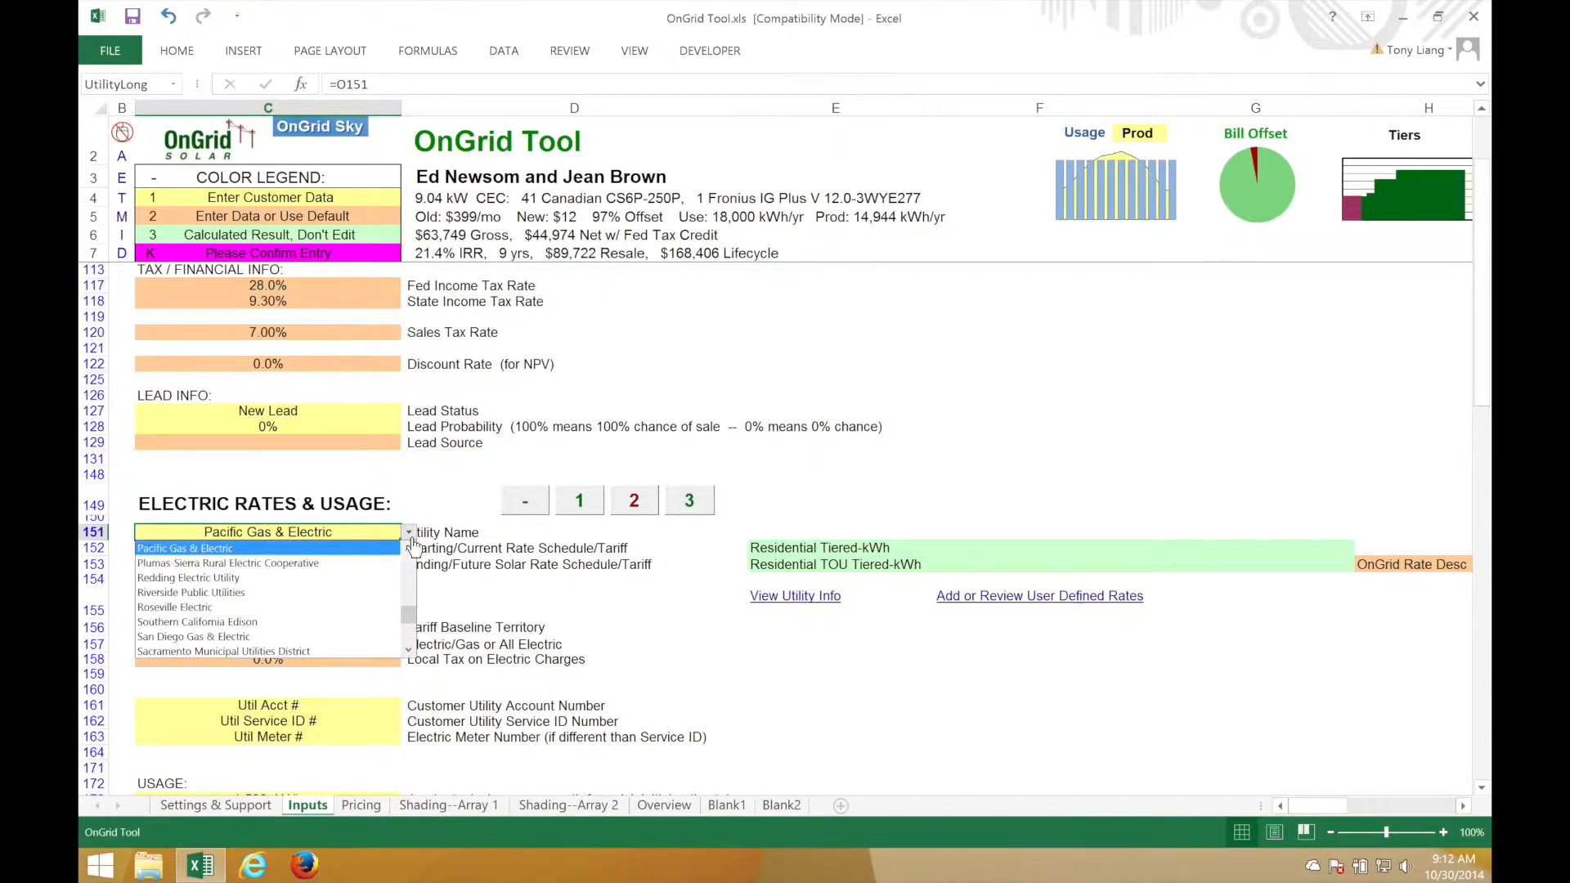
left_click(410, 537)
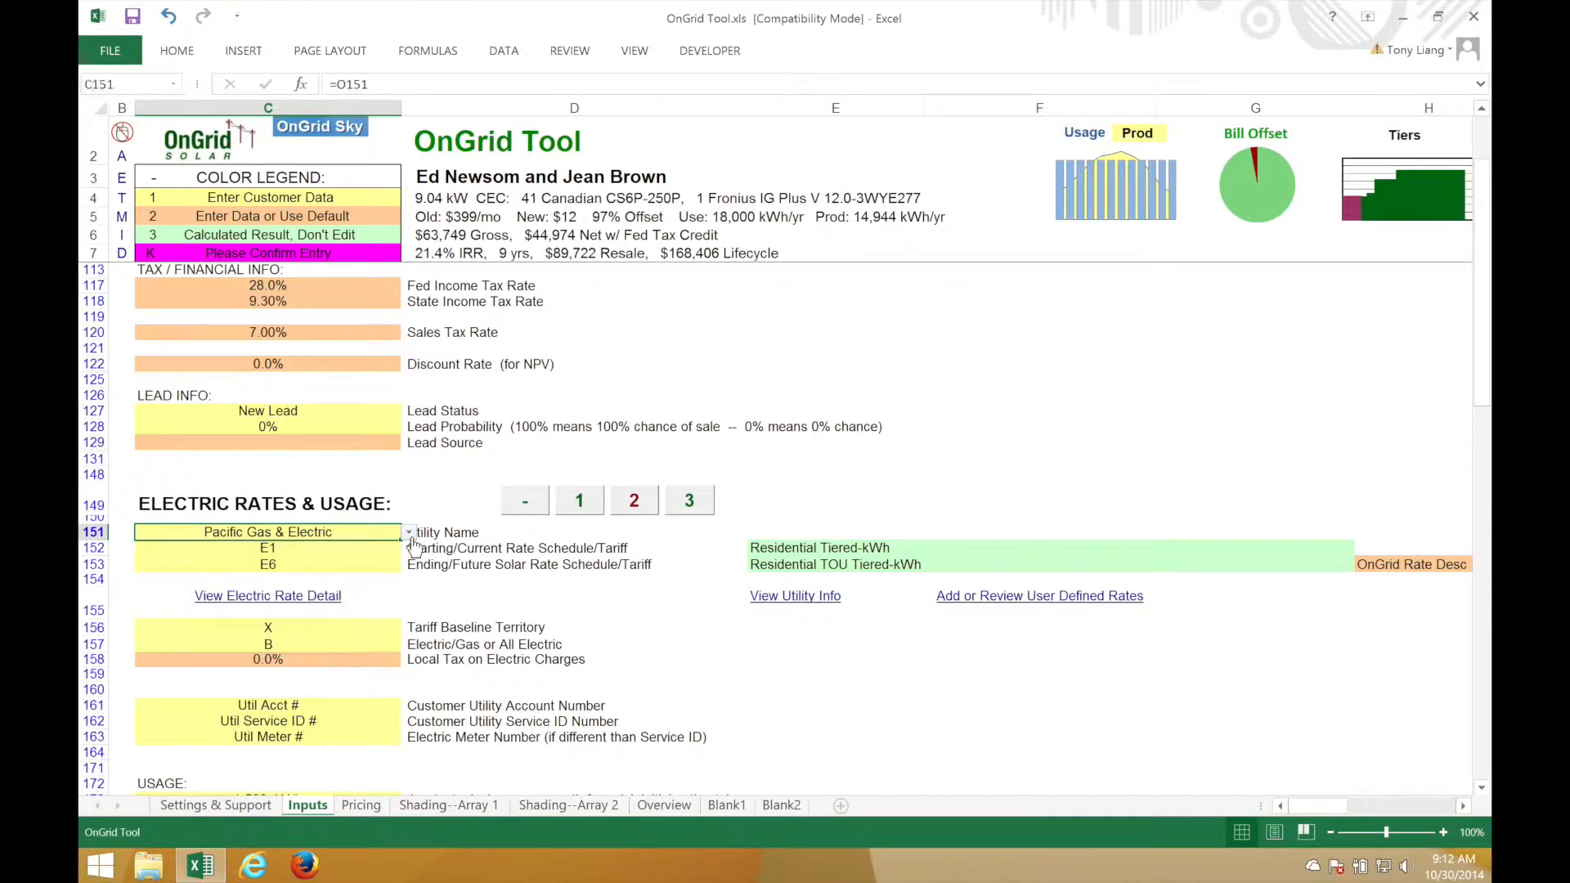
Step: Set the starting rate schedule to E8, and reset it to its default using the change marker beside the cell
left_click(366, 550)
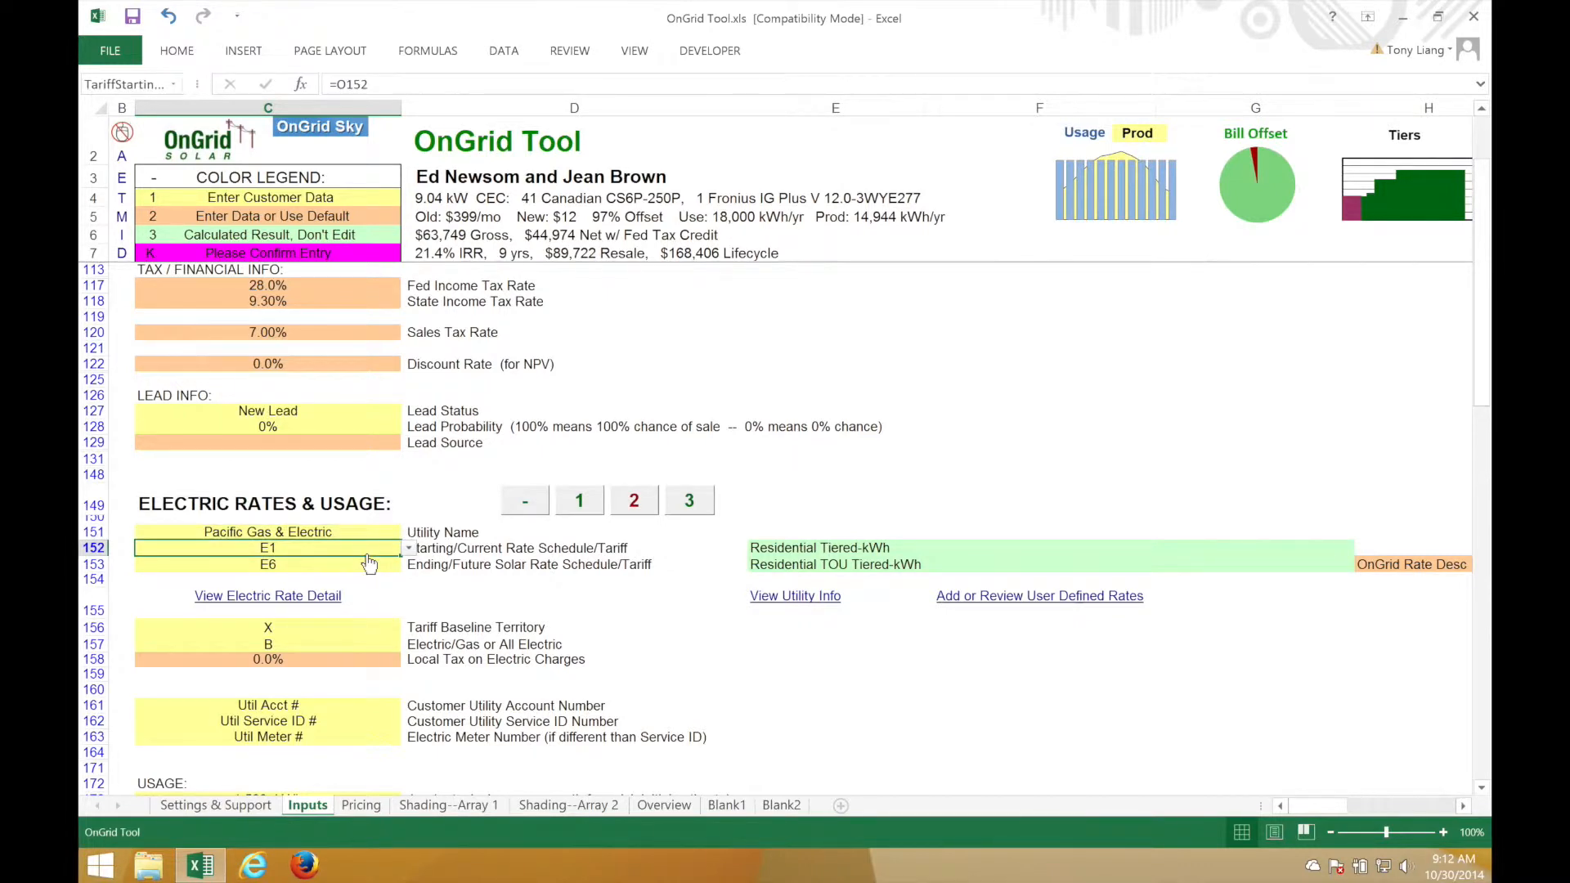
left_click(409, 549)
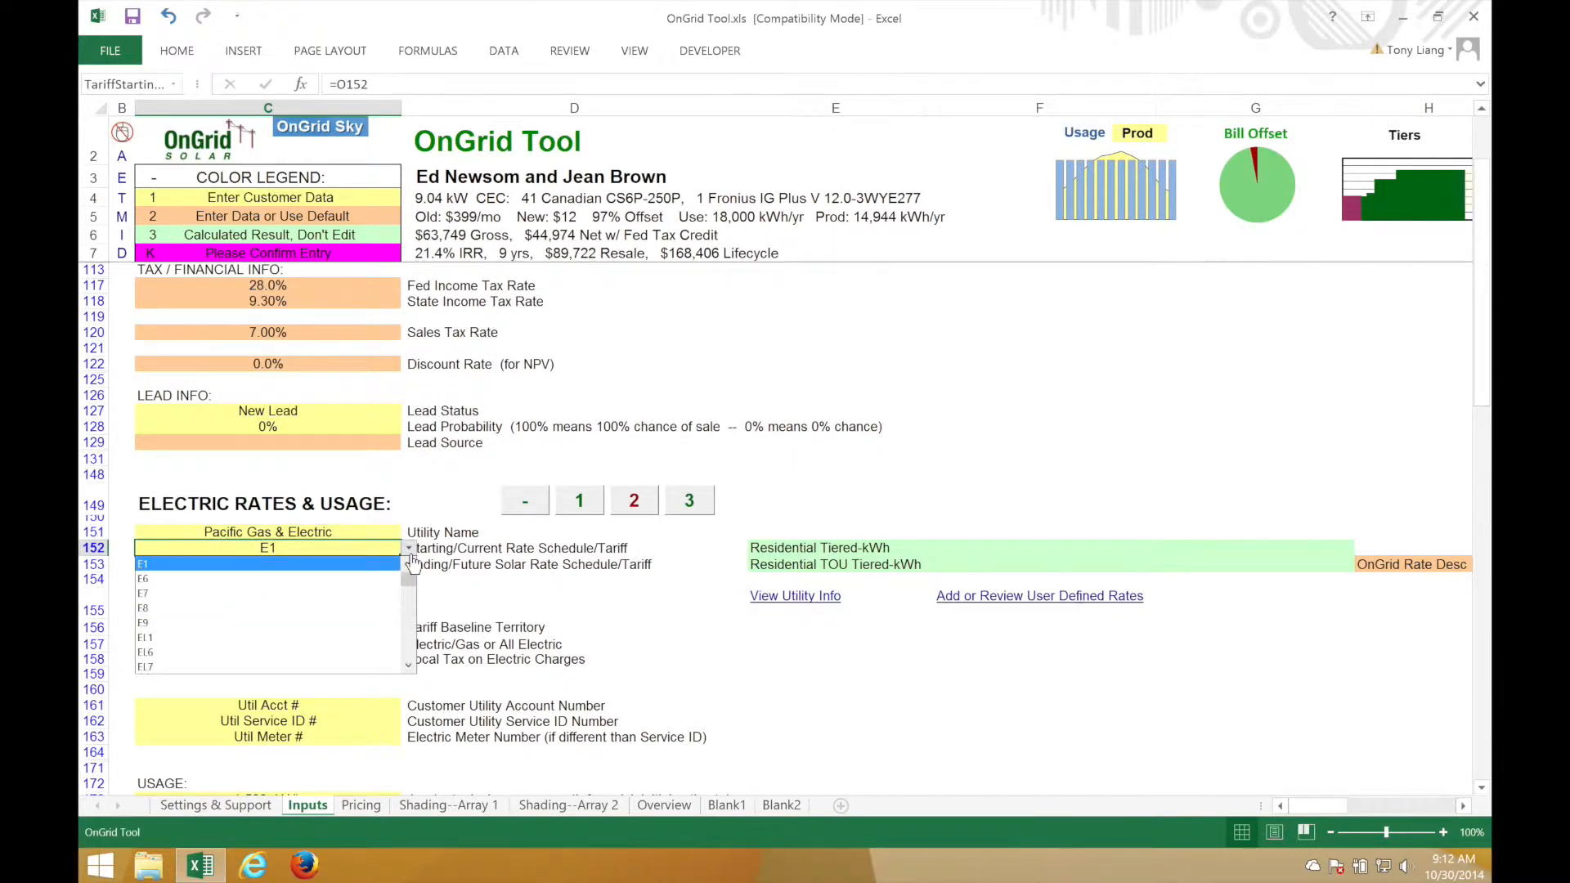
left_click(231, 613)
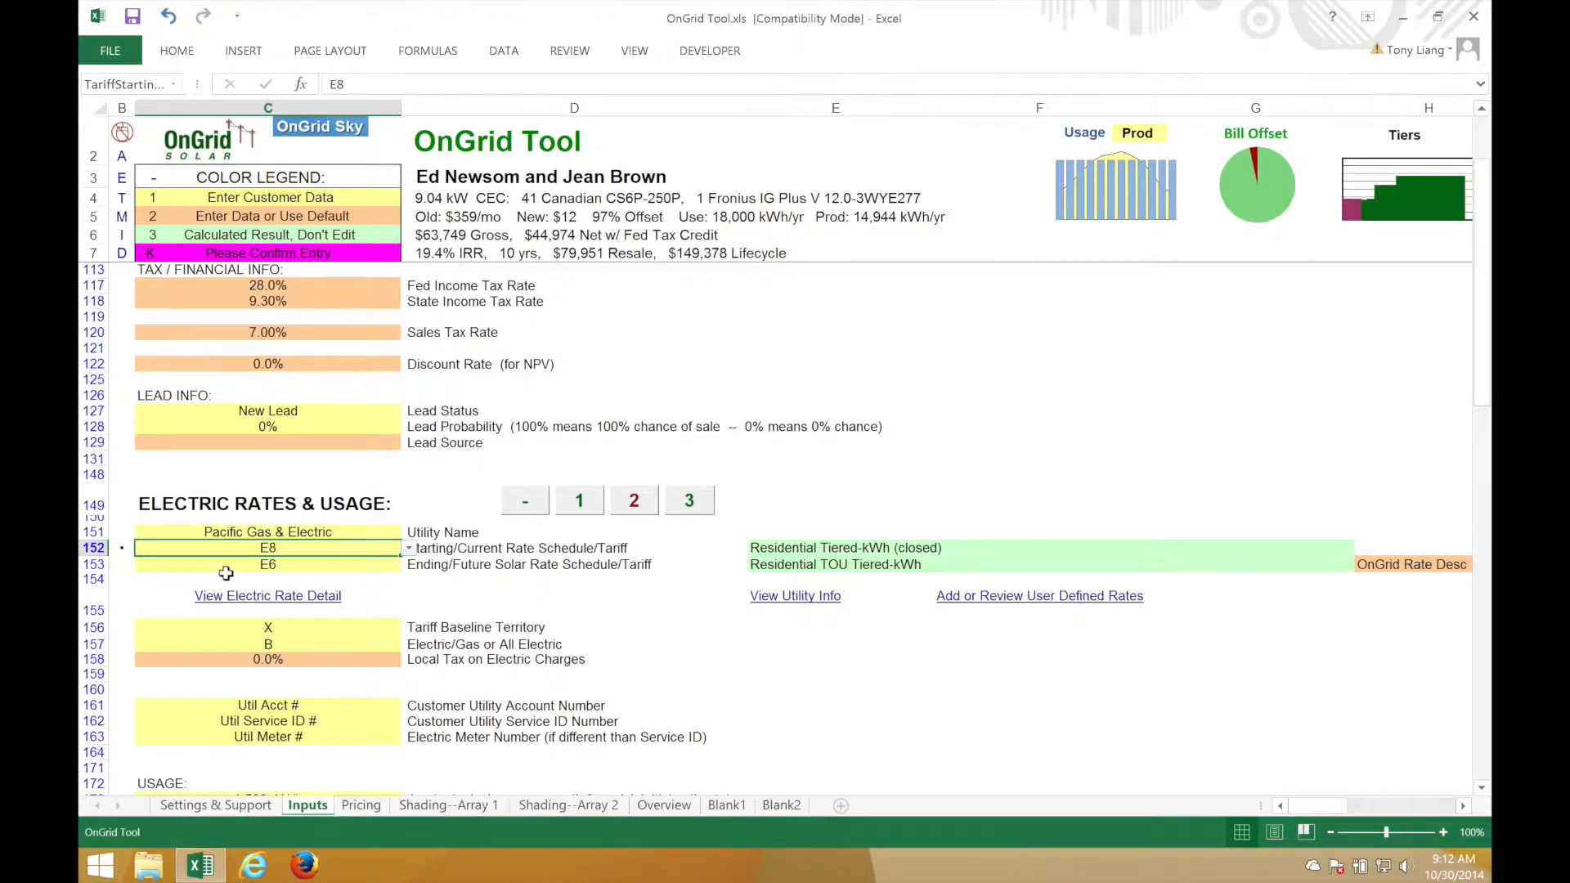
left_click(124, 551)
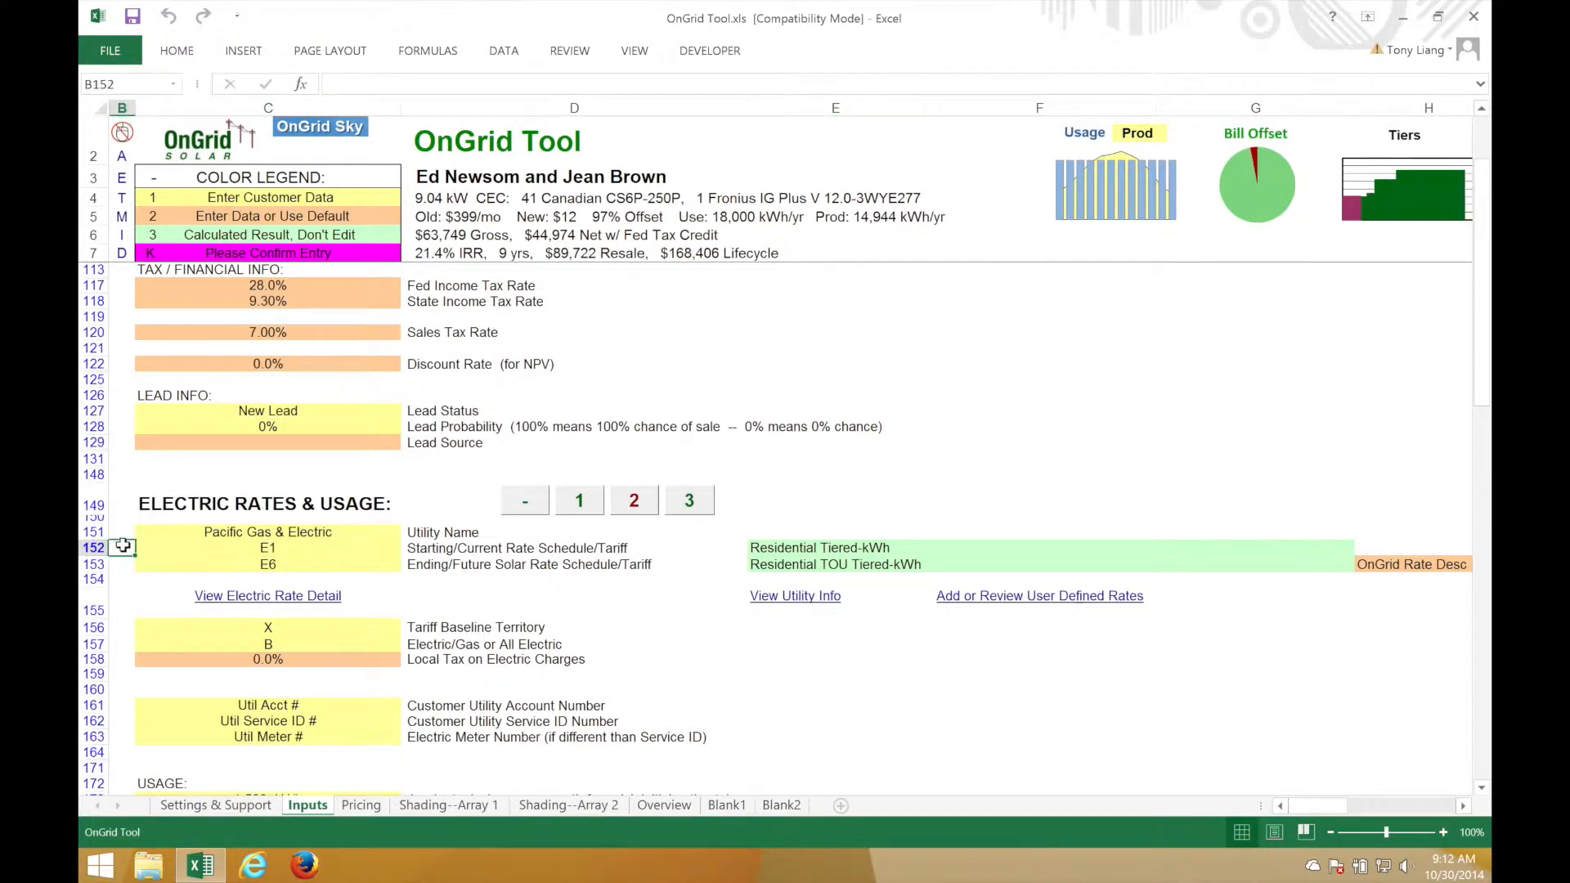
Step: Set the starting/current rate schedule to E8
left_click(226, 546)
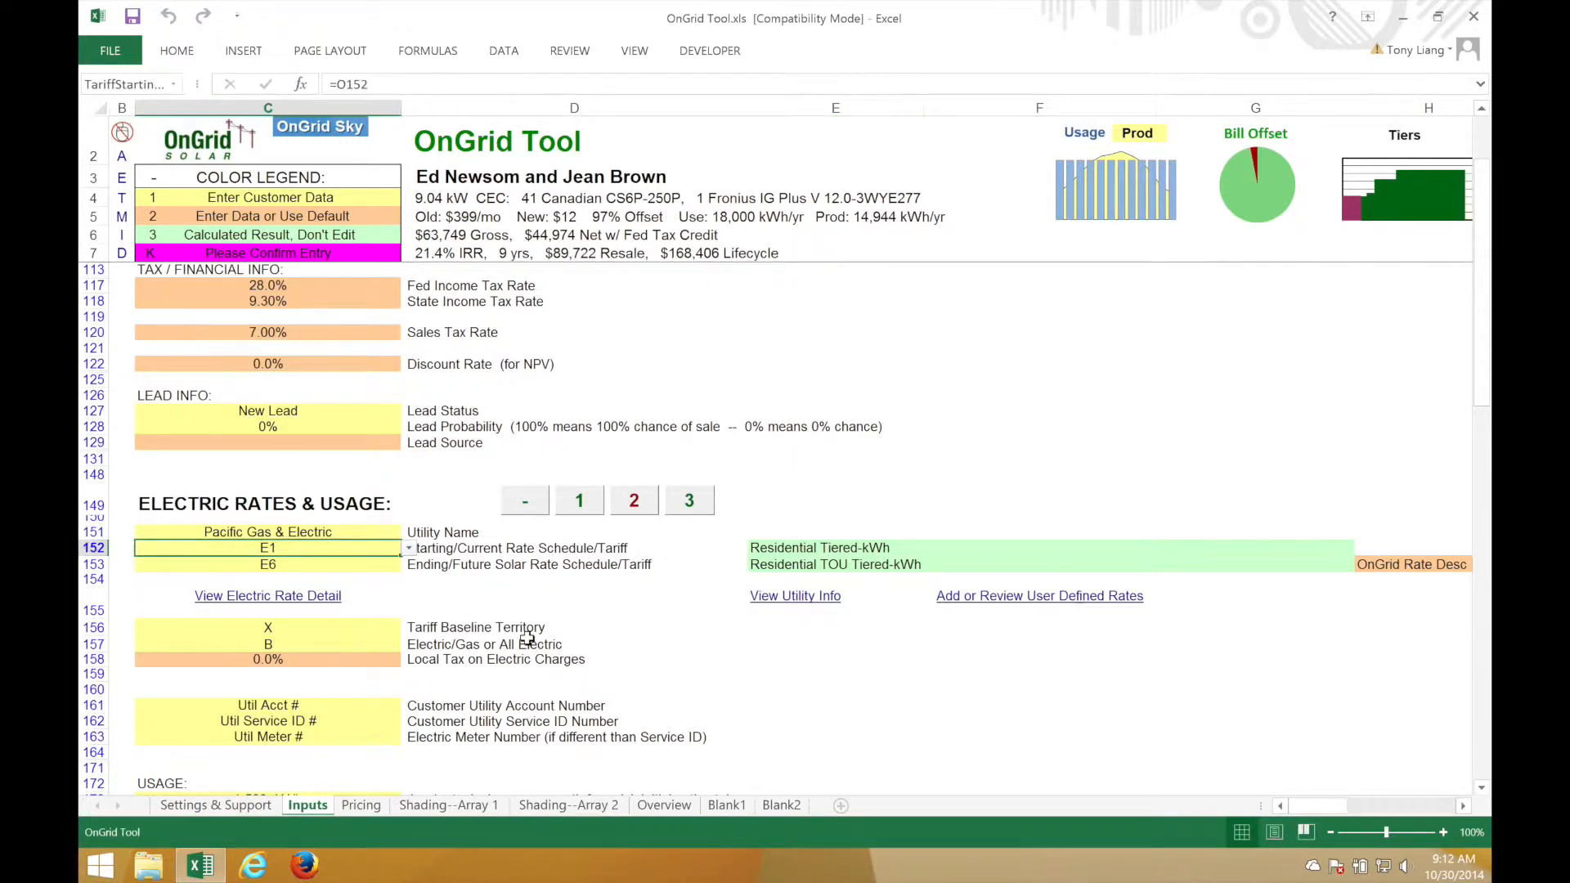
left_click(409, 549)
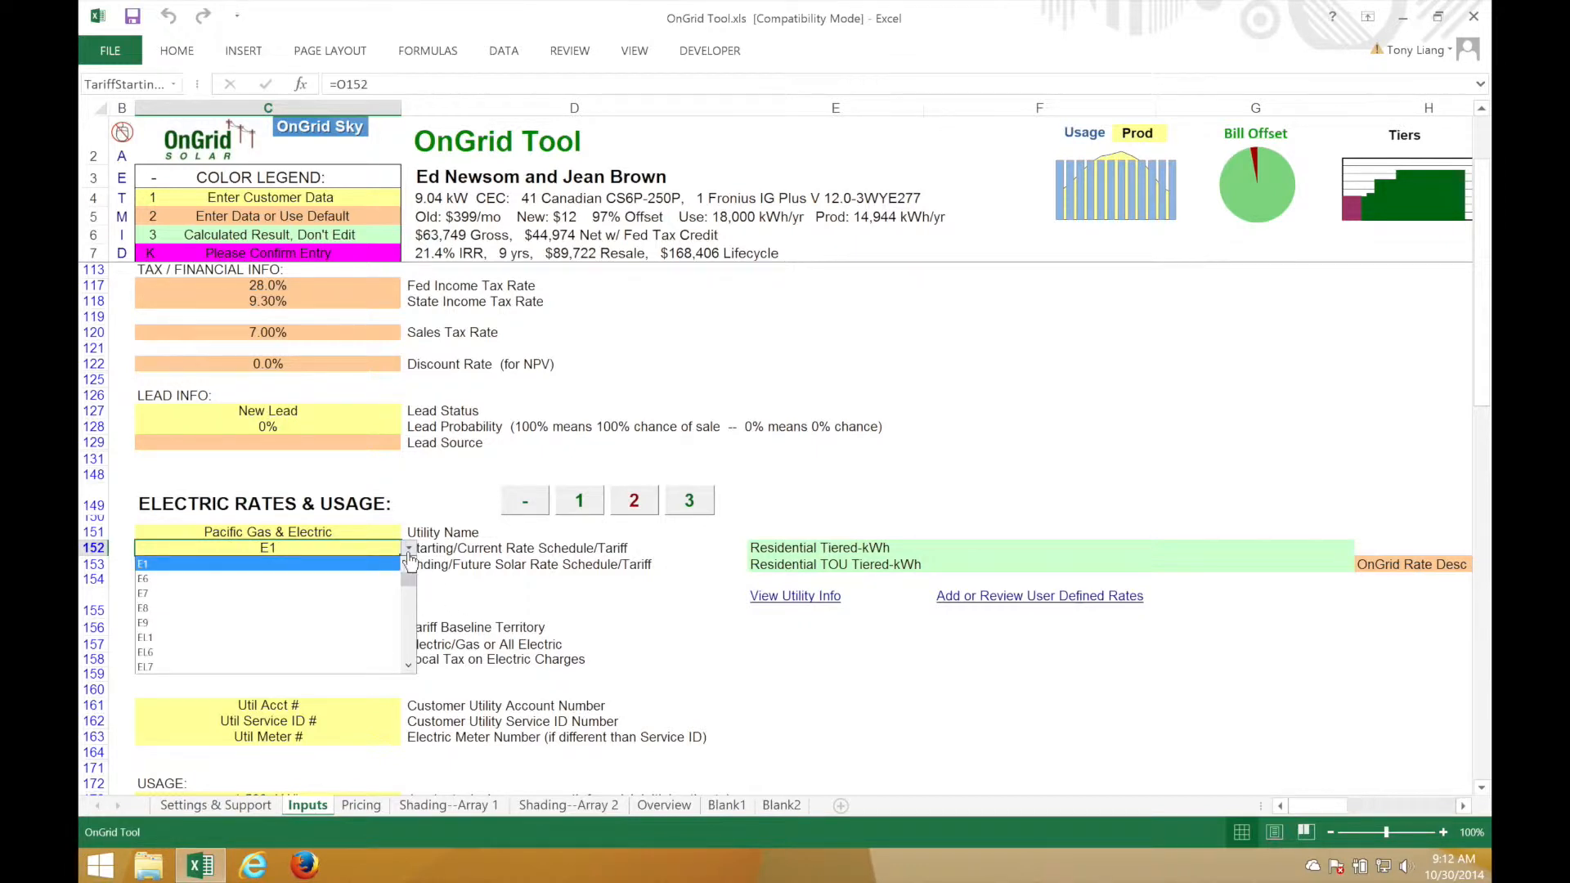
left_click(162, 612)
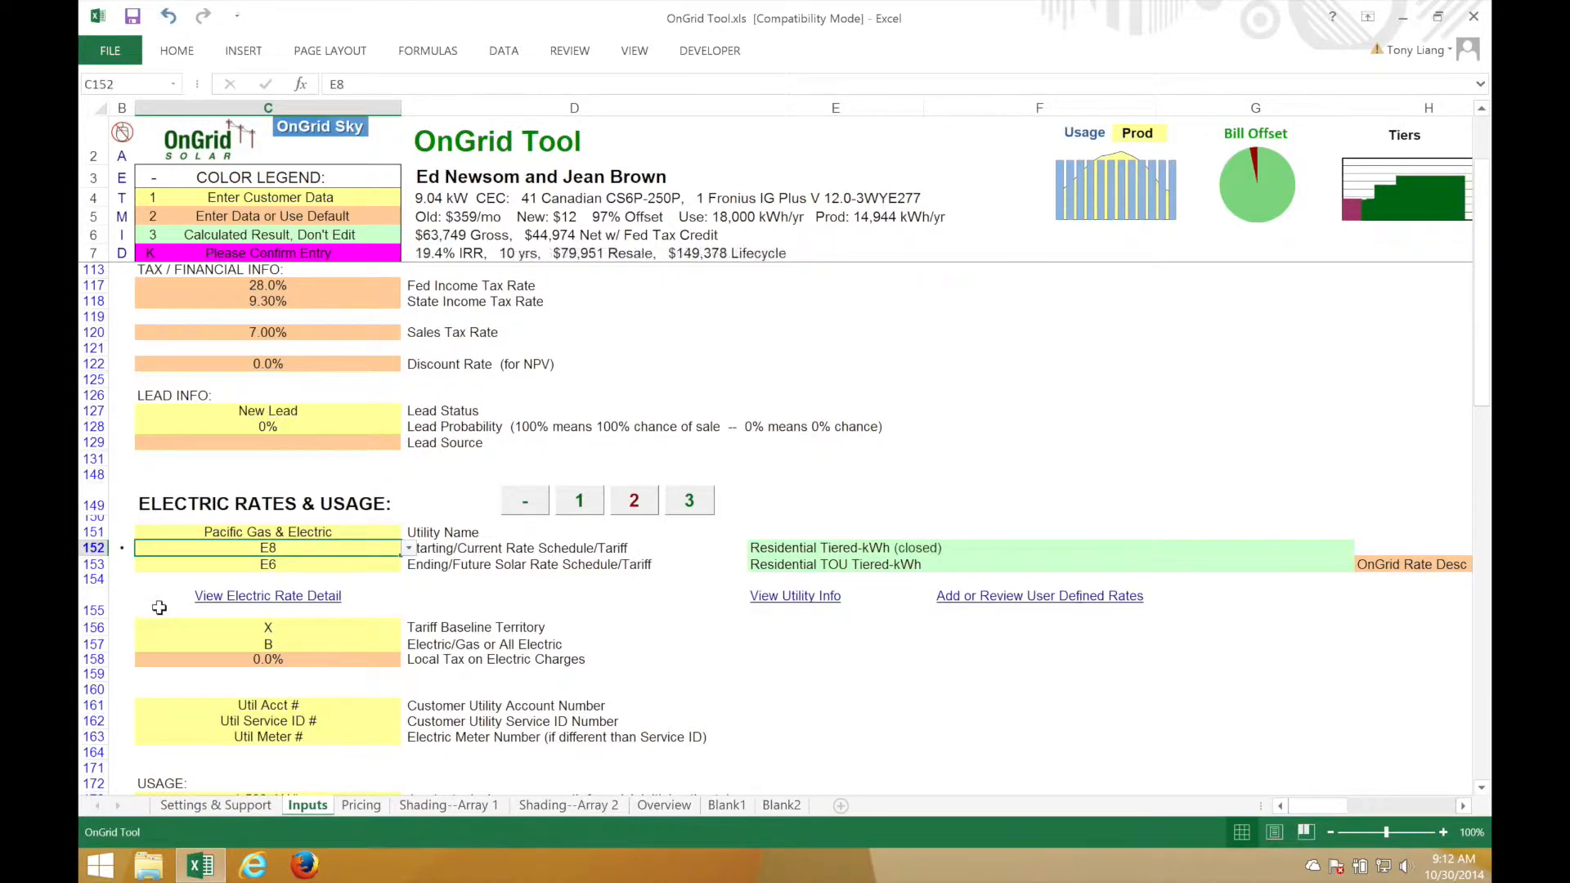
Step: Set the tariff baseline territory to T, leaving the ending rate schedule and the electric/gas code as they are
left_click(358, 570)
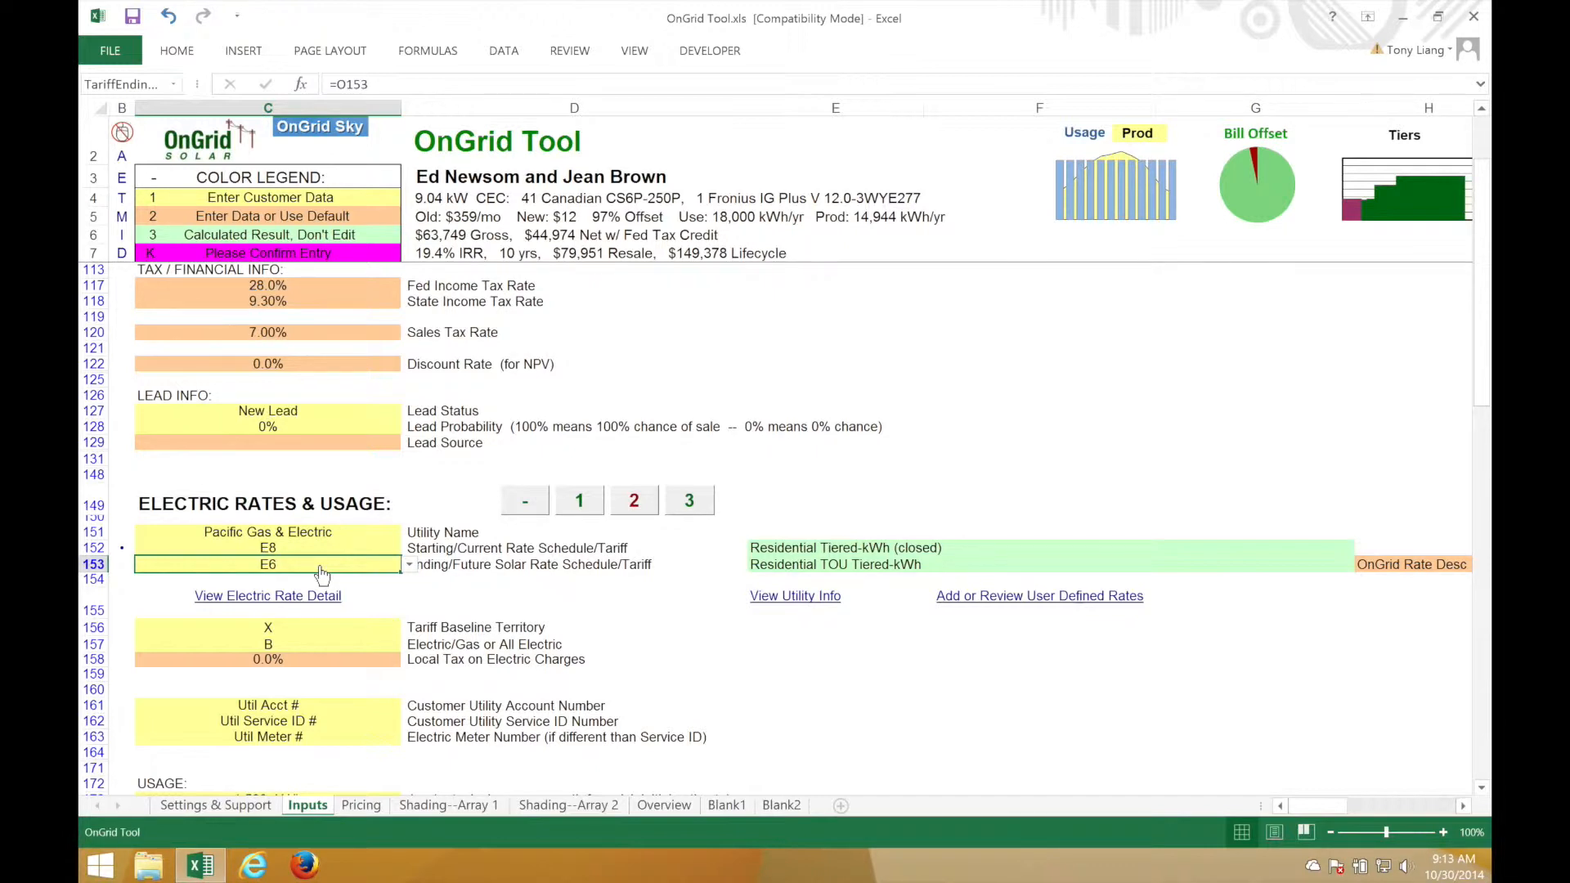
left_click(337, 629)
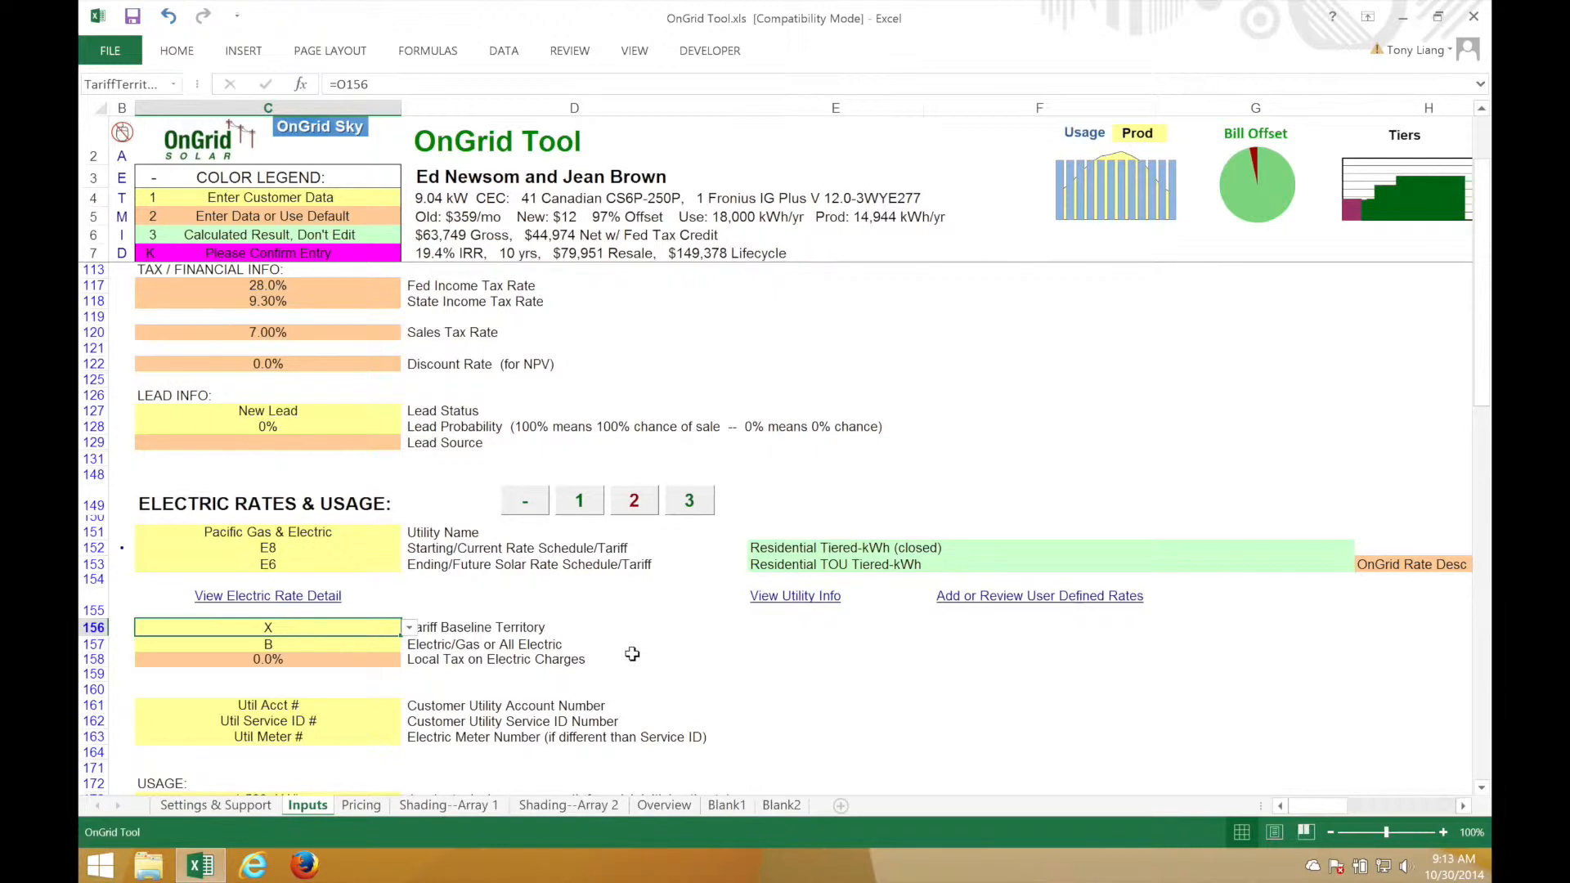
left_click(348, 648)
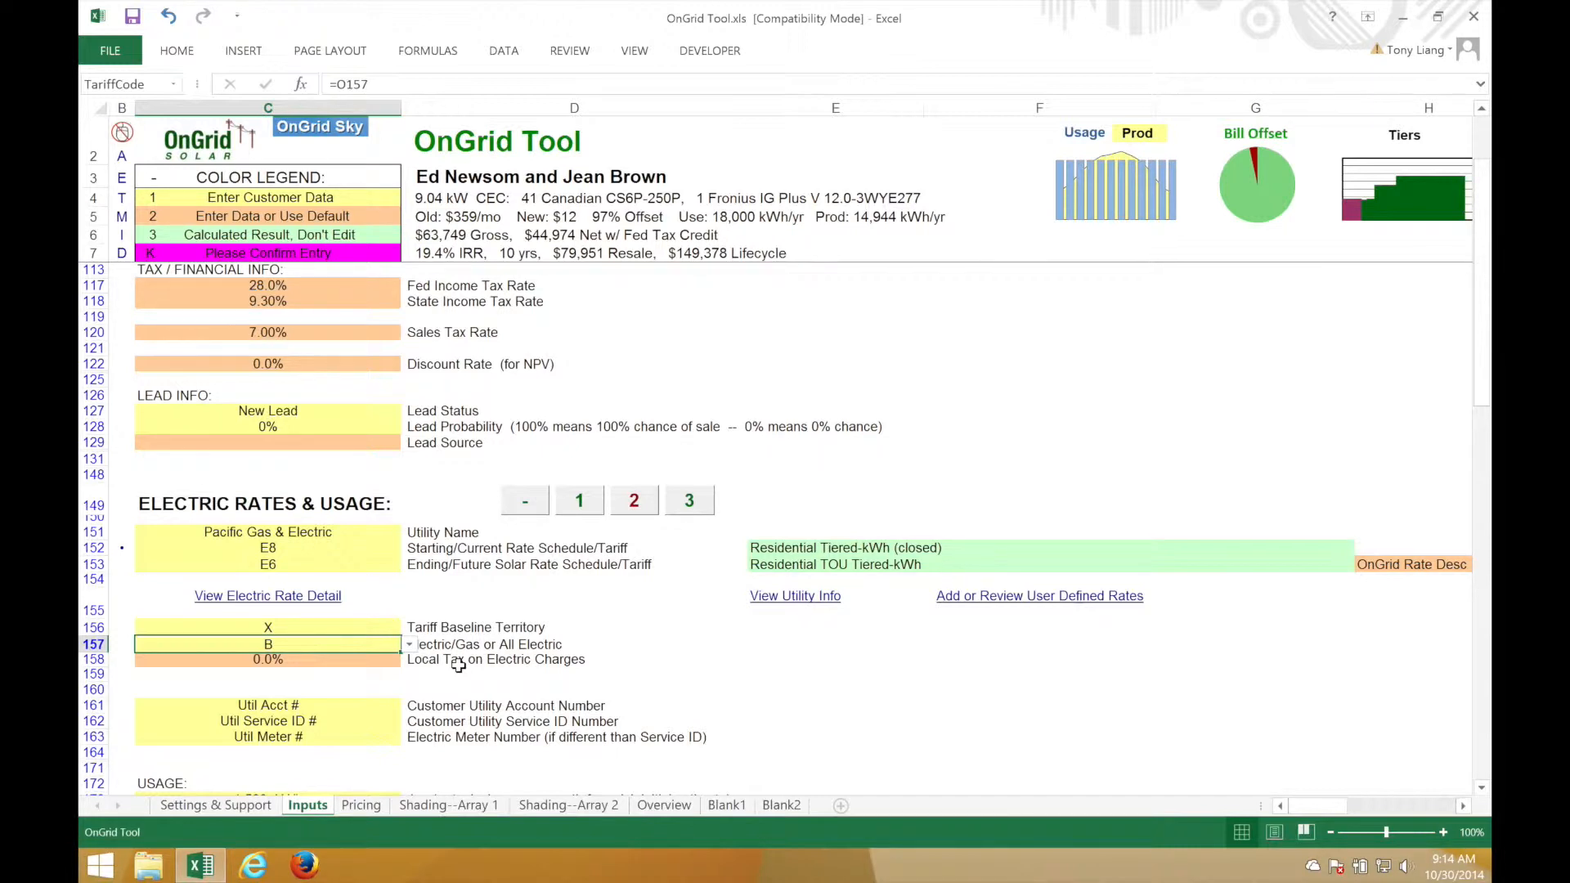
left_click(364, 630)
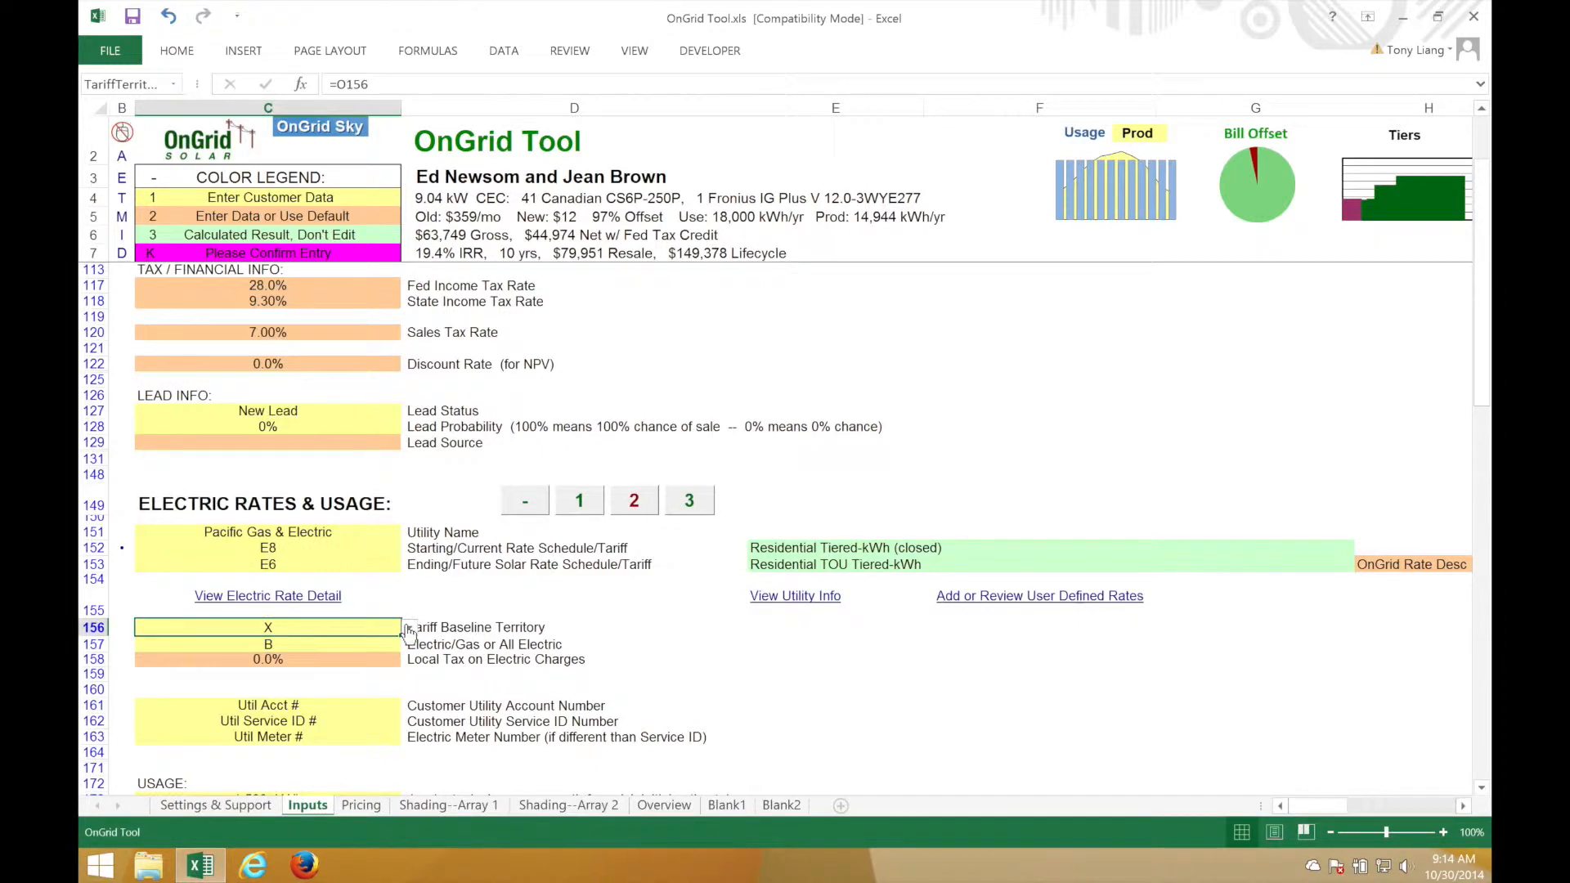
left_click(409, 628)
left_click(196, 675)
Step: Set the local tax on electric charges to 7.5%
left_click(263, 644)
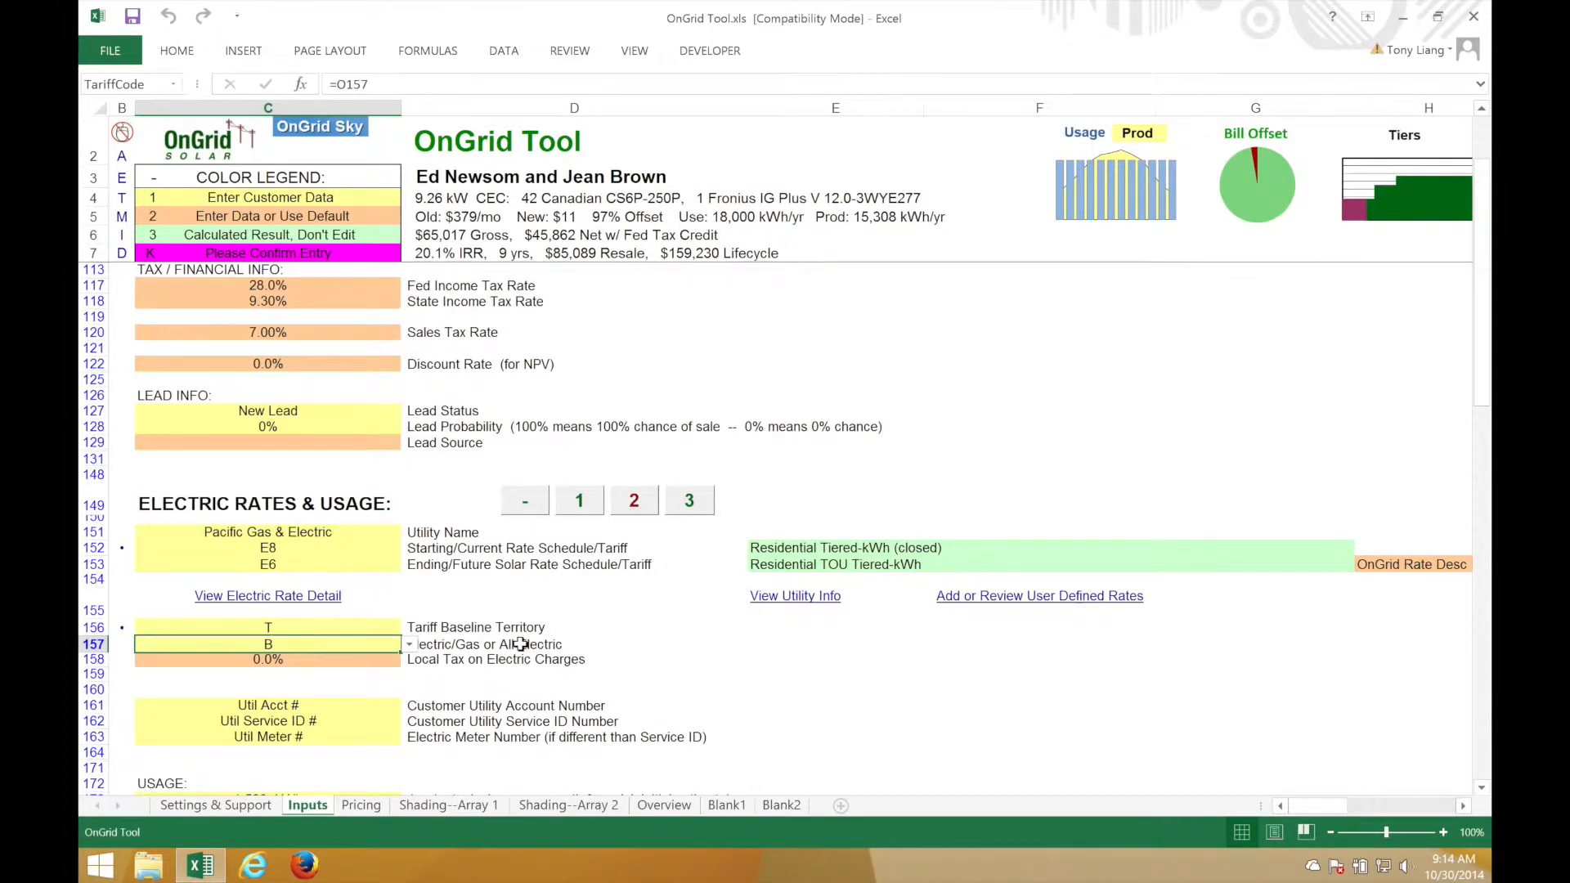
left_click(357, 659)
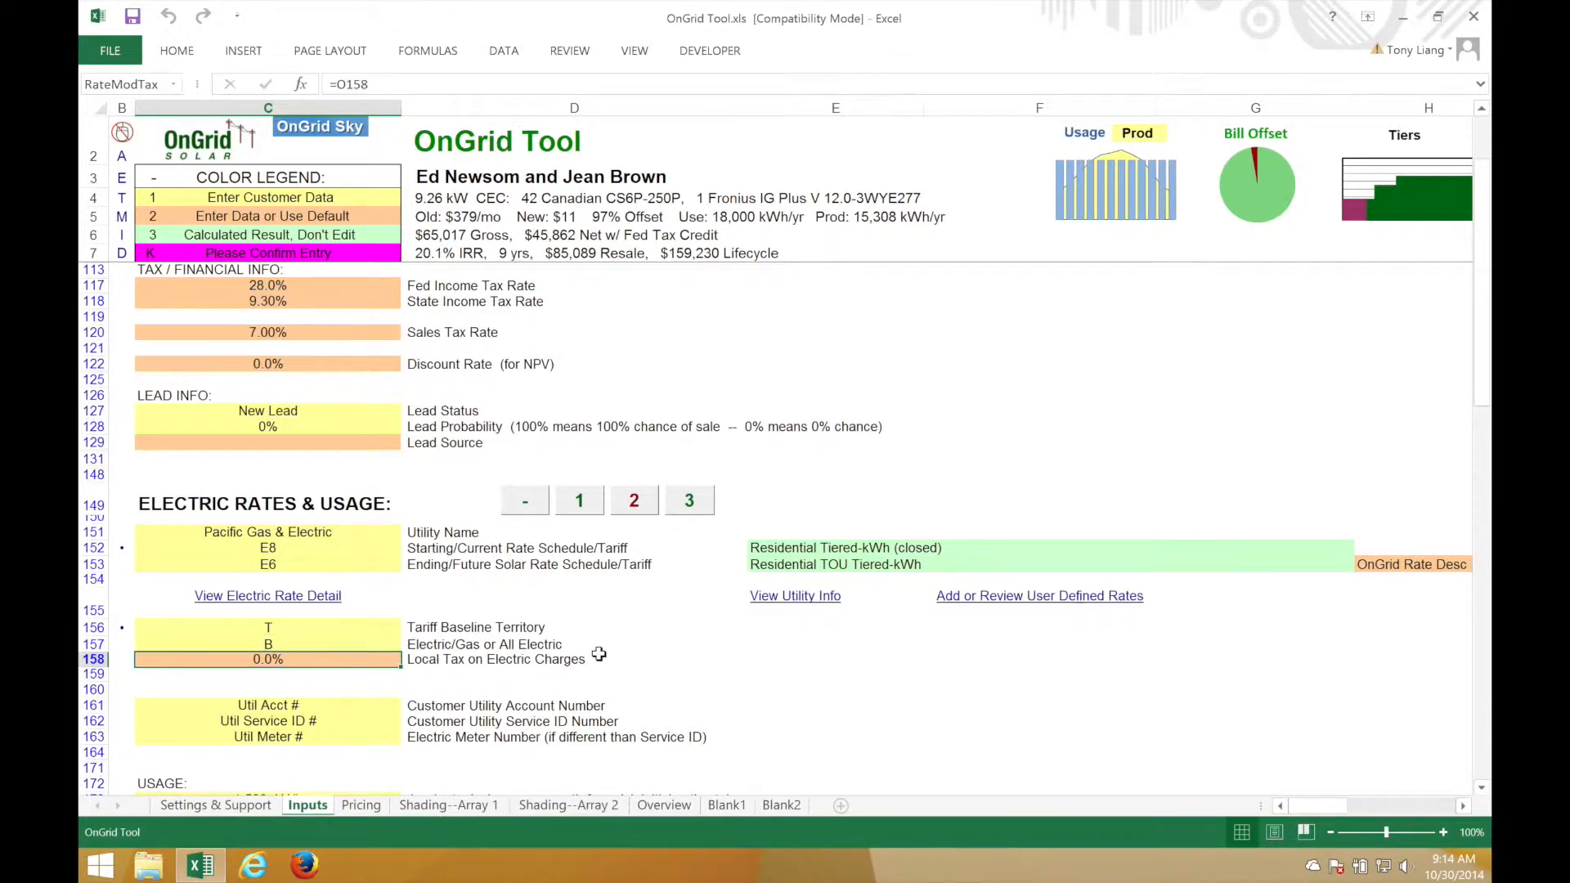
type("7.5")
key("Return")
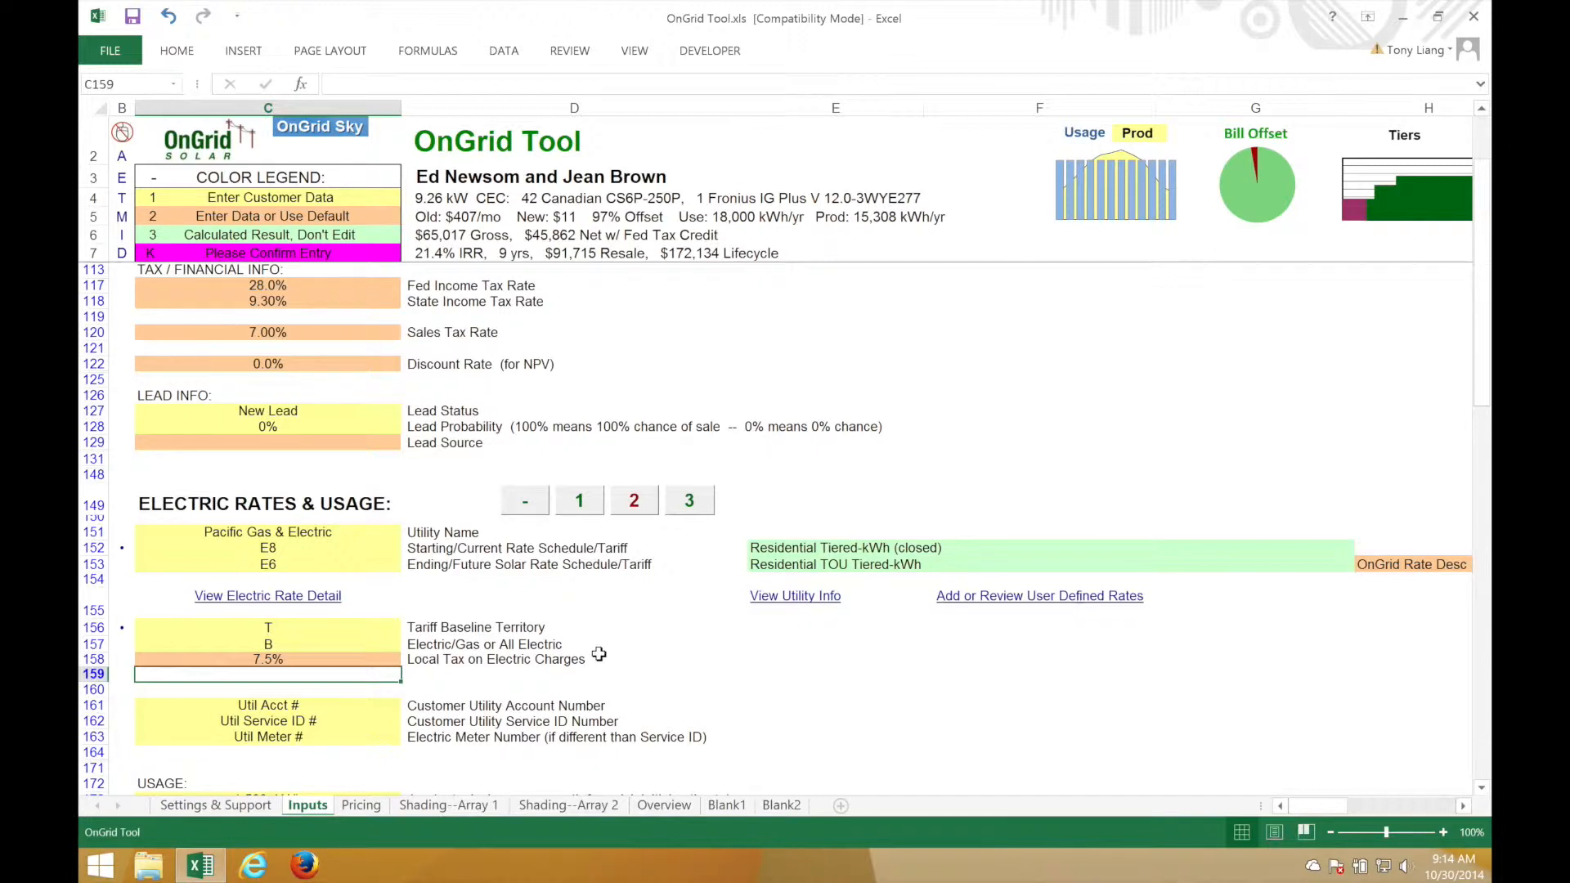
Step: Test the local tax on electric charges at 0%, and set it back to 7.5%
key("Up")
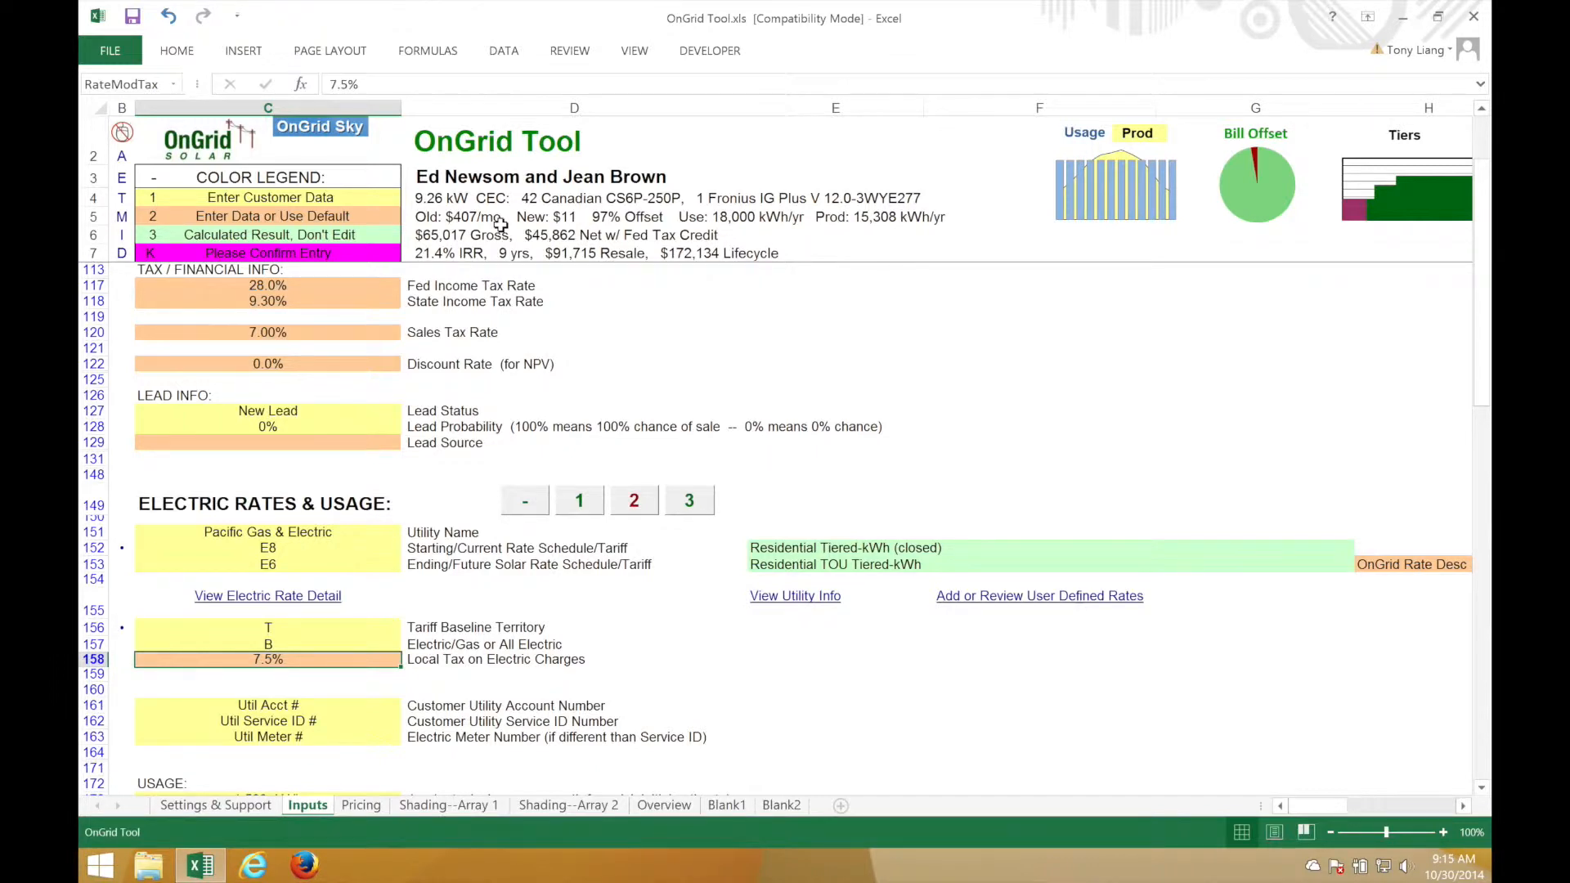
type("0")
key("Return")
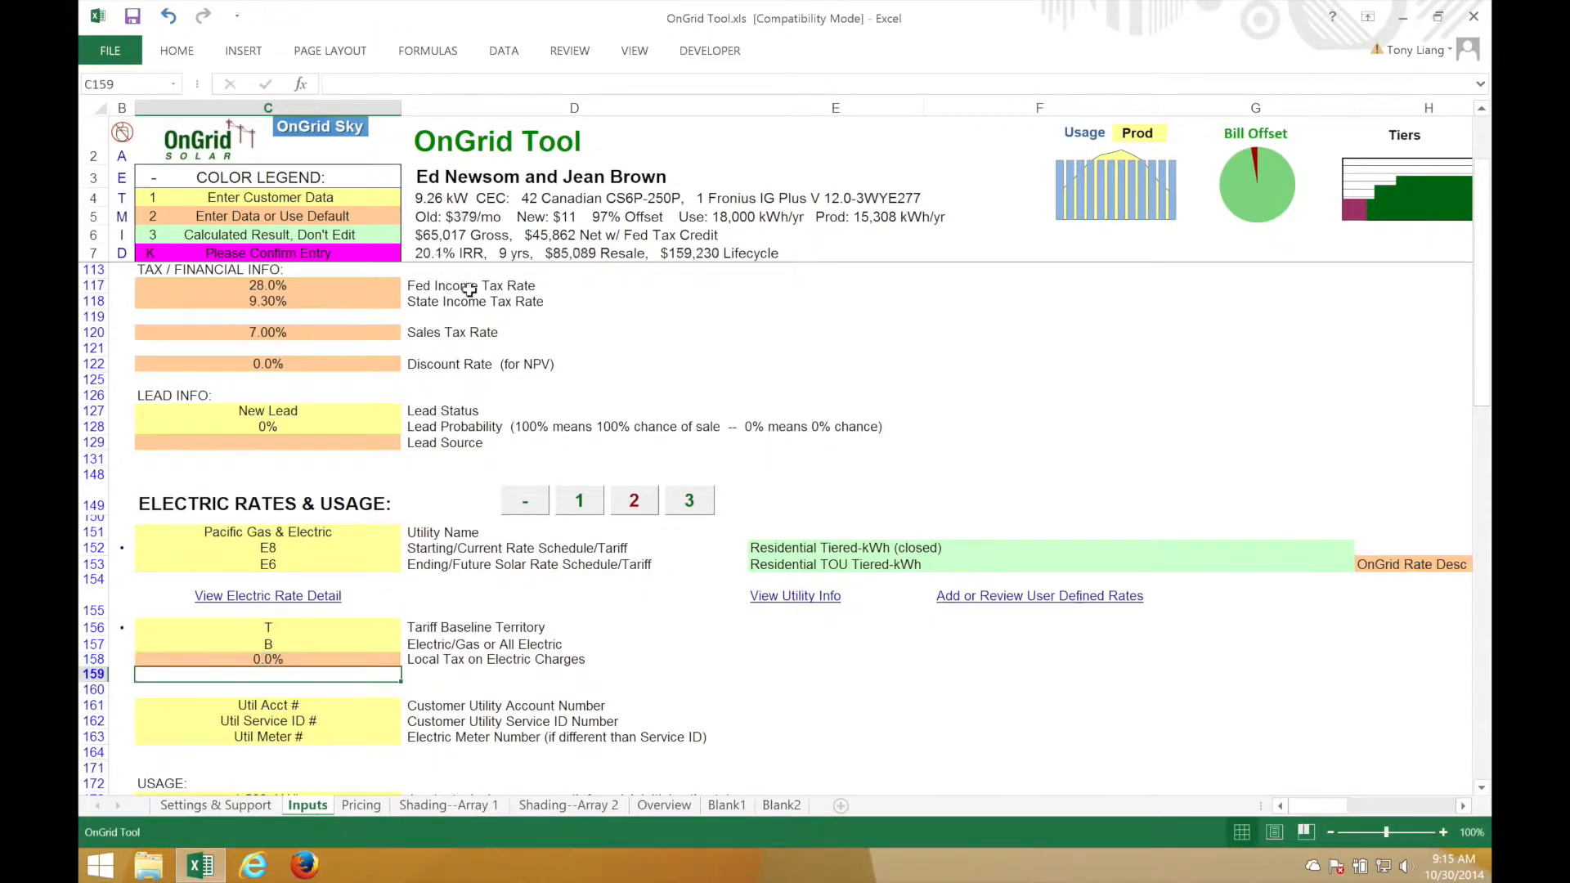
key("Up")
type("7.5")
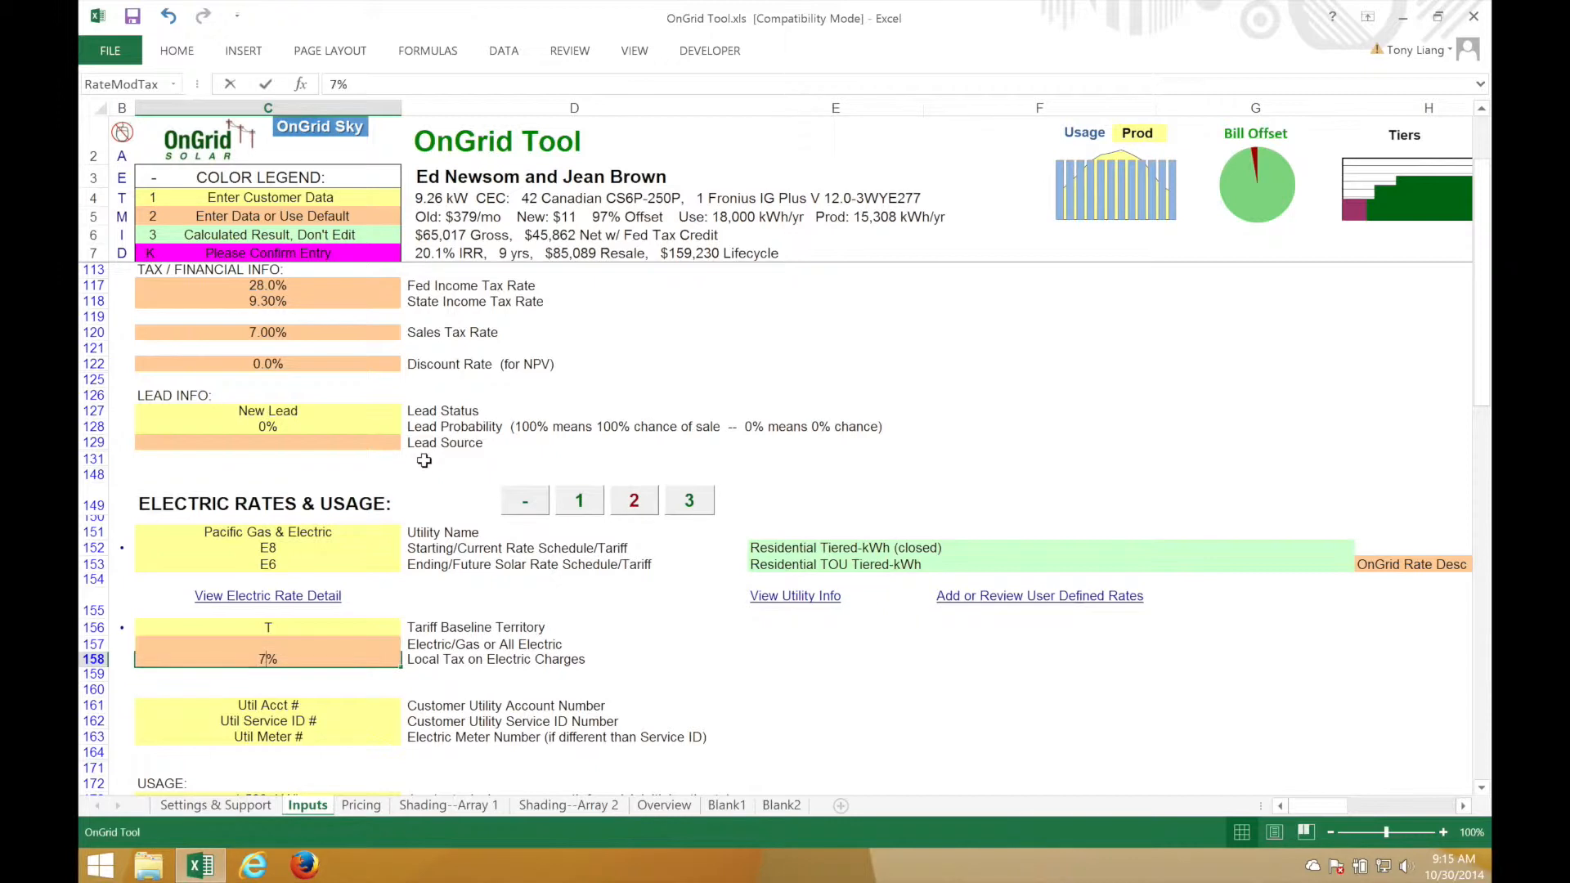
key("Return")
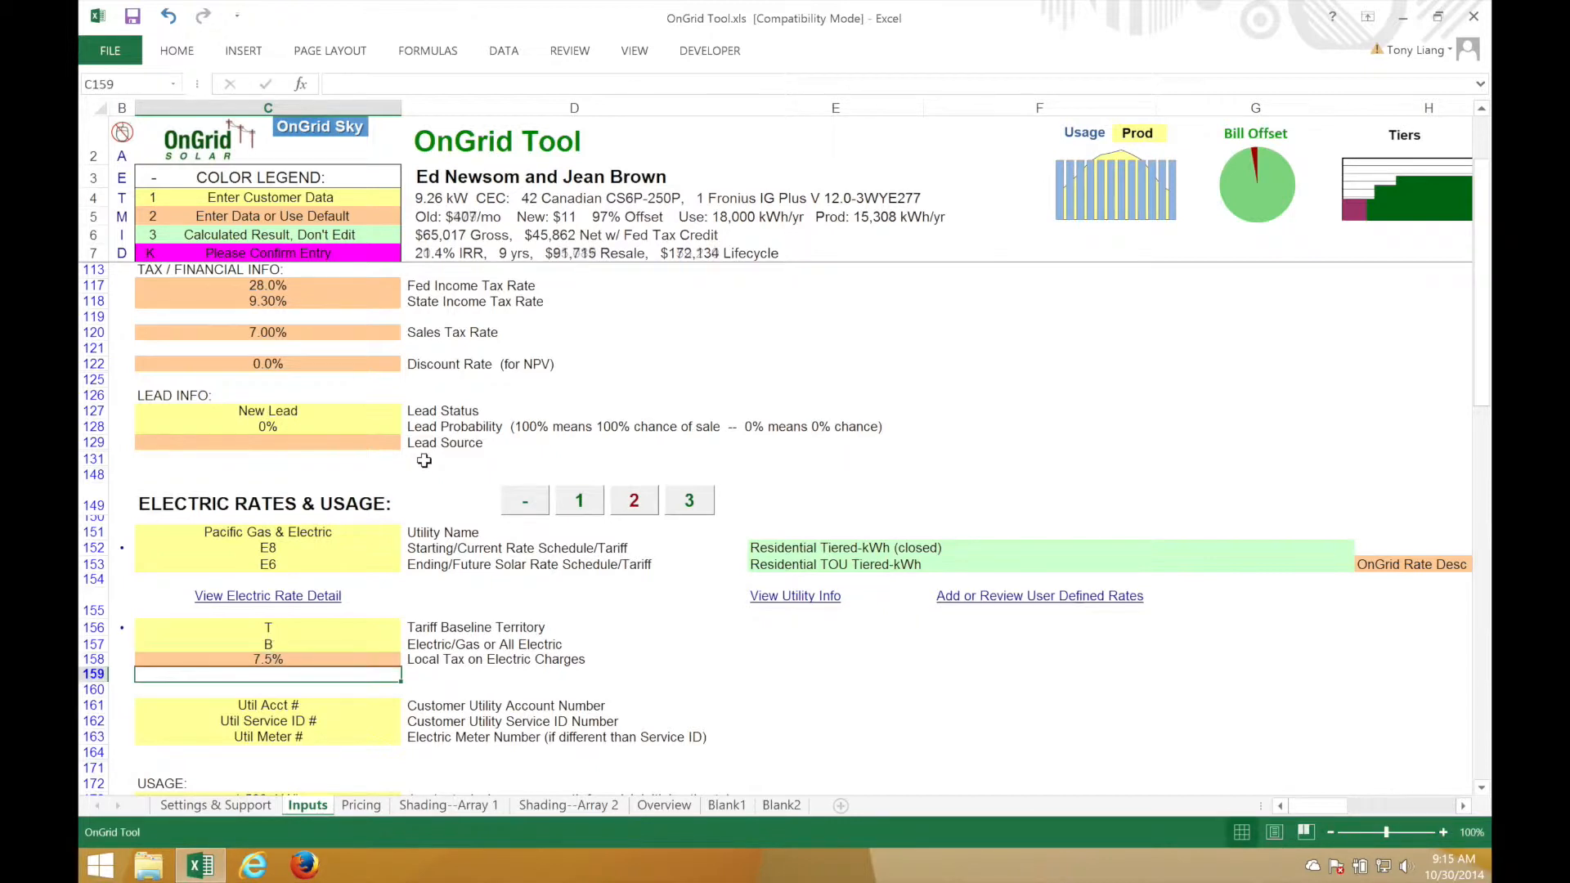
Step: Enter the monthly electric usage for January through April as 600, 620, 640 and 660 kWh
left_click(746, 734)
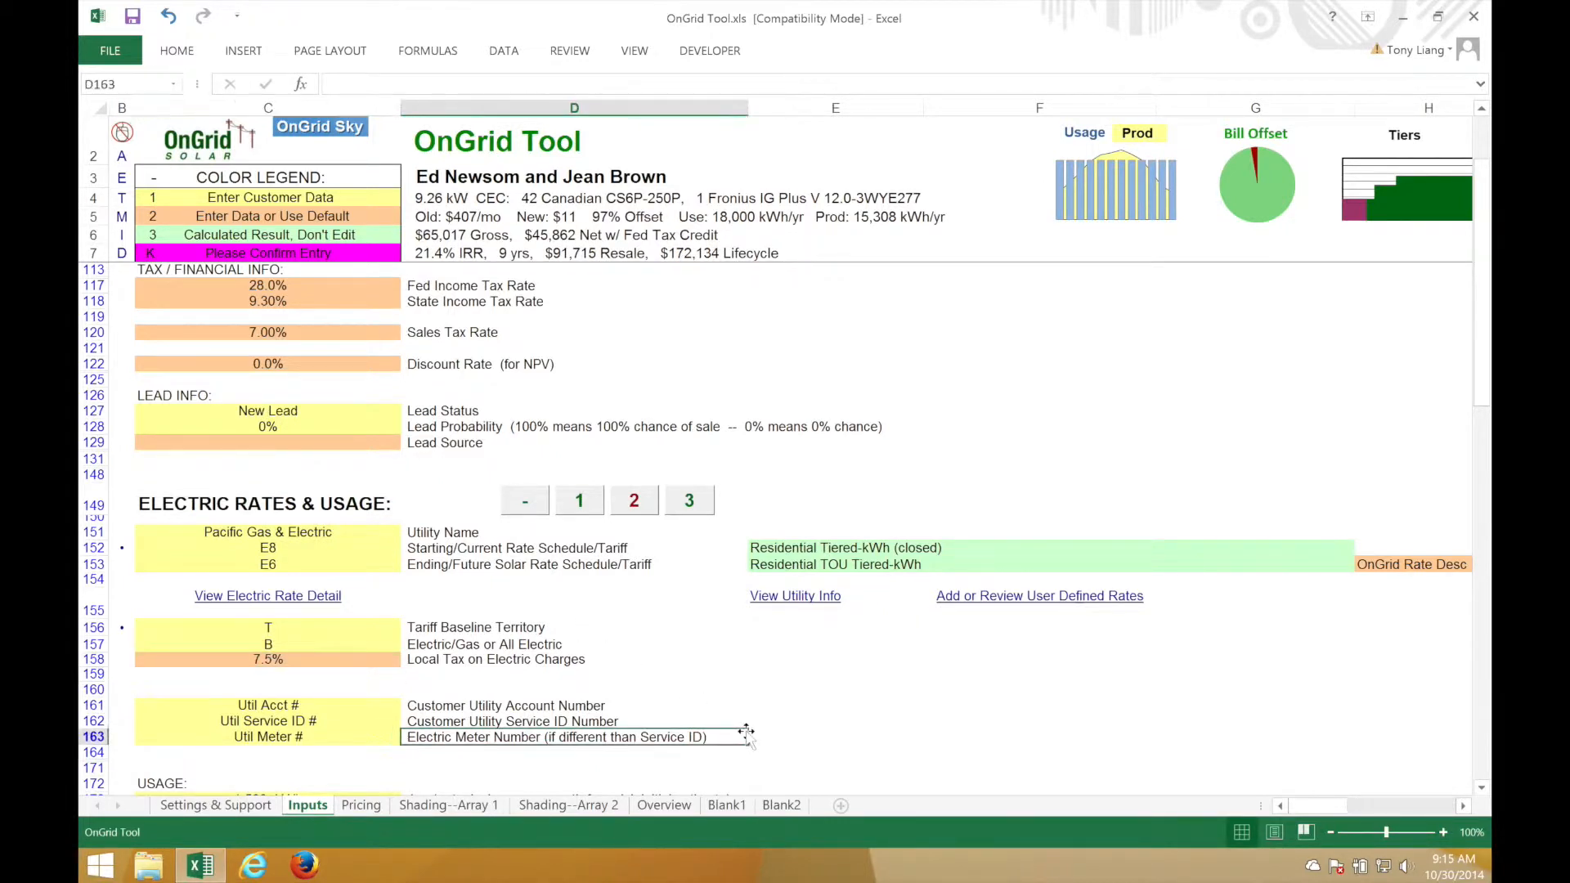
key("Down")
key("Down")
key("Down")
key("Down")
key("Down")
key("Down")
key("Down")
key("Down")
key("Down")
key("Down")
key("Down")
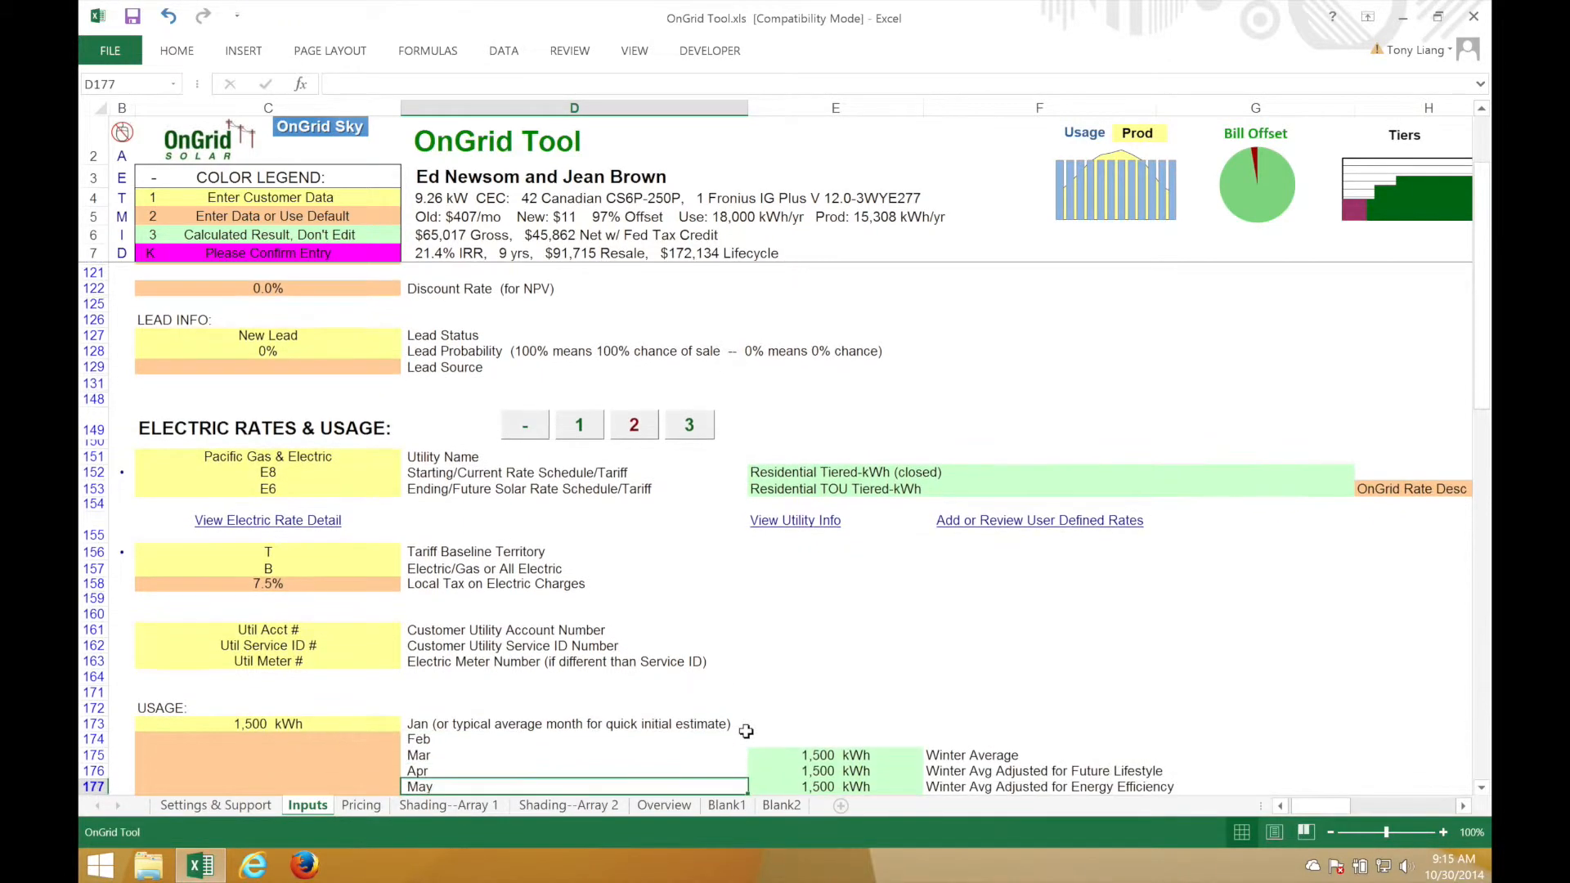
key("Down")
key("Down")
key("Down")
key("Down")
key("Down")
key("Down")
key("Down")
key("Down")
key("Down")
key("Down")
key("Down")
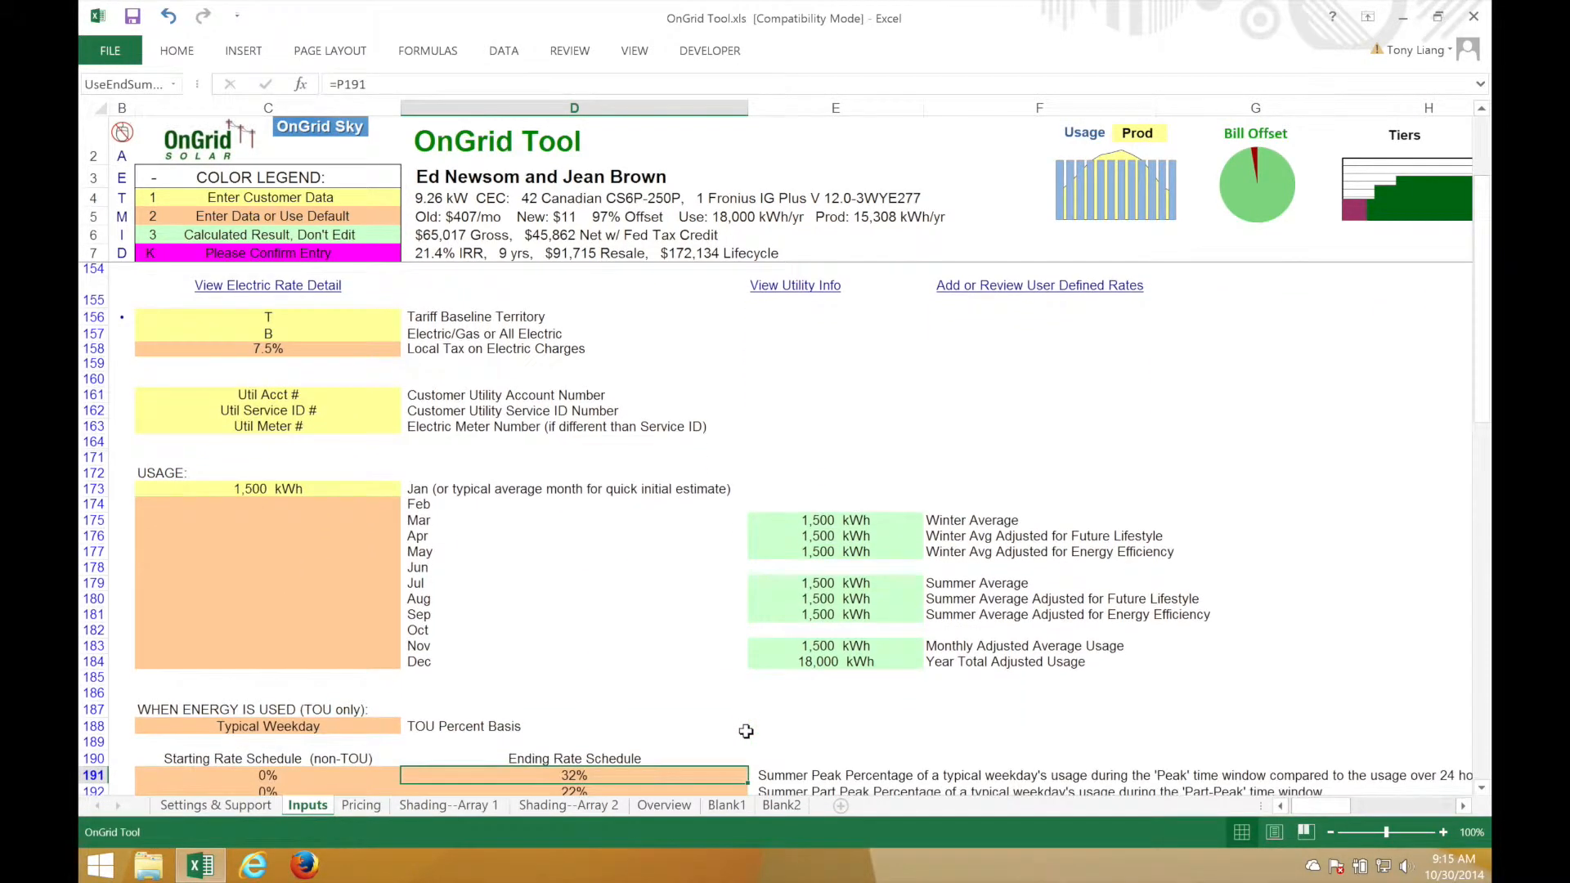
left_click(324, 493)
type("600")
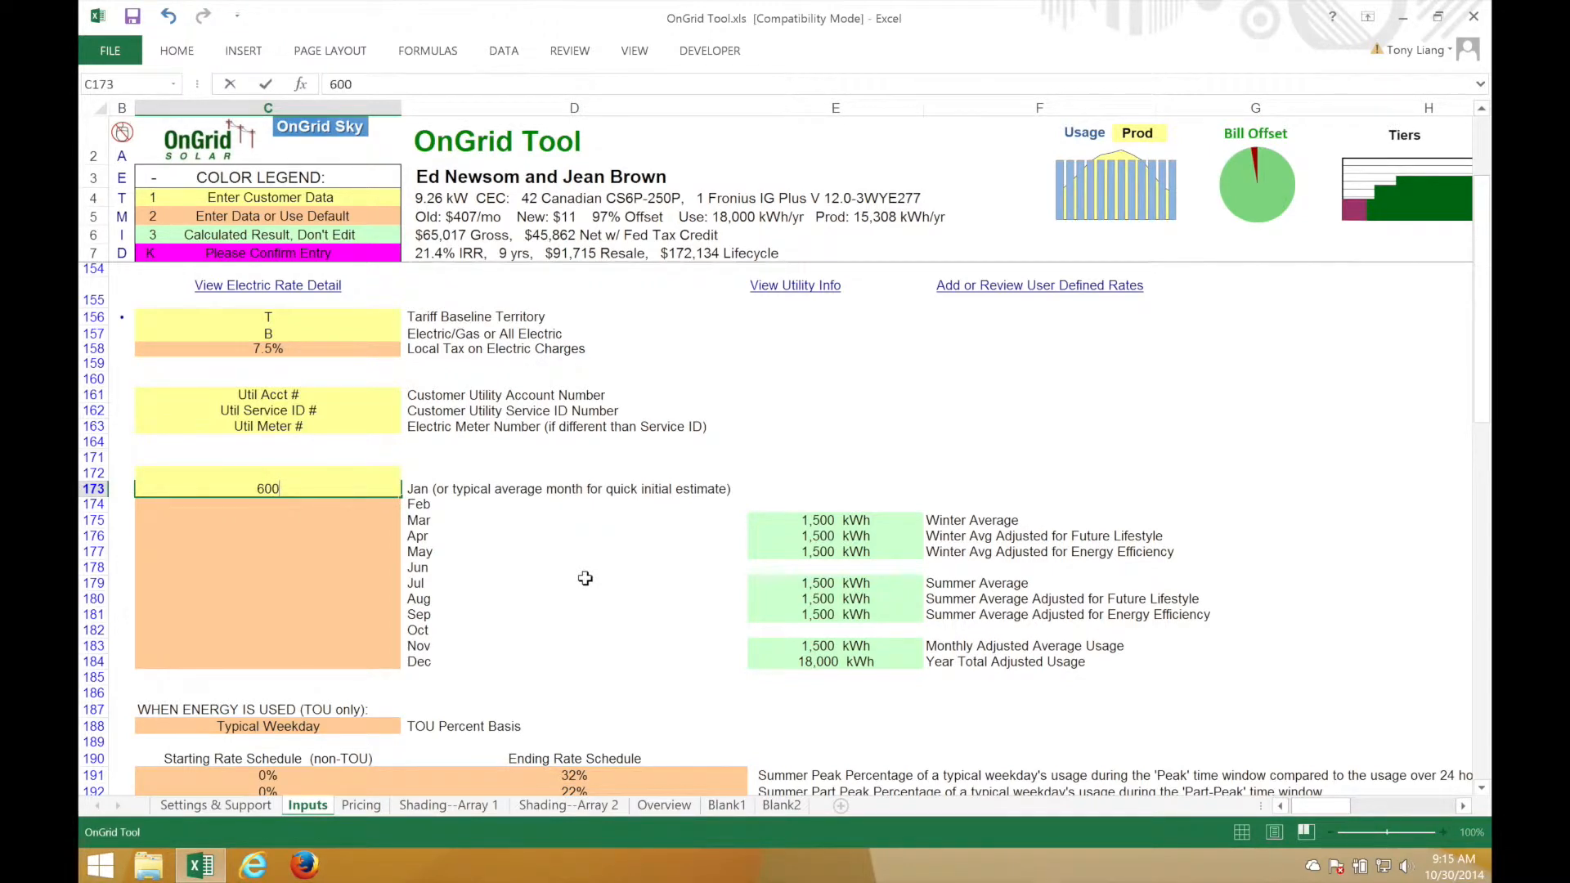
key("Return")
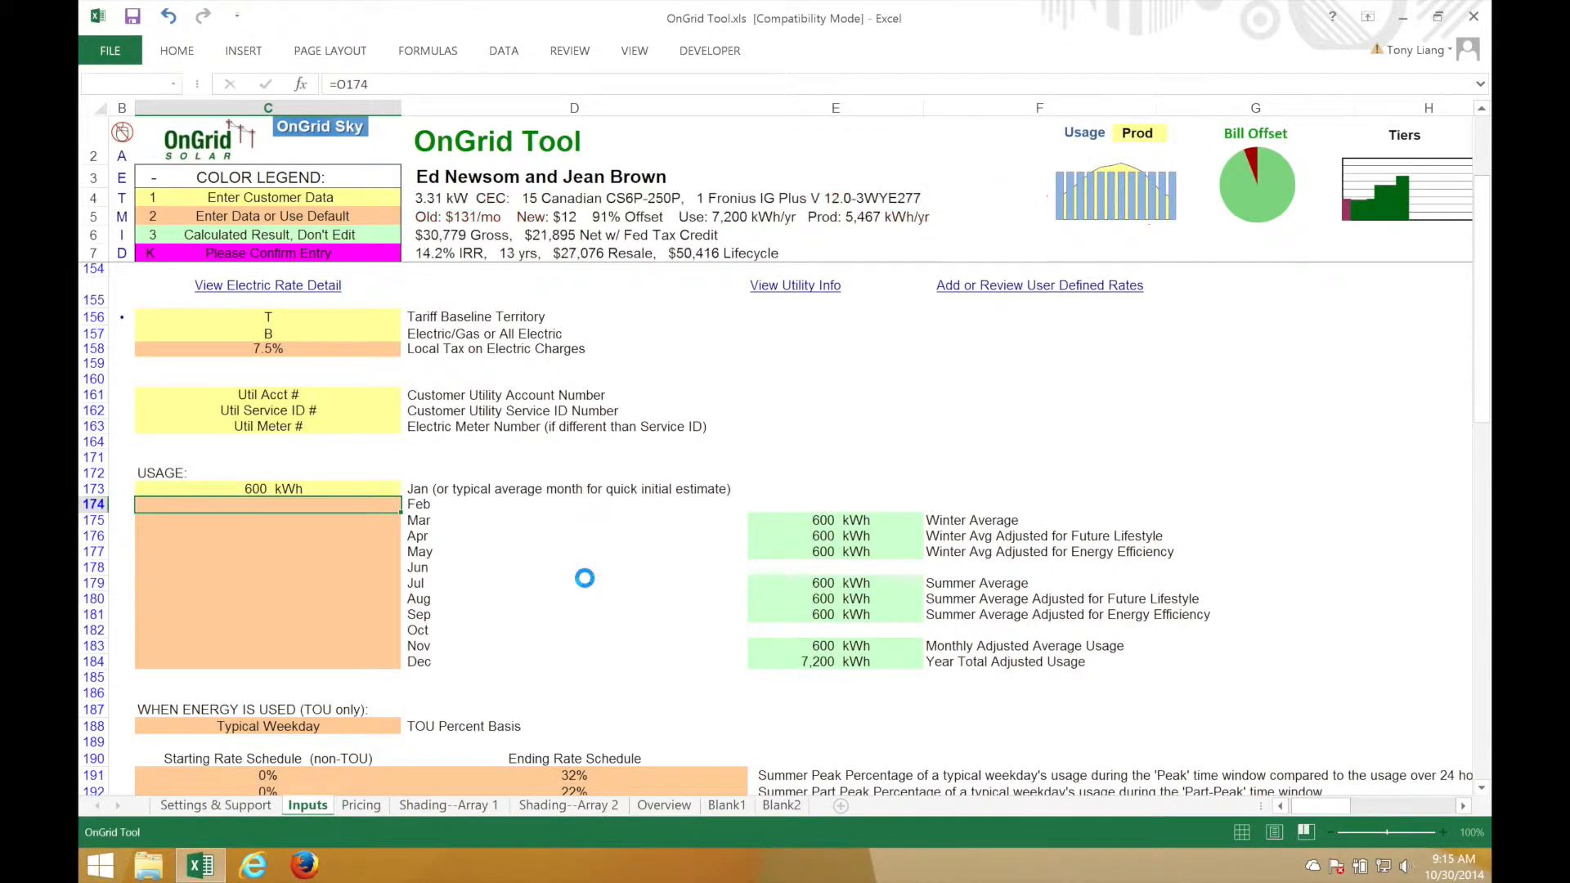
type("620")
key("Return")
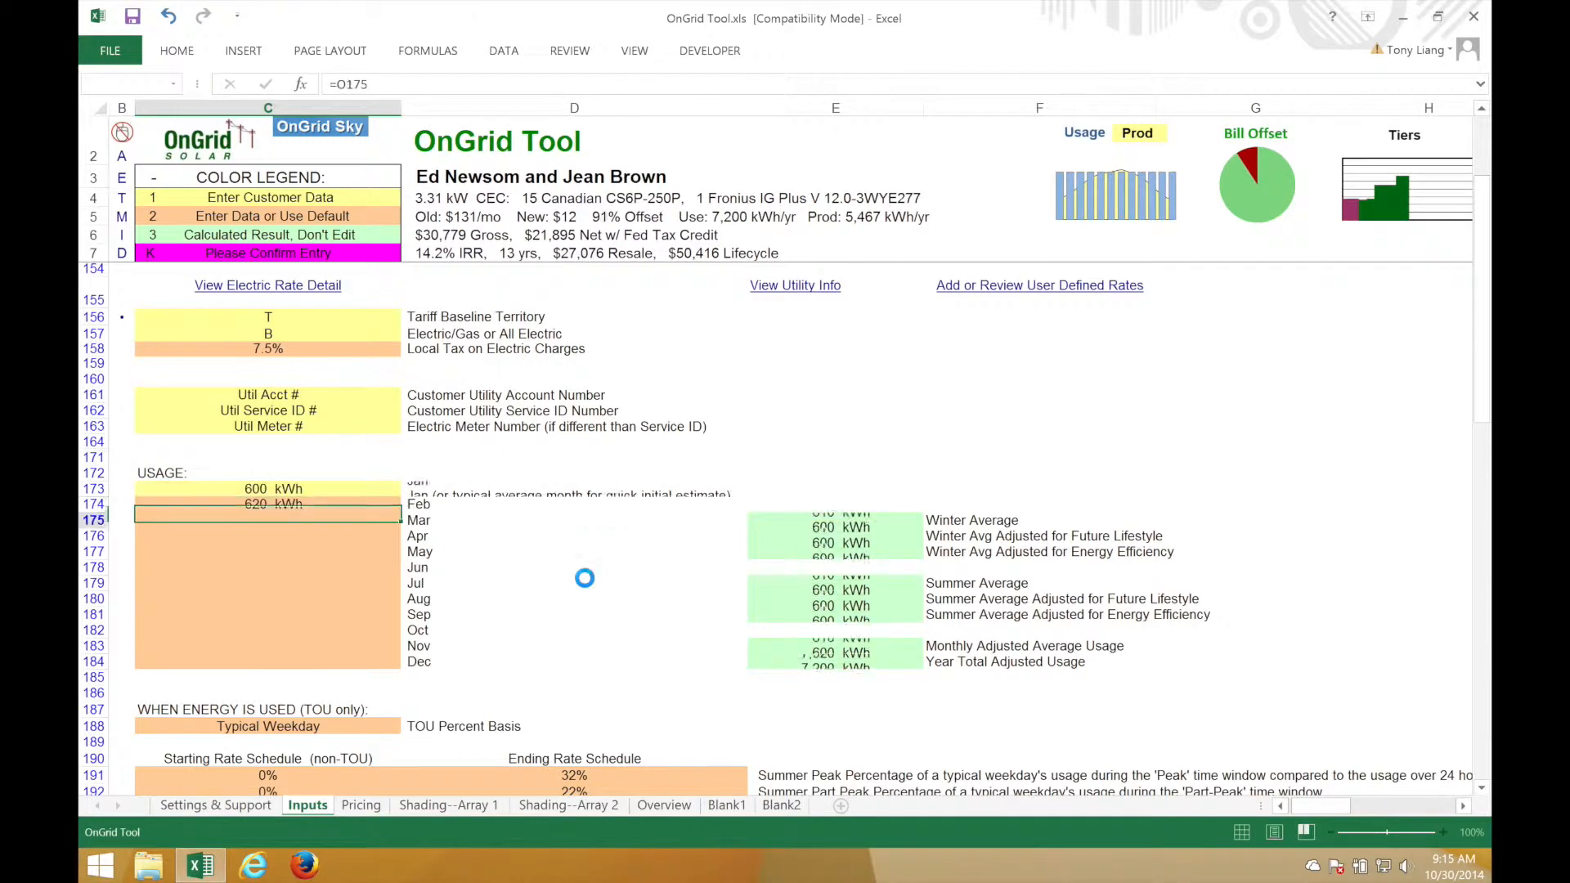
type("640")
key("Return")
type("660")
key("Return")
Step: Enter the monthly usage for May through August as 680, 700, 720 and 700 kWh
type("680 kWh")
key("Return")
type("700")
key("Return")
type("720")
key("Return")
type("700")
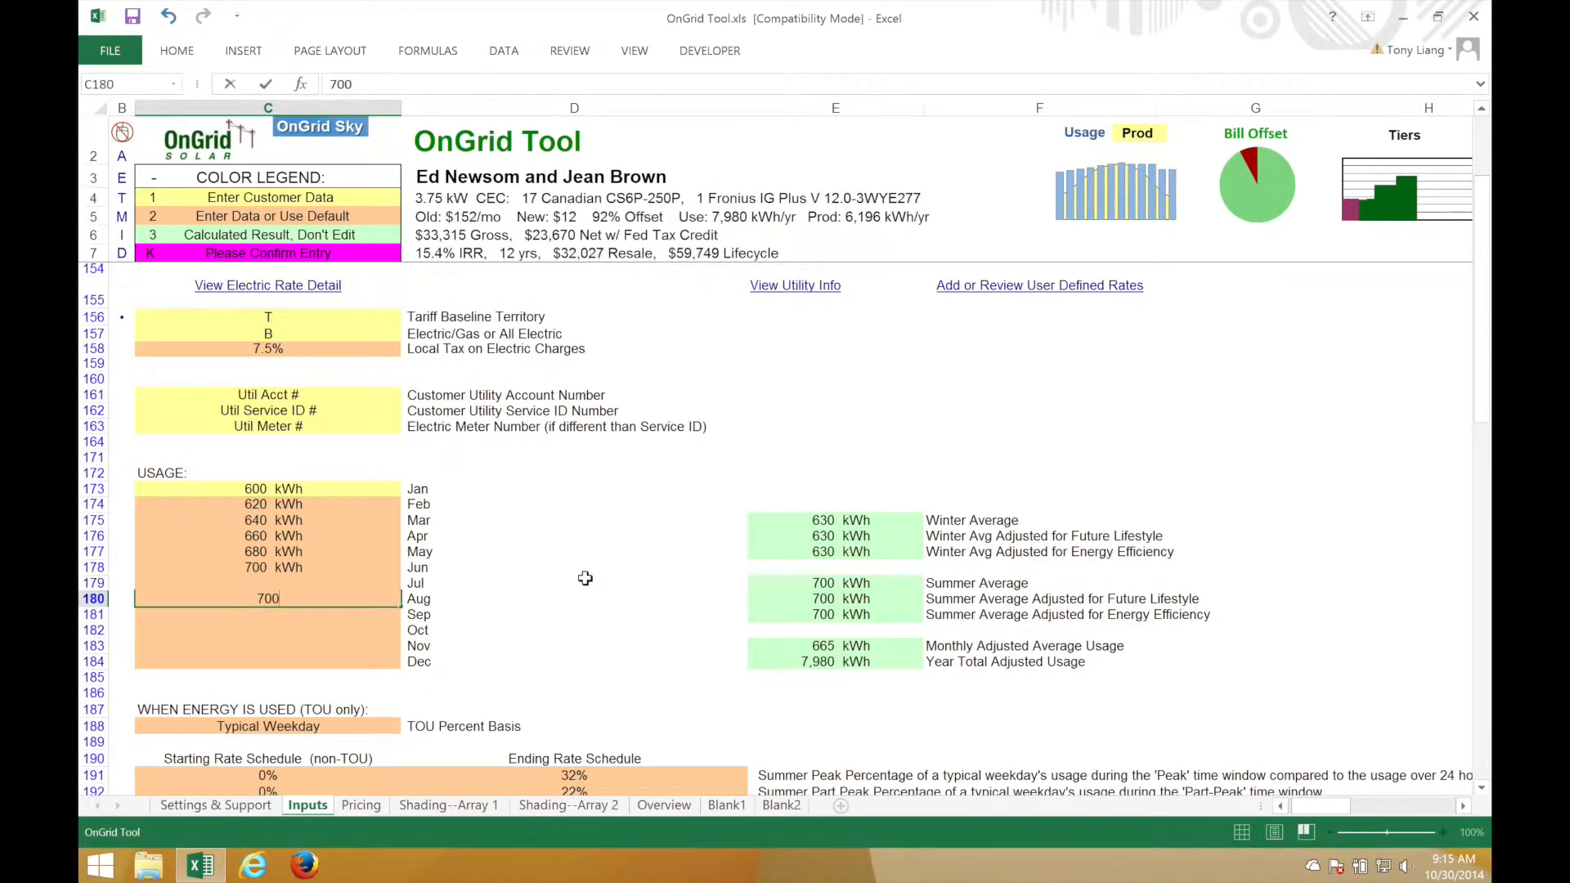
key("Return")
Step: Enter the monthly usage for September through December as 680, 660, 640 and 620 kWh
type("680")
key("ctrl+Return")
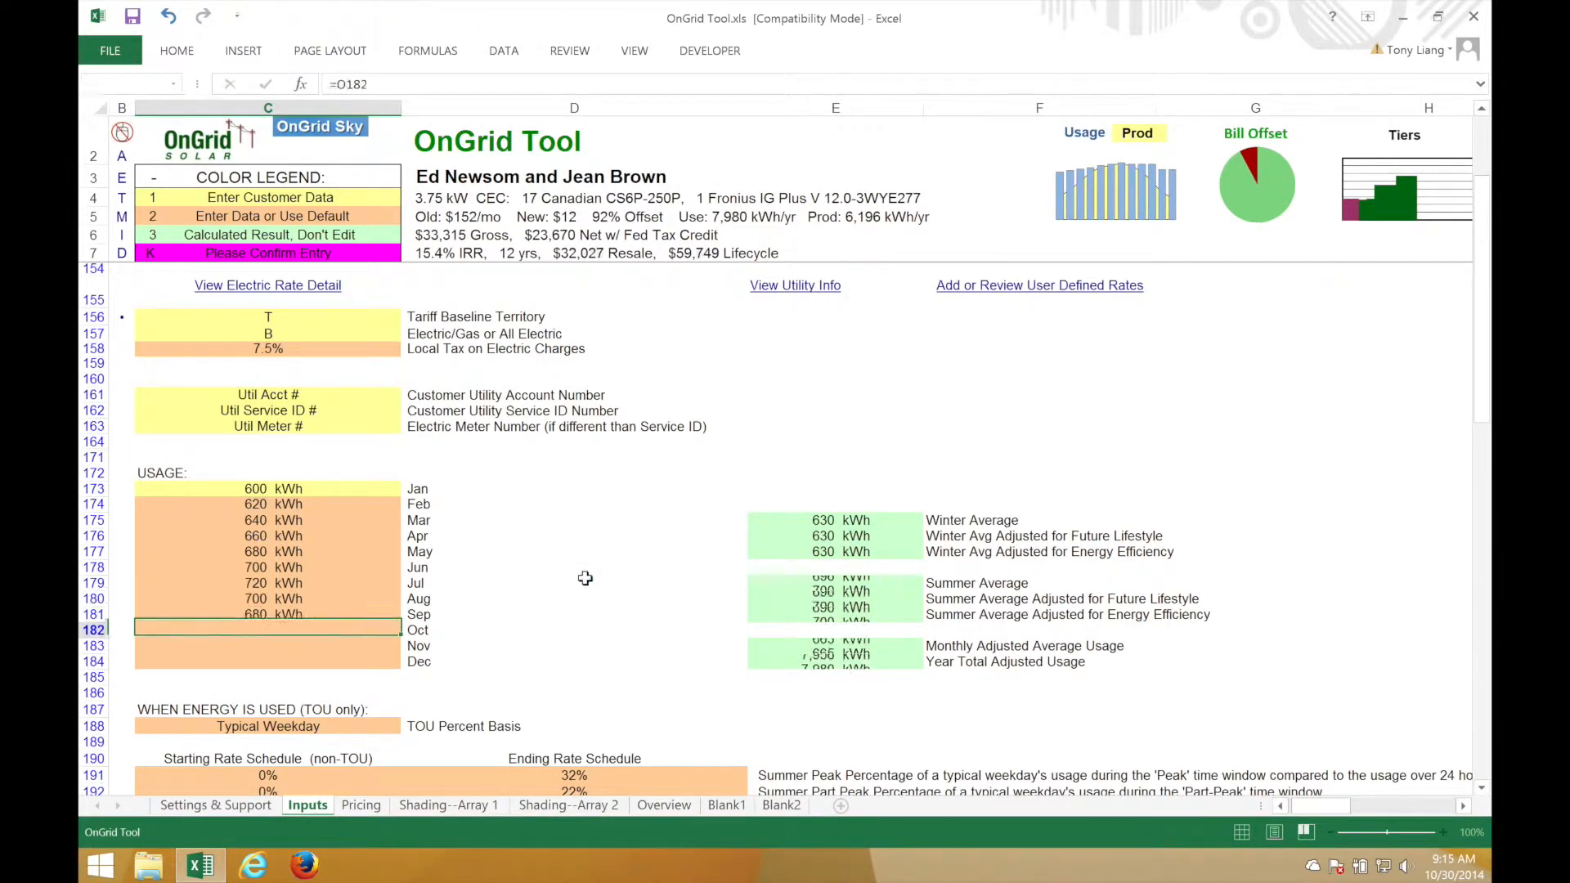
type("660")
key("Return")
type("640")
key("Return")
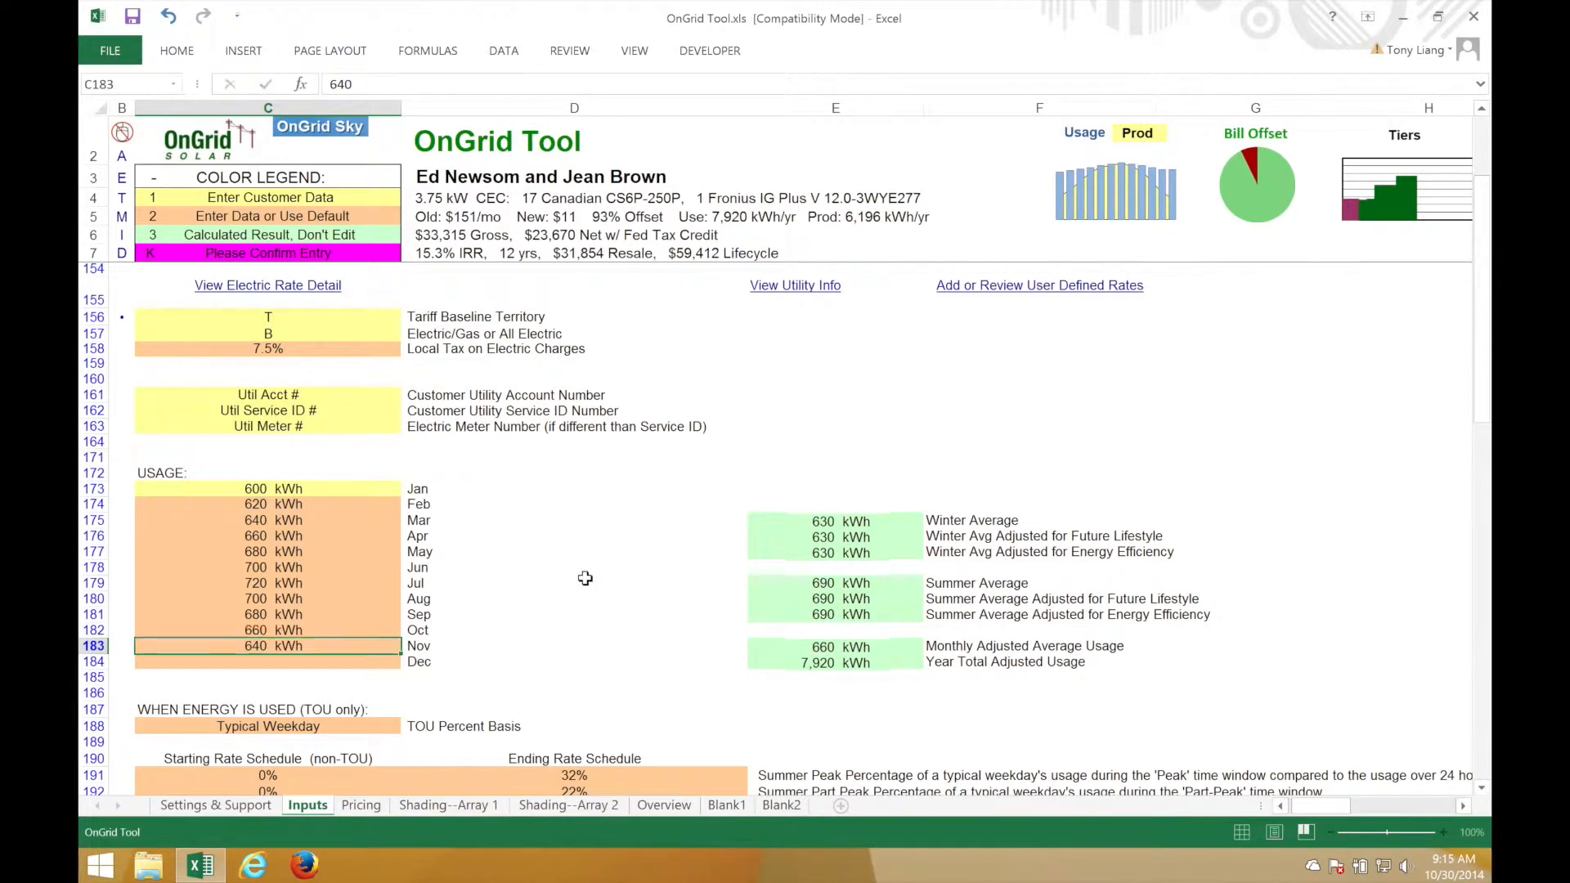
key("Return")
type("620")
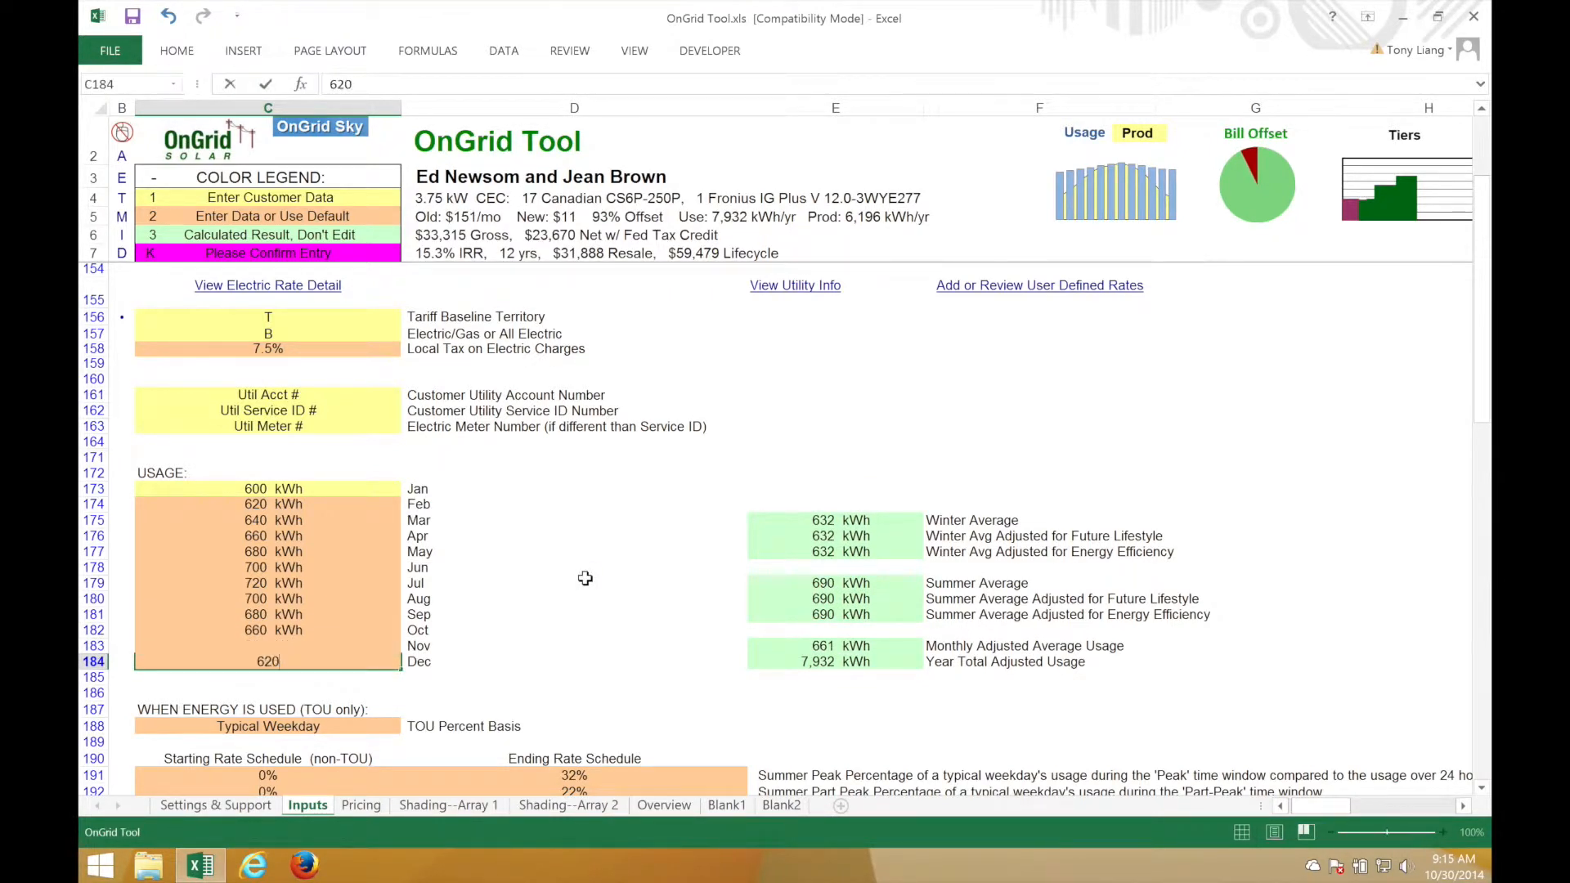
key("Return")
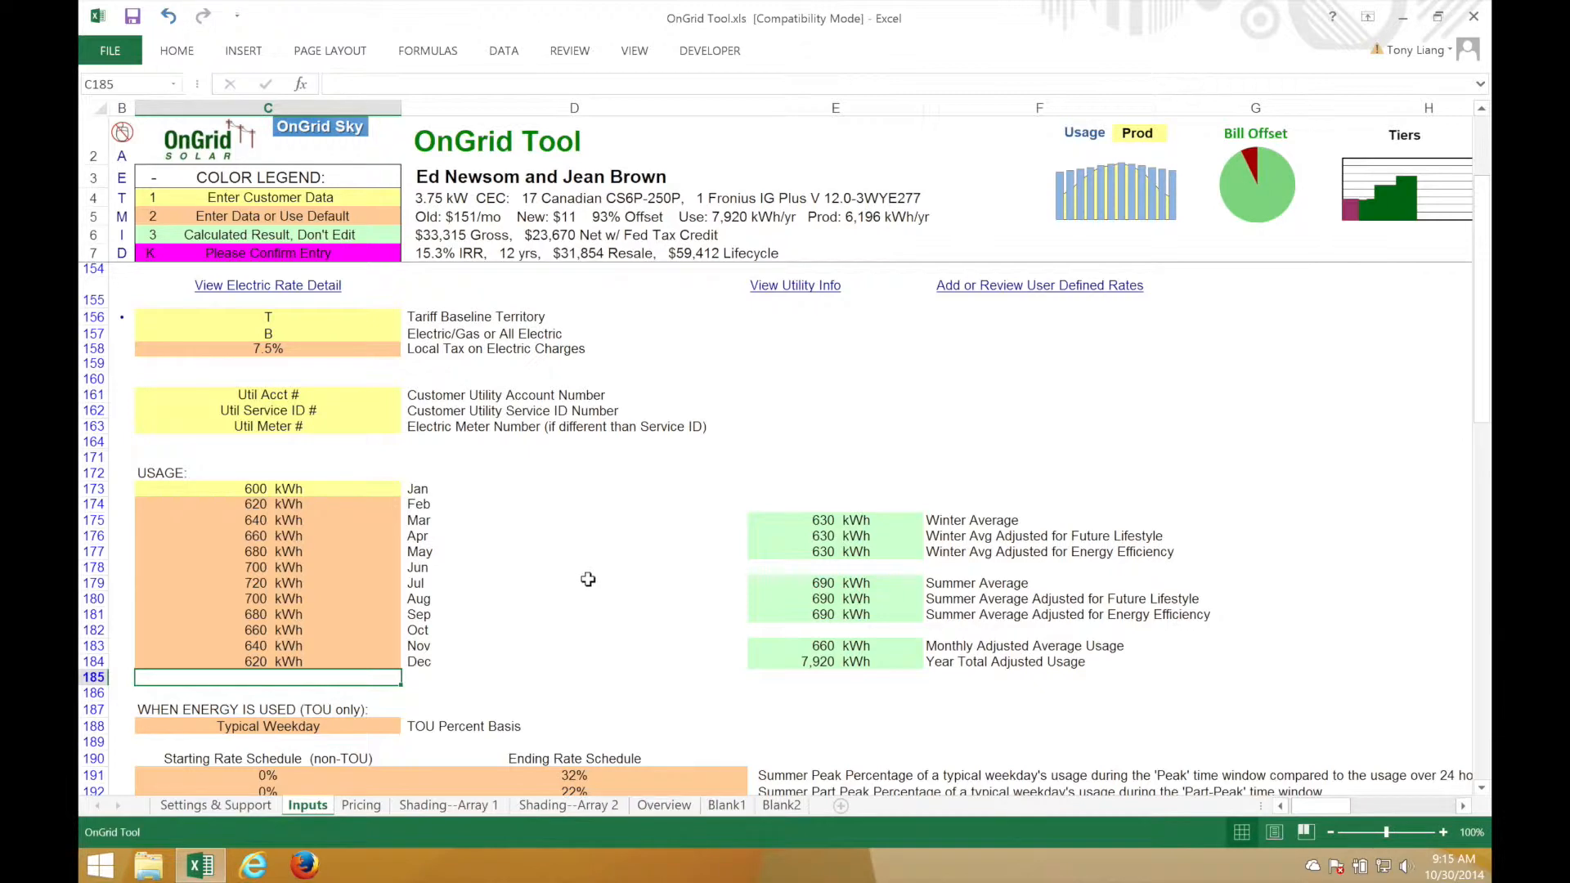
Step: Examine the time-of-use percentages, the TOU hours chart, and the extra charges, usage change and energy efficiency inputs
left_click(833, 742)
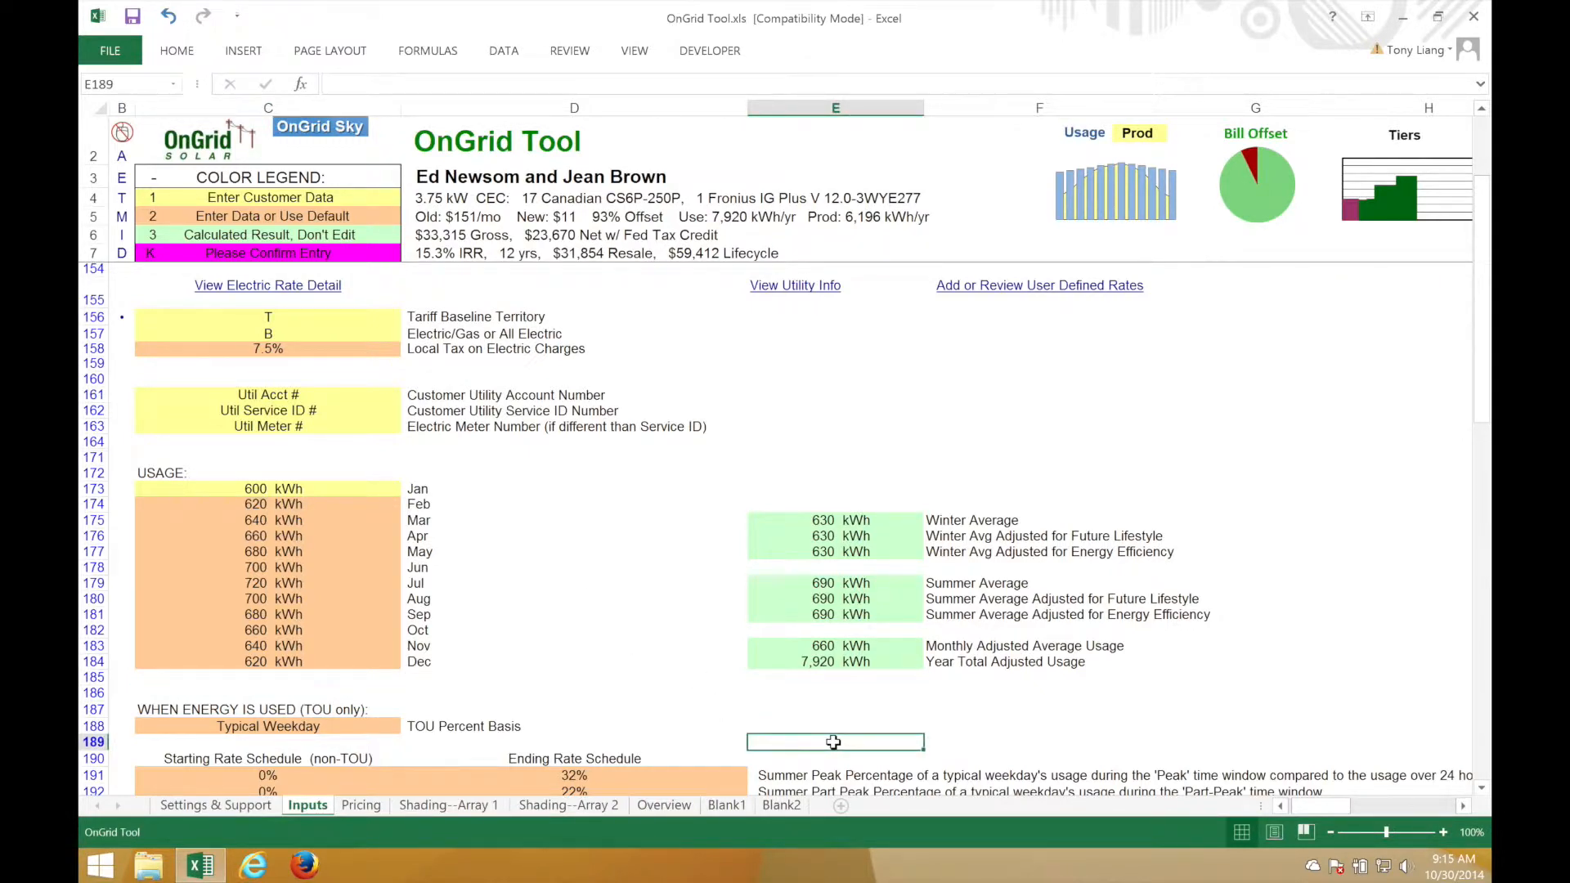
key("Down")
key("Down")
key("Down")
key("Down")
key("Down")
key("Down")
key("Down")
key("Down")
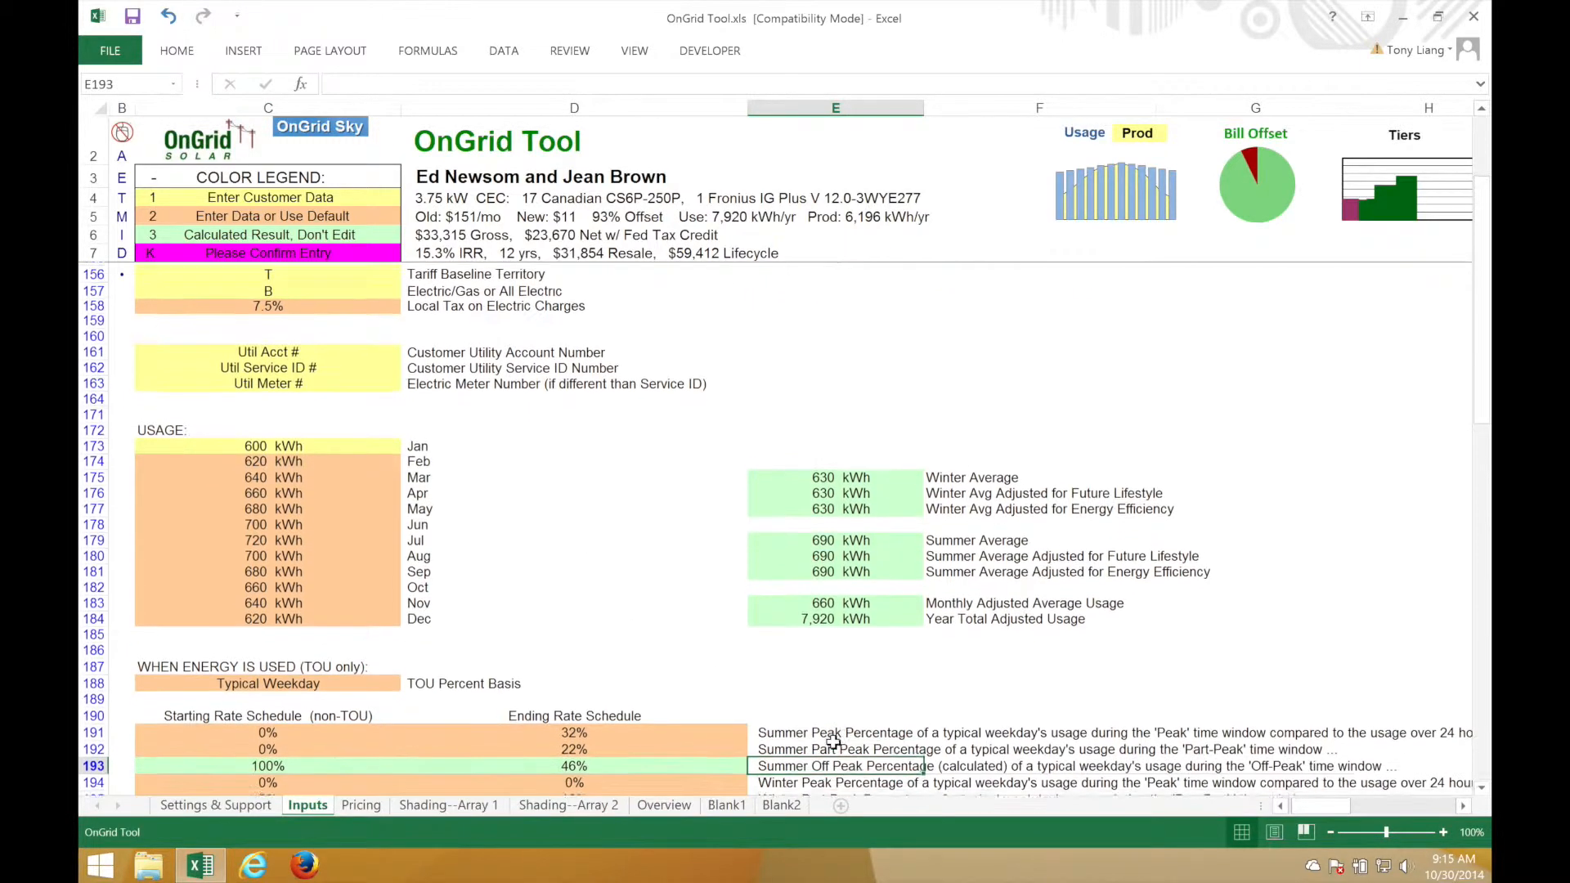
key("Down")
key("Down")
key("Down")
key("Down")
key("Down")
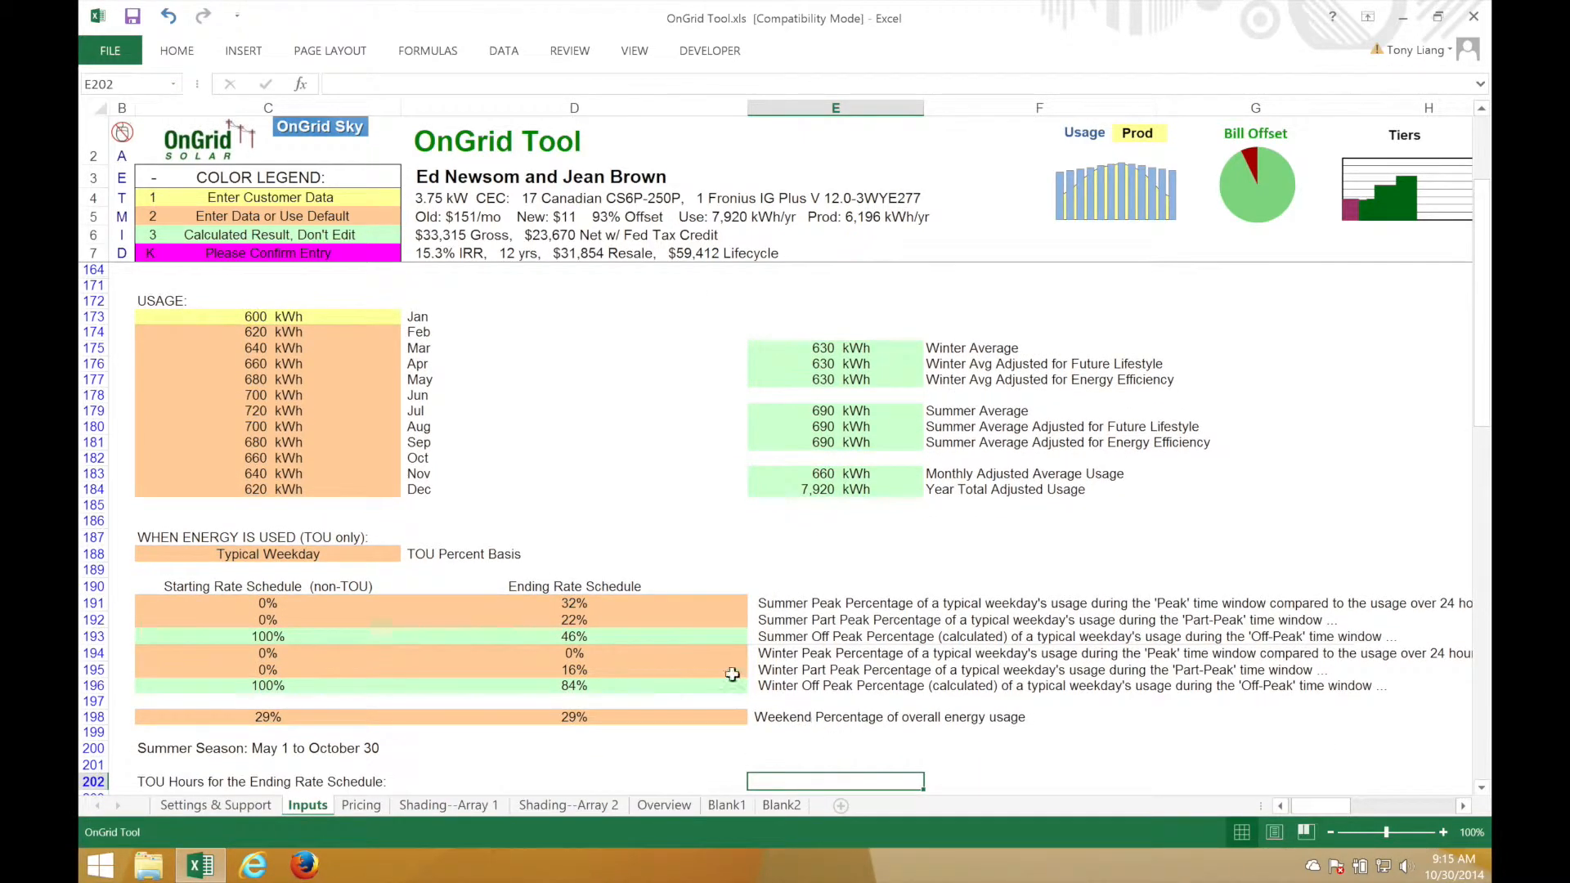
left_click(687, 603)
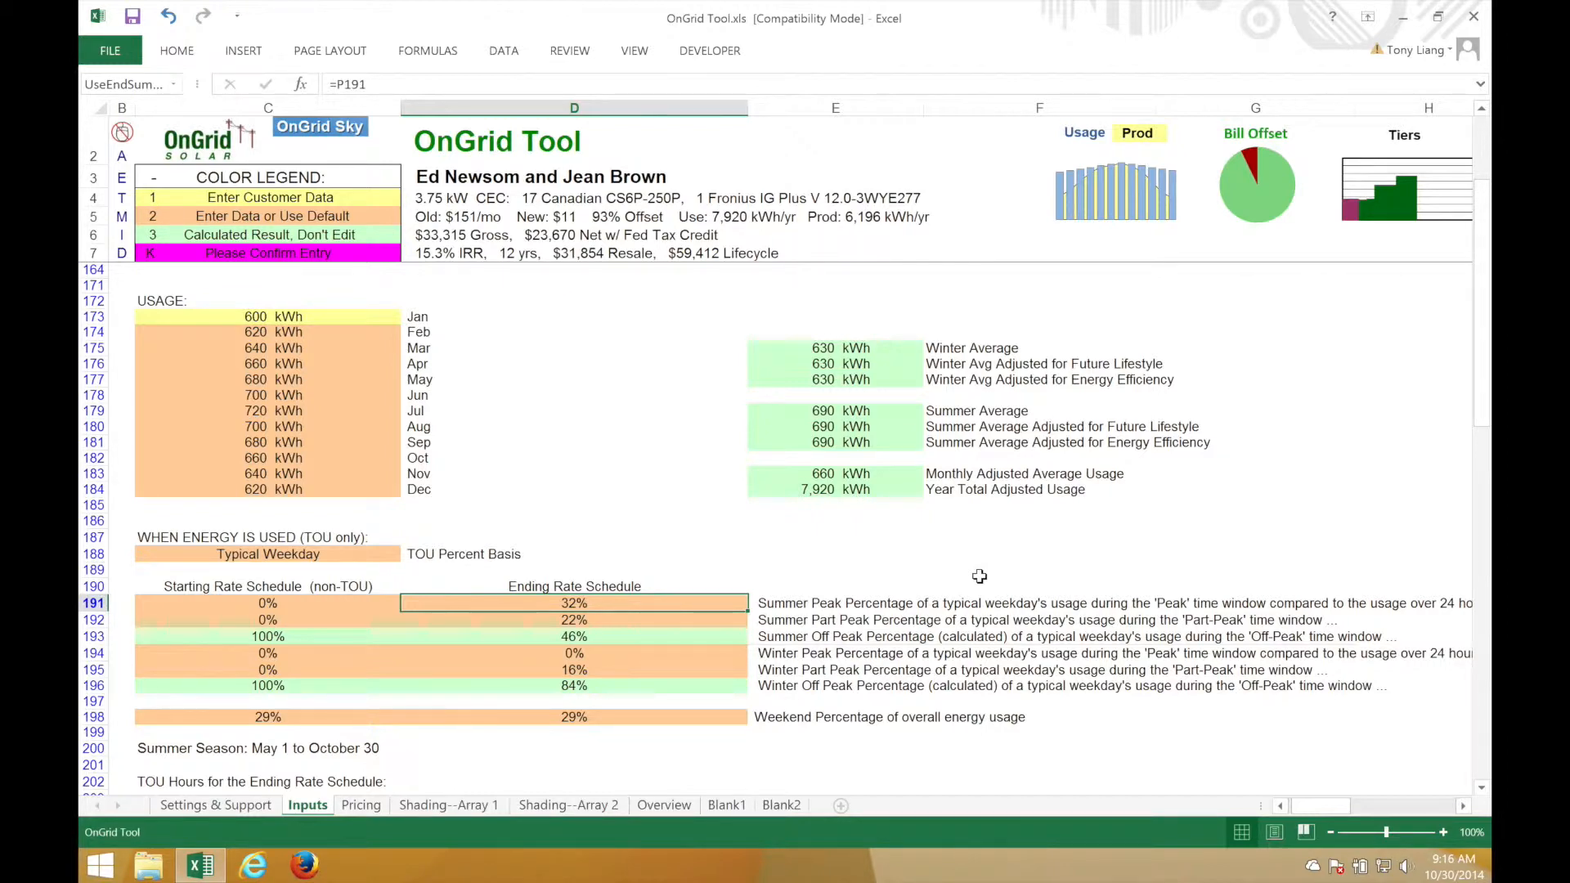
scroll(641, 712, "down", 7)
scroll(641, 712, "down", 3)
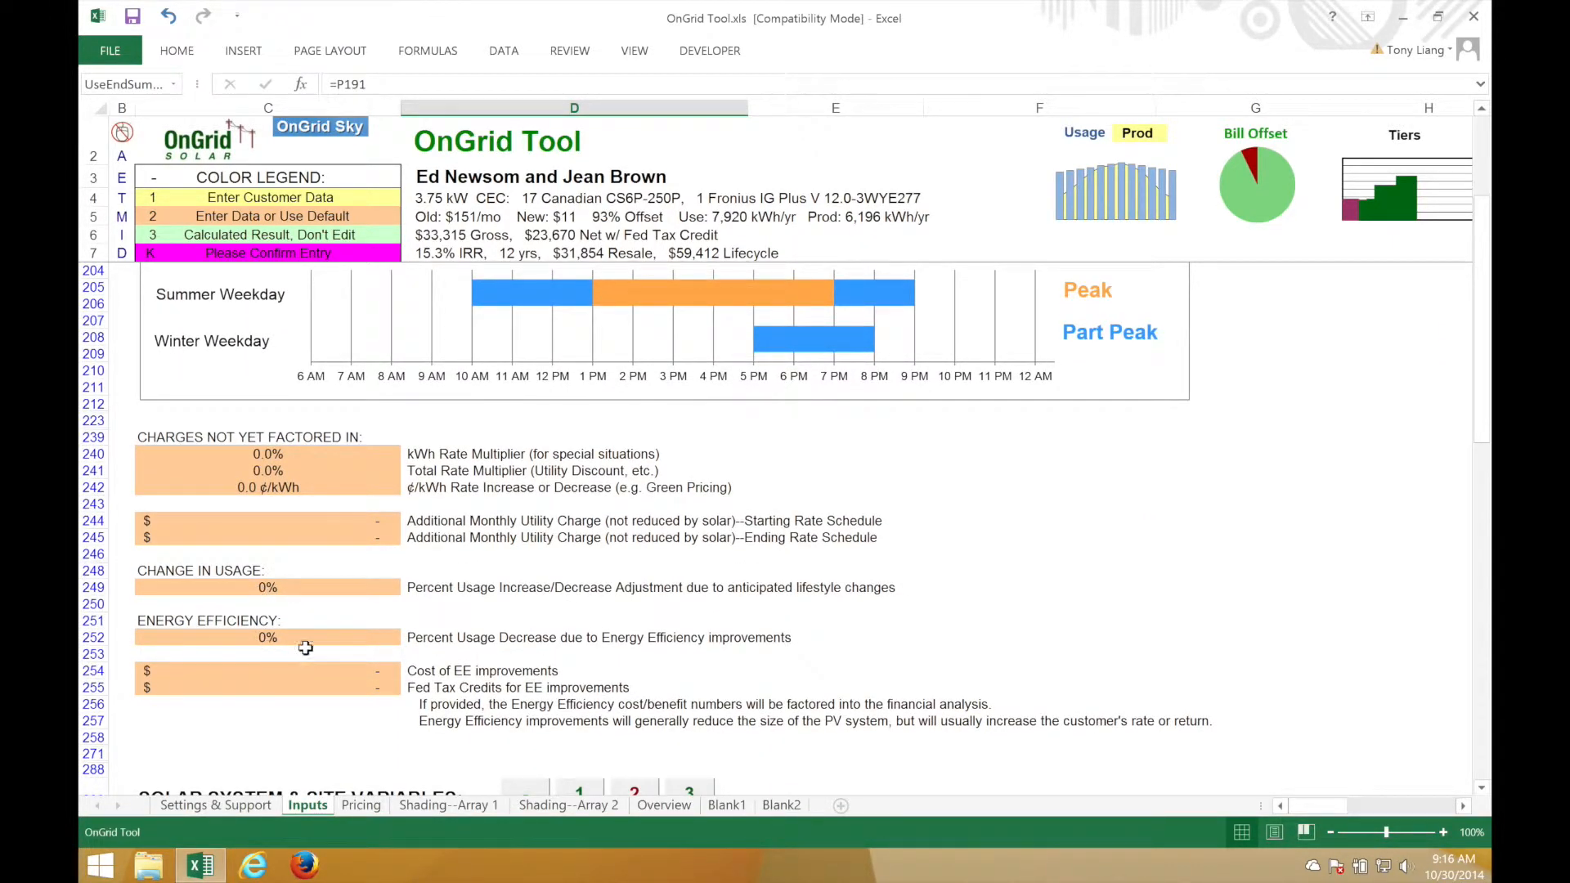
scroll(635, 643, "down", 7)
scroll(635, 644, "down", 2)
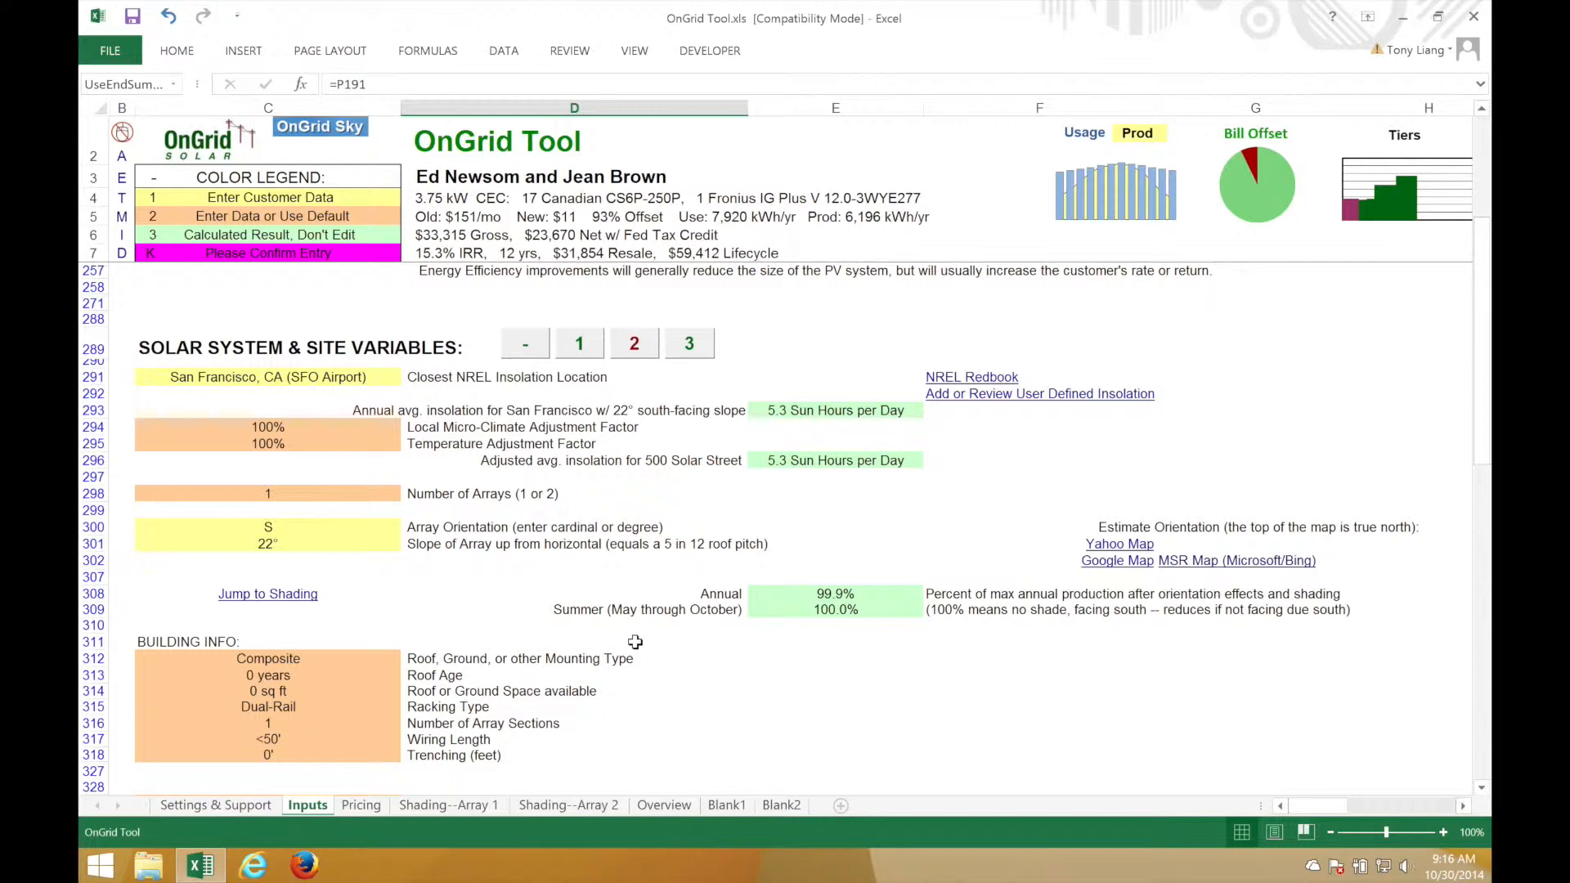
Step: Check the closest NREL insolation location, and set the array orientation to 175 degrees
left_click(344, 381)
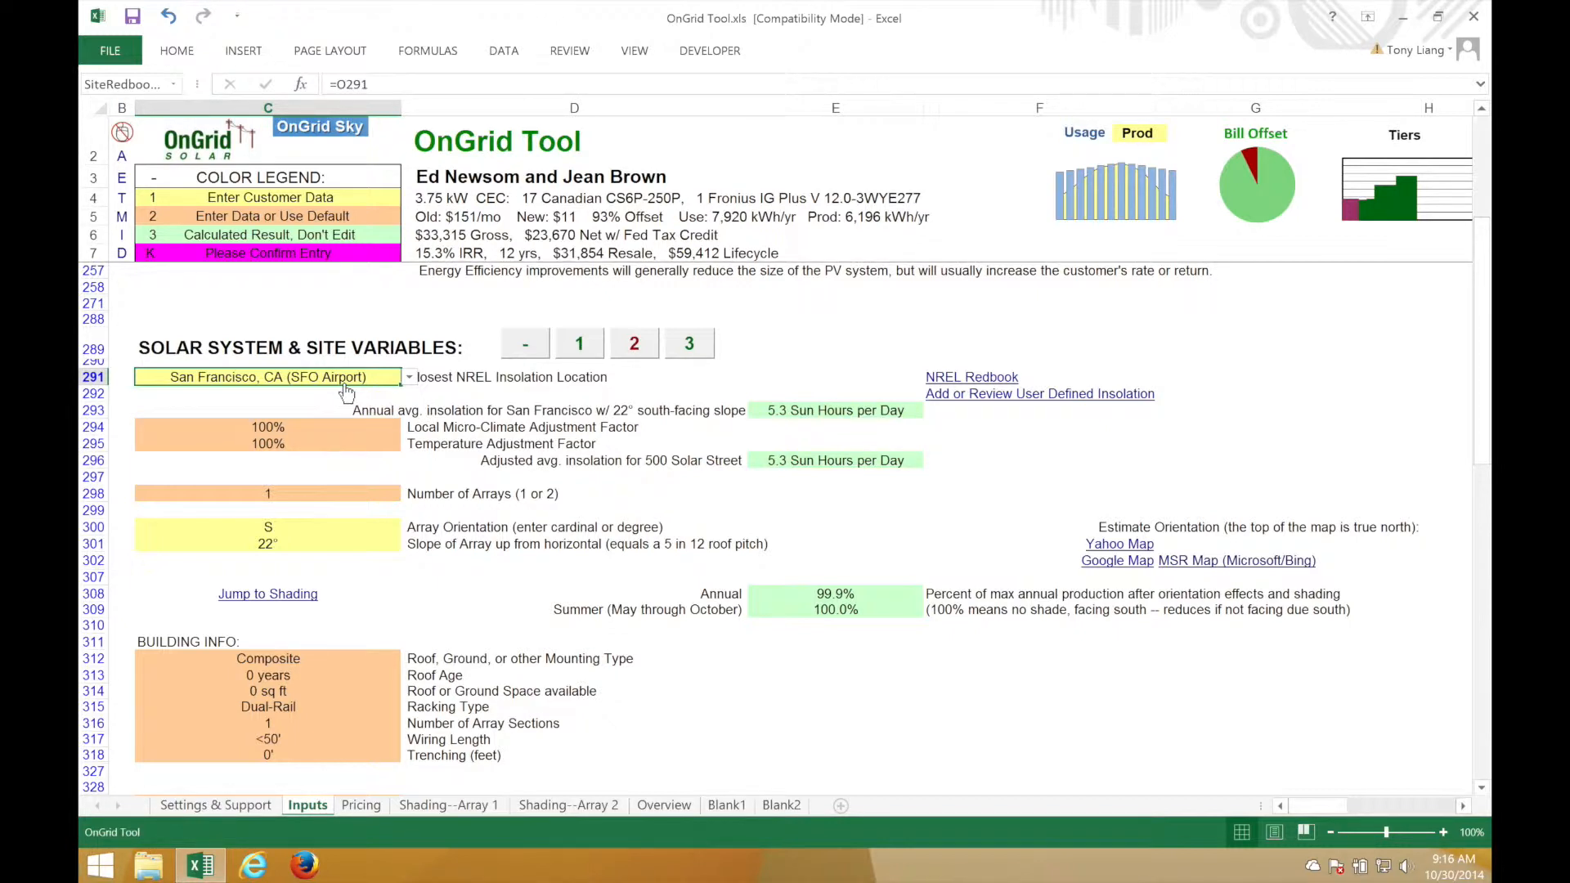
left_click(327, 535)
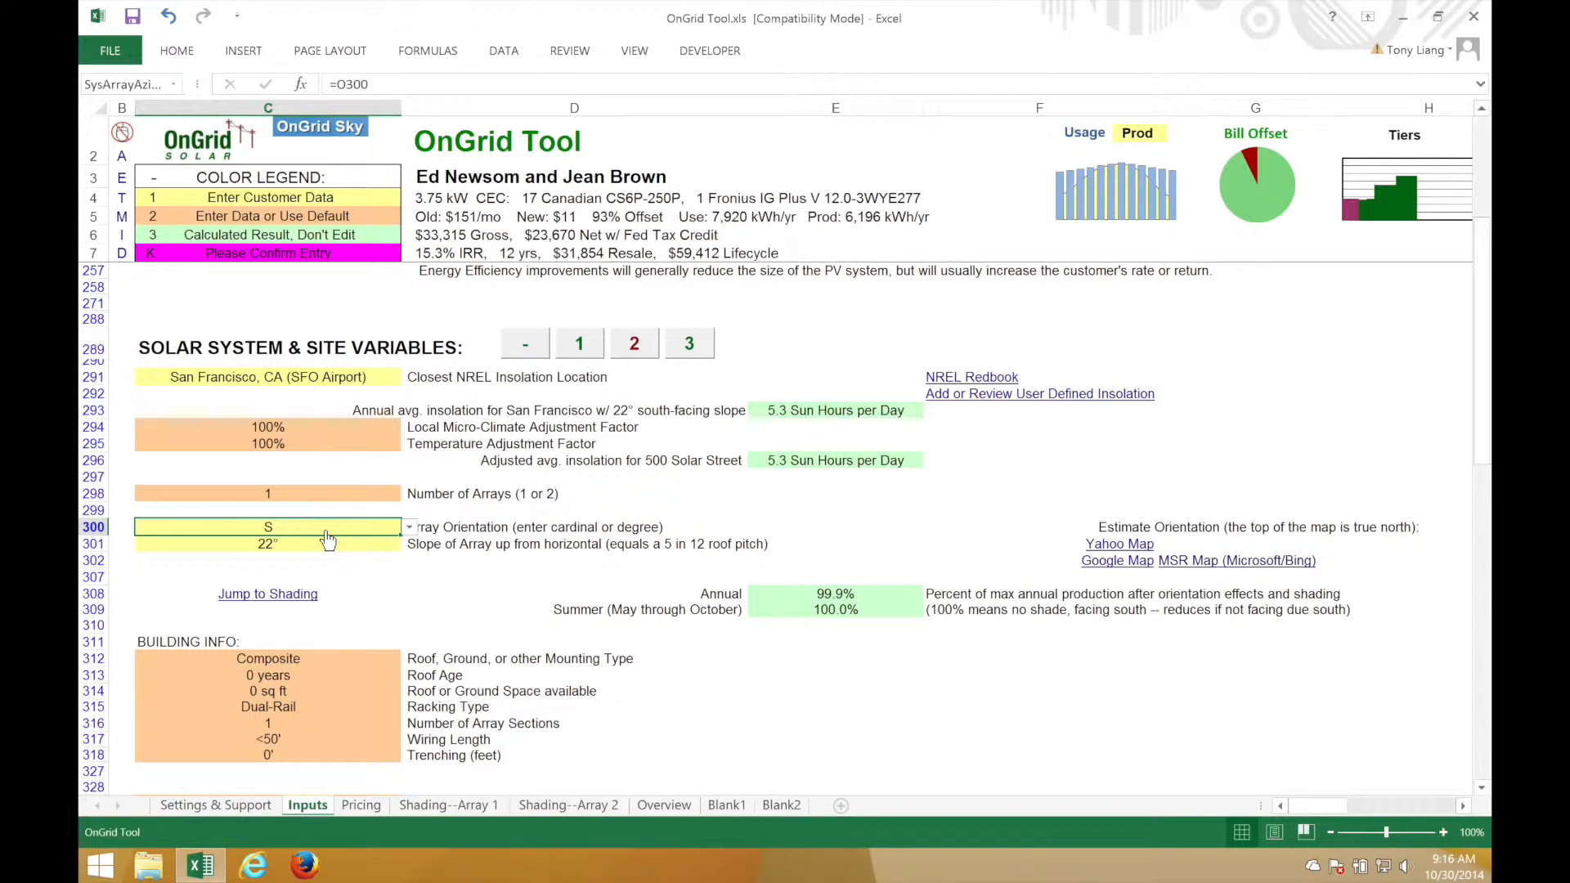
type("175")
key("Return")
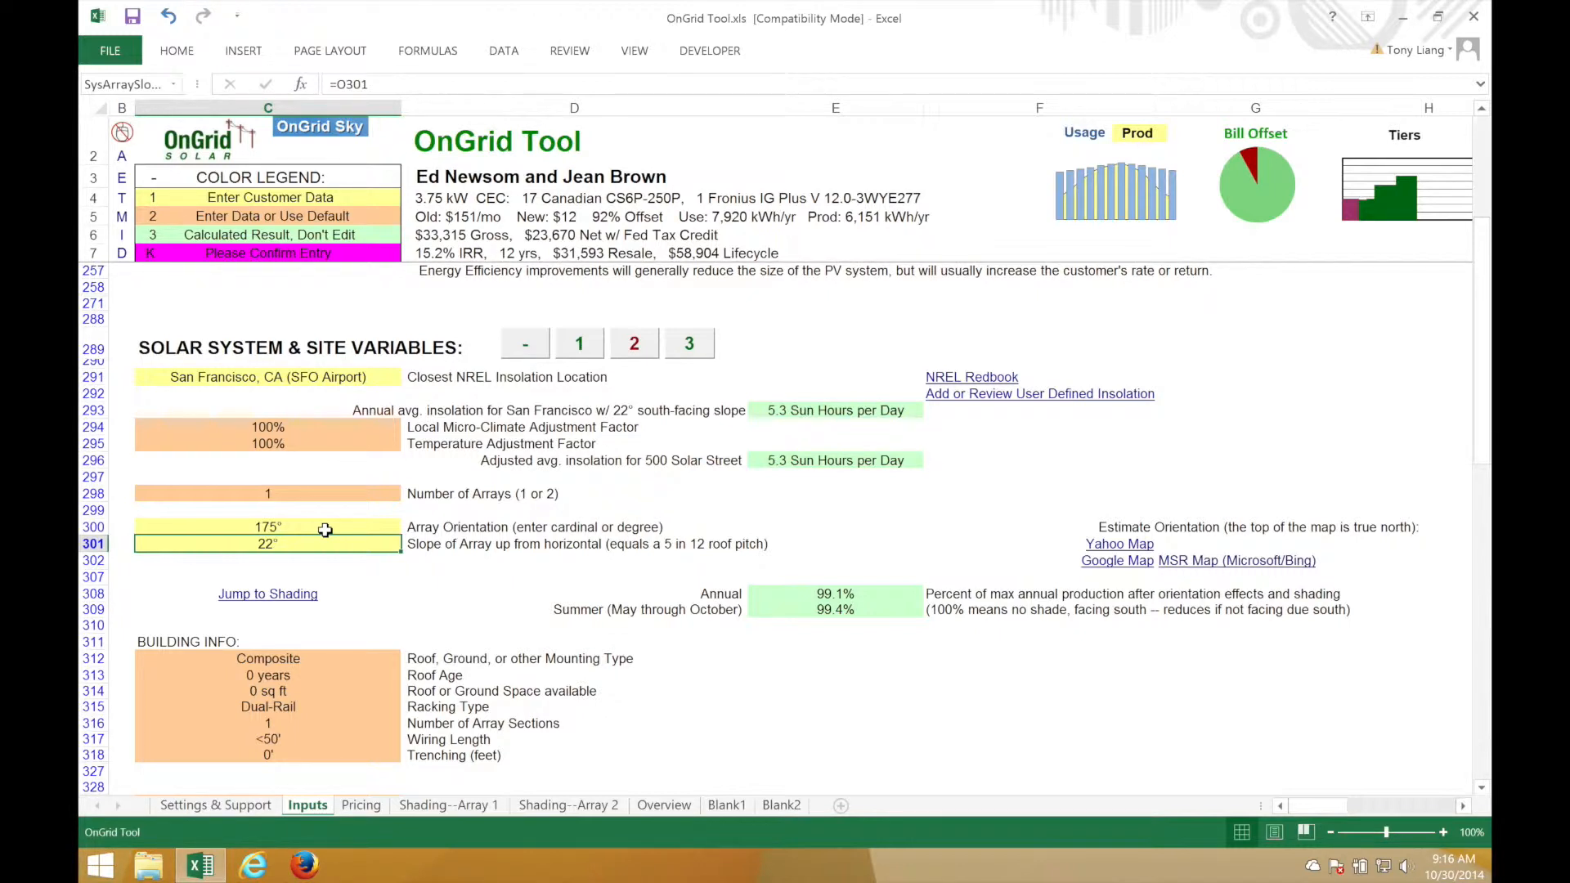
Step: Set the number of arrays to 2 and the second array's orientation to 275 degrees
left_click(317, 495)
type("2")
key("Return")
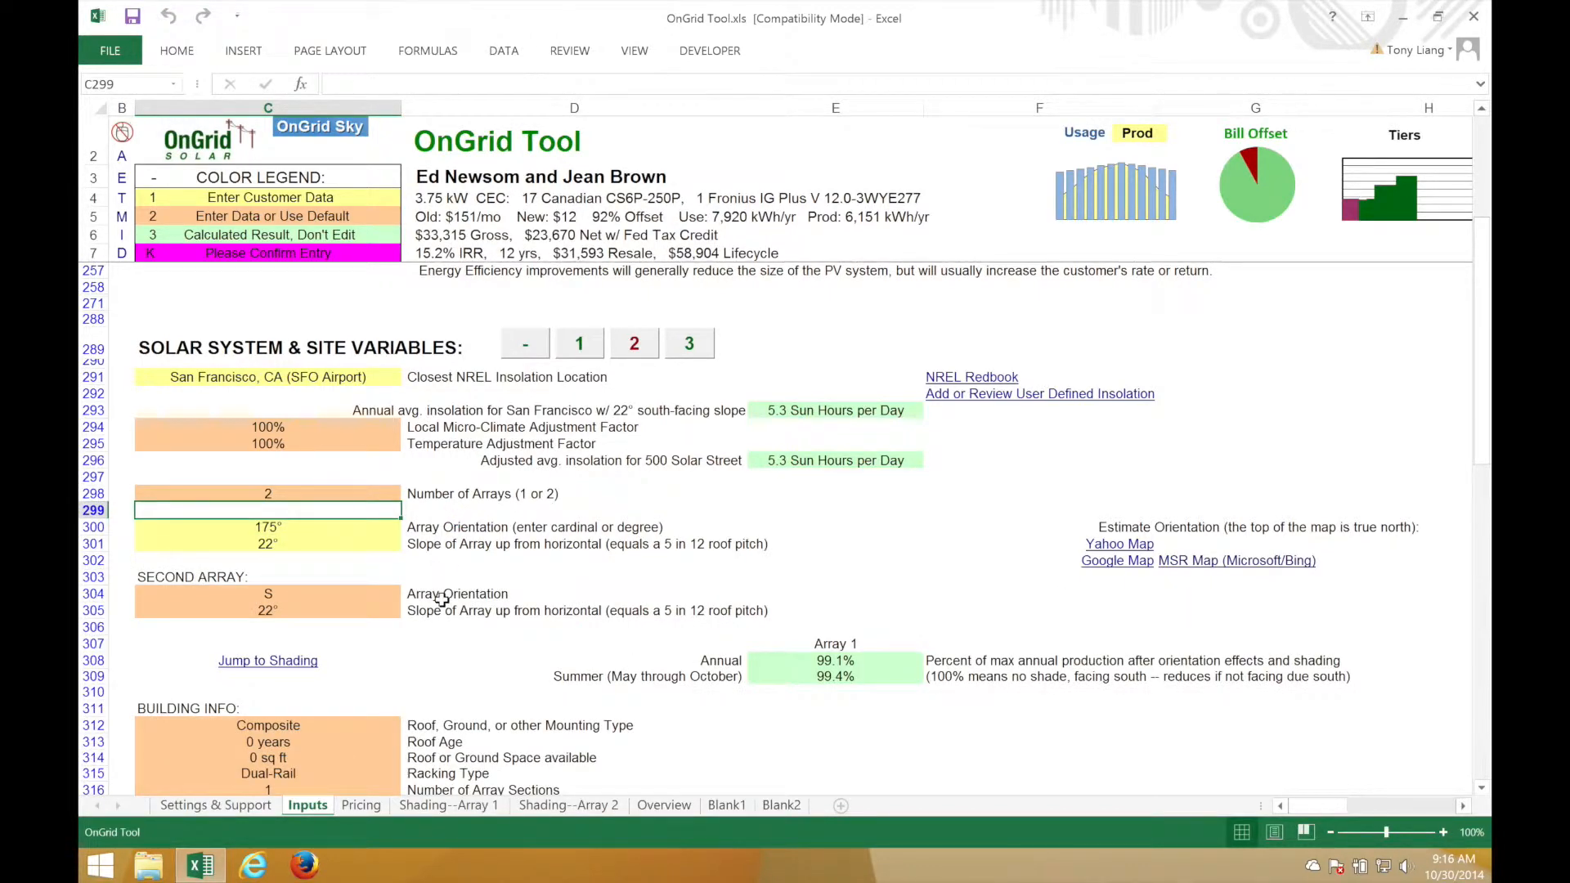
scroll(442, 600, "down", 1)
left_click(285, 559)
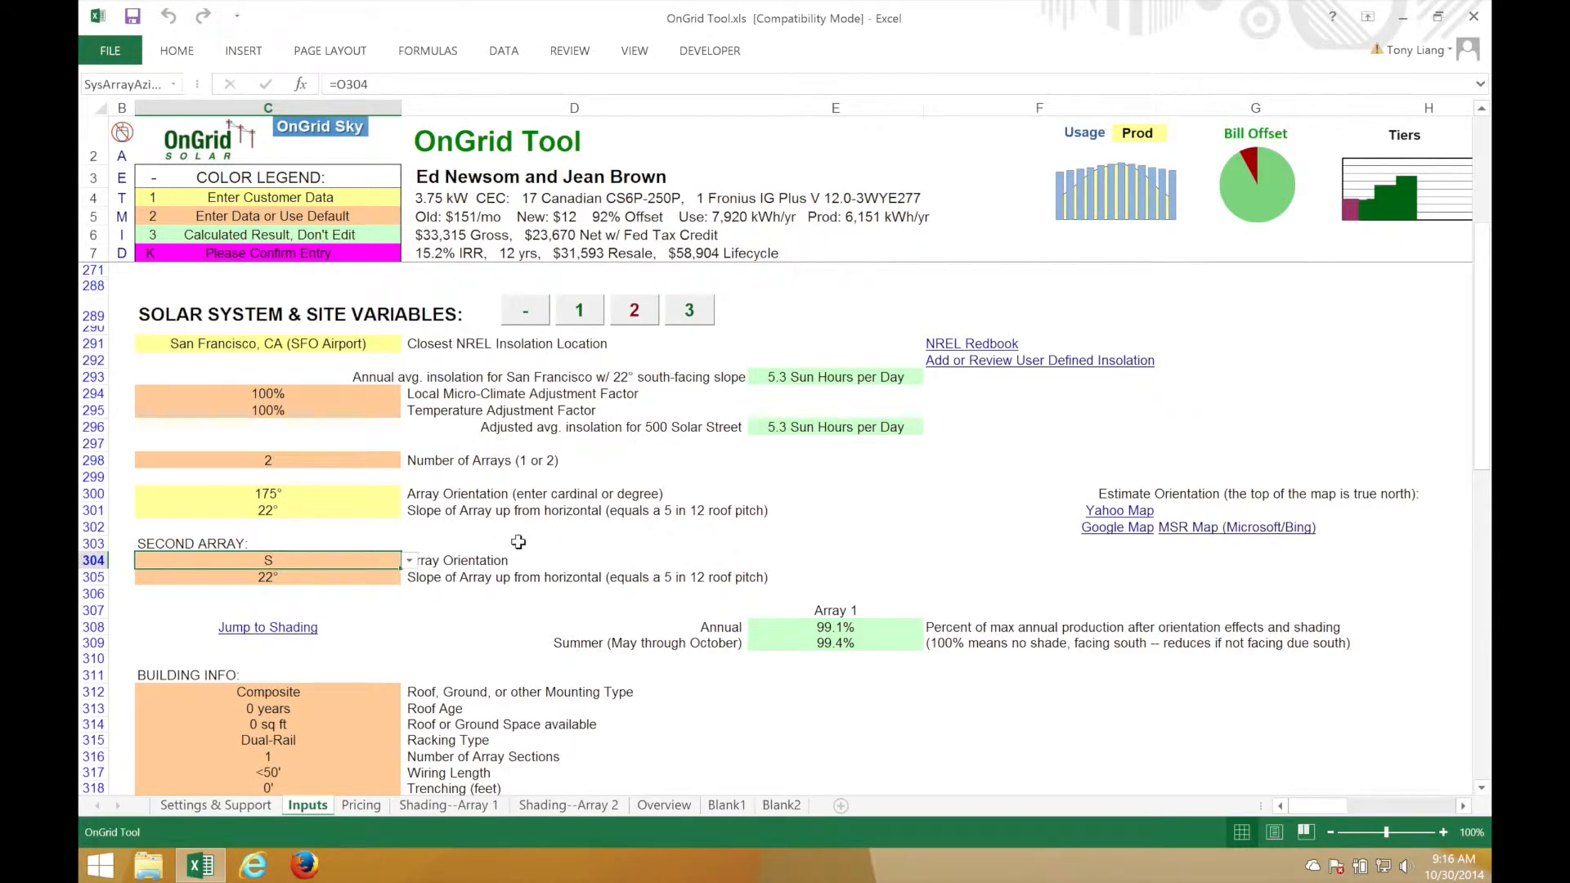
type("275")
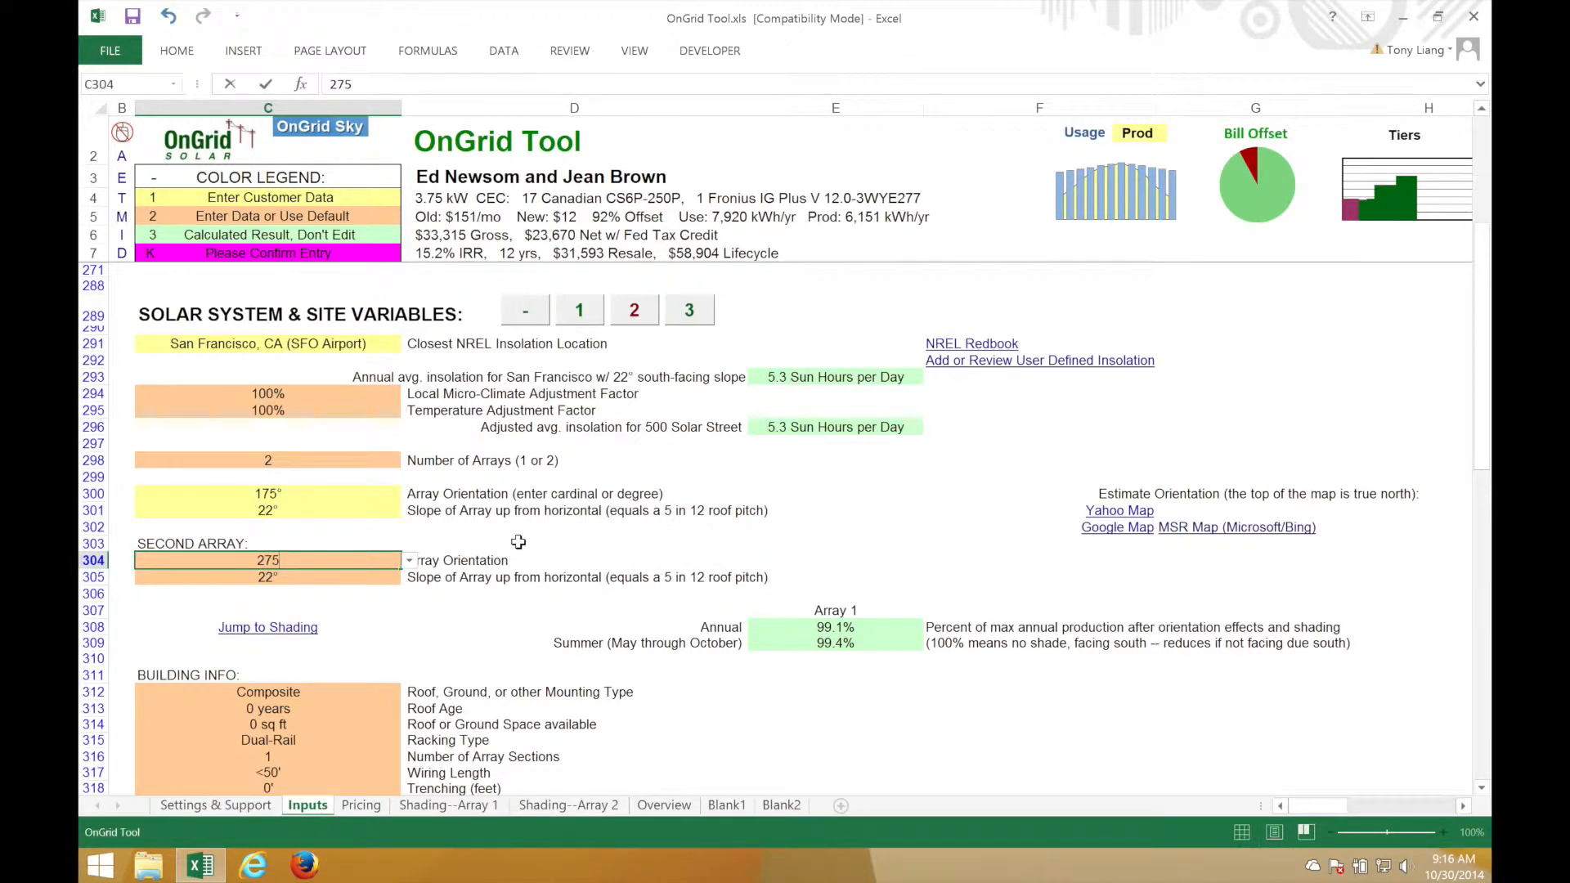
key("Return")
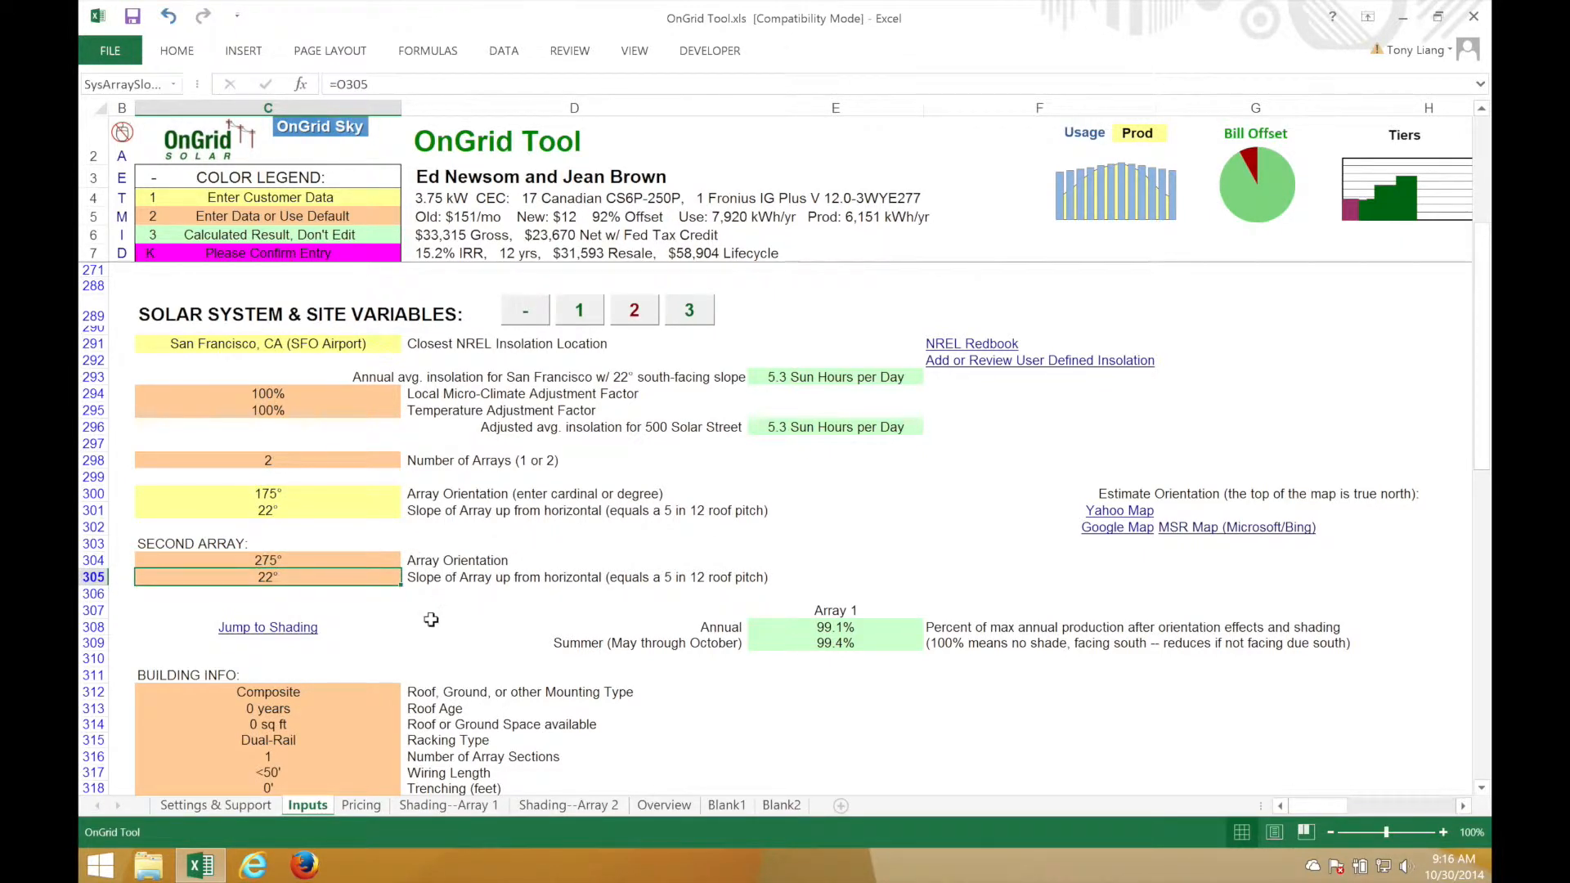
Step: Set the first array's roof or mounting type under Building Info to Tile - Spanish
scroll(431, 619, "down", 1)
scroll(460, 607, "down", 1)
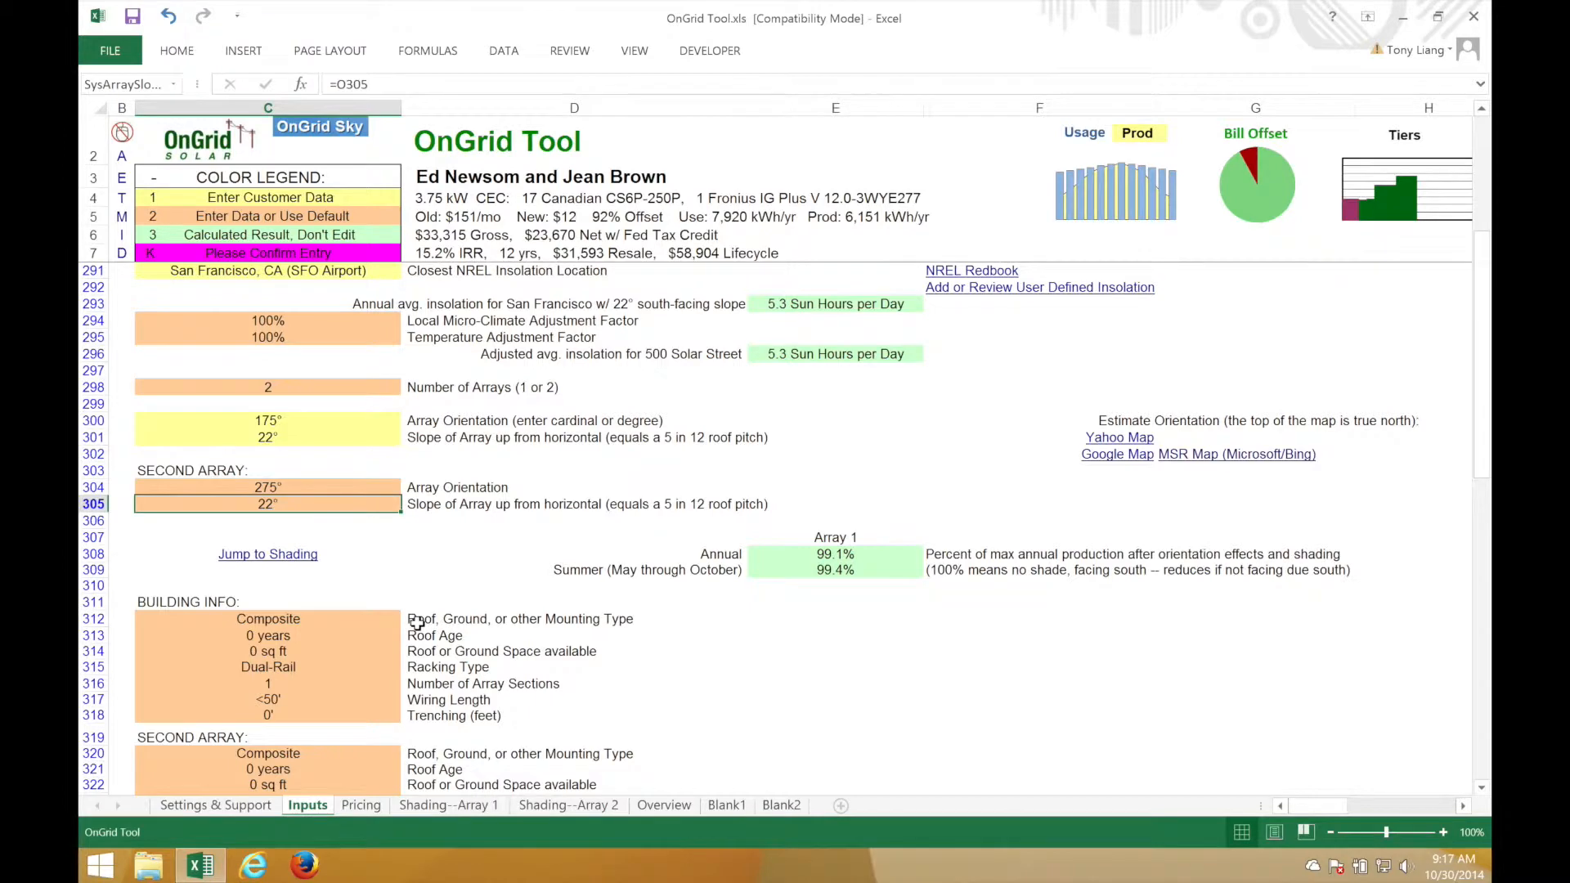
scroll(325, 429, "down", 4)
left_click(351, 419)
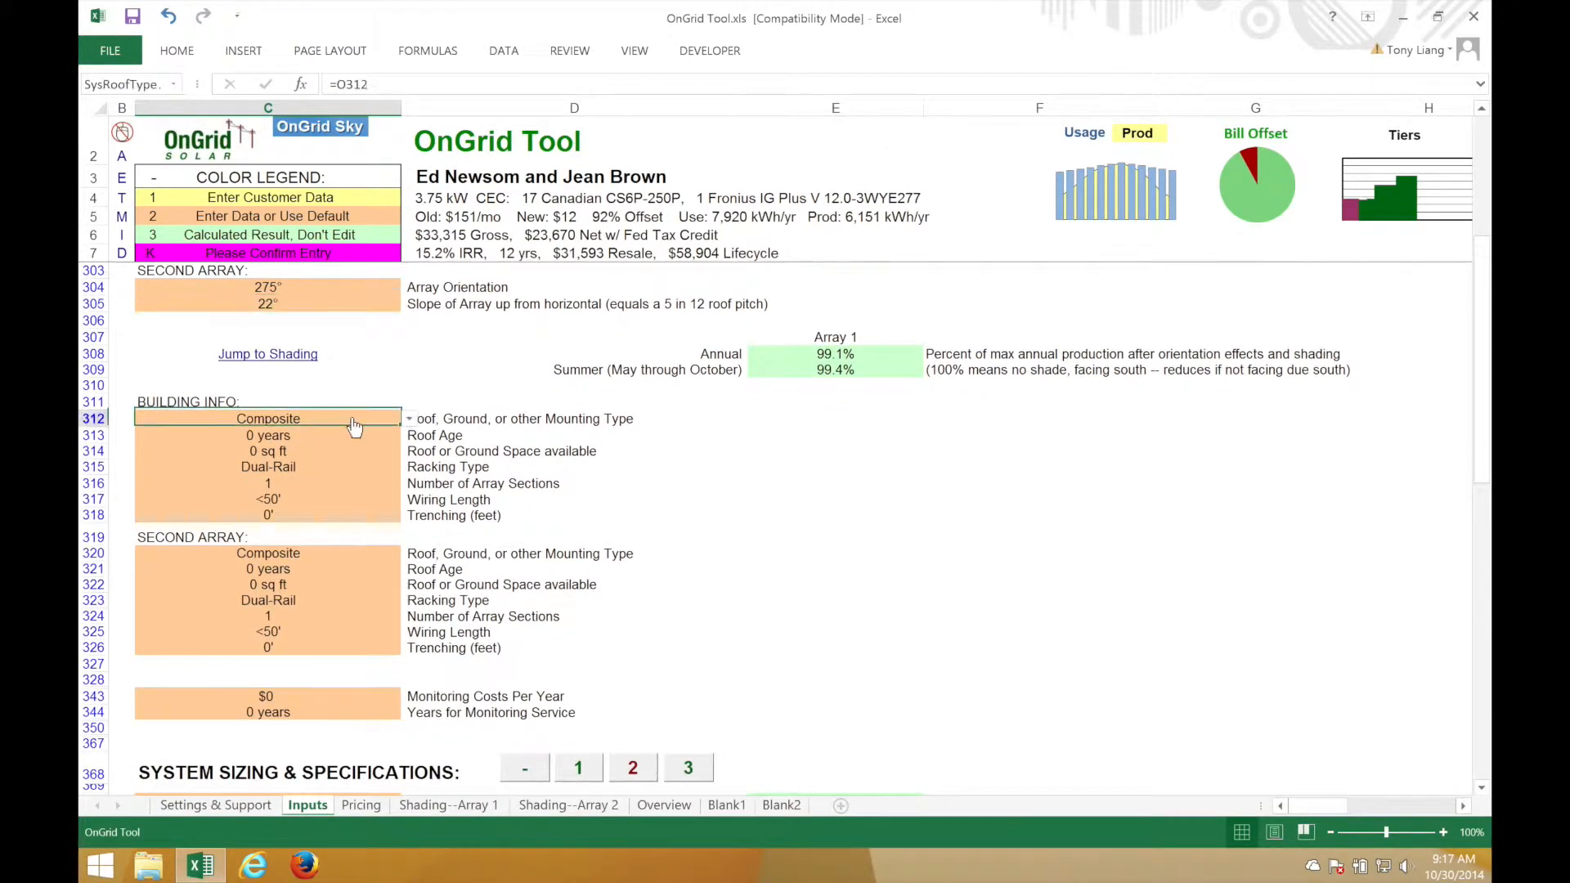
left_click(409, 420)
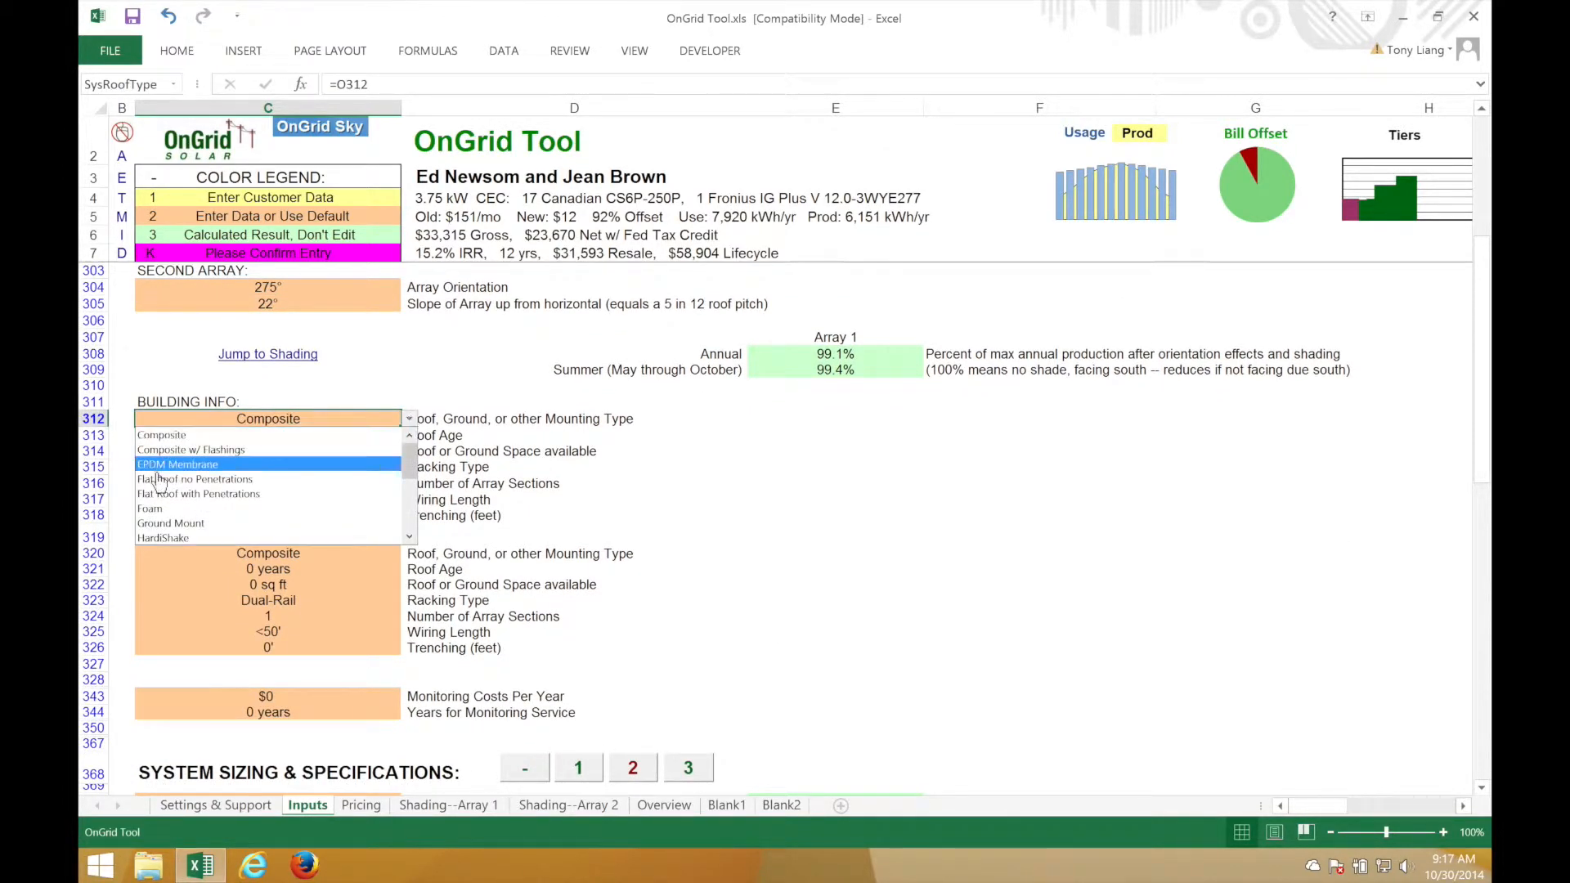
left_click_drag(409, 473, 413, 514)
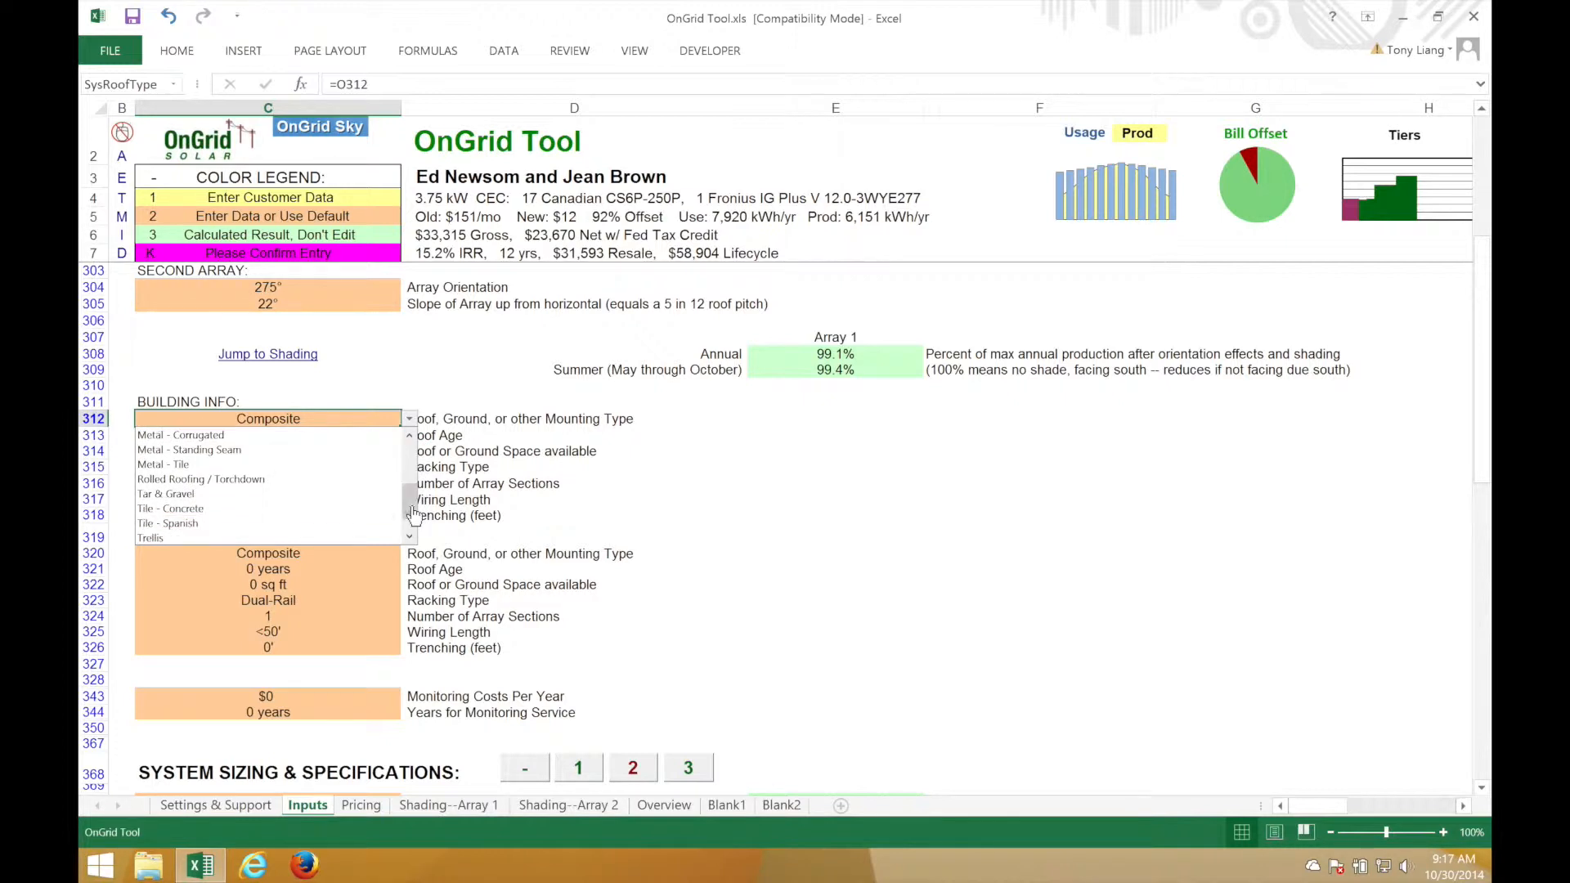
left_click(204, 523)
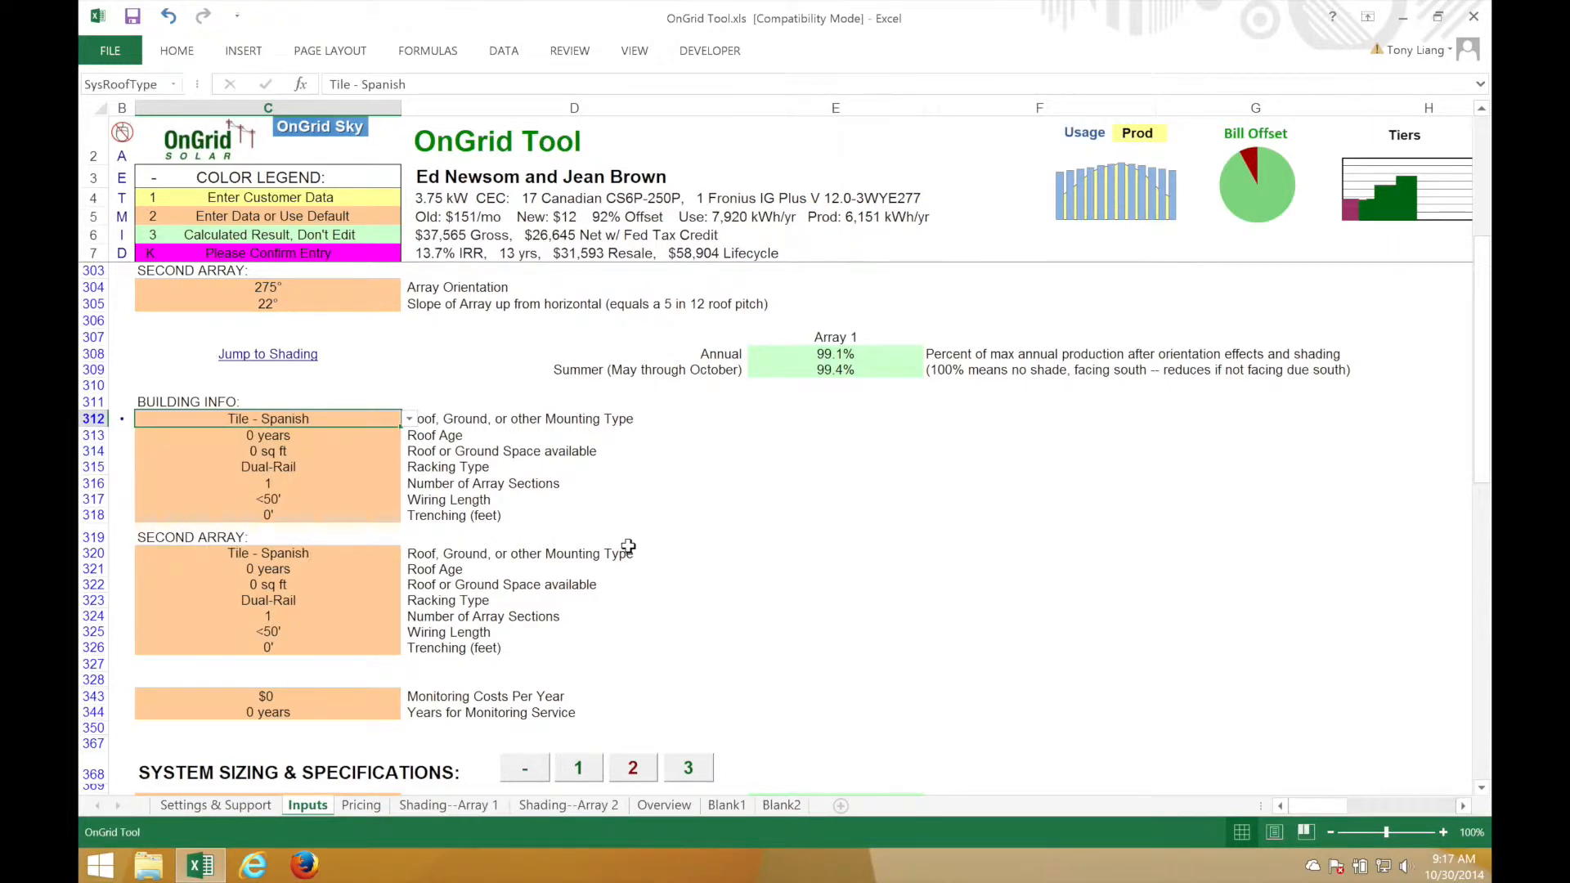
Step: Set the first array's inverter type under System Sizing & Specifications to SMA America SB4000TL-US-22 (240V)
left_click(687, 553)
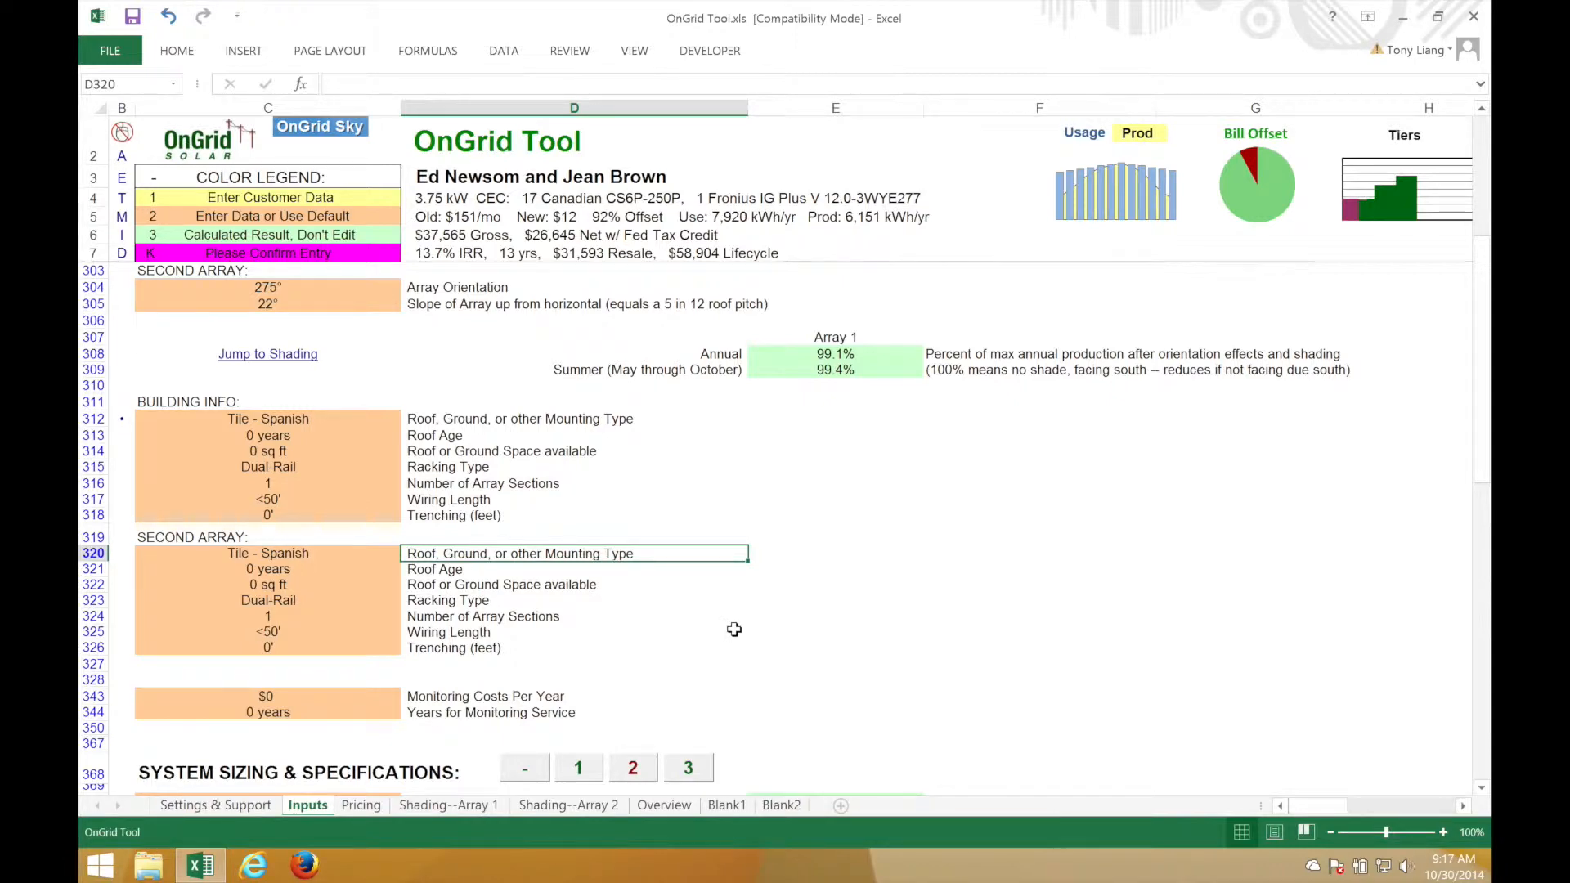
scroll(733, 630, "down", 6)
scroll(734, 629, "down", 3)
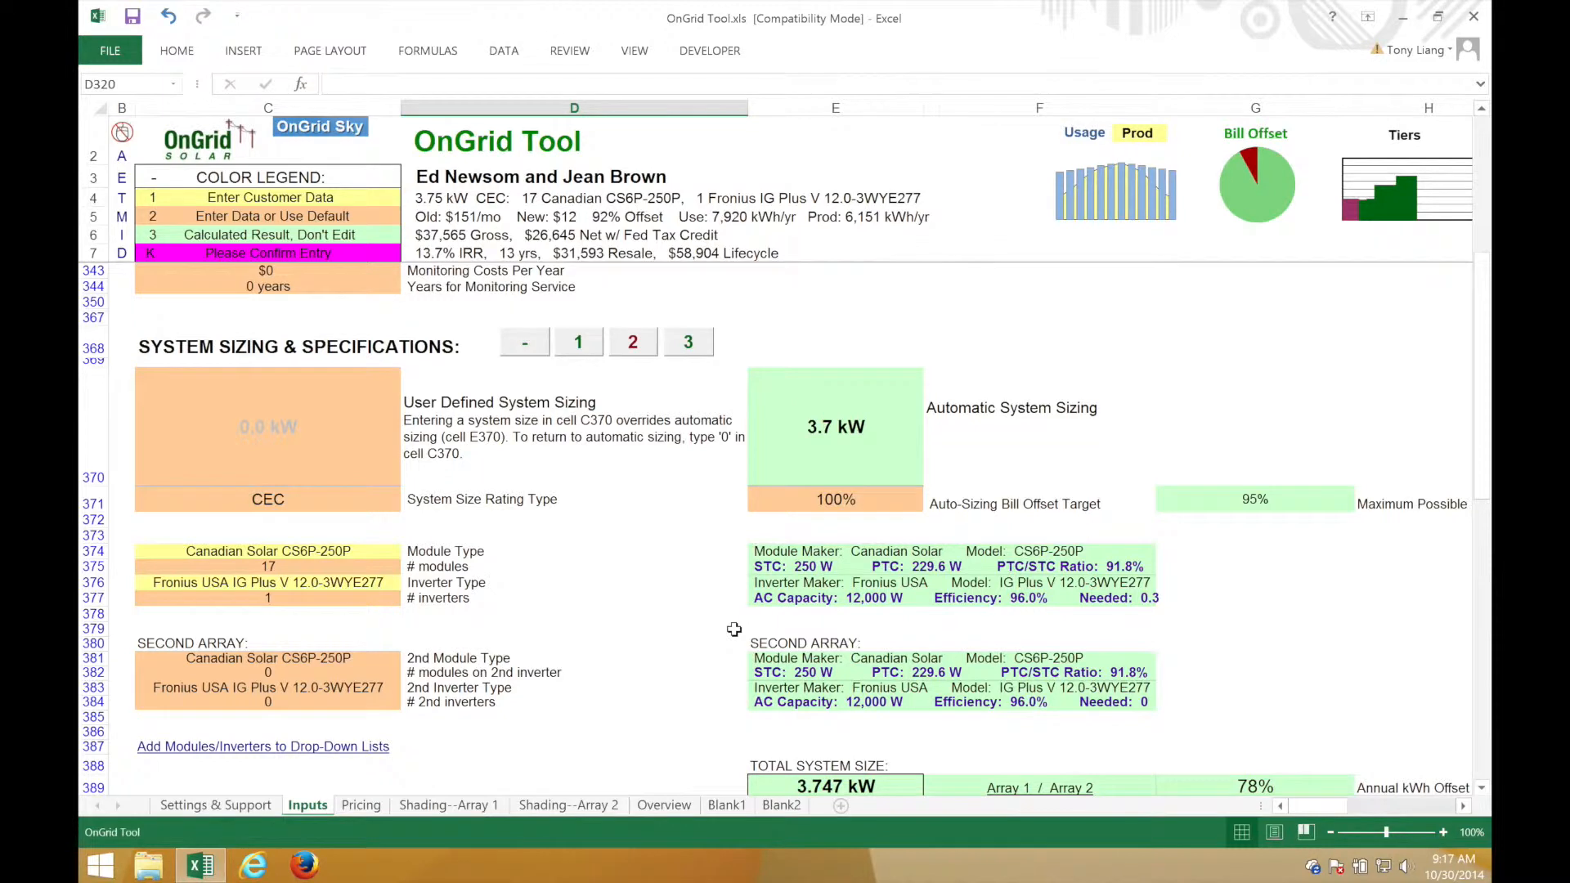
left_click(369, 557)
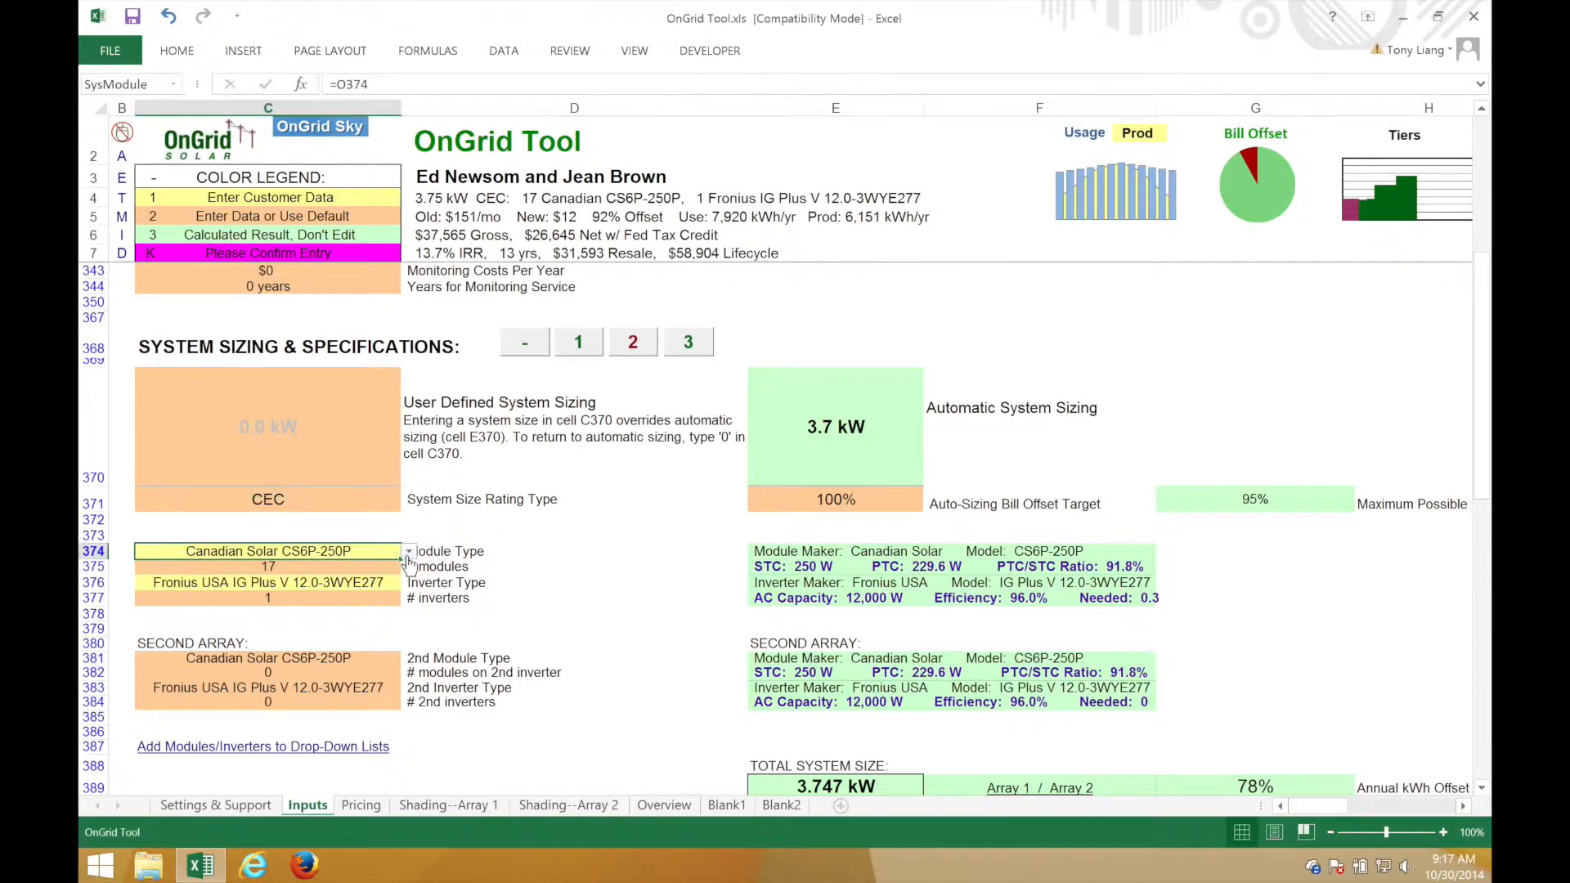
left_click(370, 583)
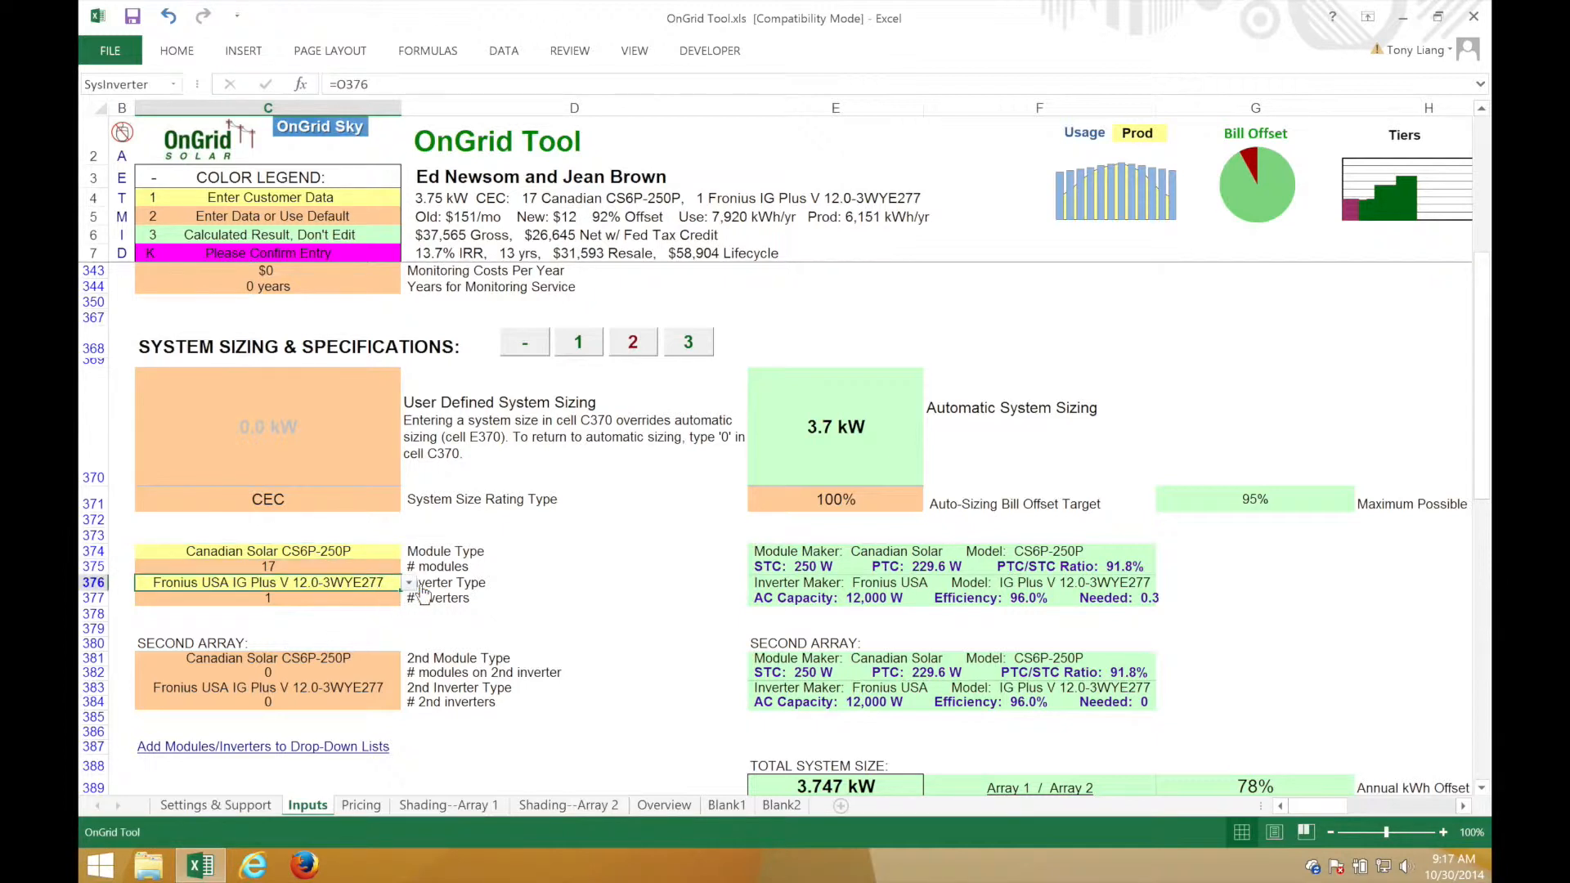
left_click(409, 583)
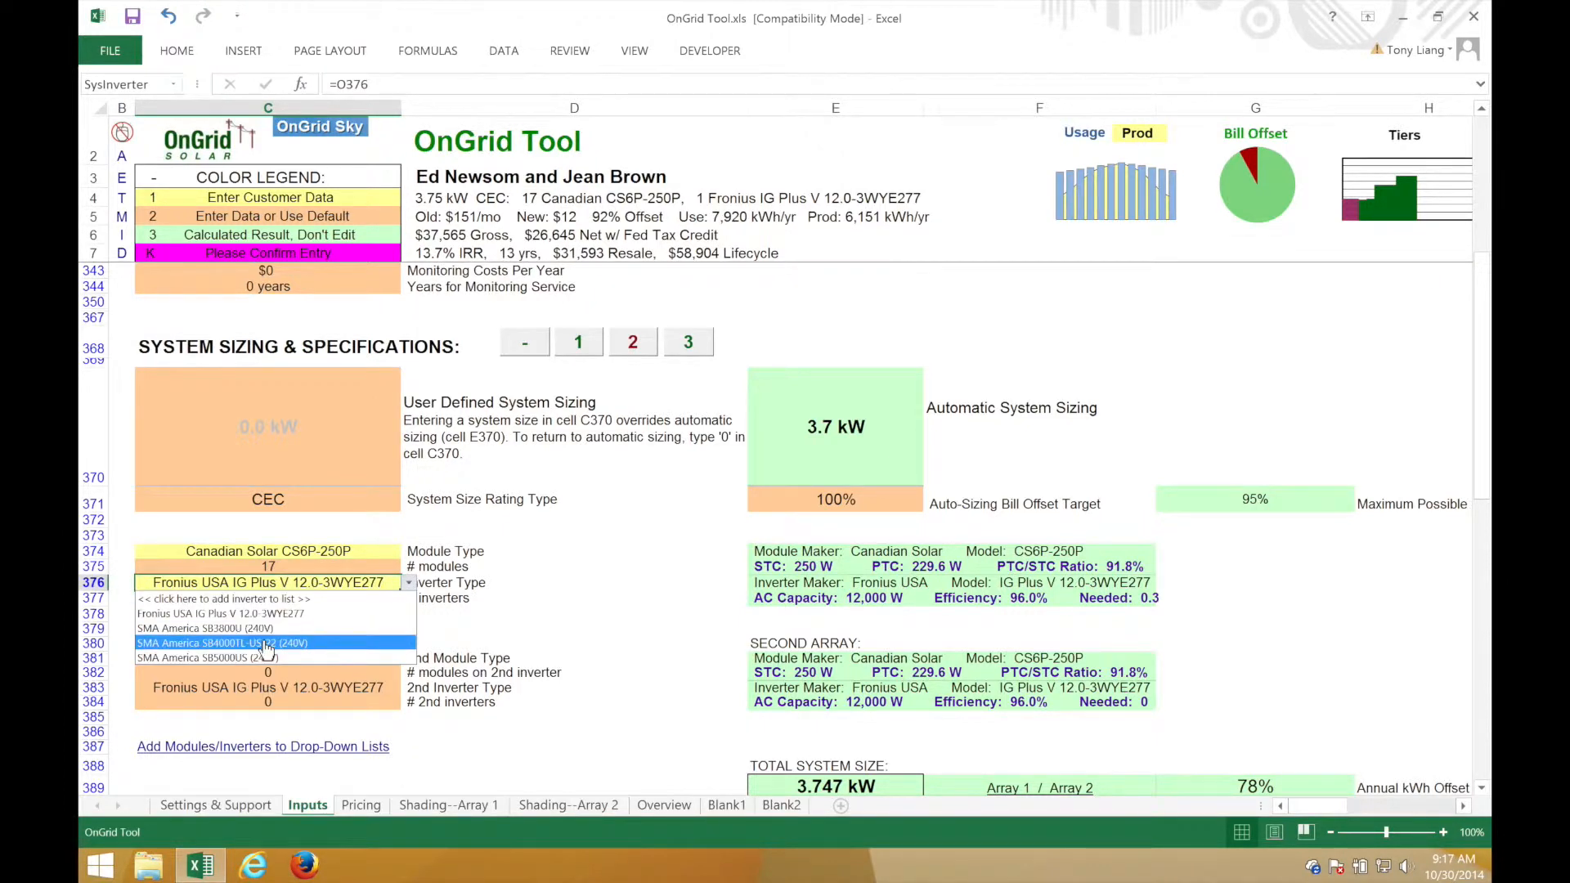
left_click(311, 646)
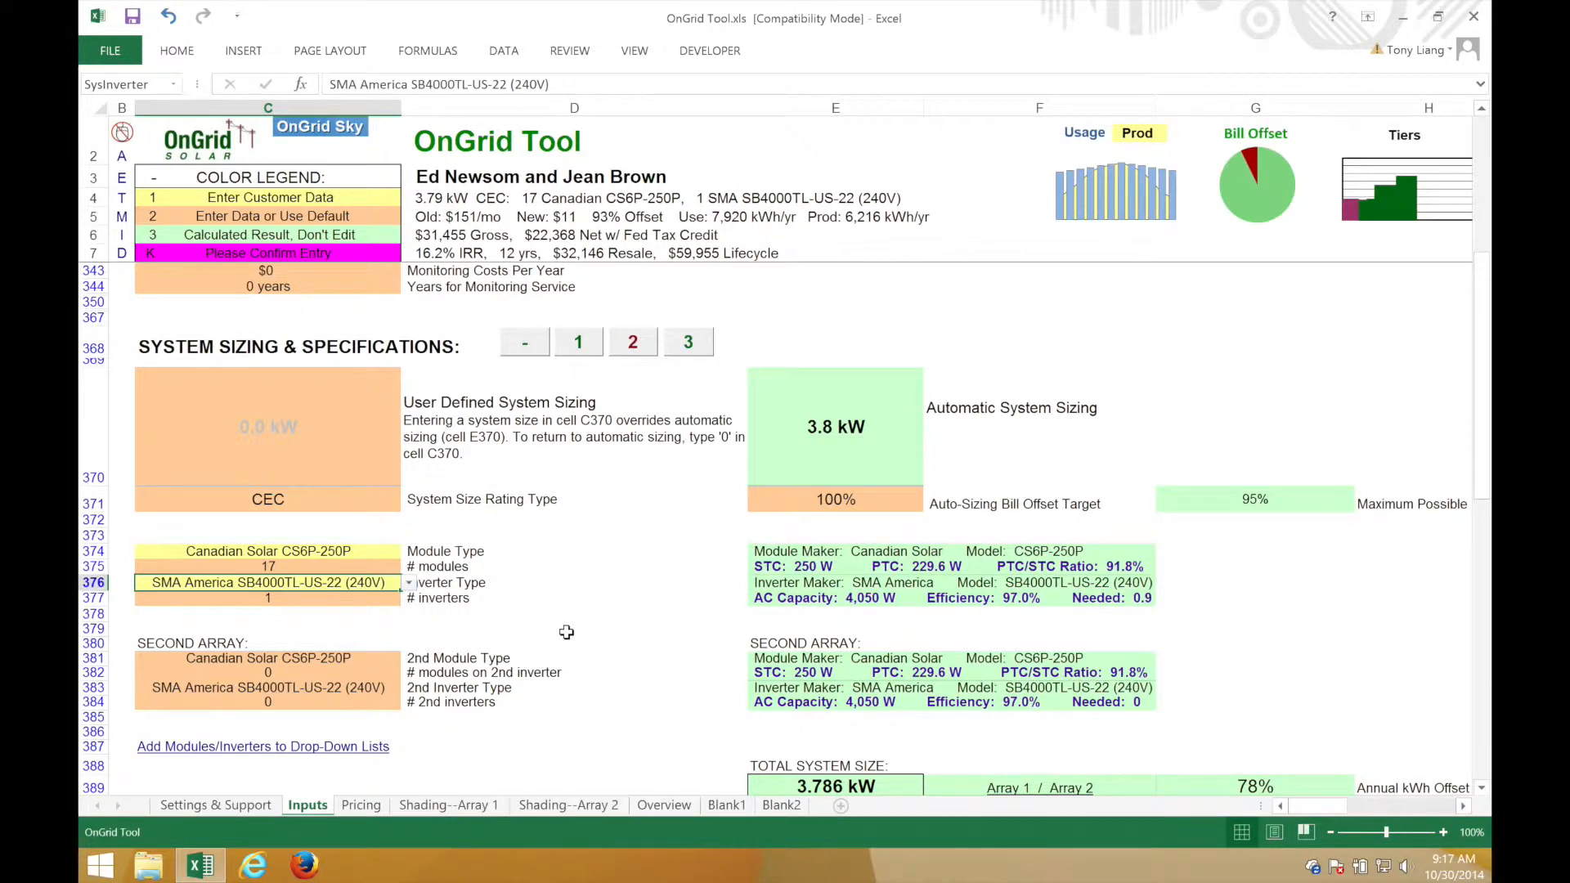
Step: Set the System Size Rating Type to STC
left_click(354, 501)
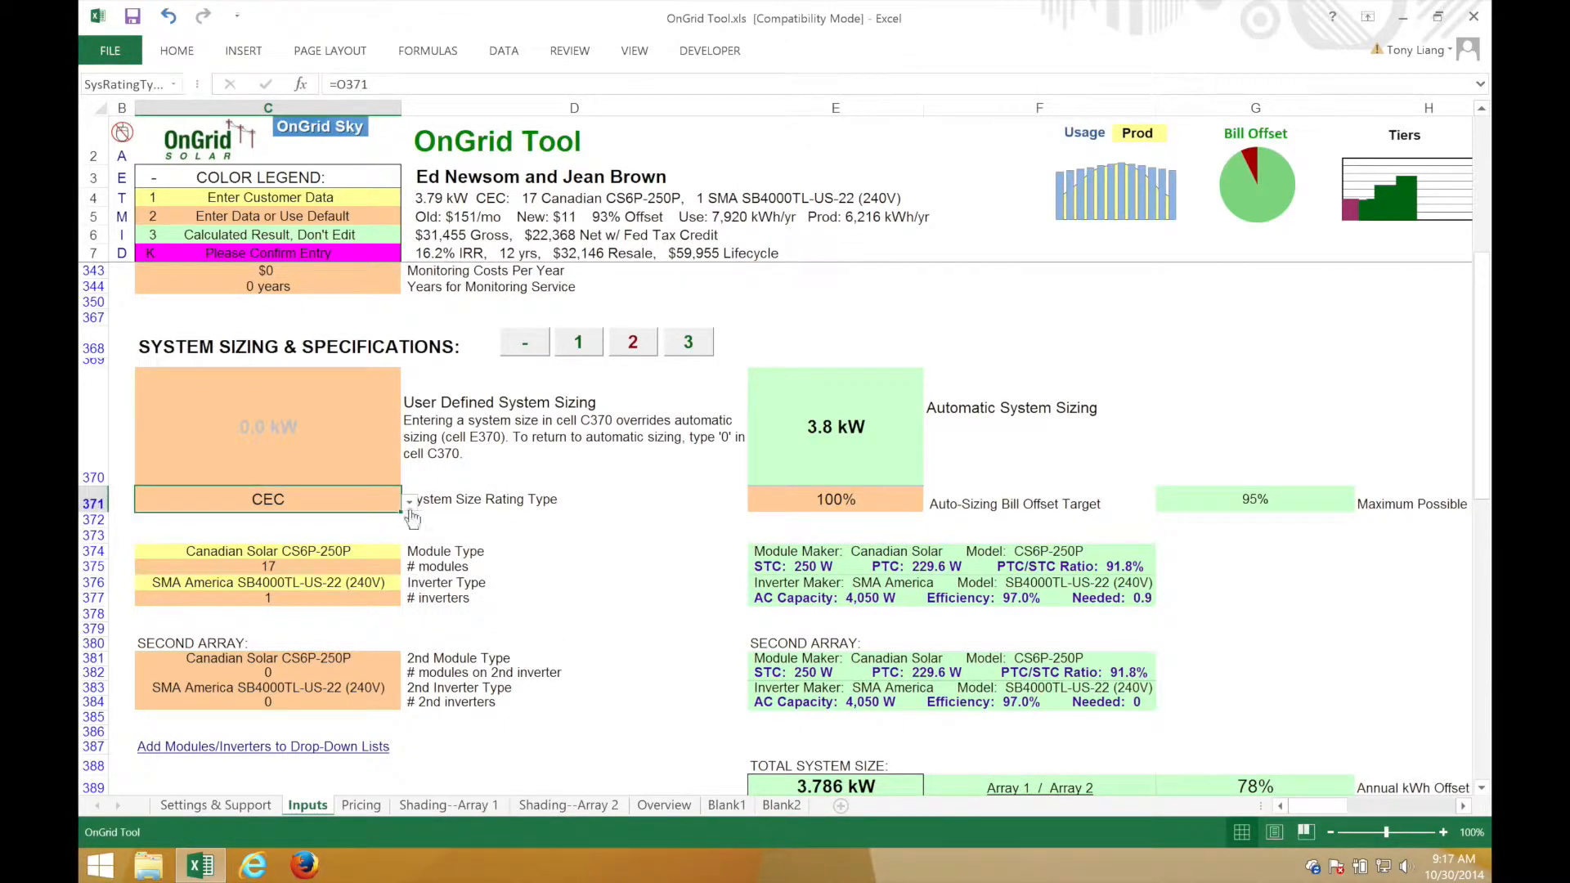
left_click(409, 502)
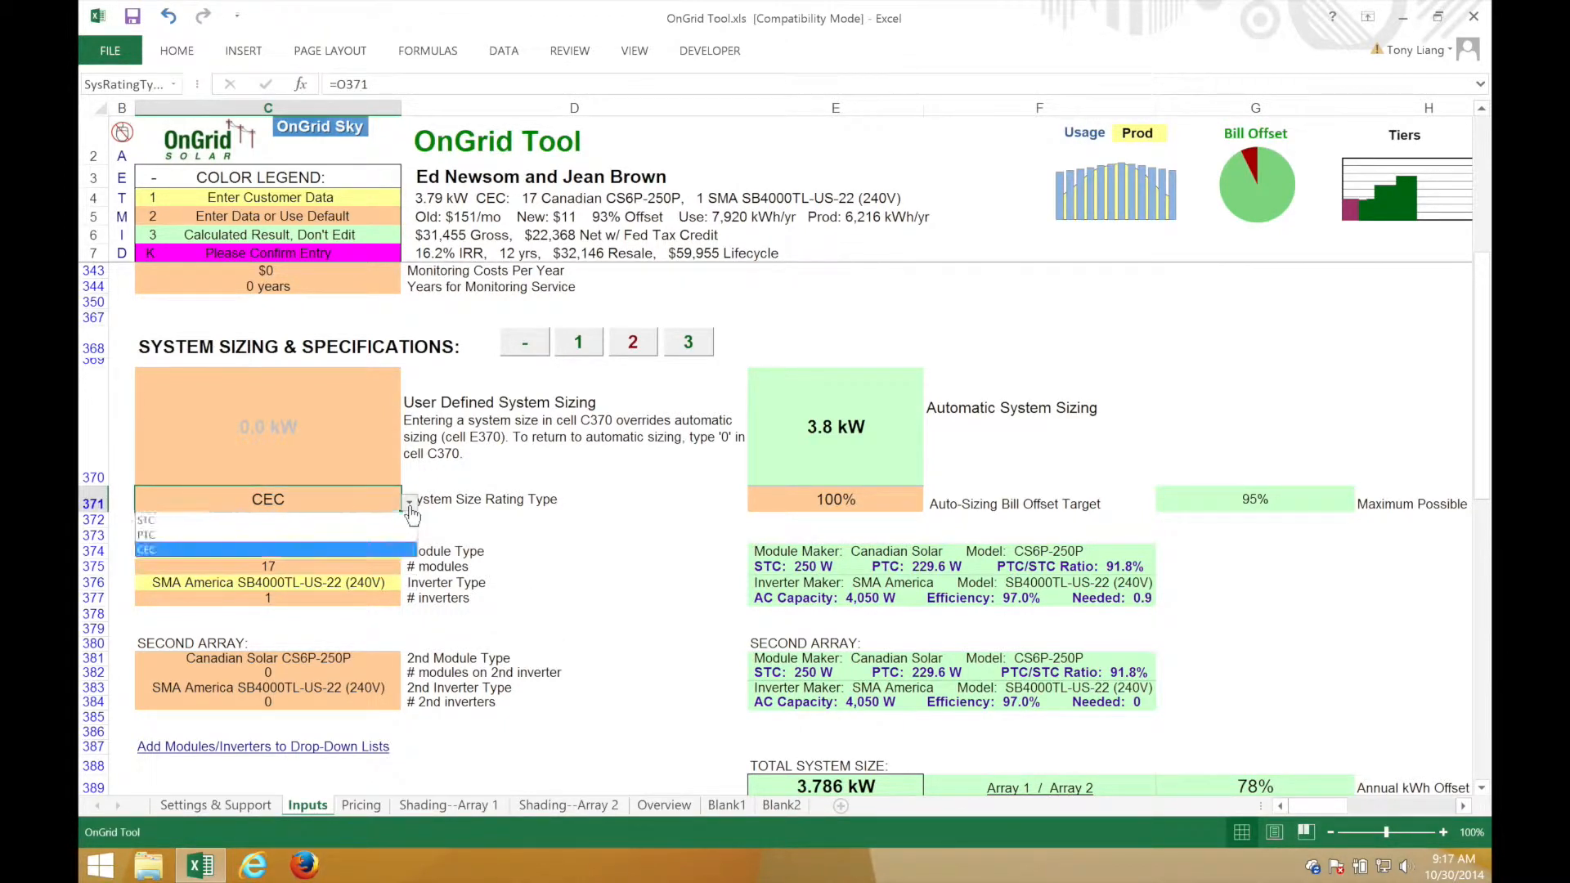
left_click(228, 522)
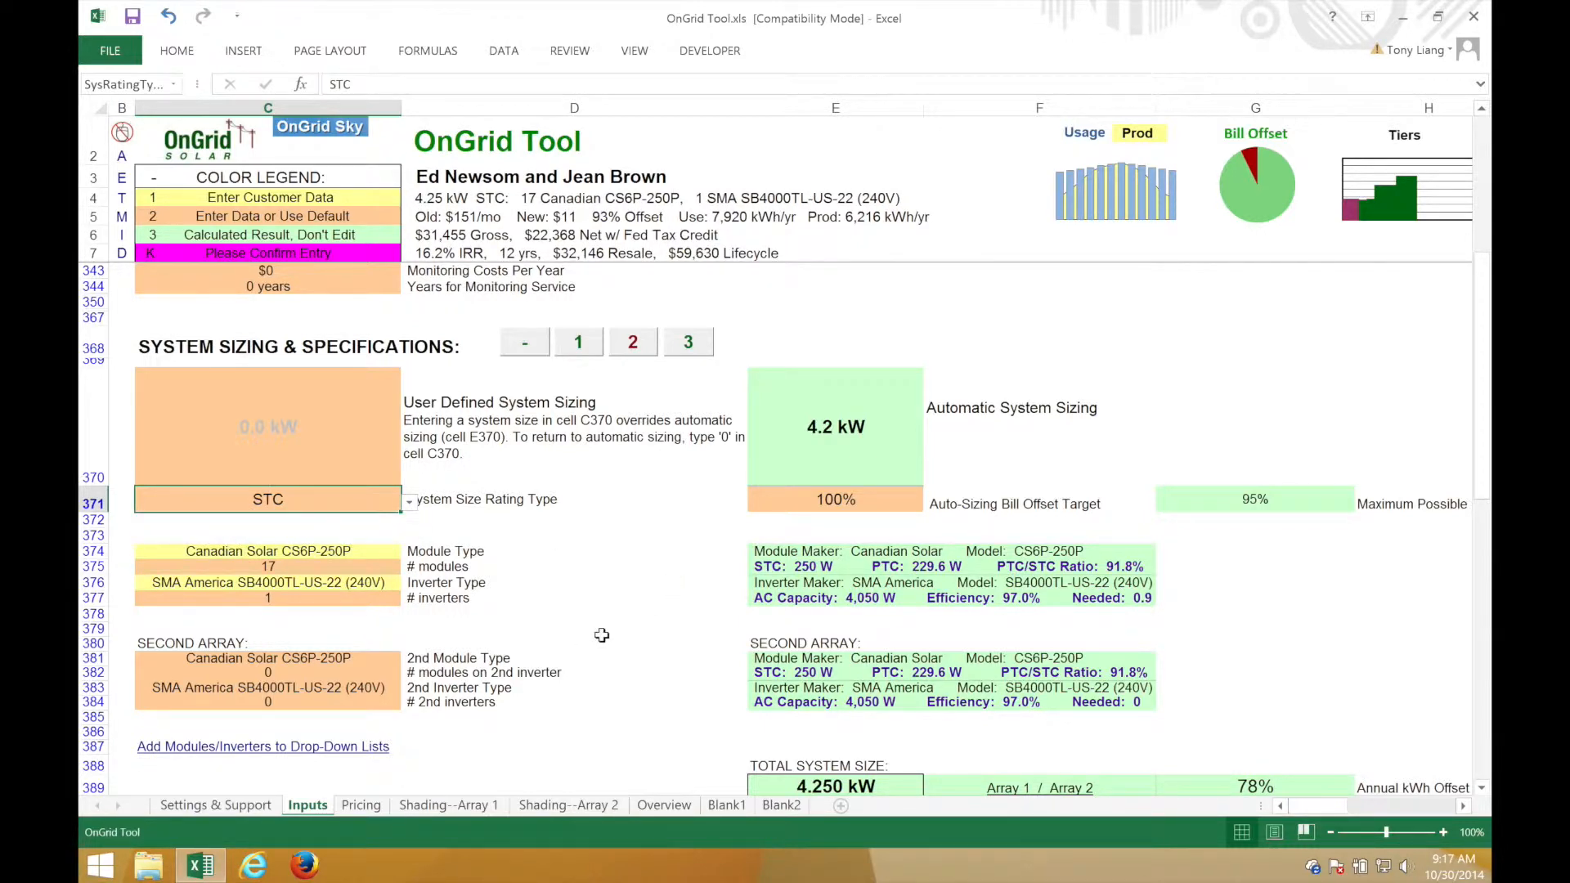
left_click(602, 636)
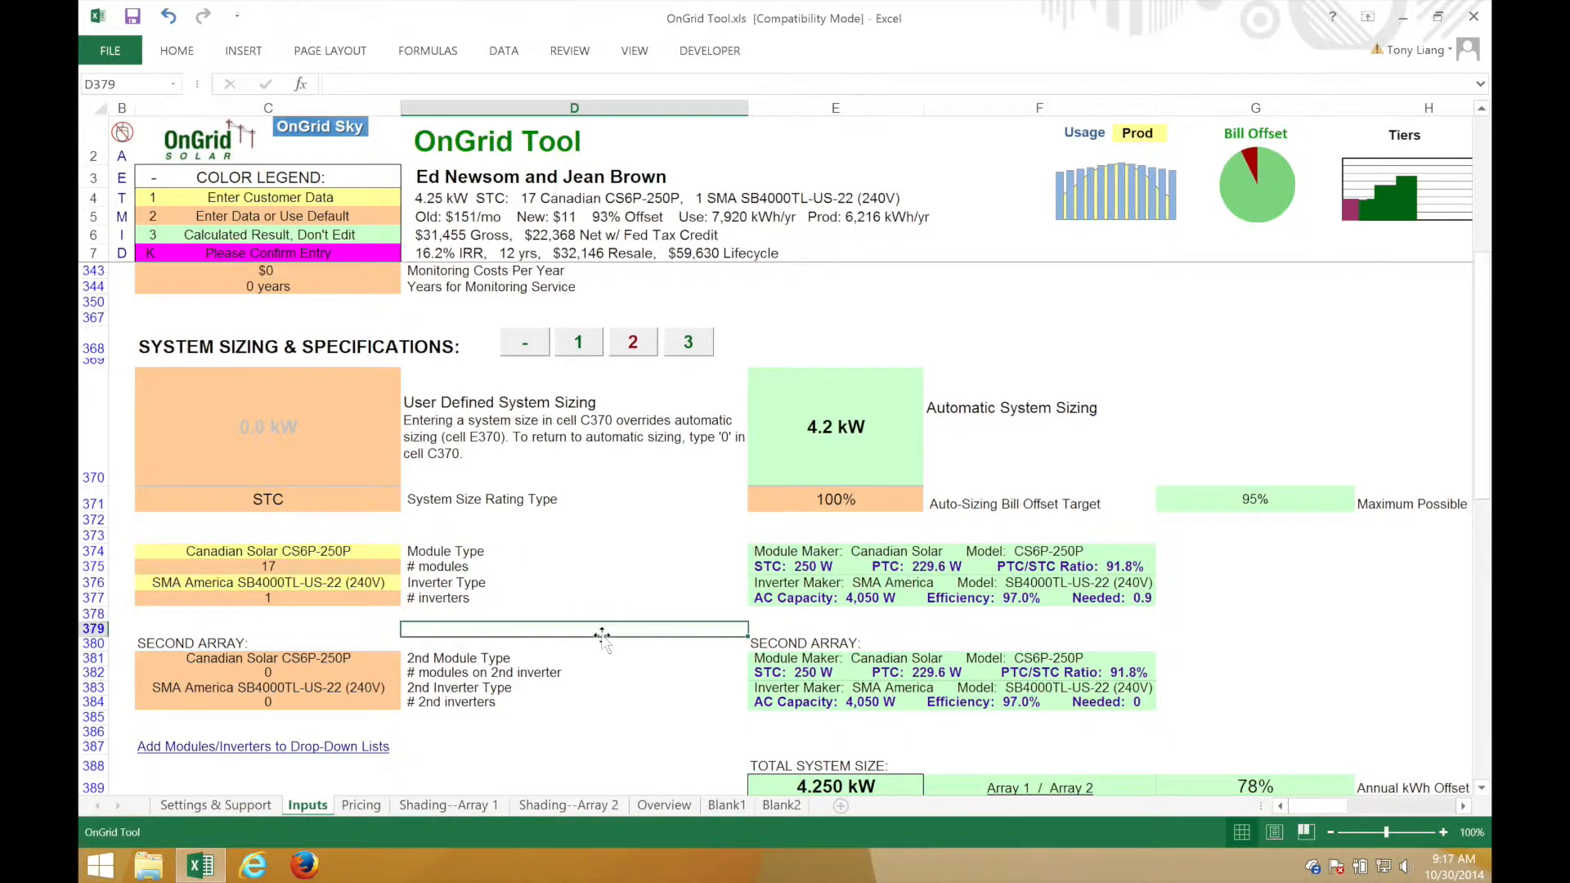
Step: Set the number of modules to 6 for the second array and 10 for the first array
left_click(295, 675)
type("6")
key("Return")
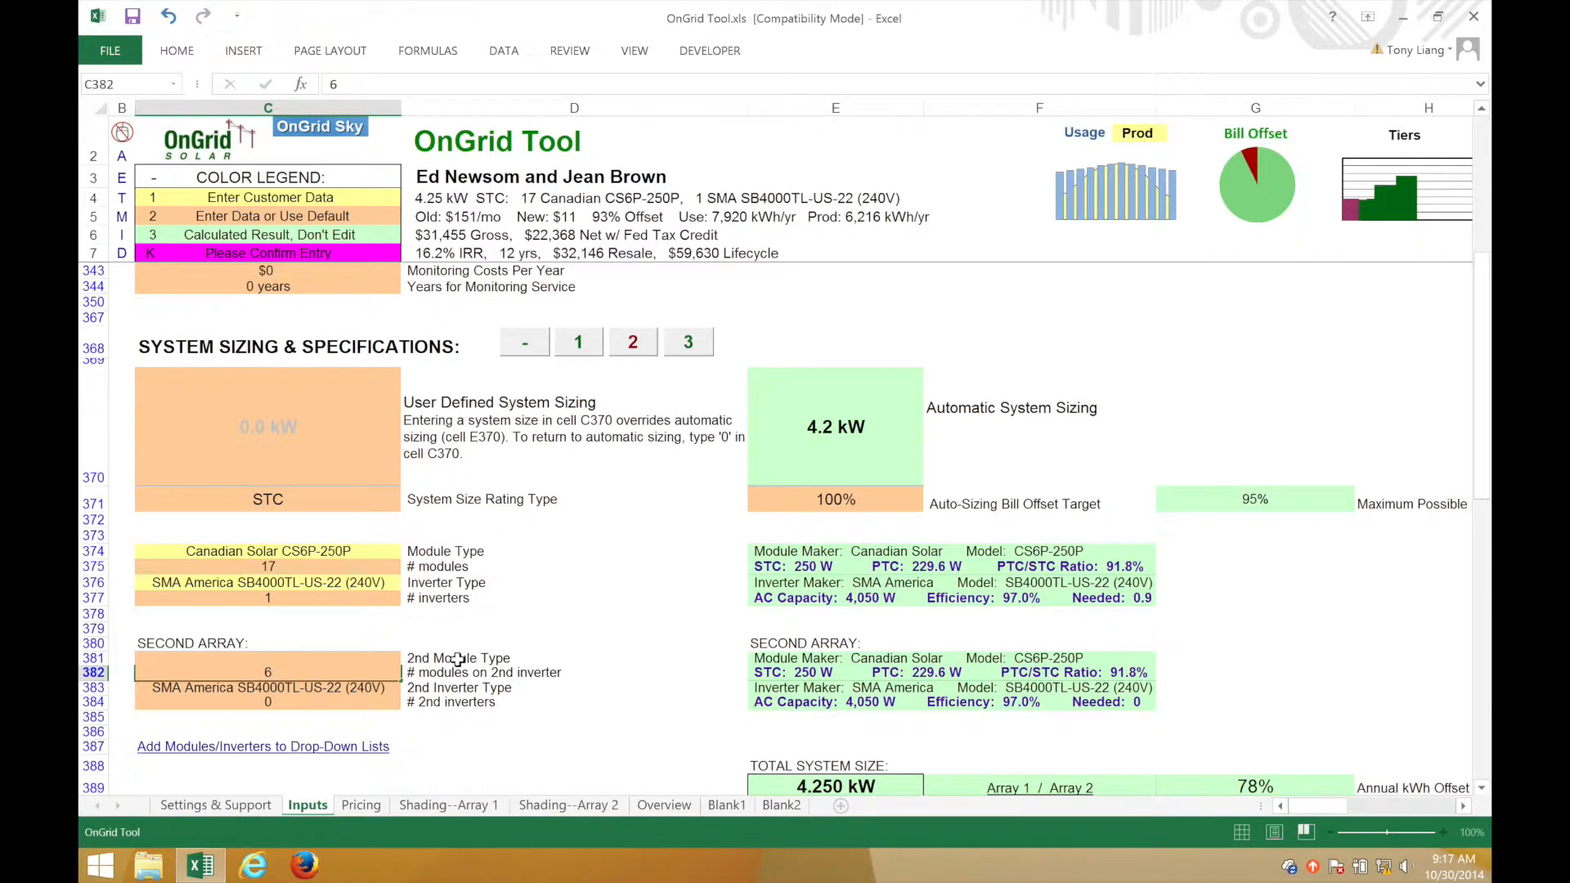
left_click(328, 567)
type("10")
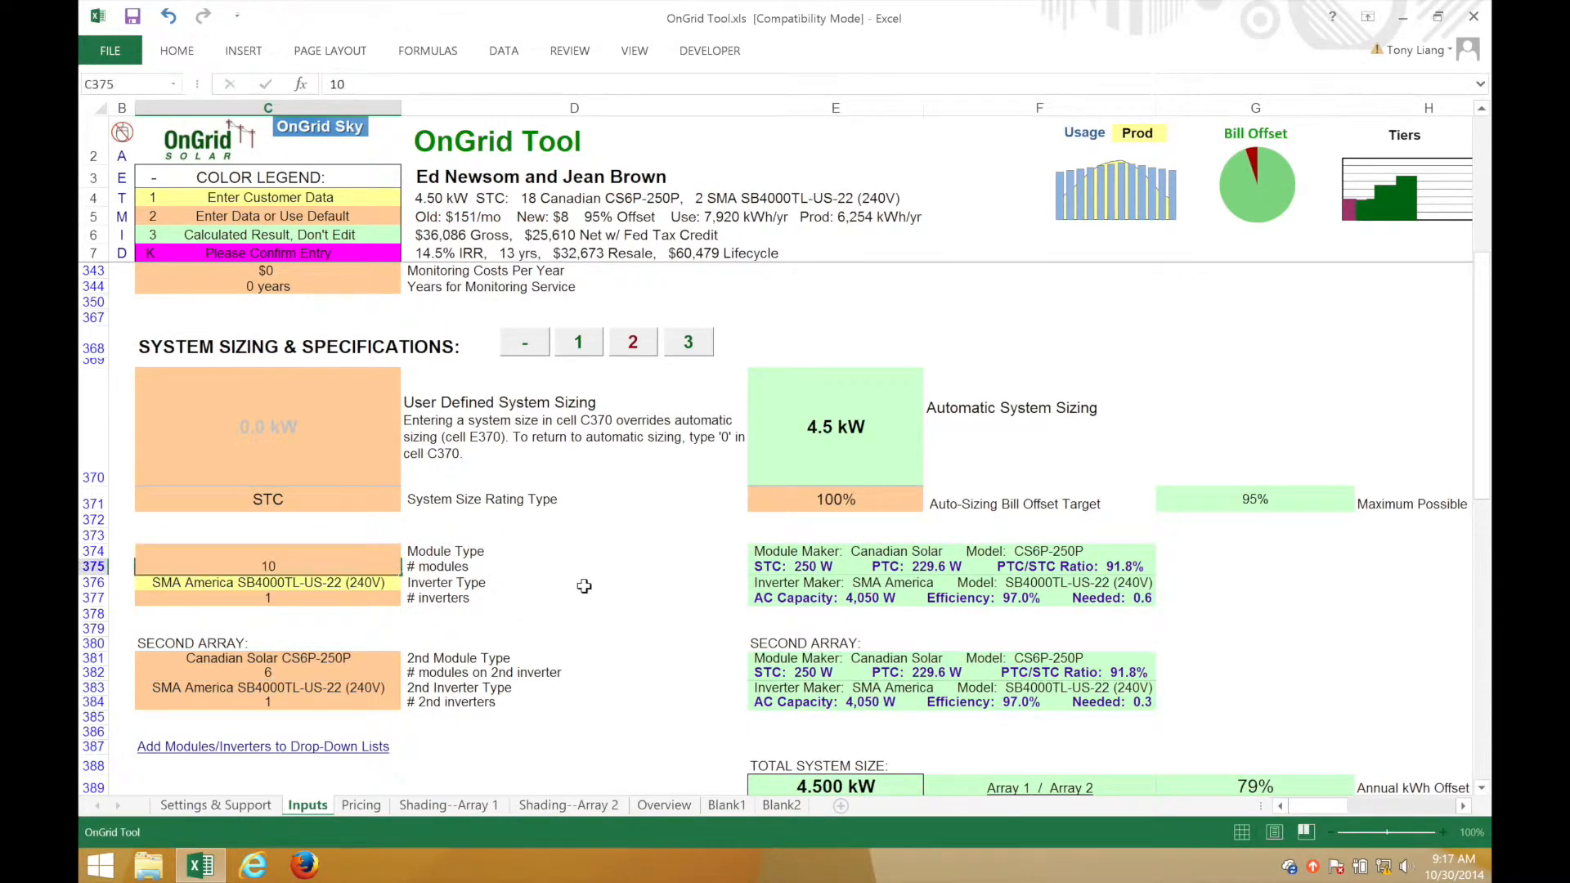
key("Return")
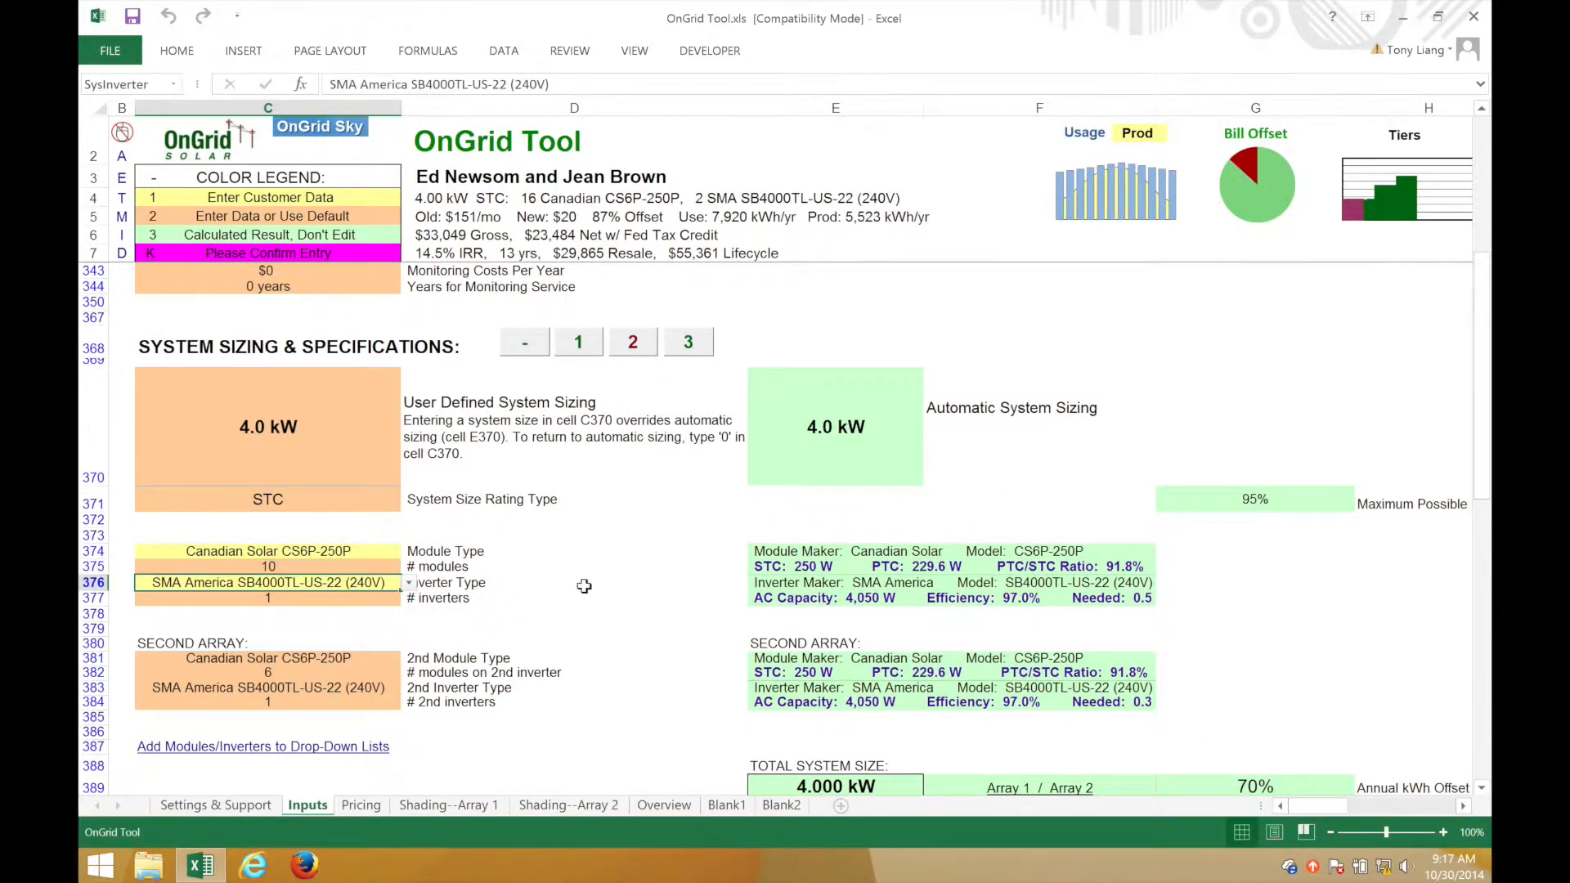
Step: Check the first array's inverter count, and set the number of second-array inverters to 0
left_click(364, 599)
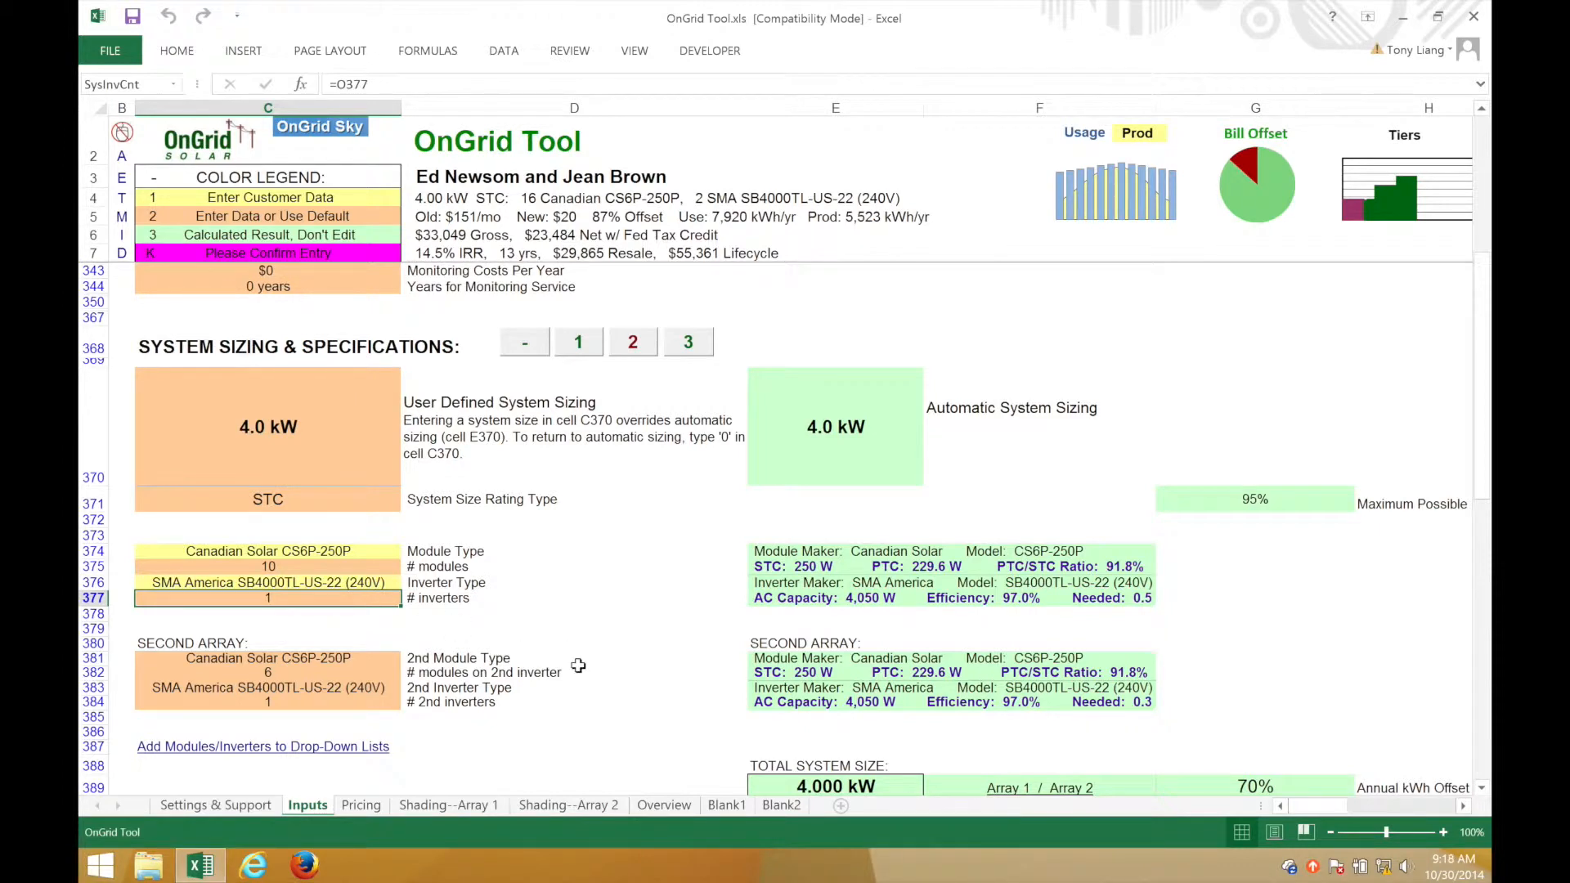
left_click(354, 702)
type("0")
key("Return")
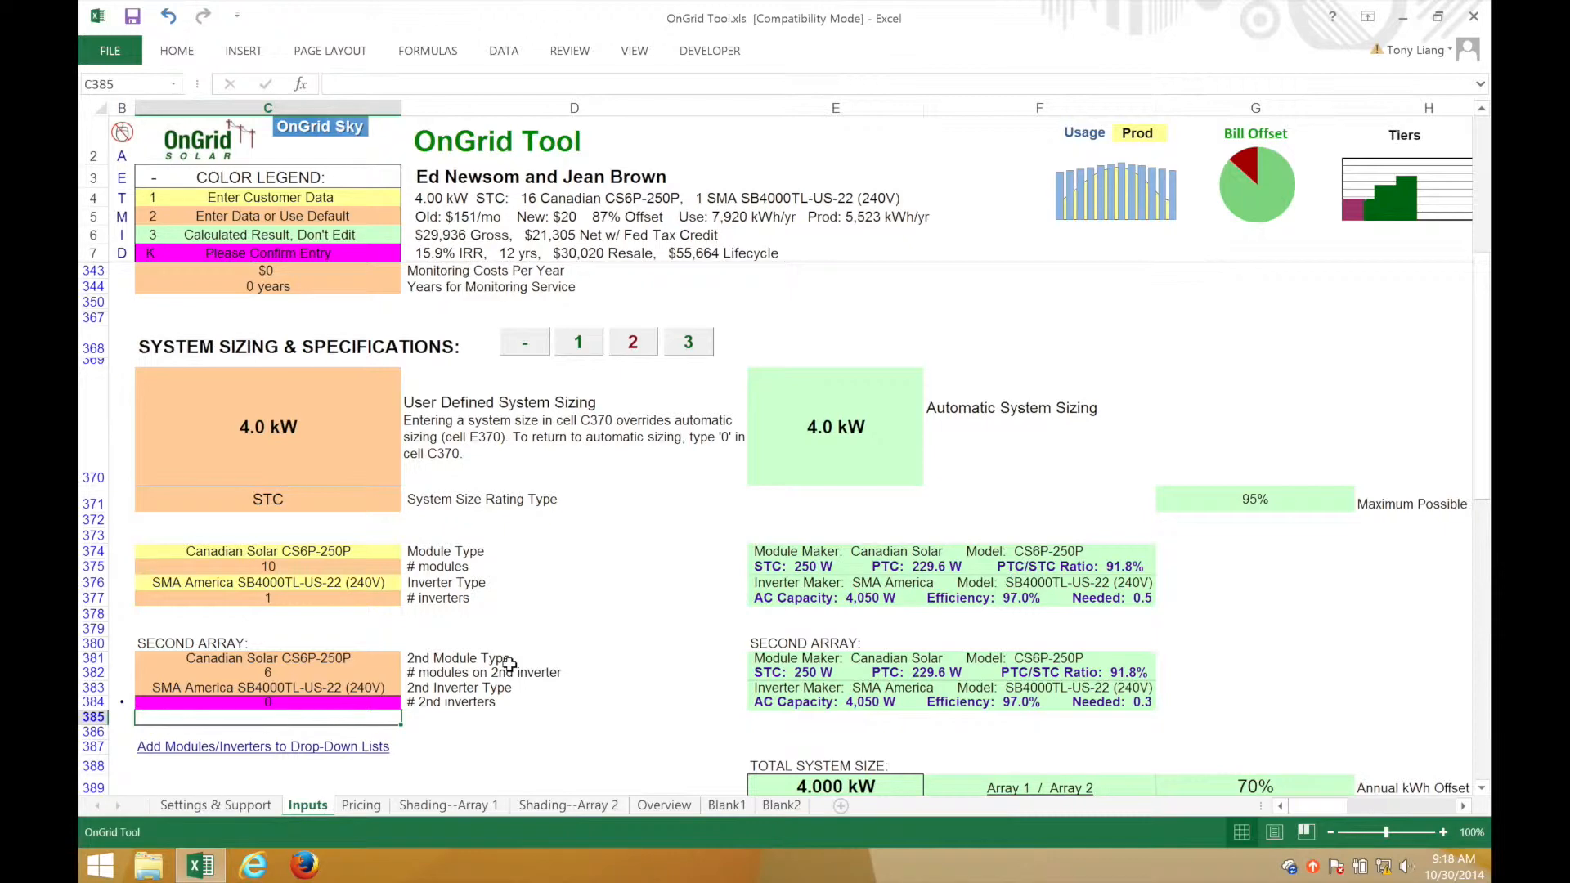
Step: Look over the Incentives section, and set the Base Cost per STC rated watt under System Pricing & Results to $4.00
scroll(571, 691, "down", 7)
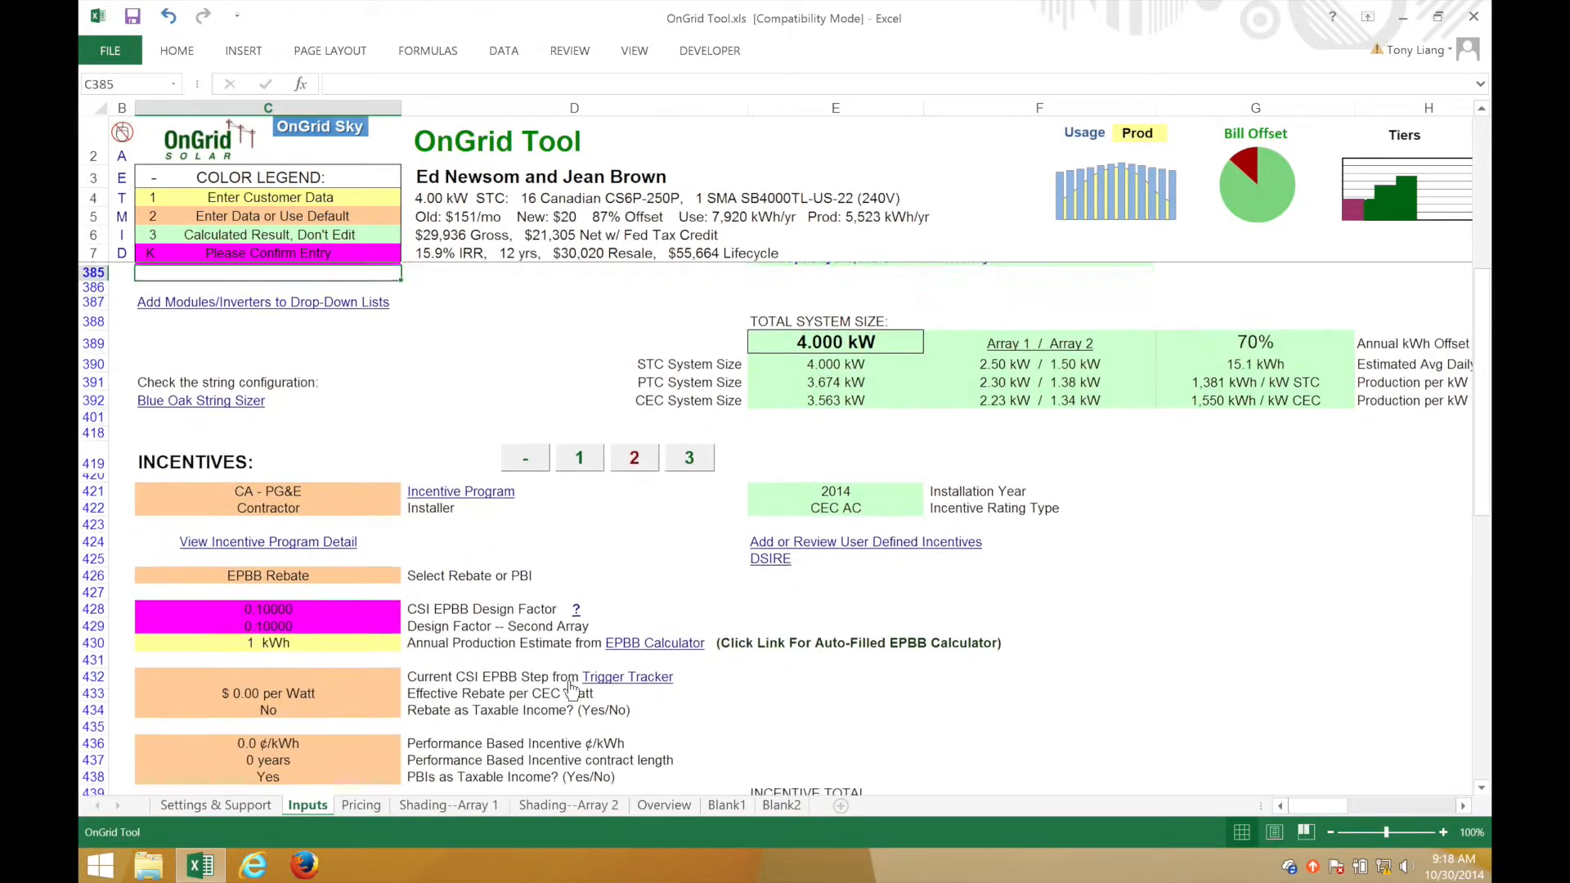
scroll(571, 691, "down", 3)
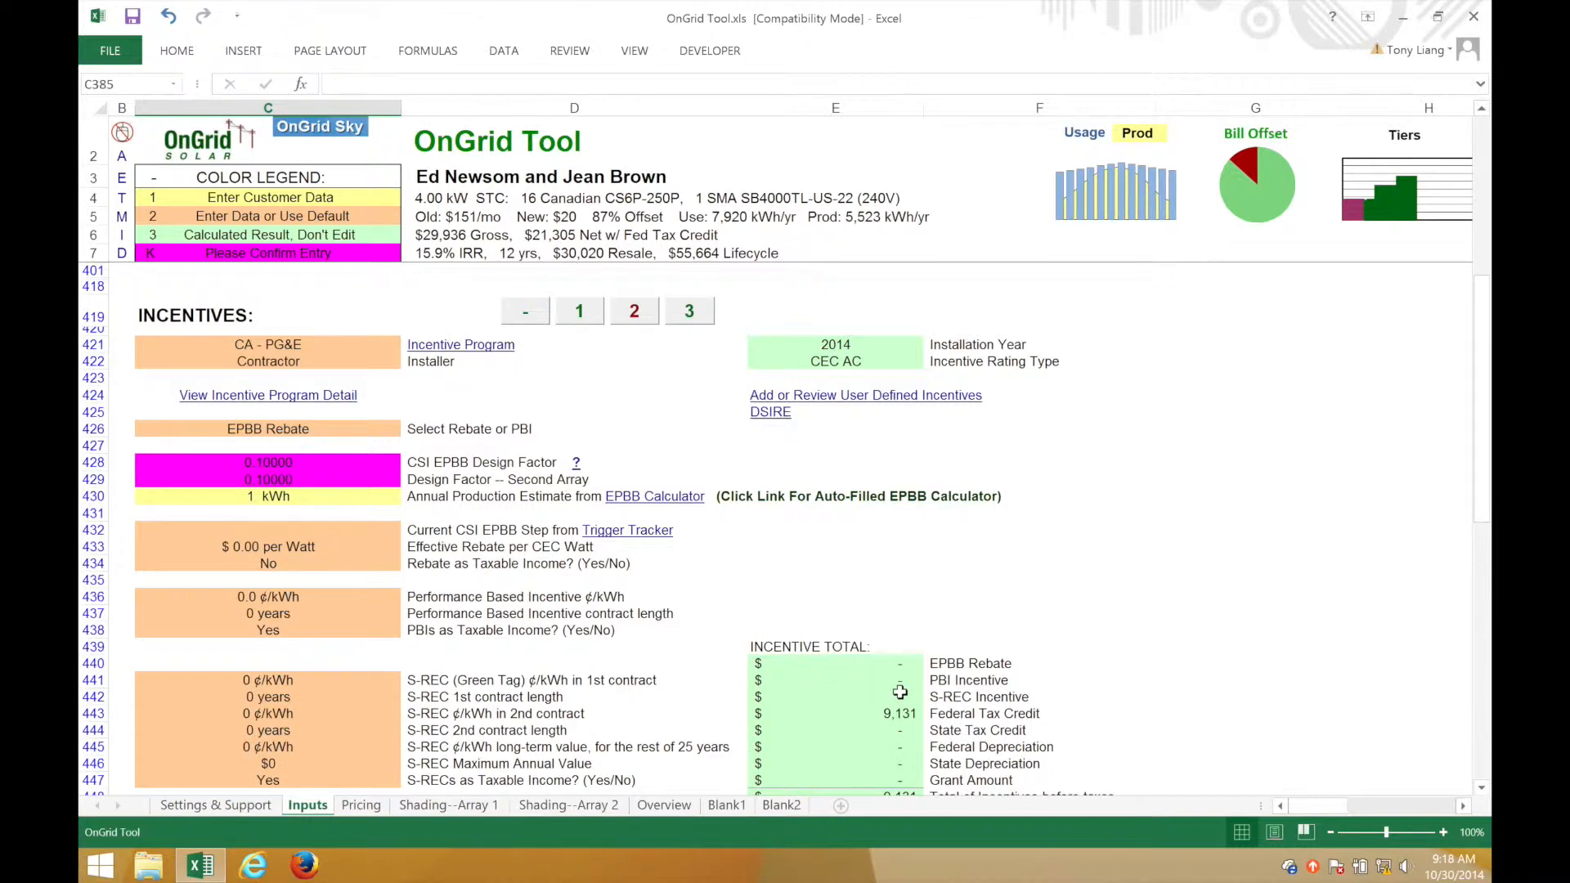
scroll(899, 693, "down", 1)
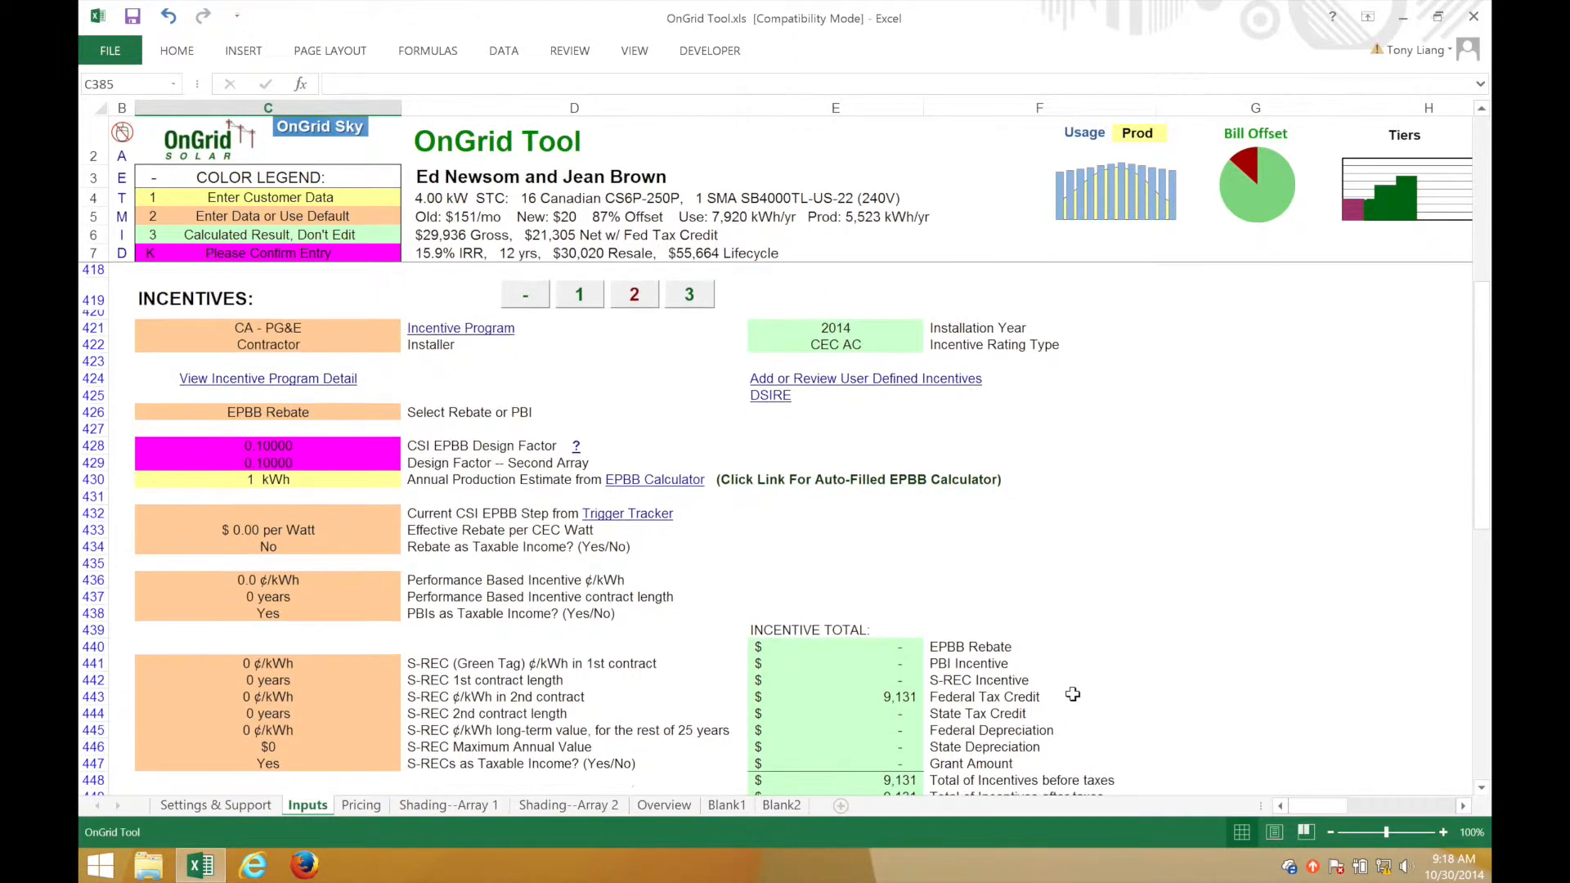
scroll(948, 680, "down", 1)
scroll(949, 680, "down", 1)
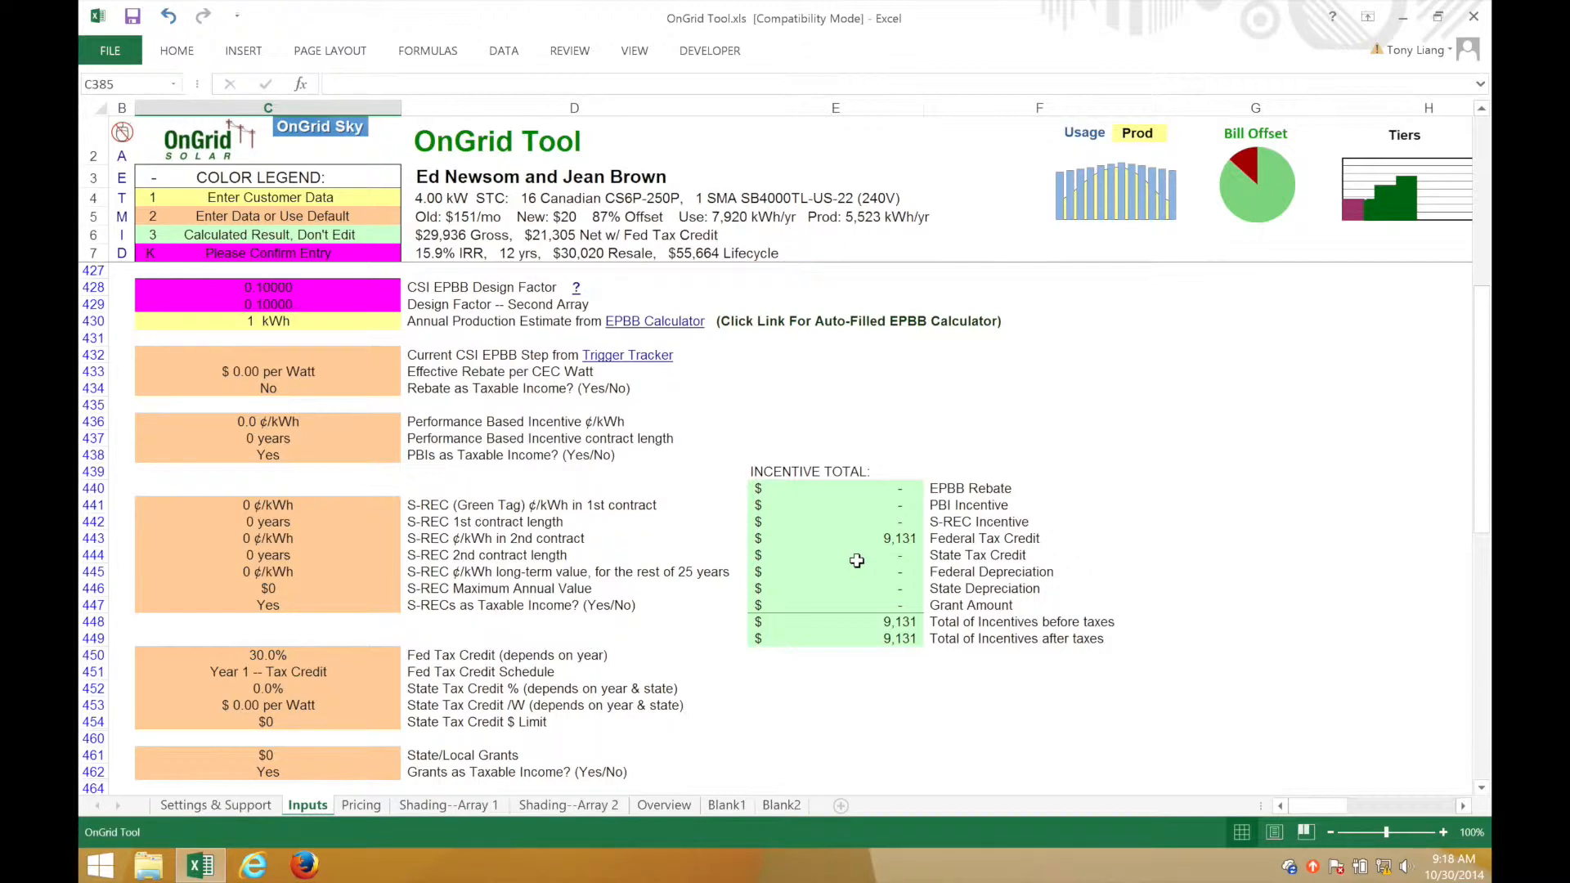
scroll(857, 560, "down", 7)
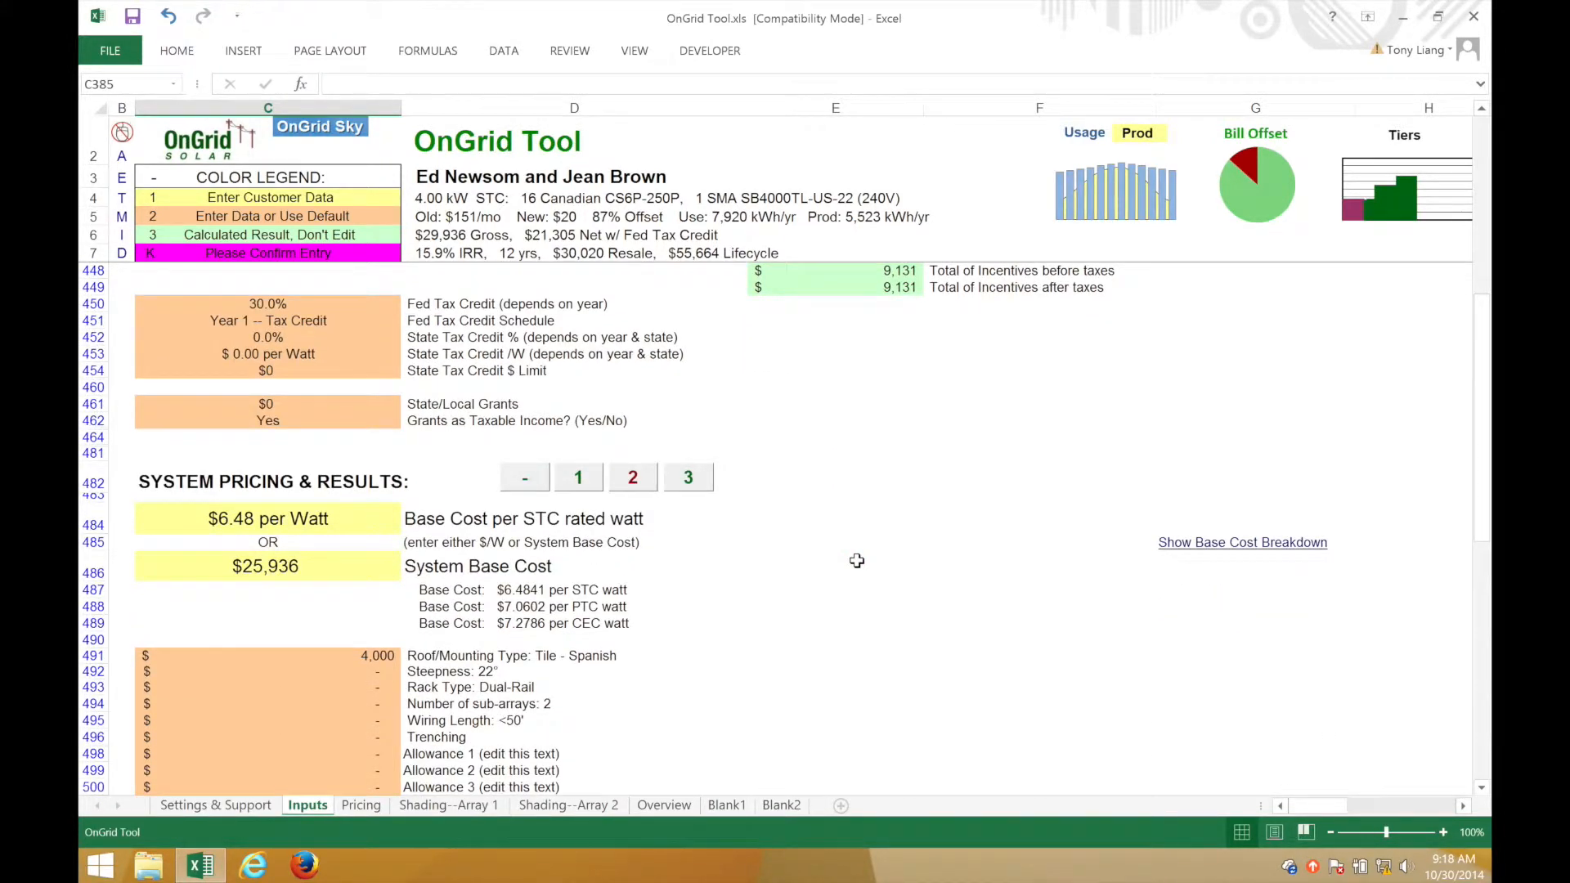
scroll(857, 561, "down", 1)
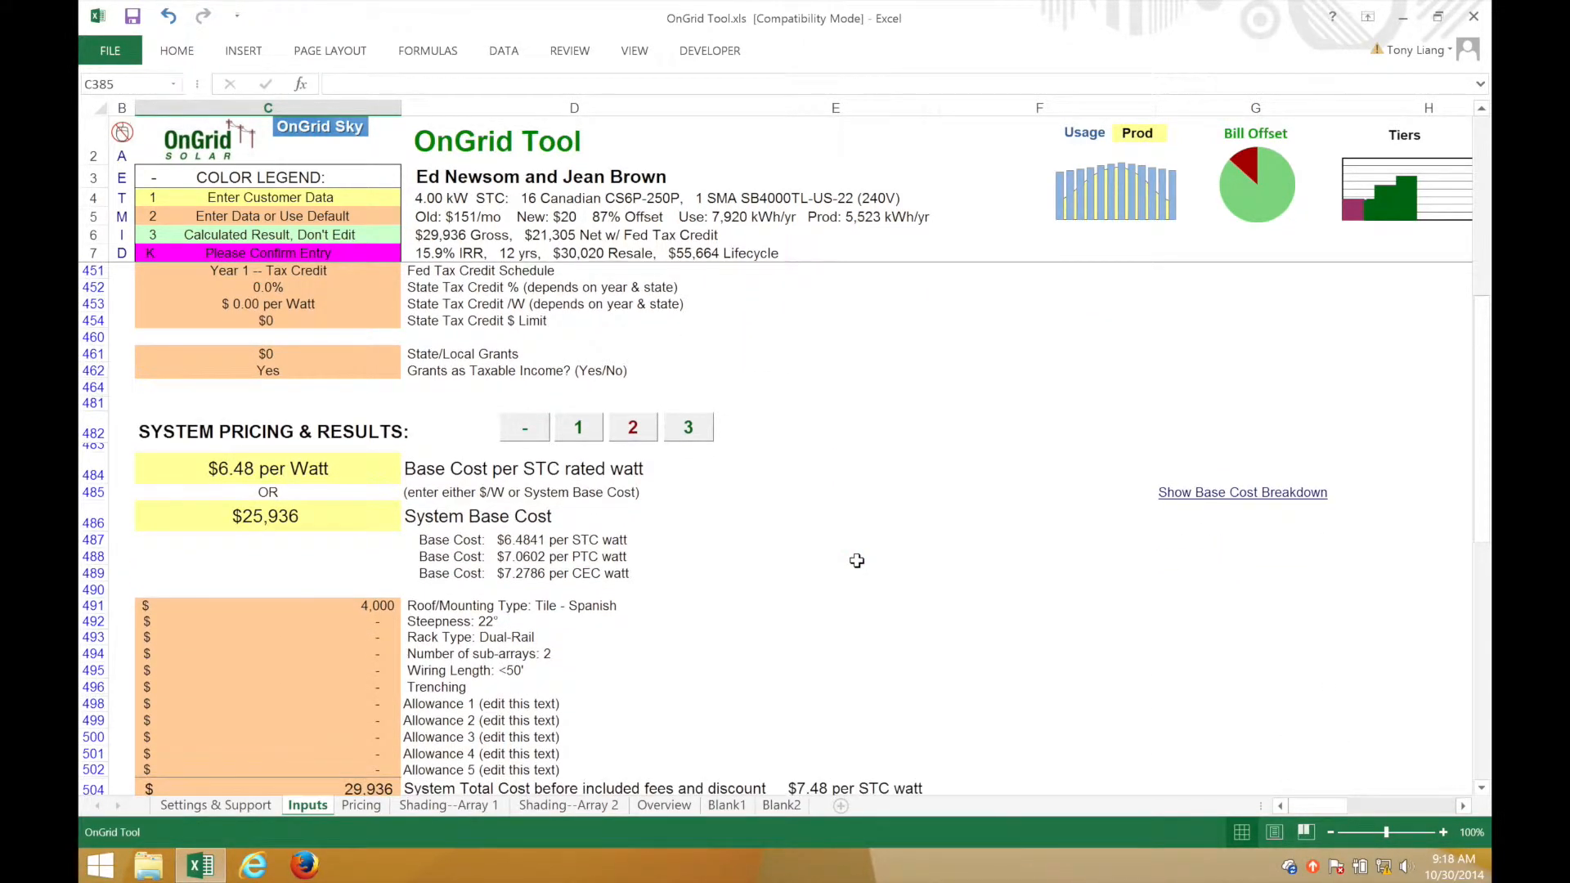
left_click(378, 469)
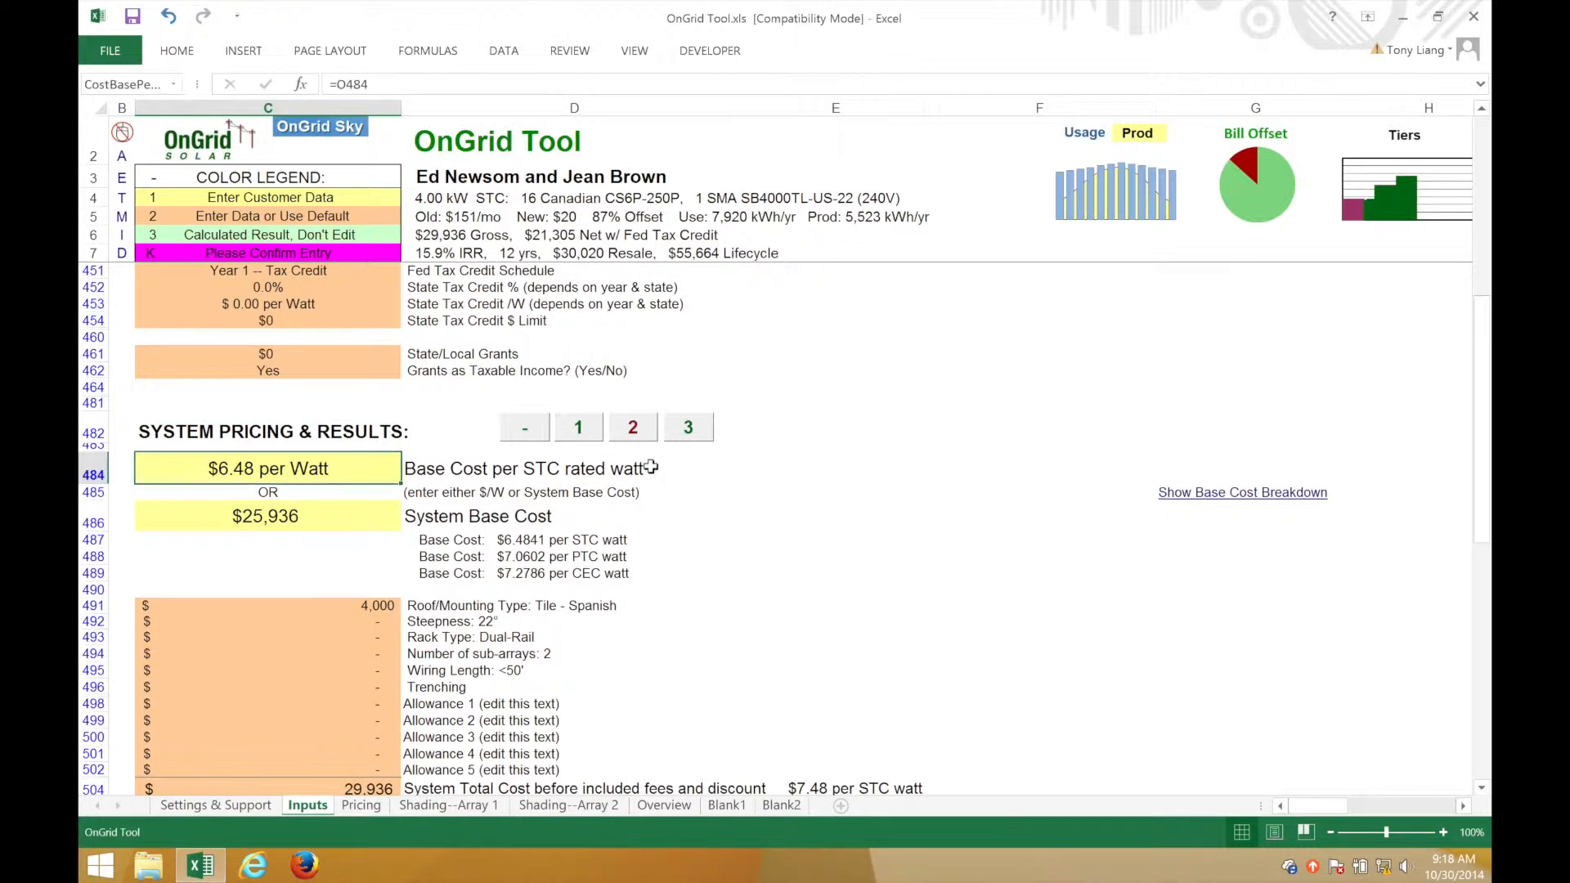
type("4")
key("Return")
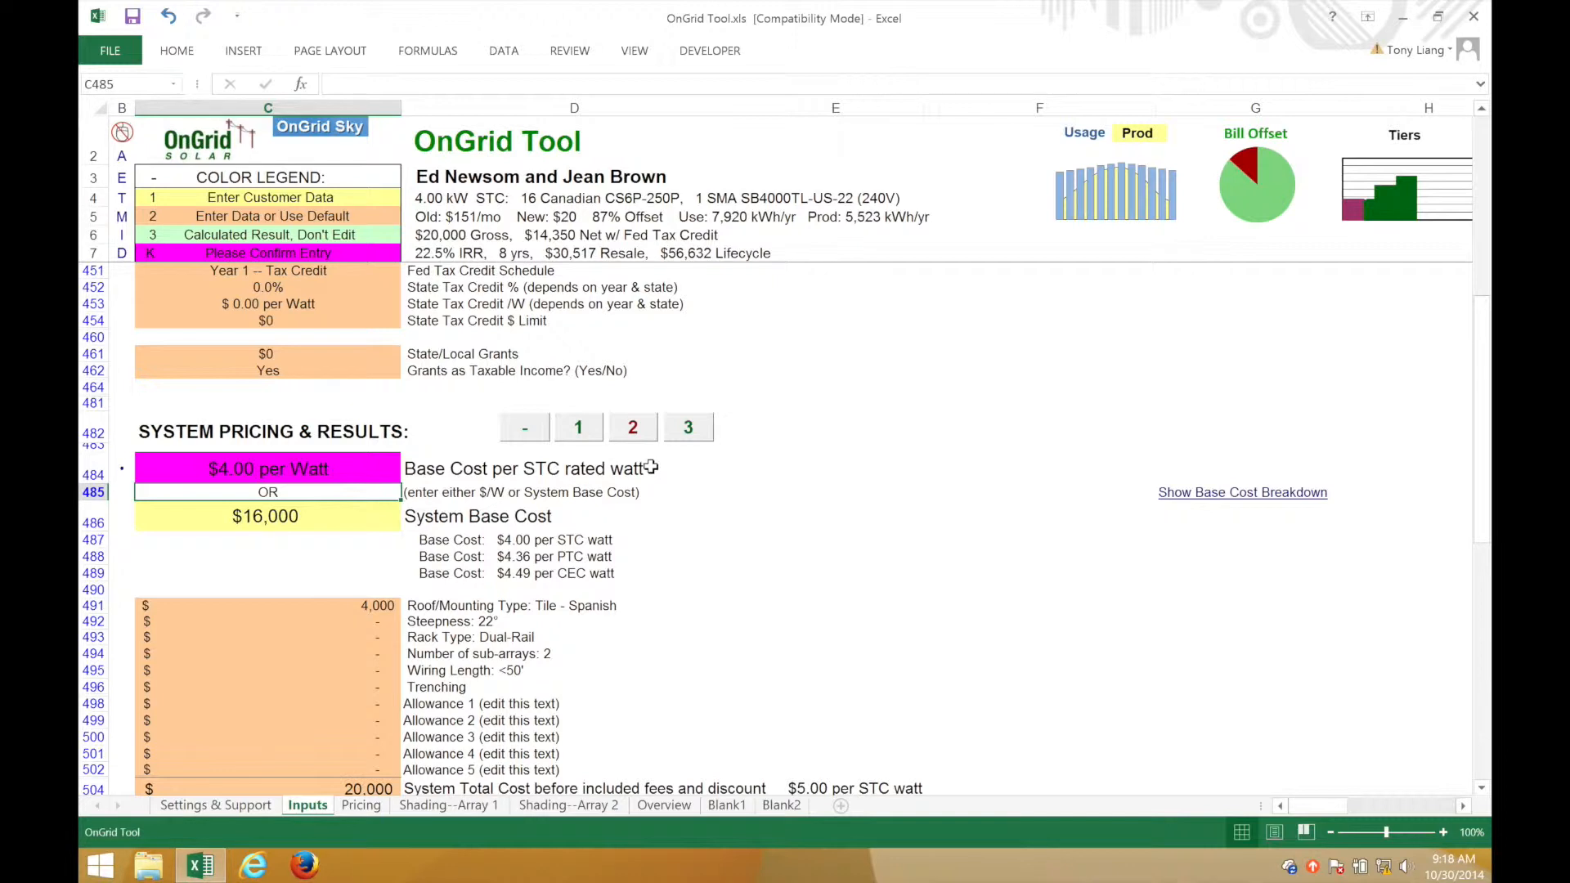
Step: Set the Tile - Spanish roof/mounting type cost adder to 0
left_click(360, 604)
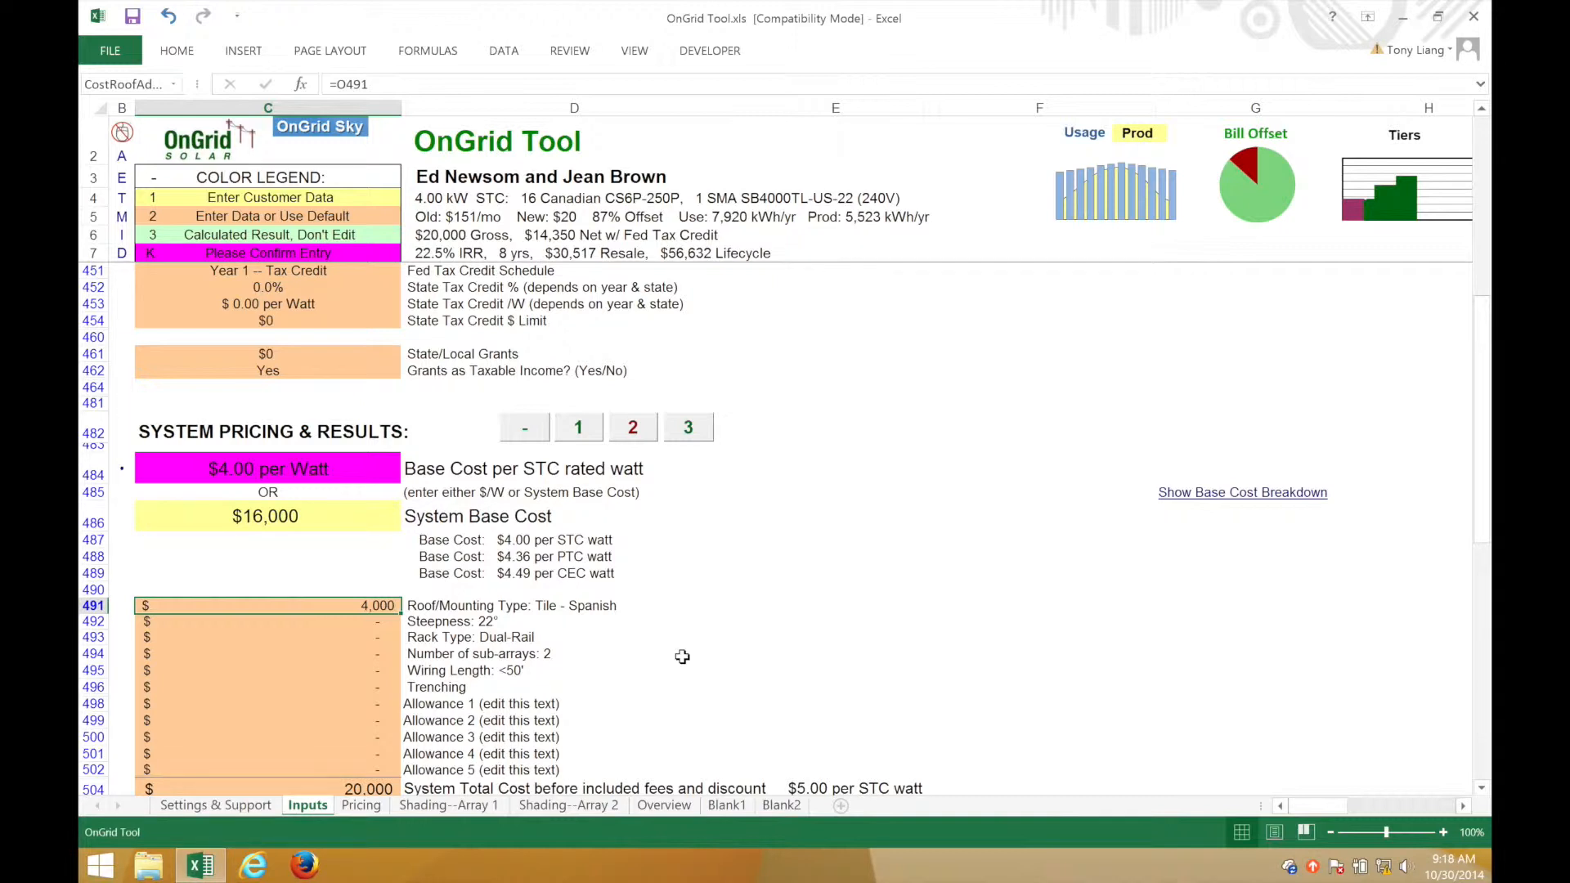
type("0")
key("Return")
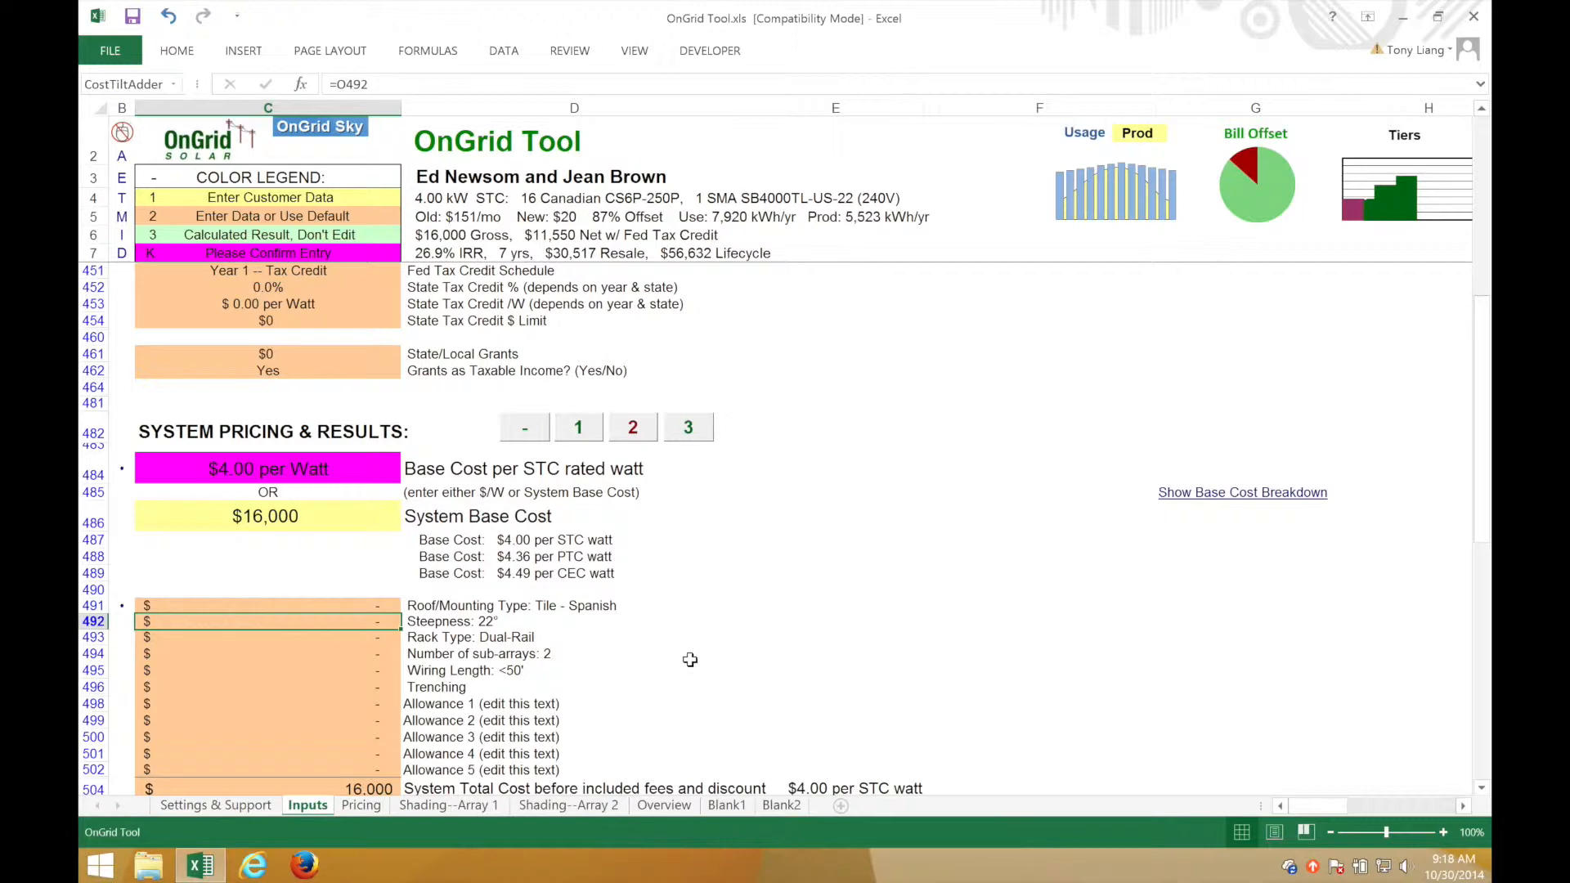
Step: Set Layer 2 of the capital stack in the Financing section to Home Equity Loan
scroll(703, 659, "down", 4)
scroll(712, 660, "down", 6)
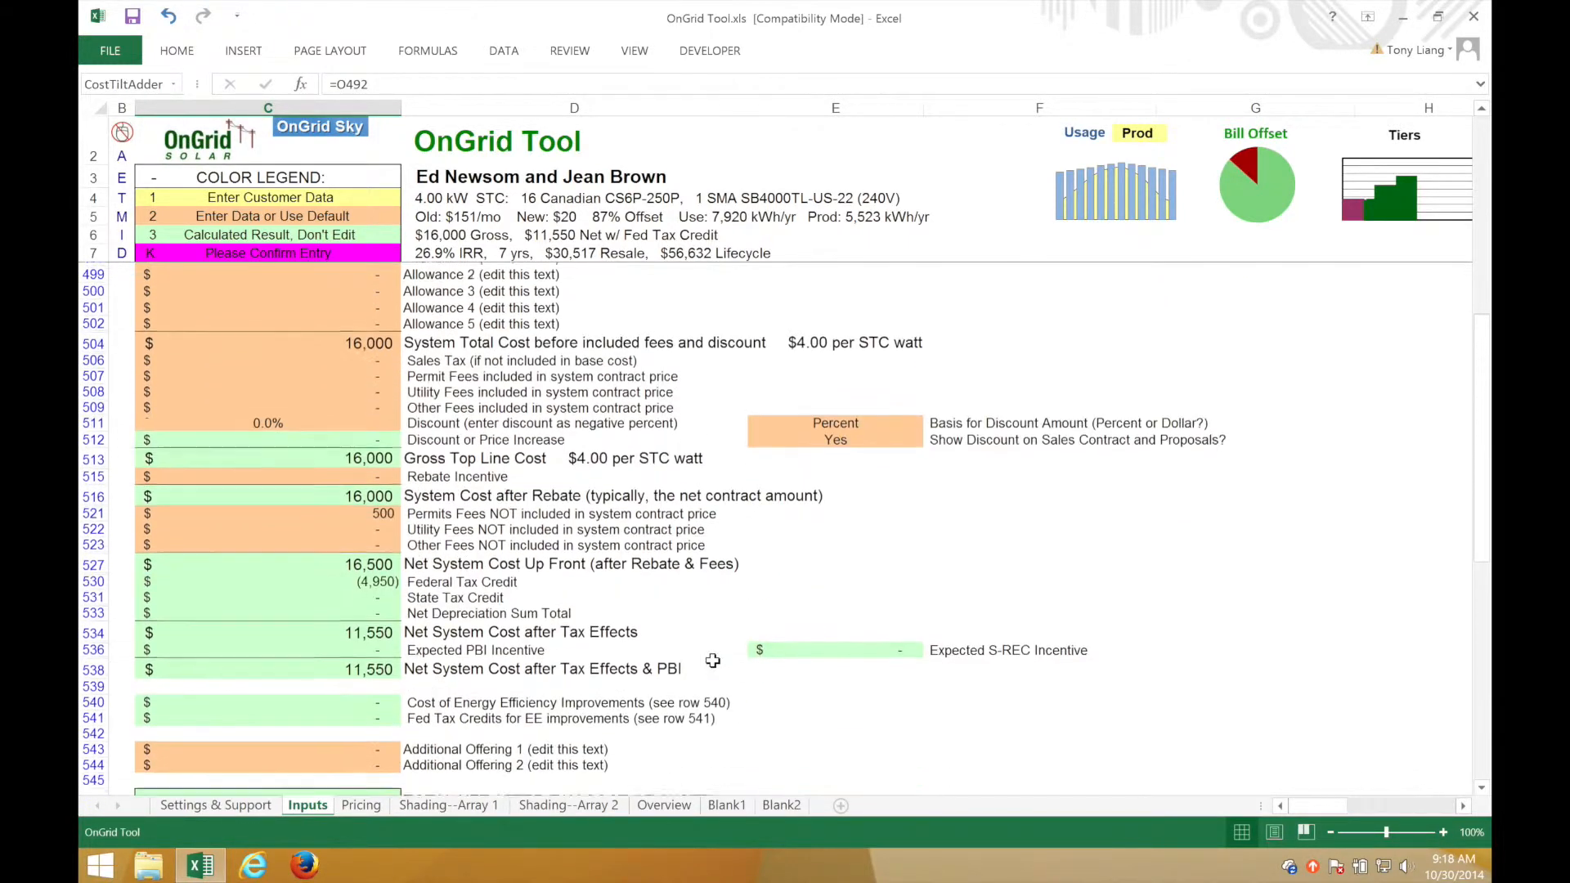
scroll(713, 661, "down", 6)
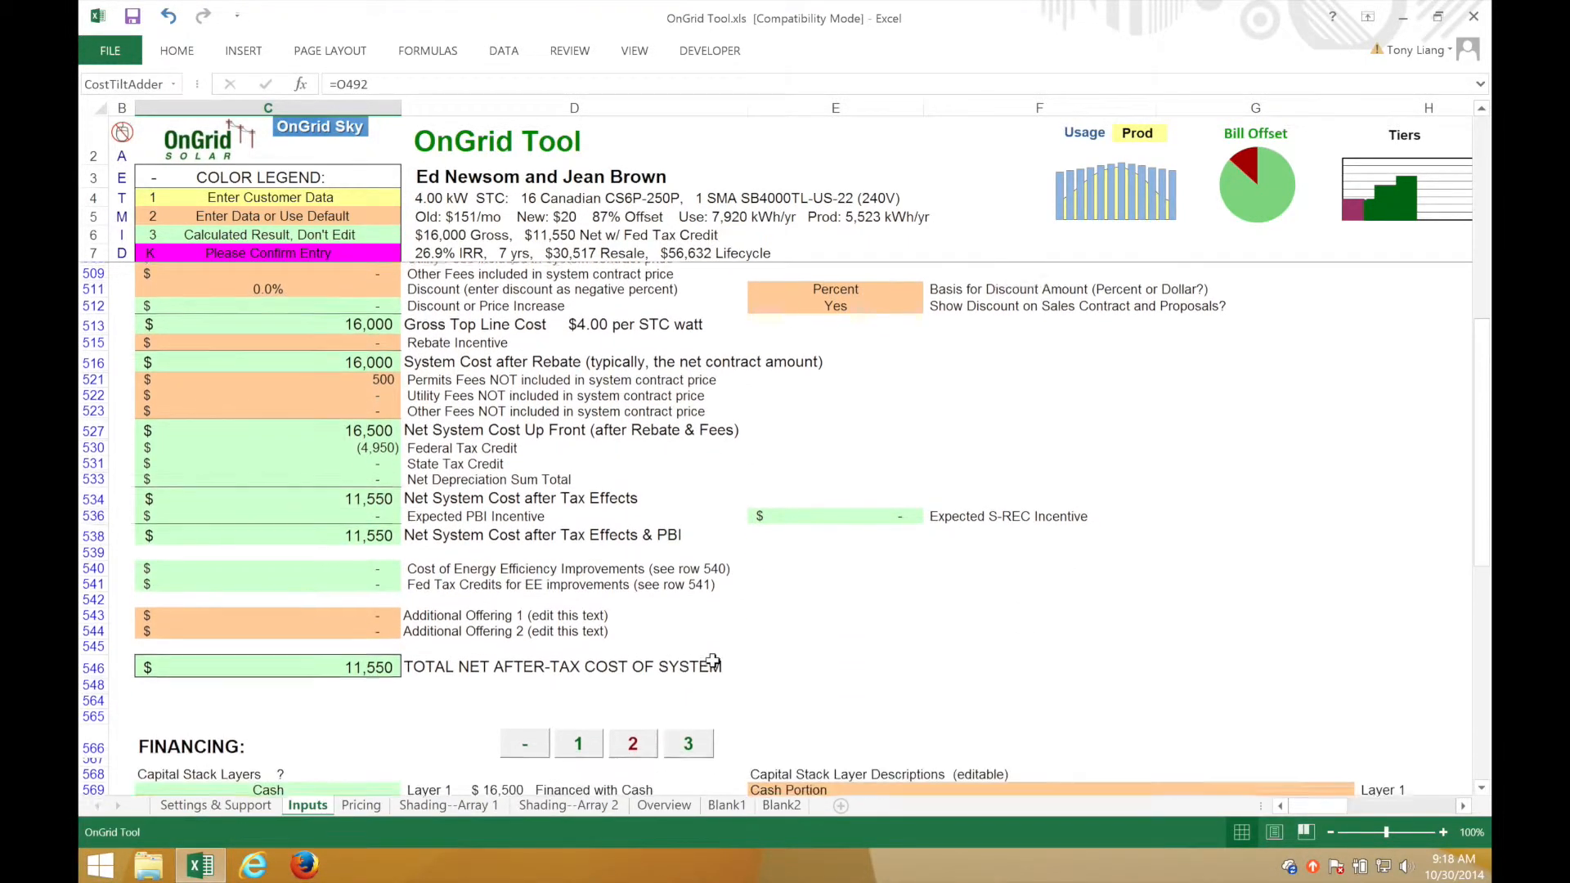
scroll(712, 661, "down", 3)
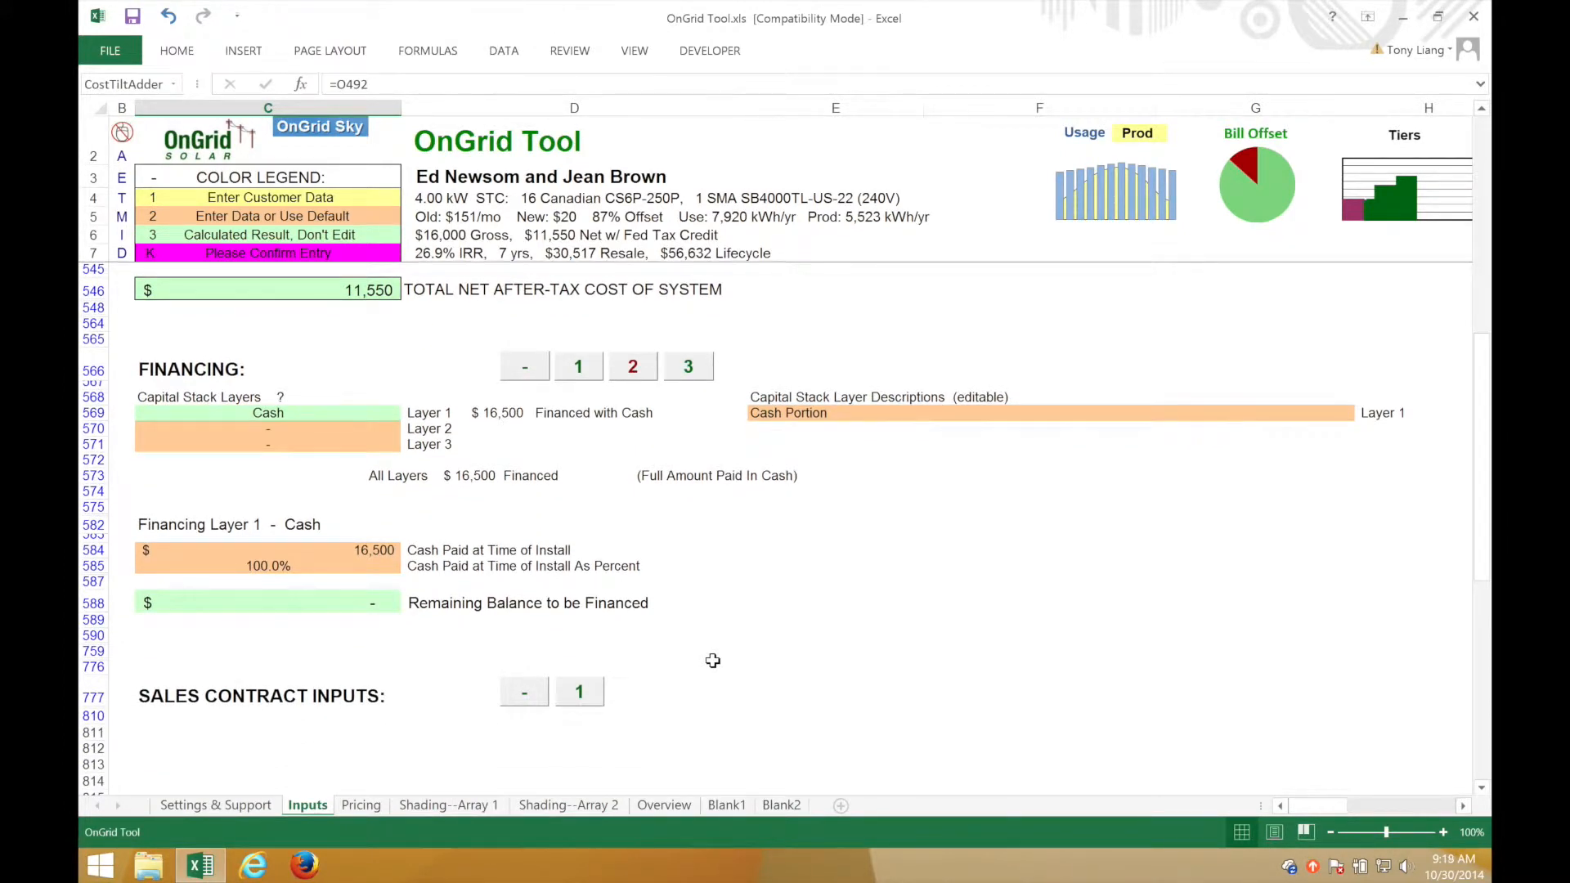
left_click(364, 429)
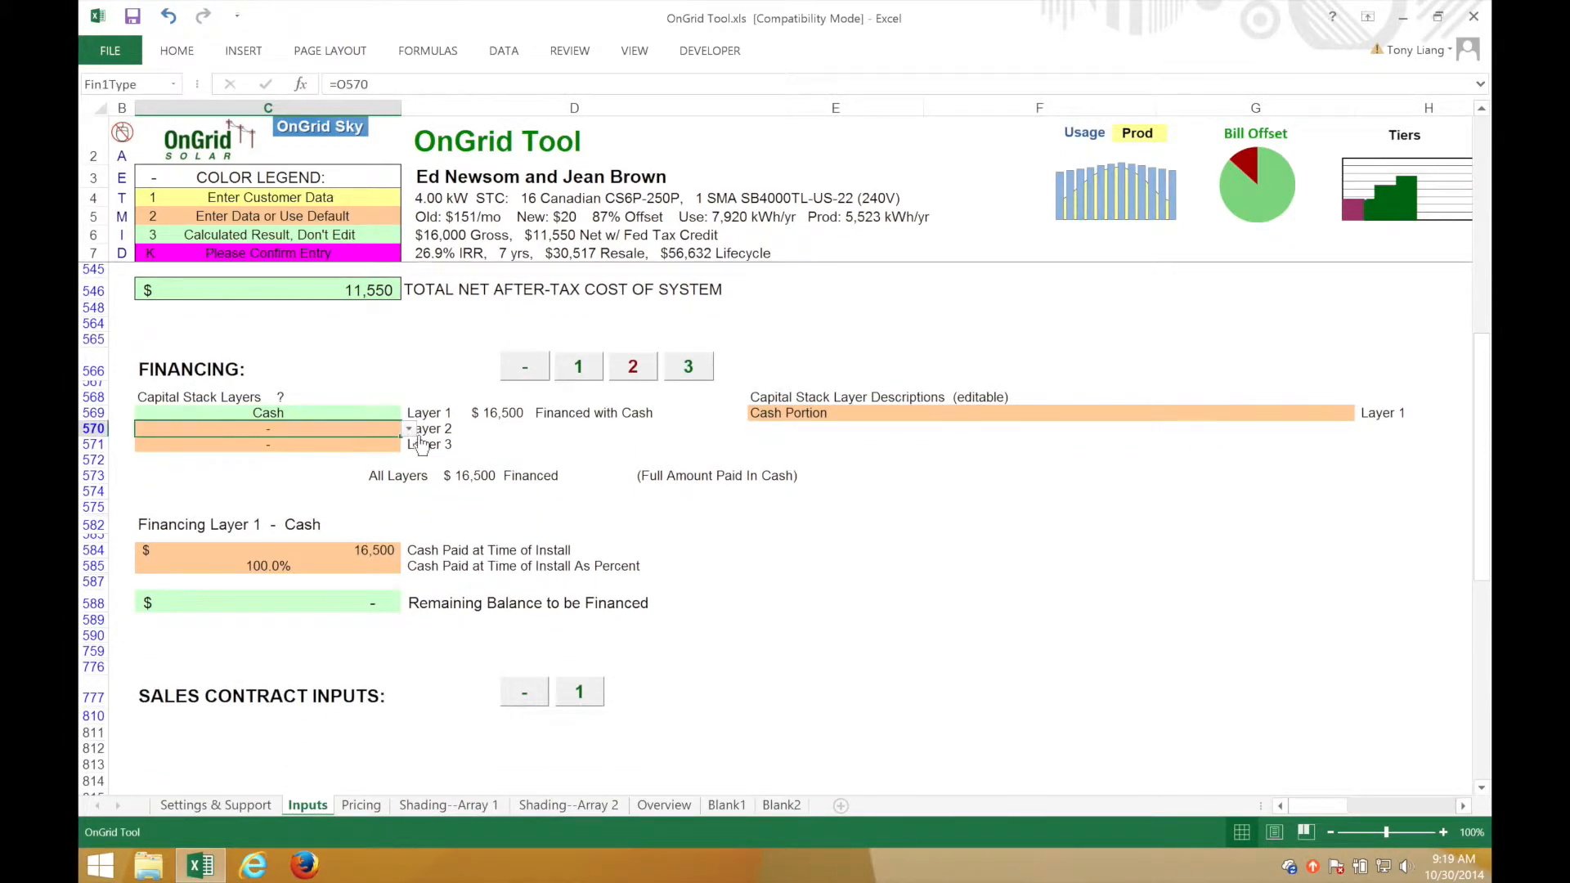
left_click(410, 431)
left_click(228, 504)
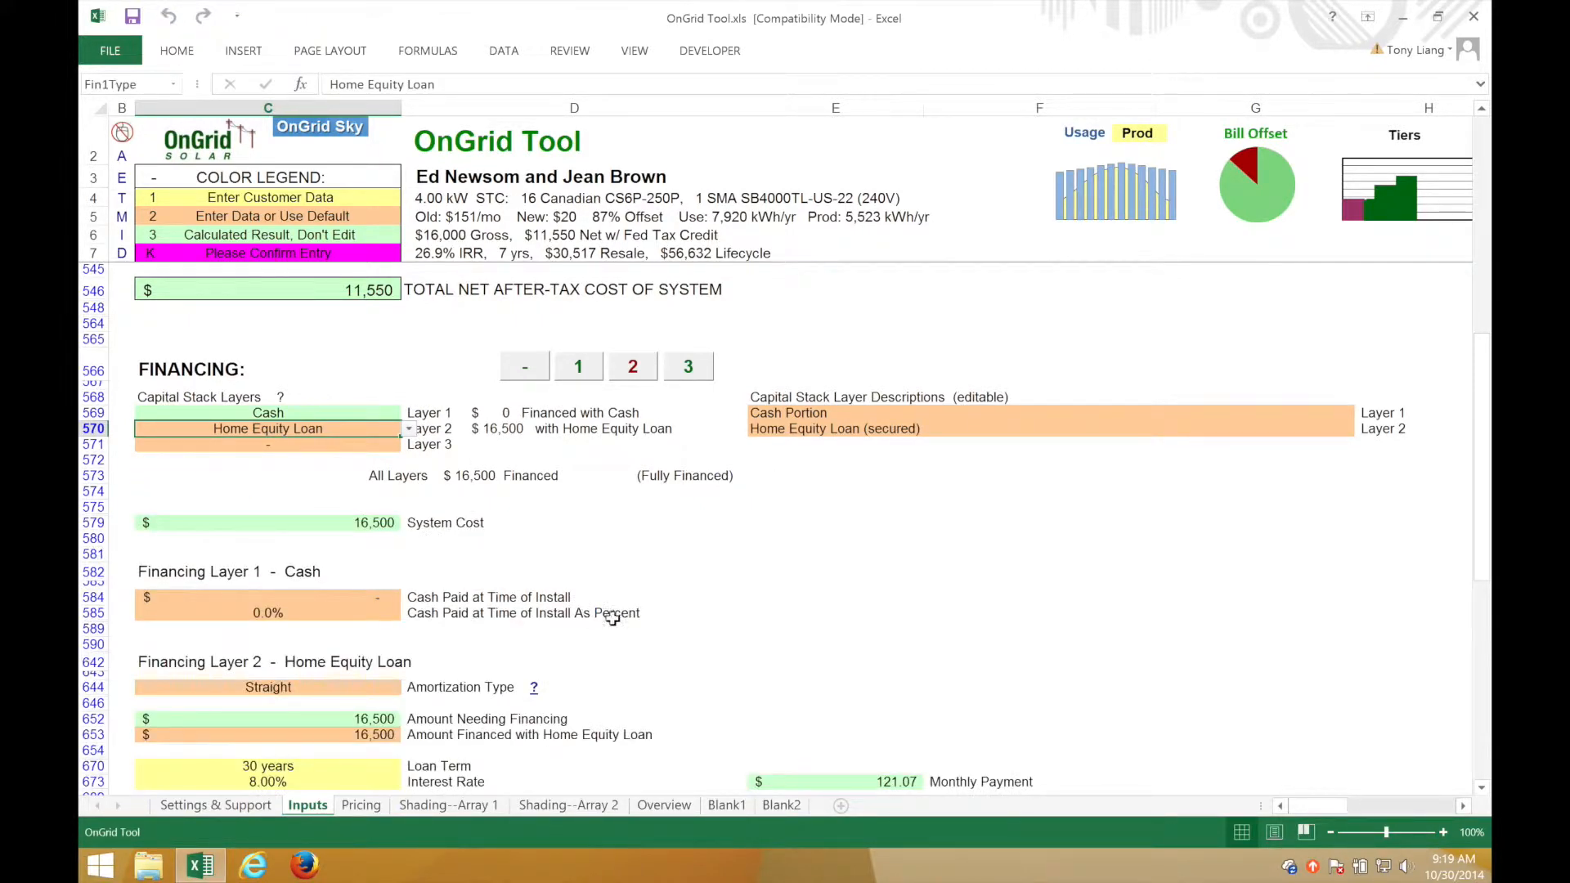
left_click(728, 655)
Step: Set the home equity loan's term to 20 years and its interest rate to 5%
scroll(728, 653, "down", 5)
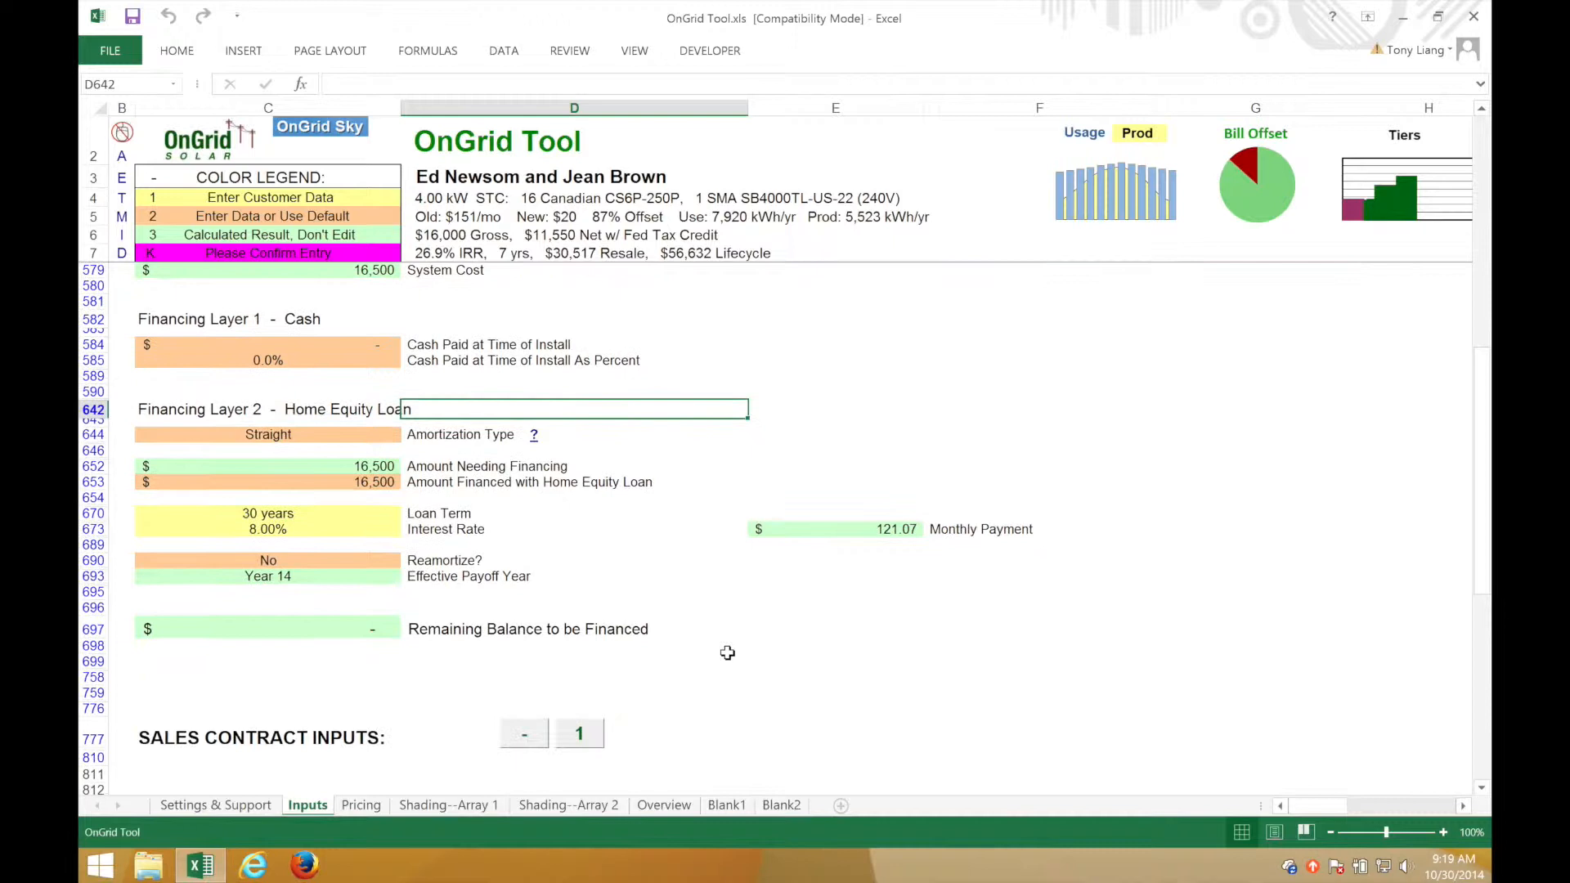
scroll(728, 653, "down", 1)
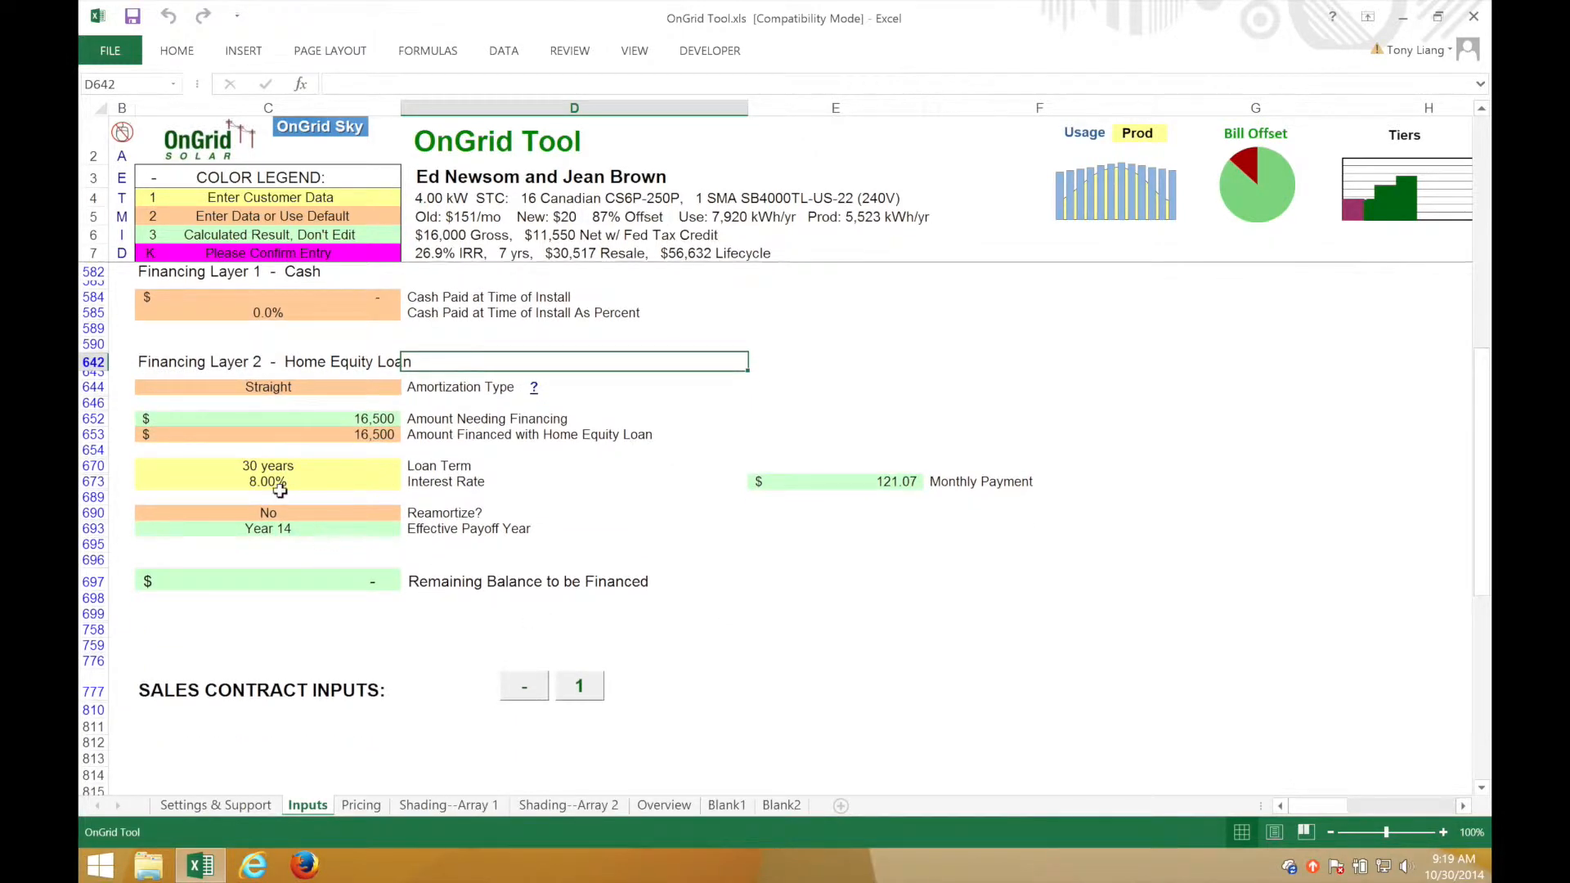
left_click(307, 467)
type("20")
key("Return")
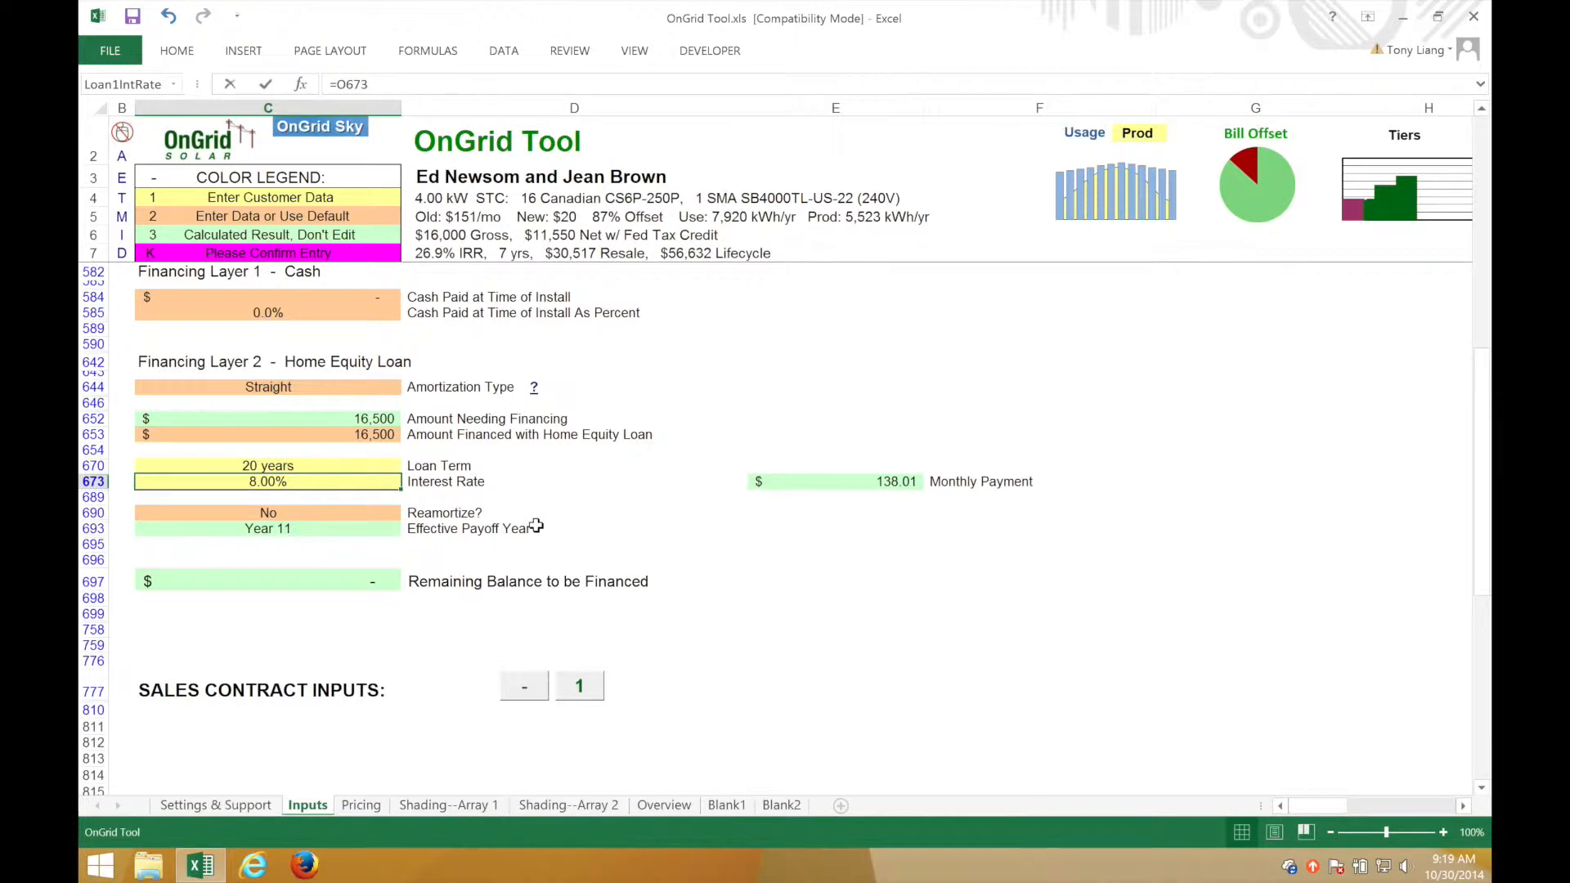
type("5")
key("Return")
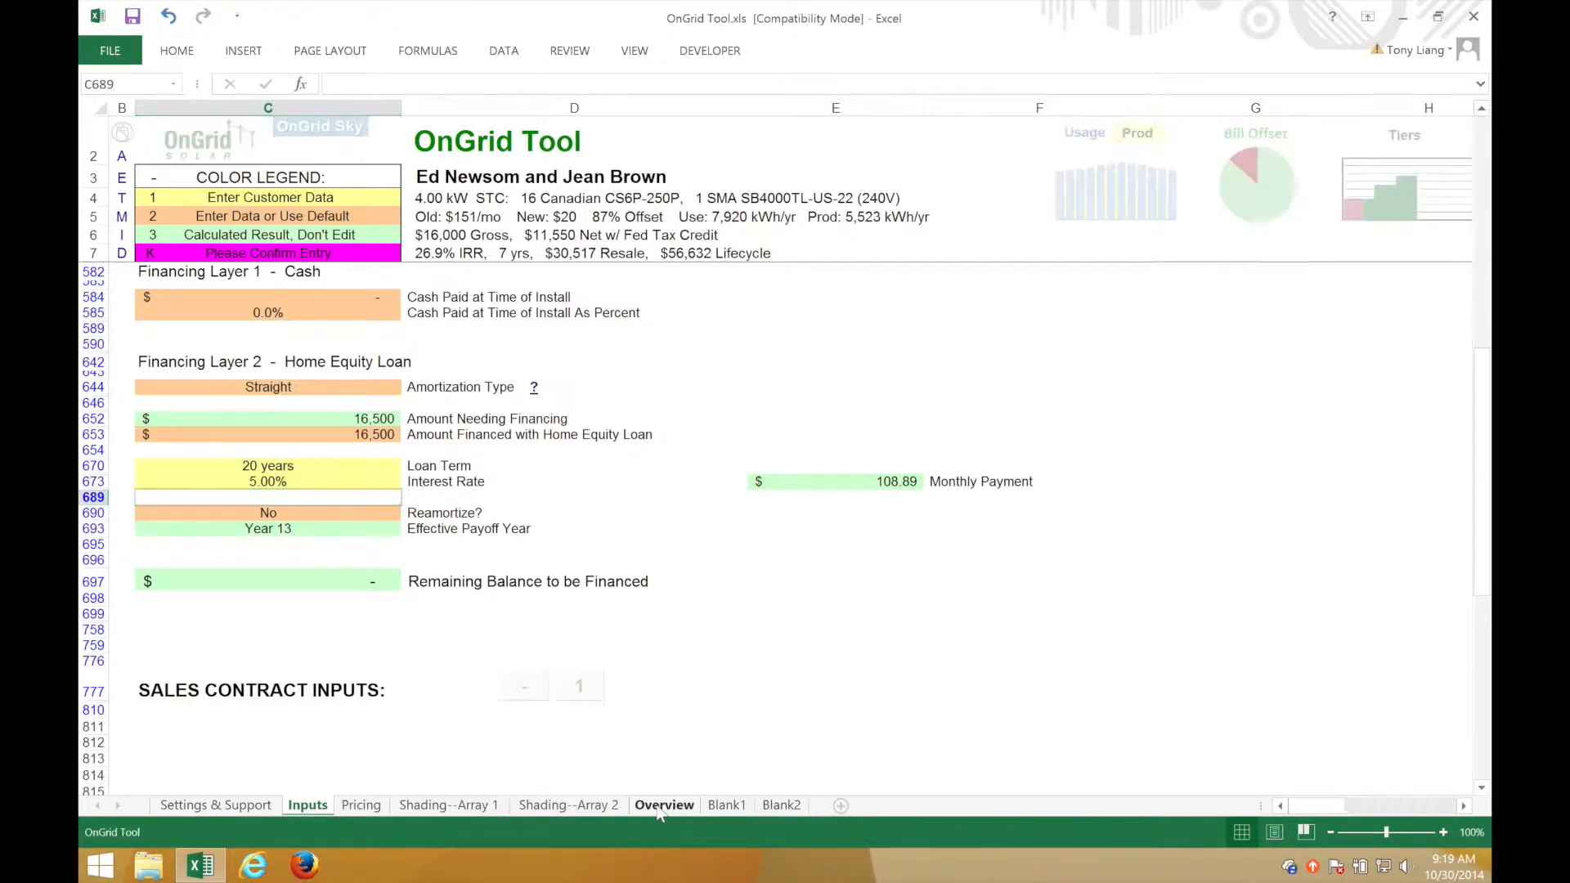
Step: Review the Overview sheet's pre-tax analysis, the home equity loan's annual payments and the loan cost charts
left_click(661, 806)
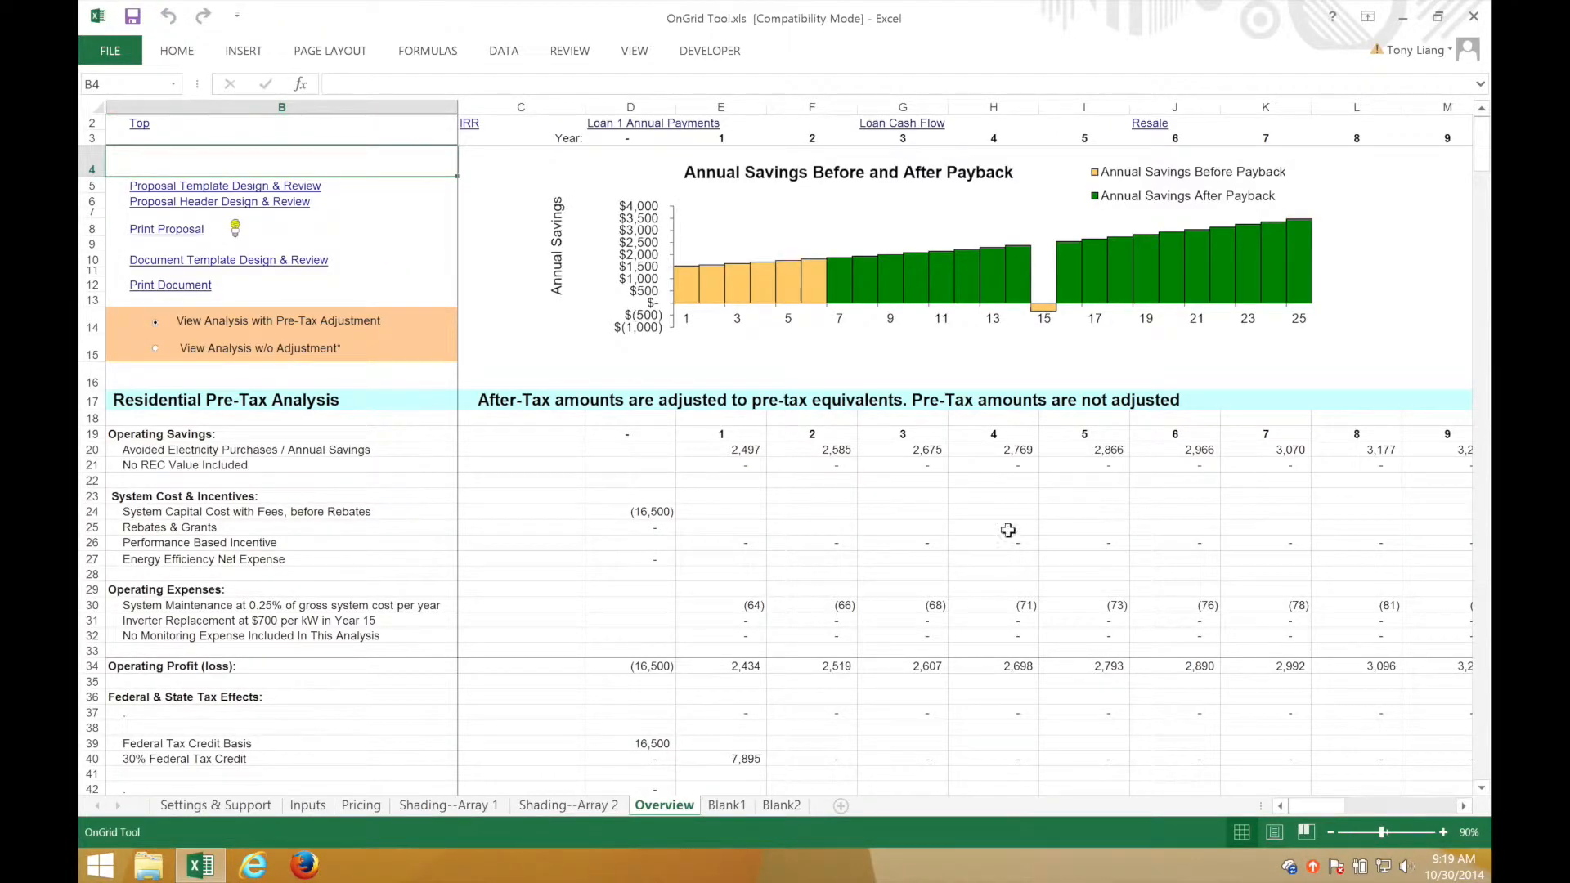
left_click(940, 541)
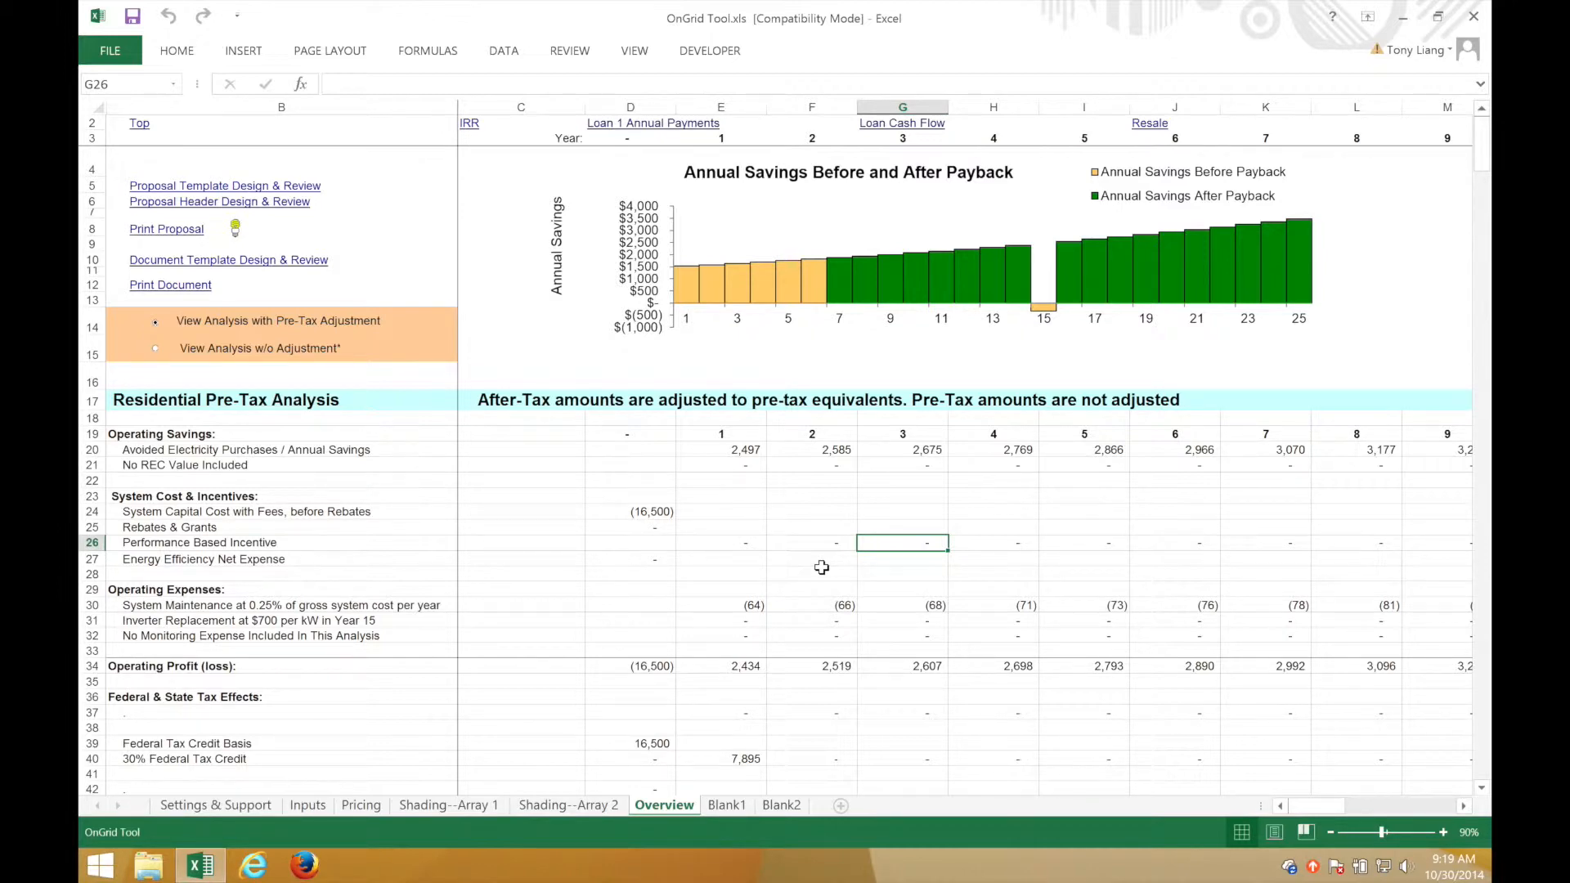
scroll(821, 567, "down", 7)
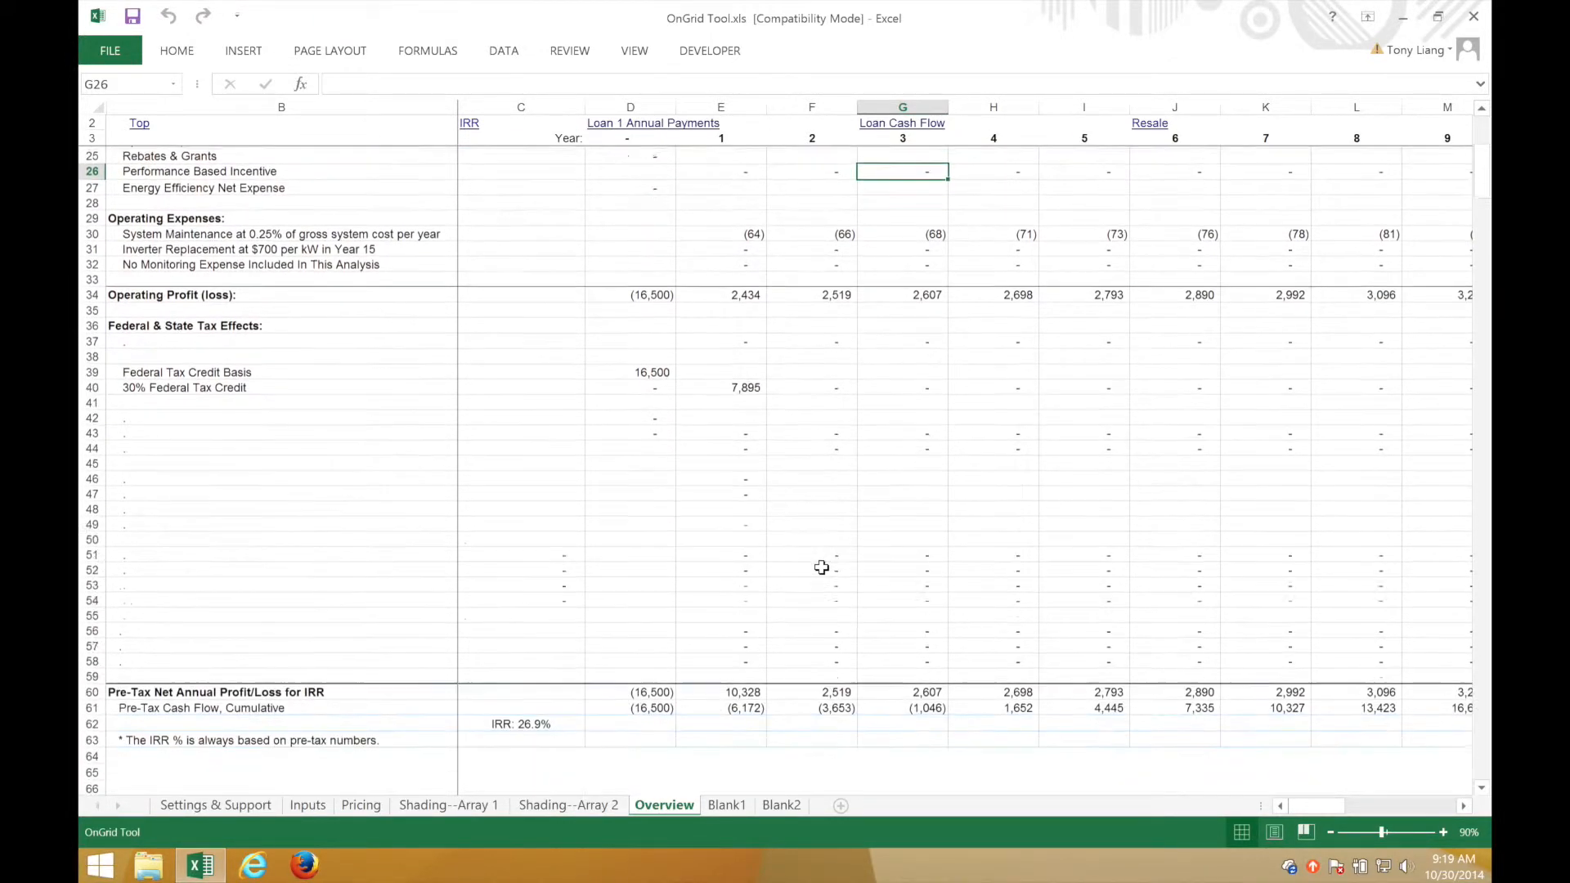
scroll(821, 567, "down", 10)
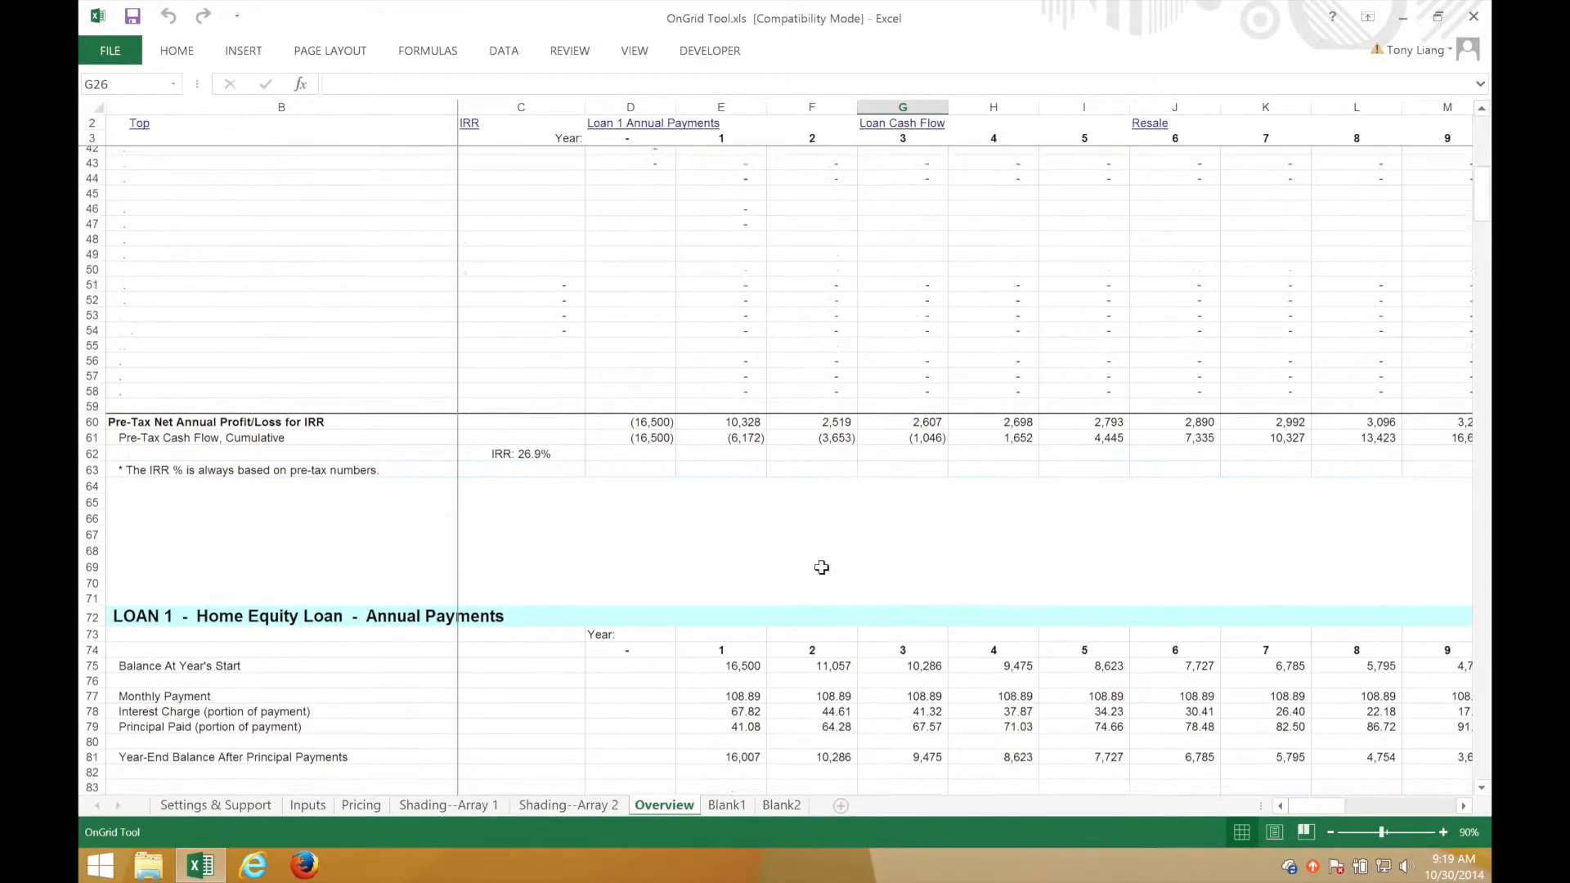
scroll(822, 567, "down", 10)
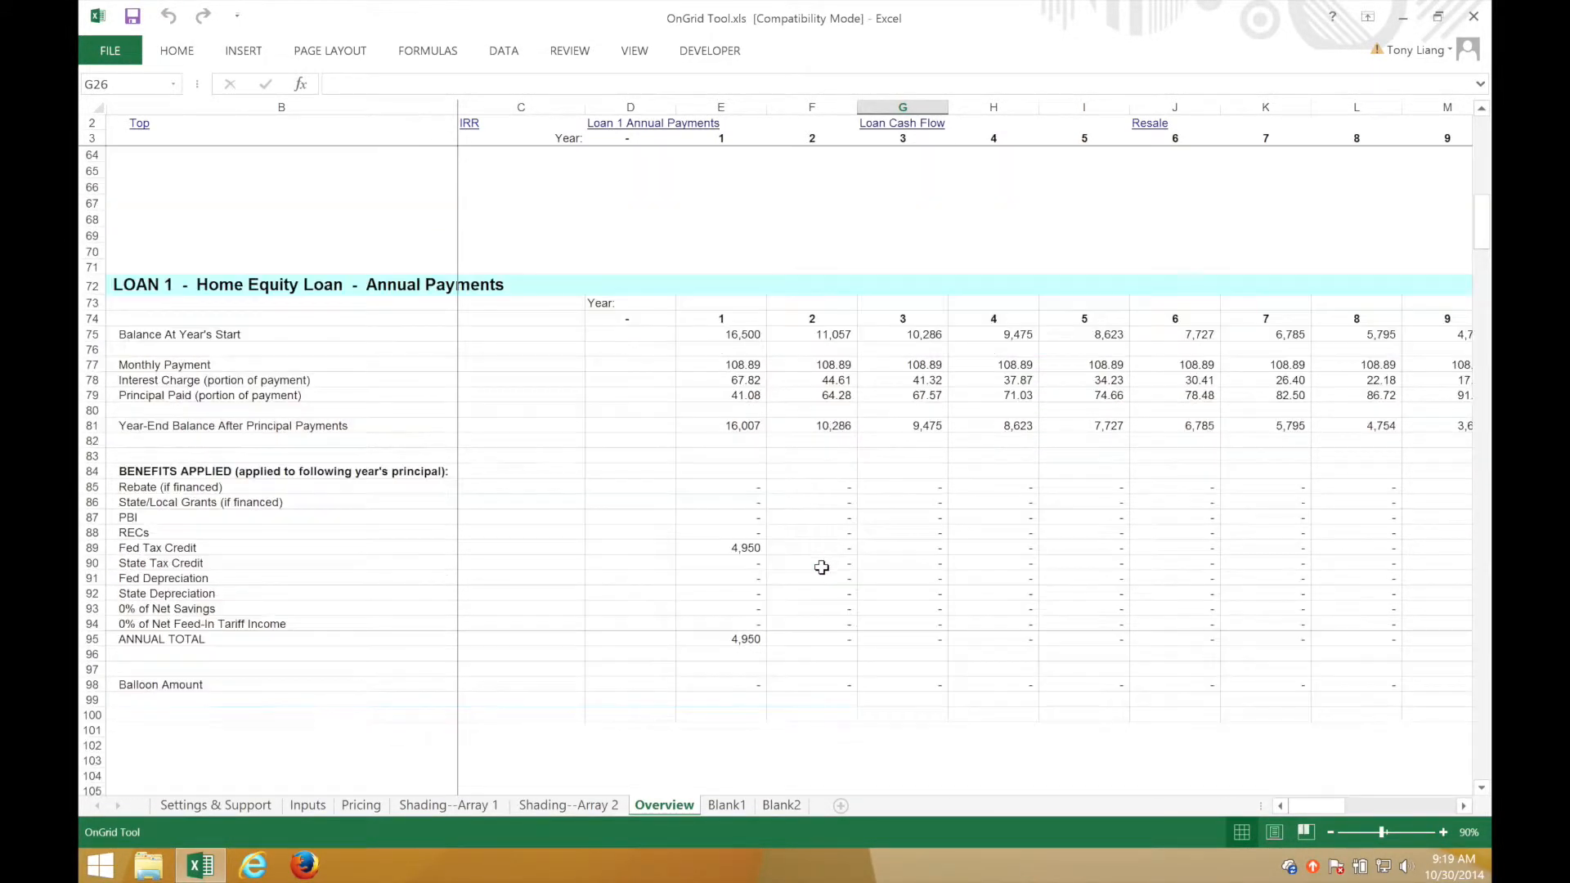
scroll(824, 575, "down", 3)
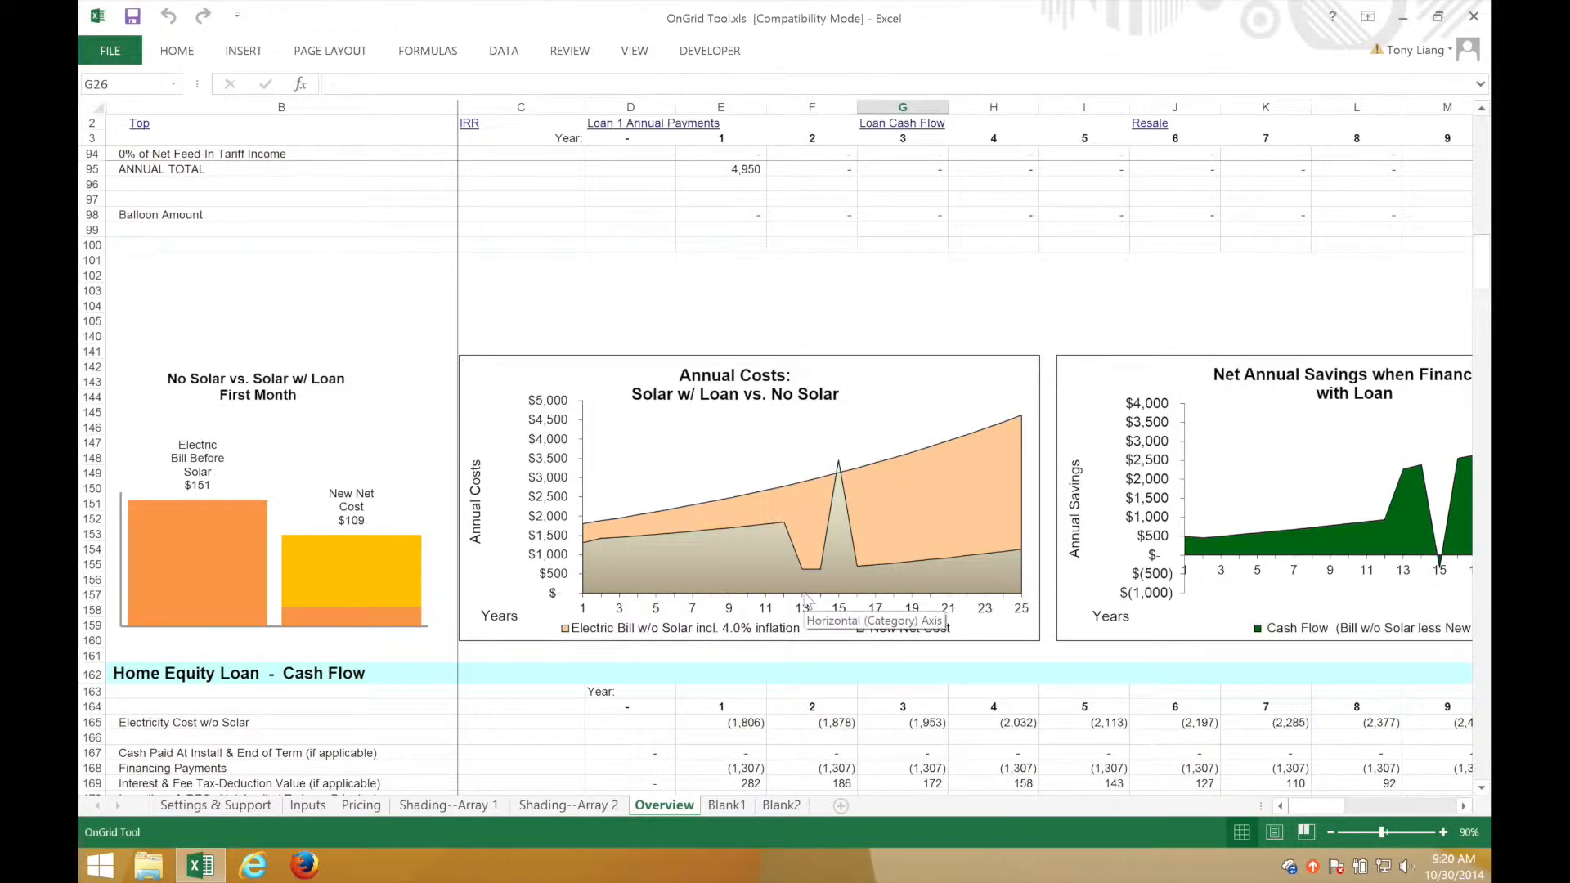
Step: Check the Fed Tax Credit applied to the home equity loan in year 1 against the Annual Costs chart
scroll(789, 456, "up", 9)
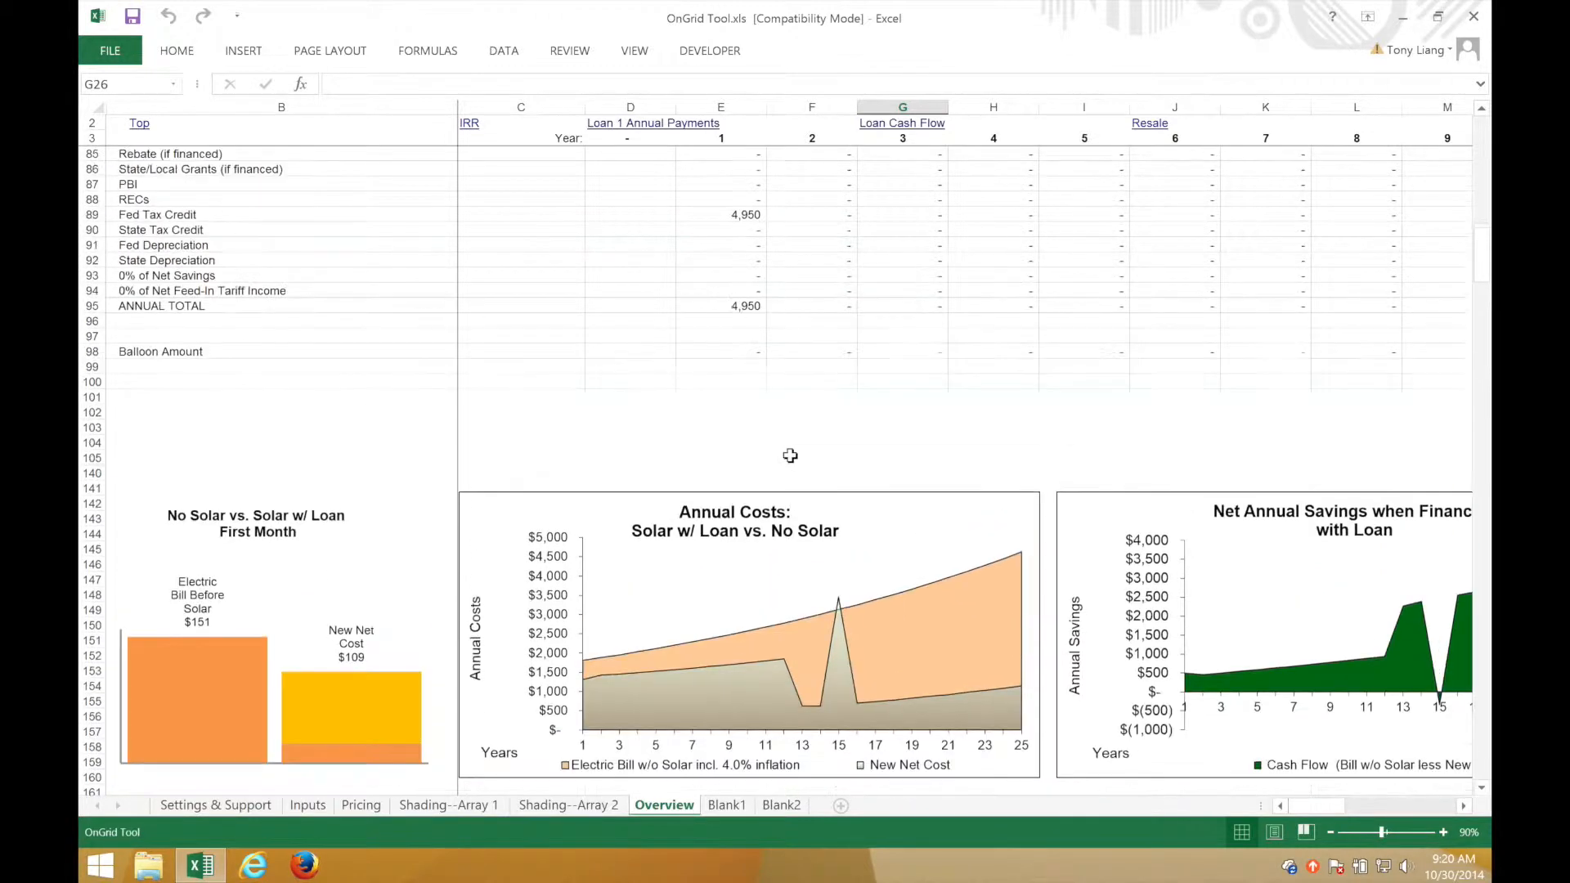
scroll(790, 455, "up", 3)
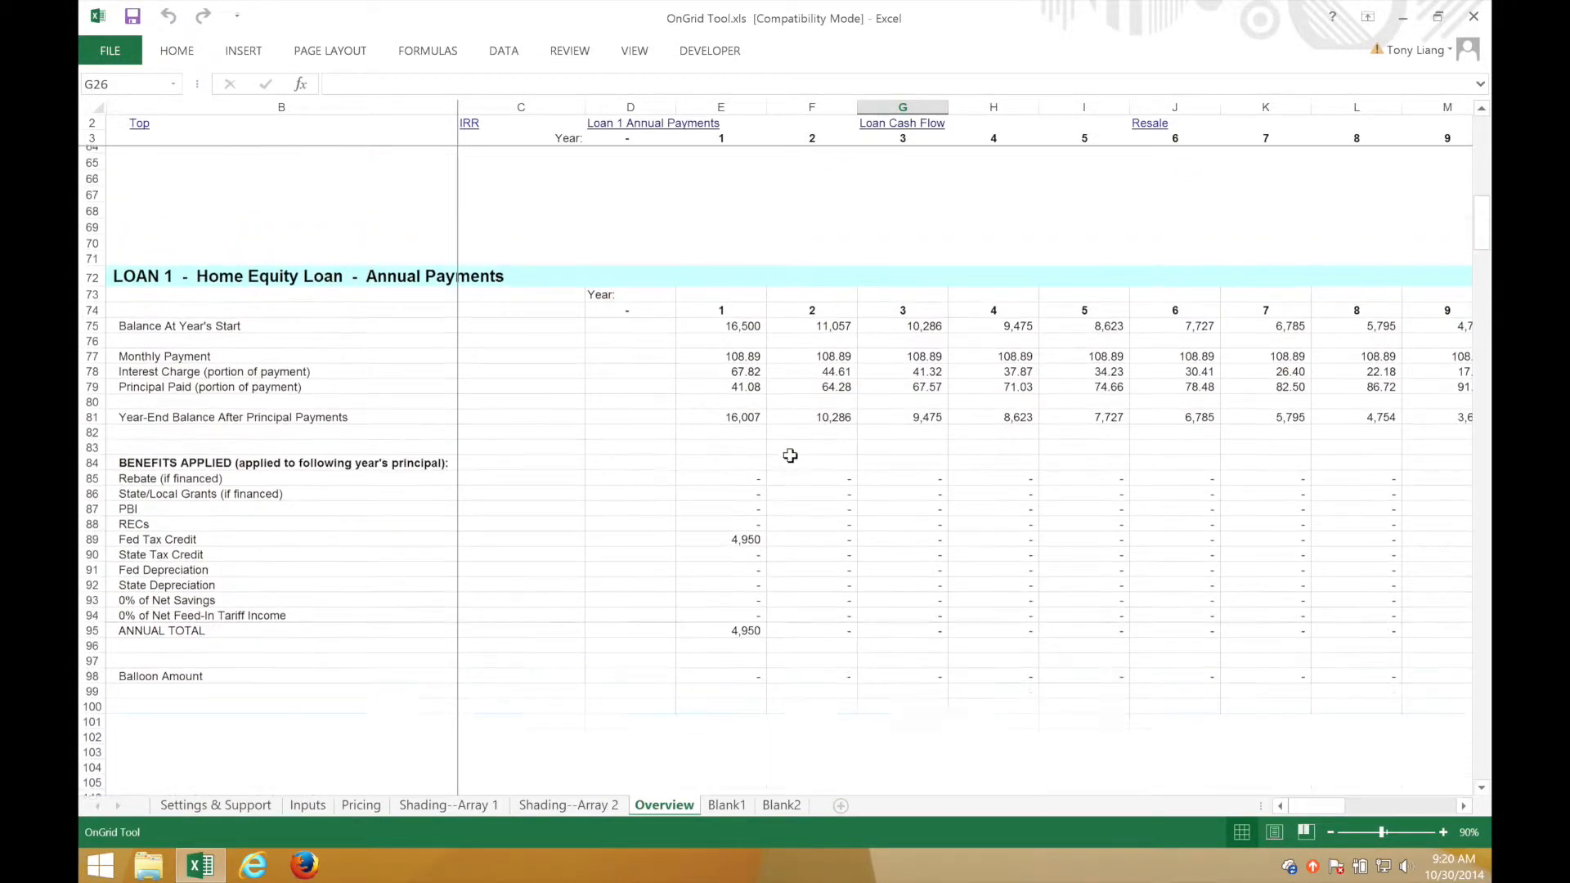
left_click(744, 642)
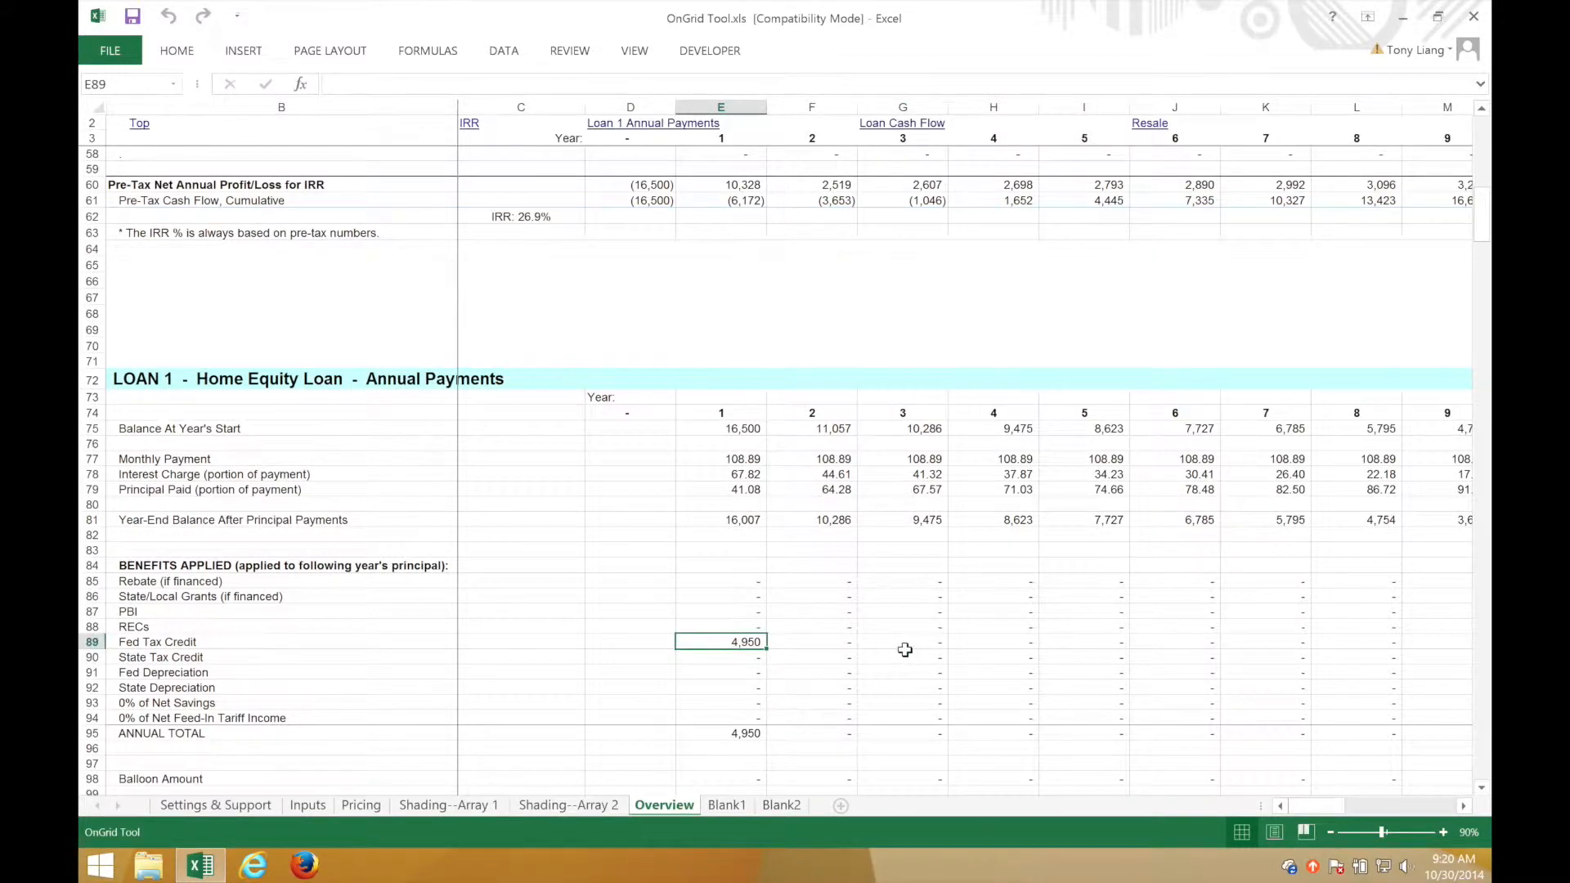
scroll(905, 649, "down", 8)
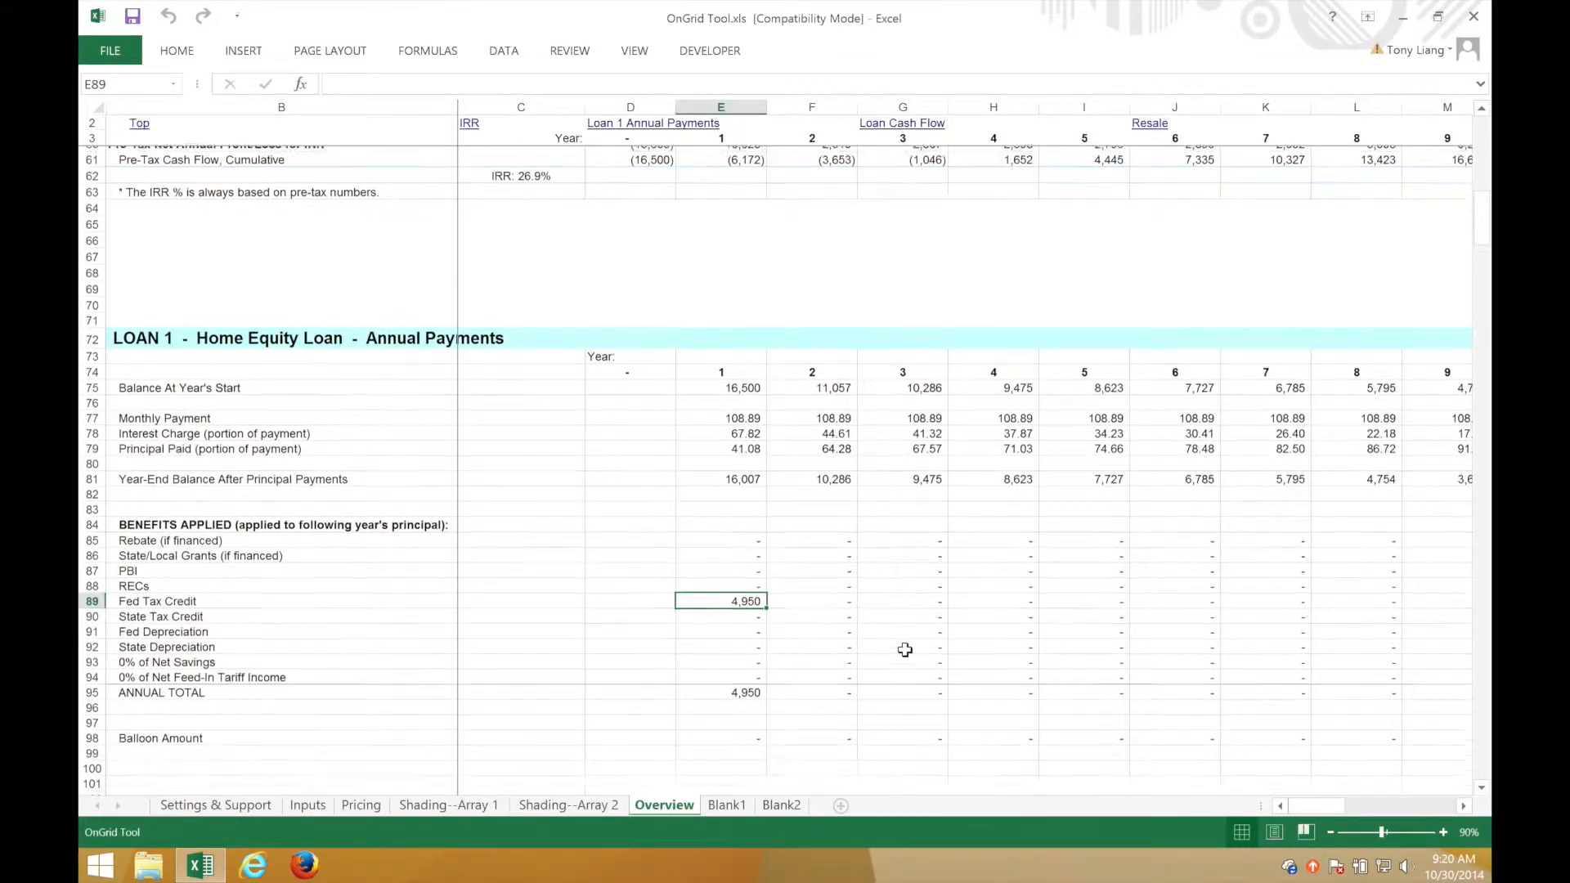
scroll(906, 658, "down", 5)
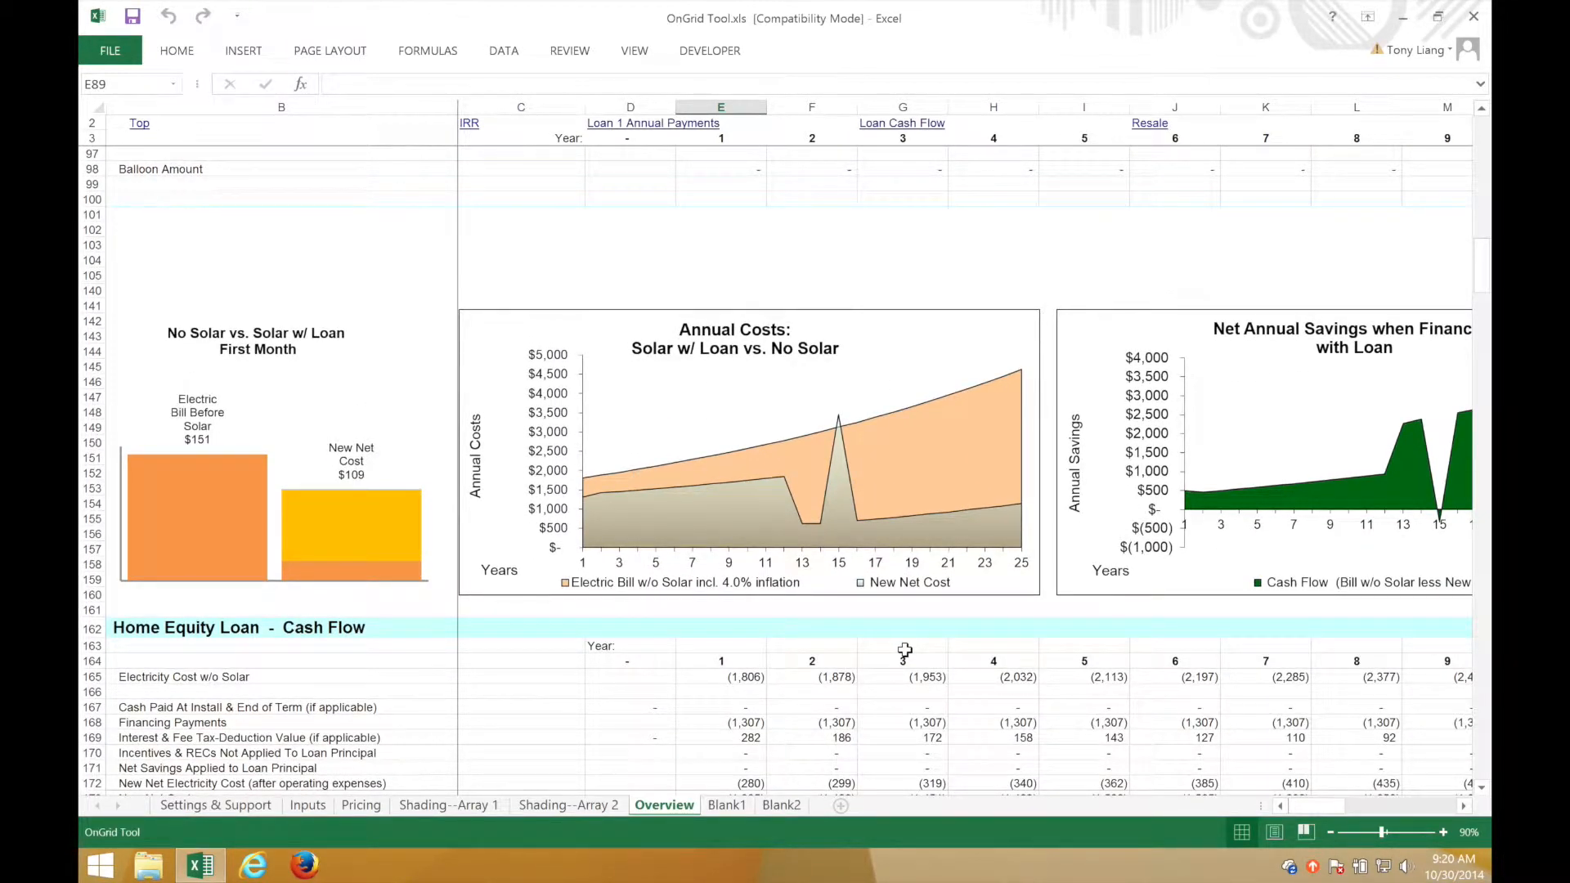
Step: Set the home equity loan's Reamortize option to Yes - After Year 1, and check the Overview sheet's cost charts
left_click(304, 806)
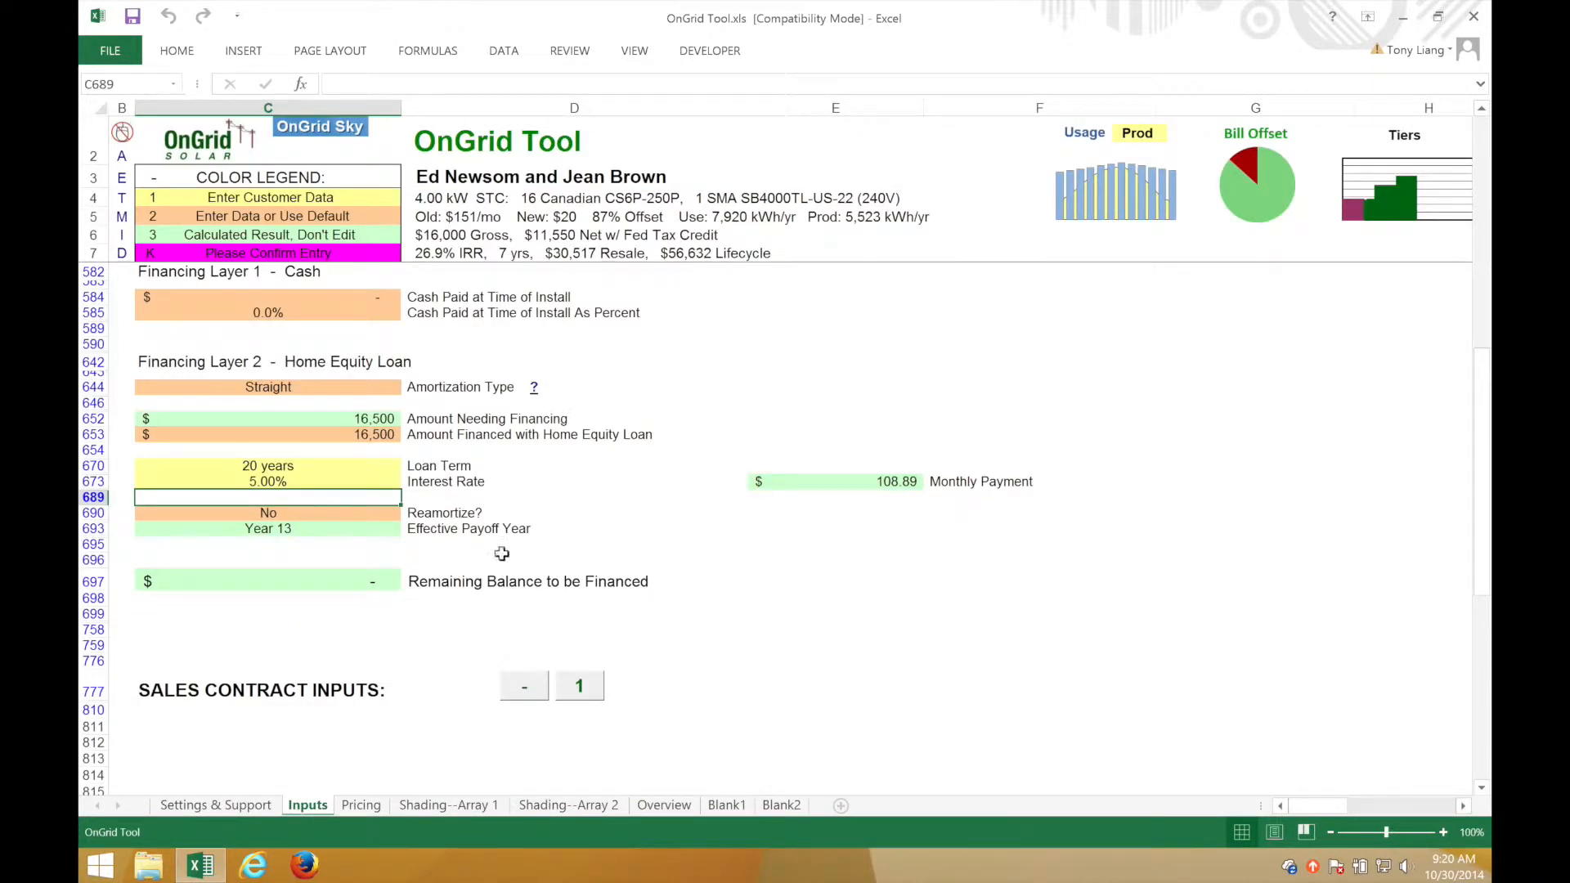
left_click(370, 515)
left_click(408, 515)
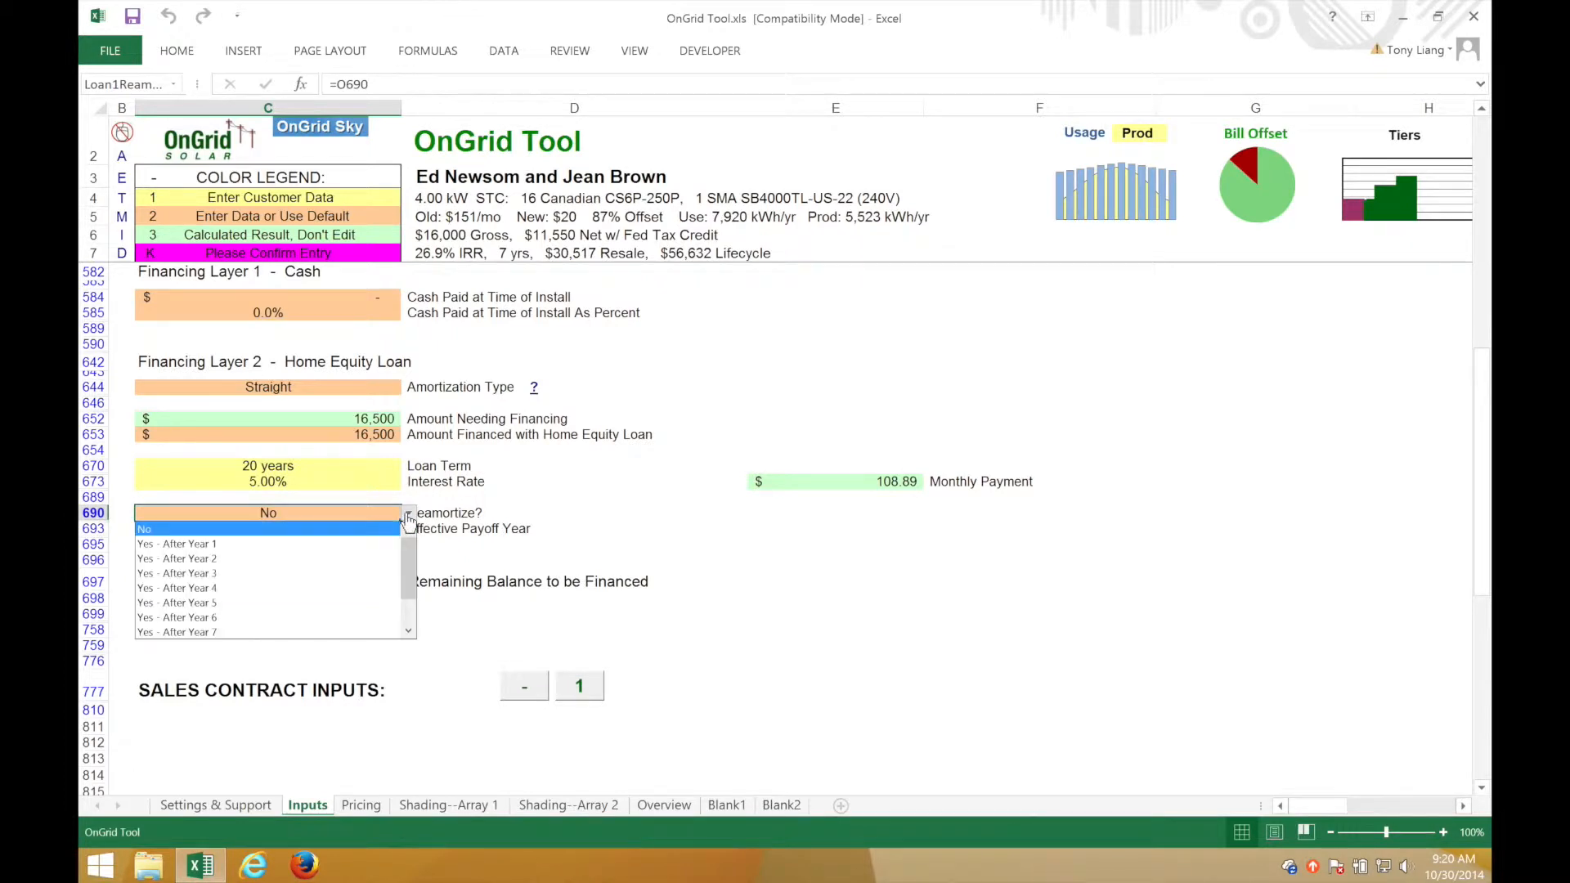
left_click(219, 545)
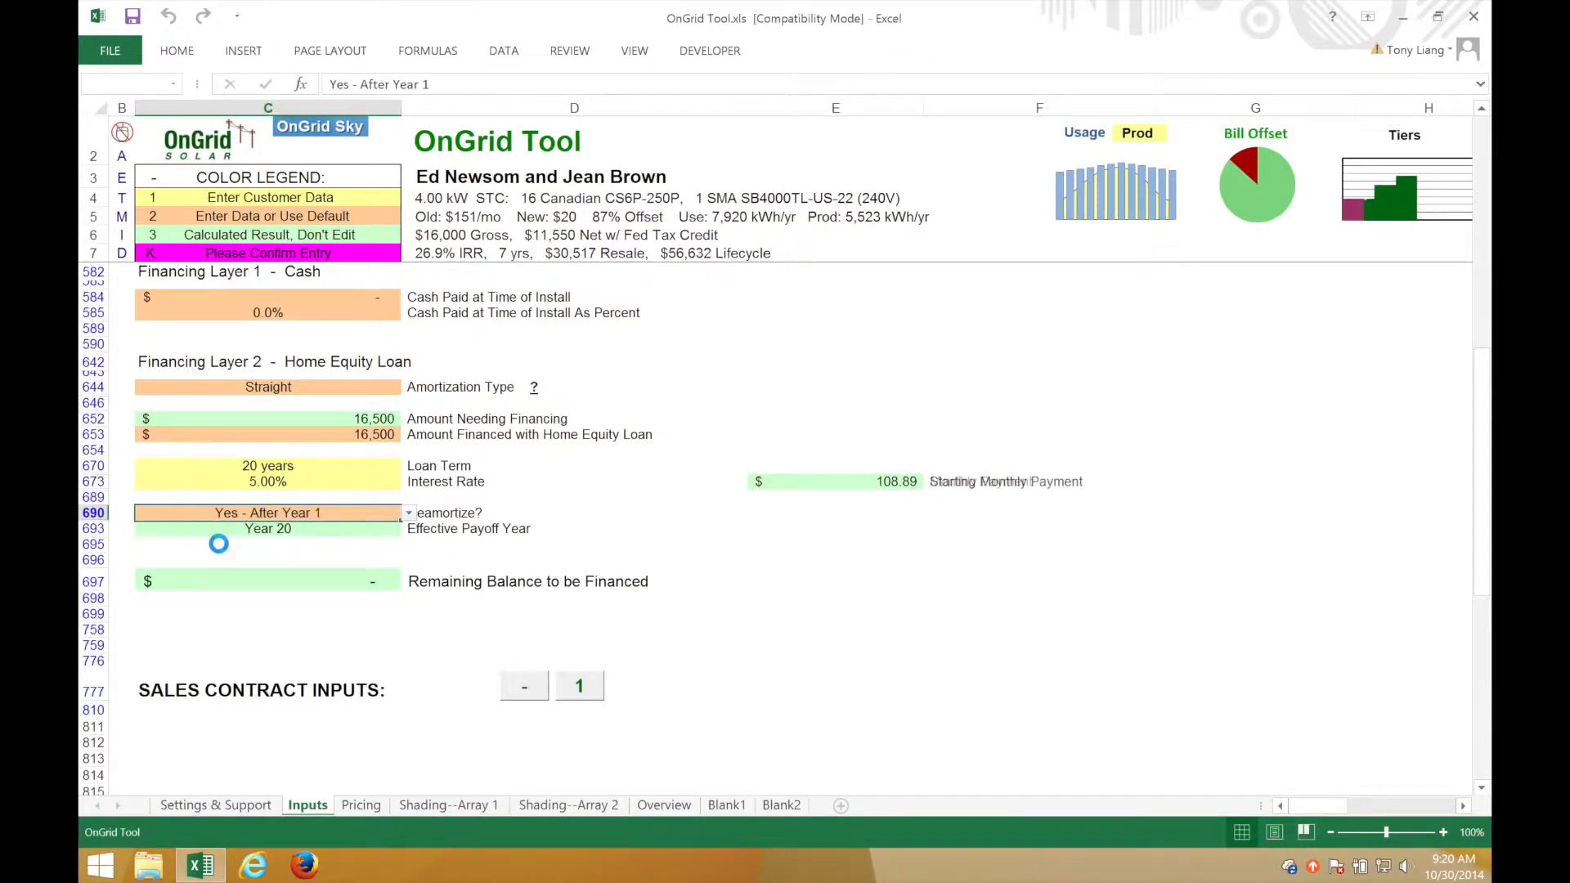
left_click(665, 806)
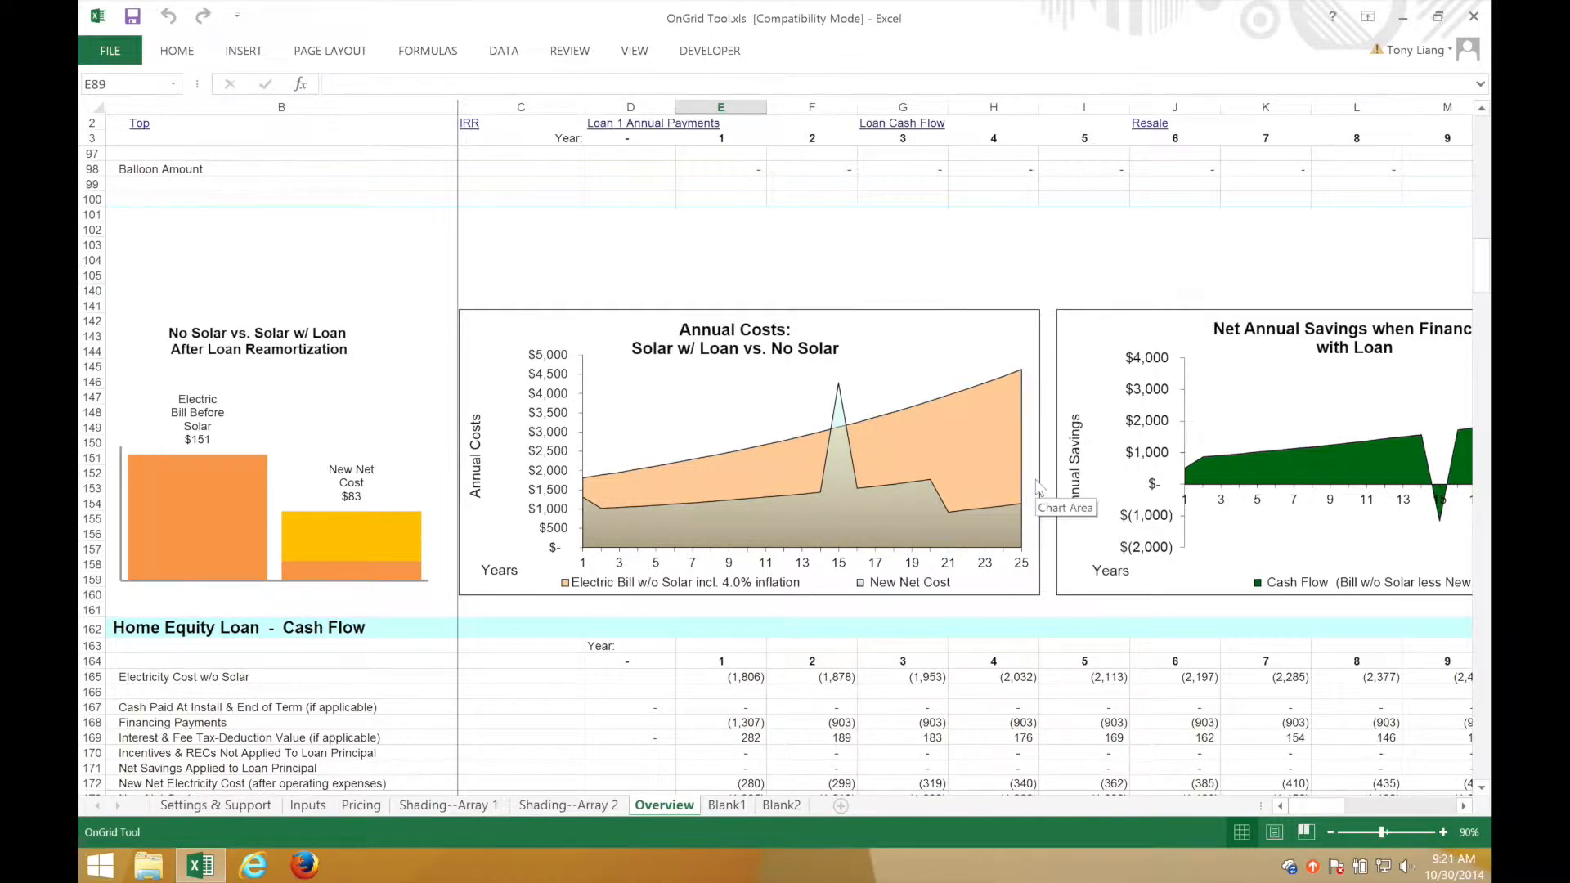
Step: Reset the Financing section of the Inputs sheet to its defaults
left_click(307, 805)
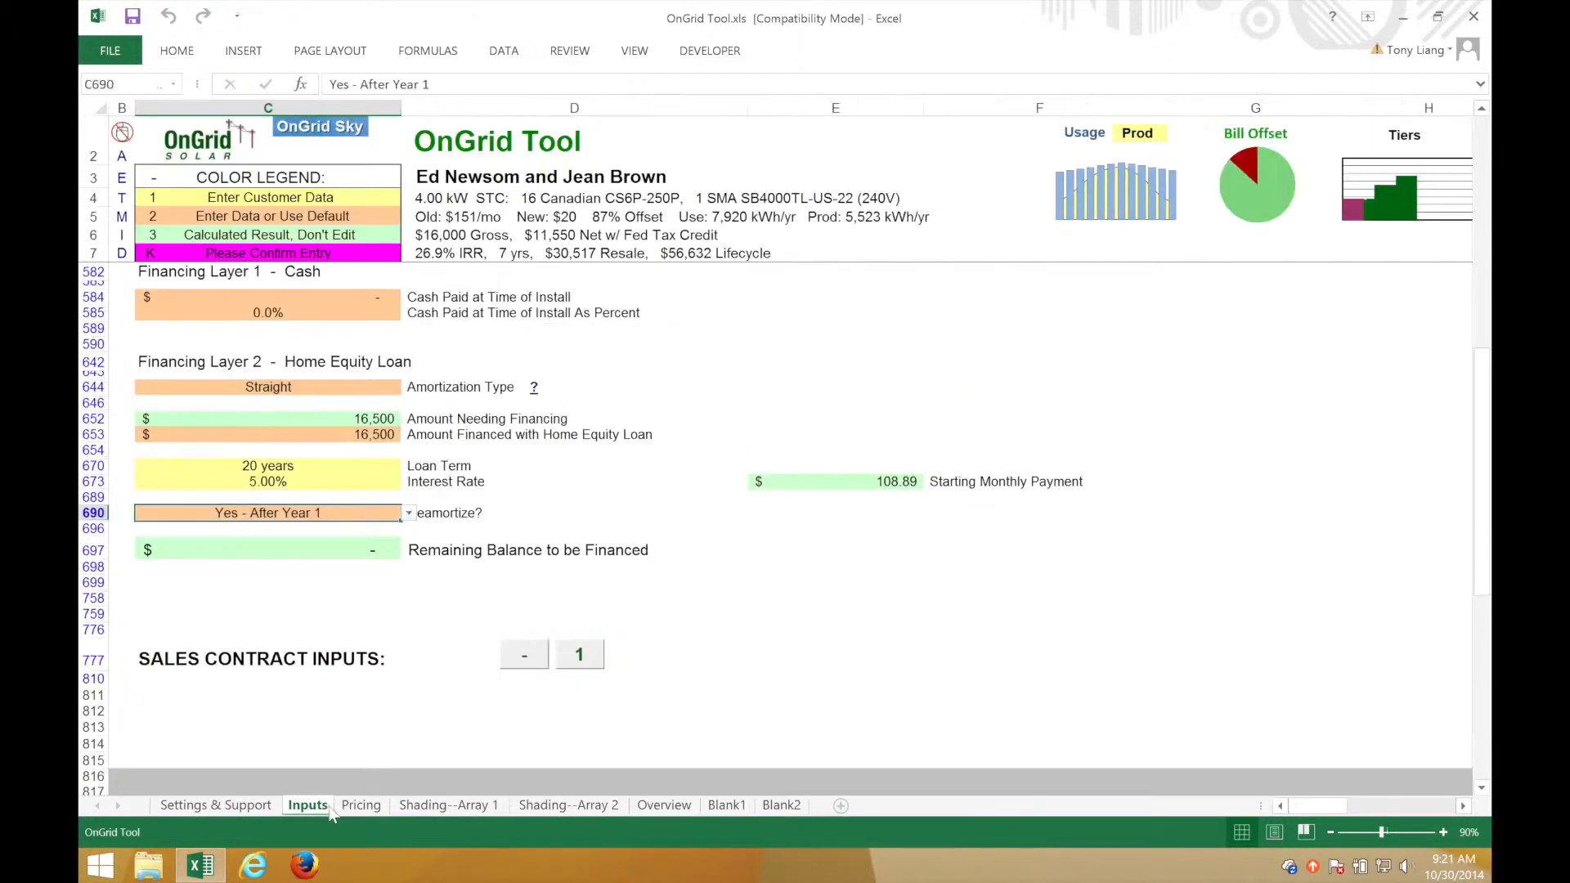
scroll(686, 570, "up", 5)
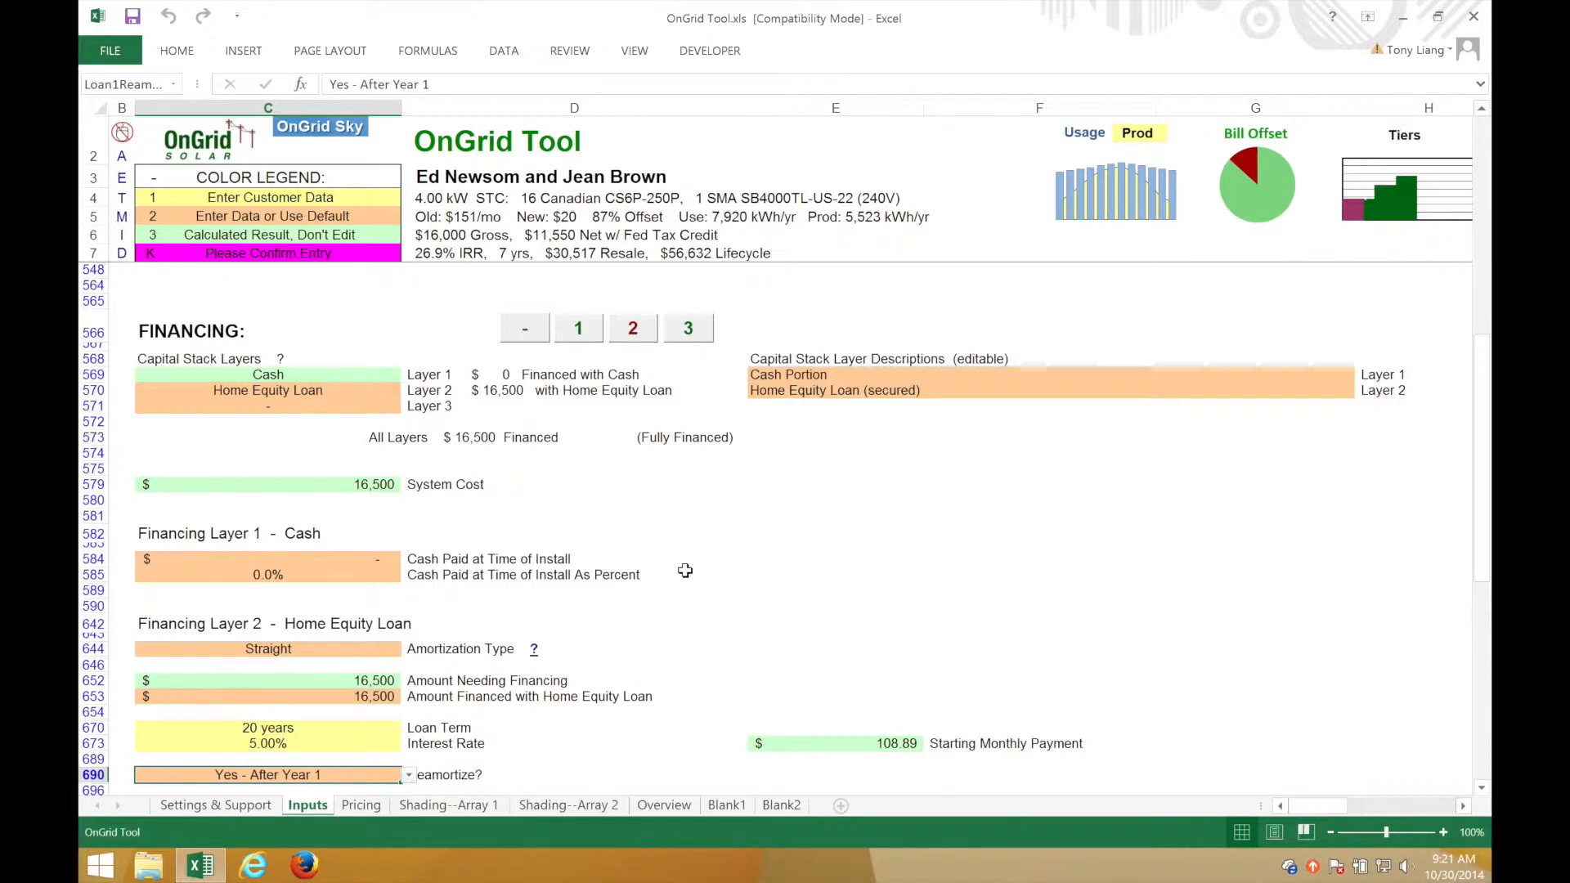
left_click(284, 391)
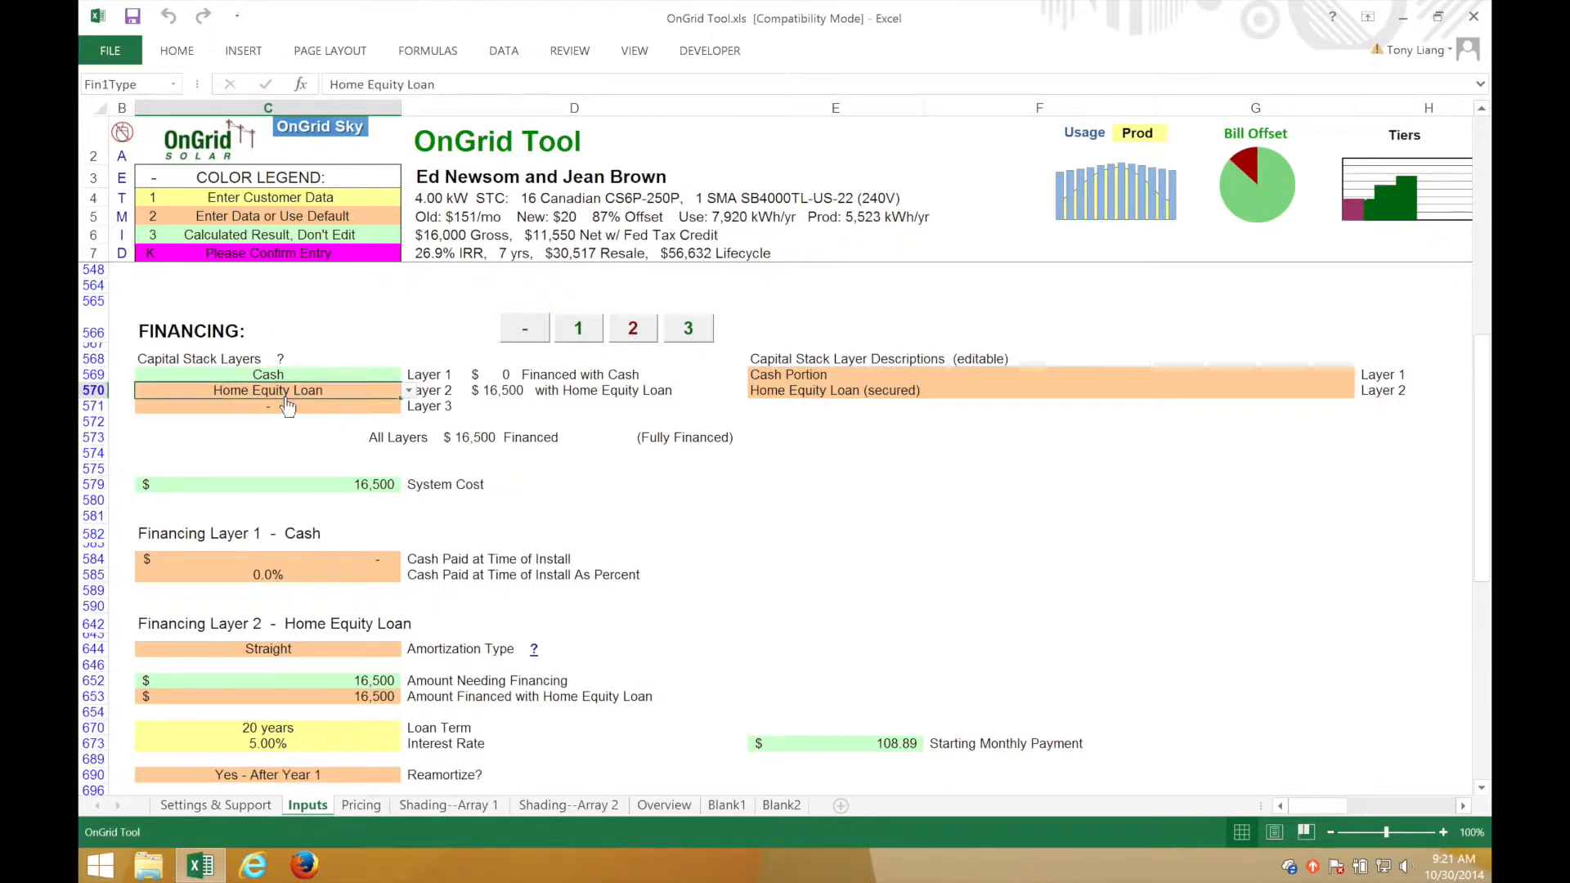
left_click(1268, 465)
key("Right")
key("Right")
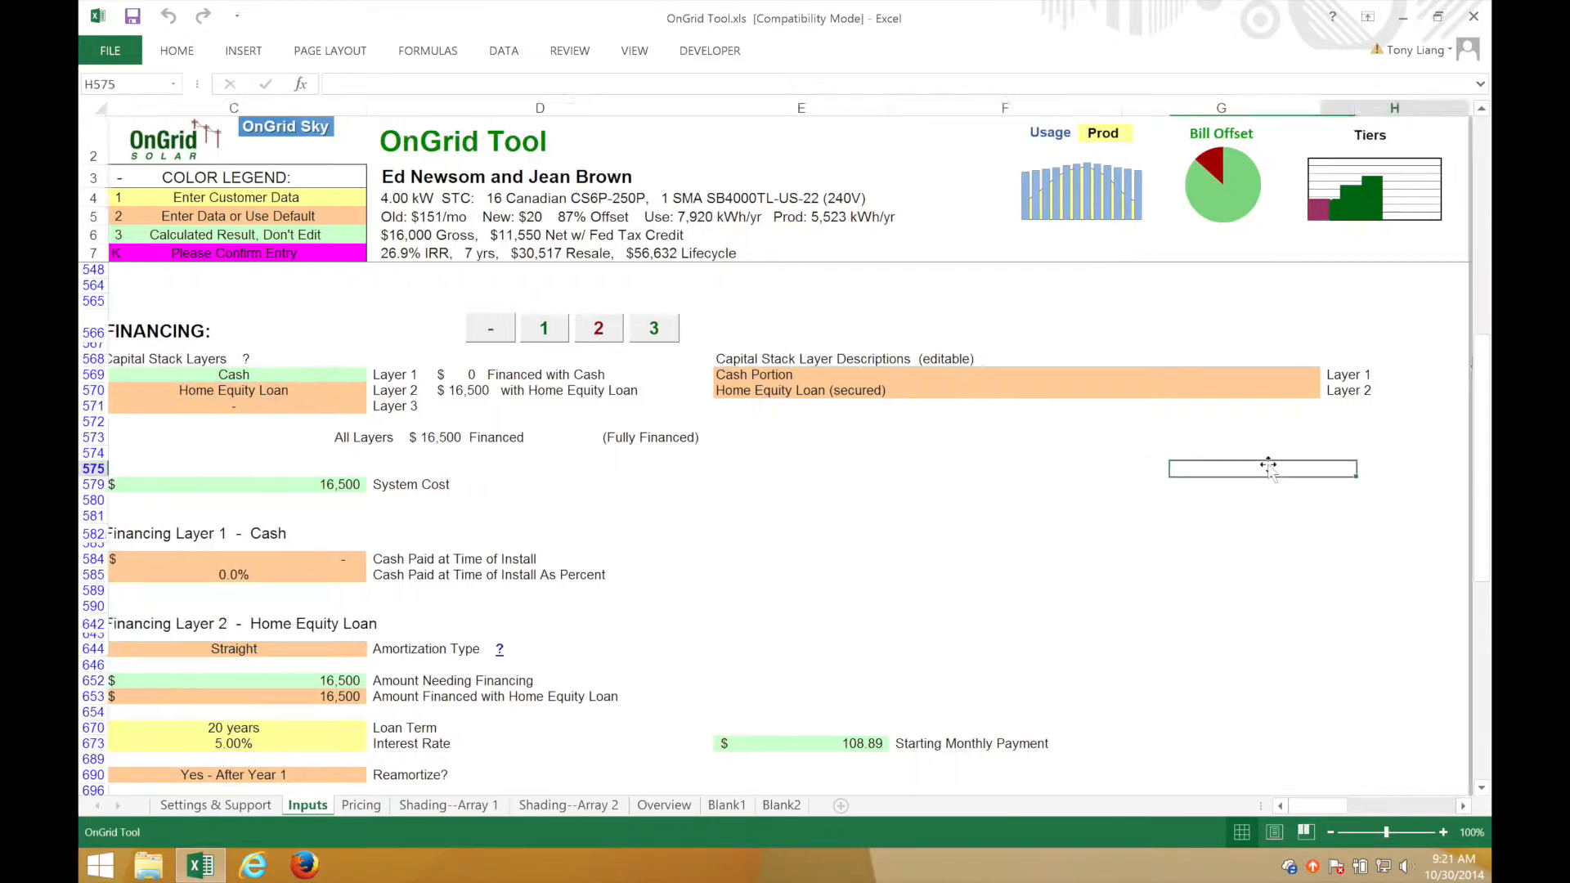
left_click(1218, 360)
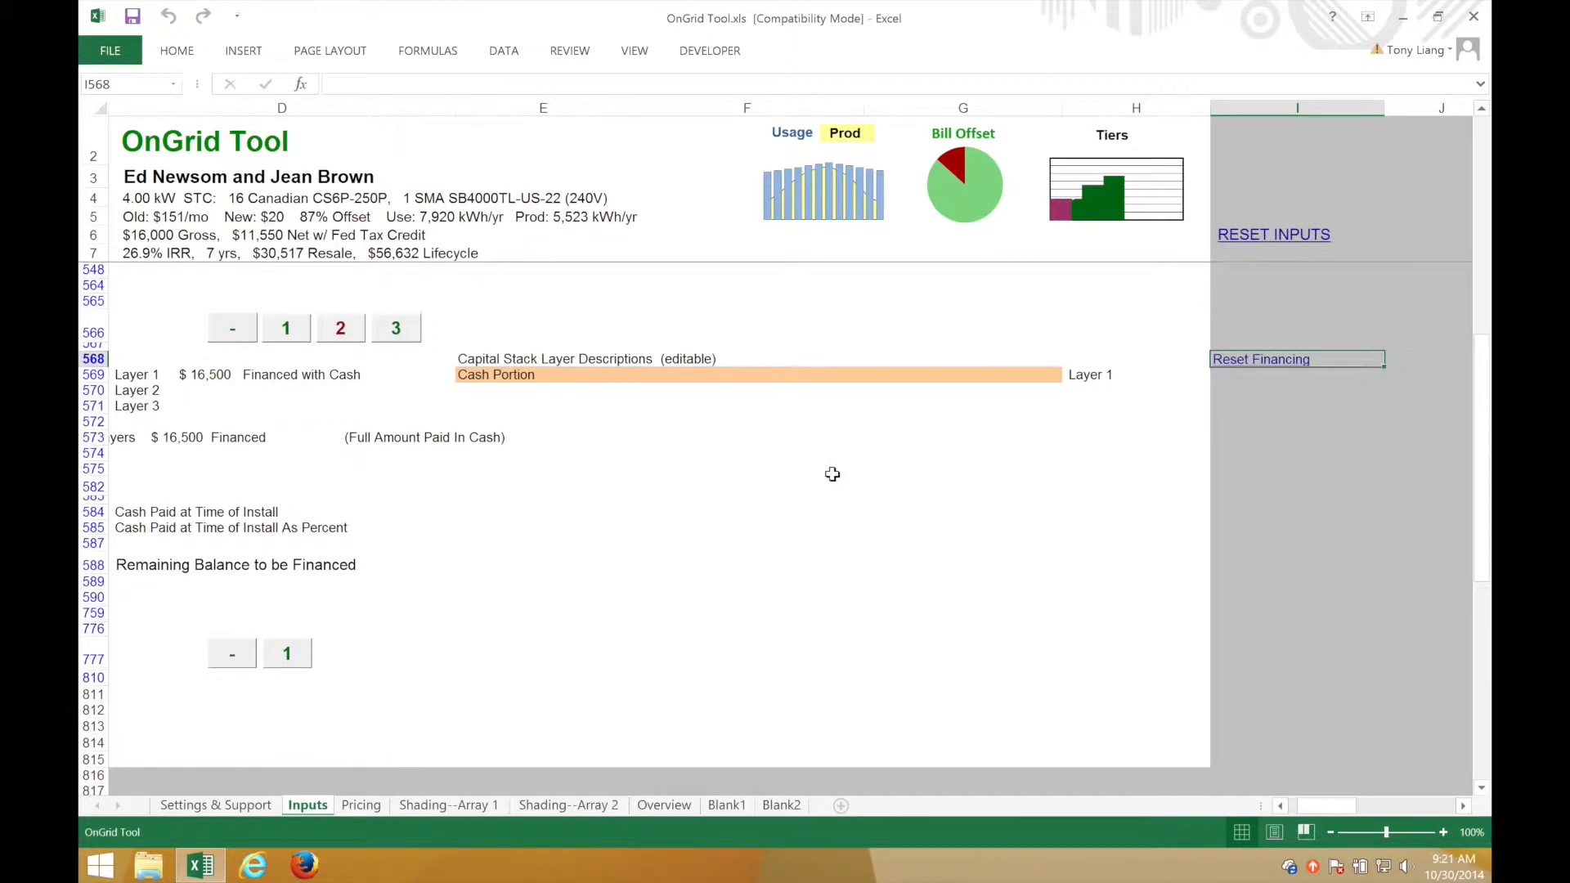
Step: Set Layer 2 of the capital stack to Personal Loan and change its layer description to Bridge Loan
left_click(342, 391)
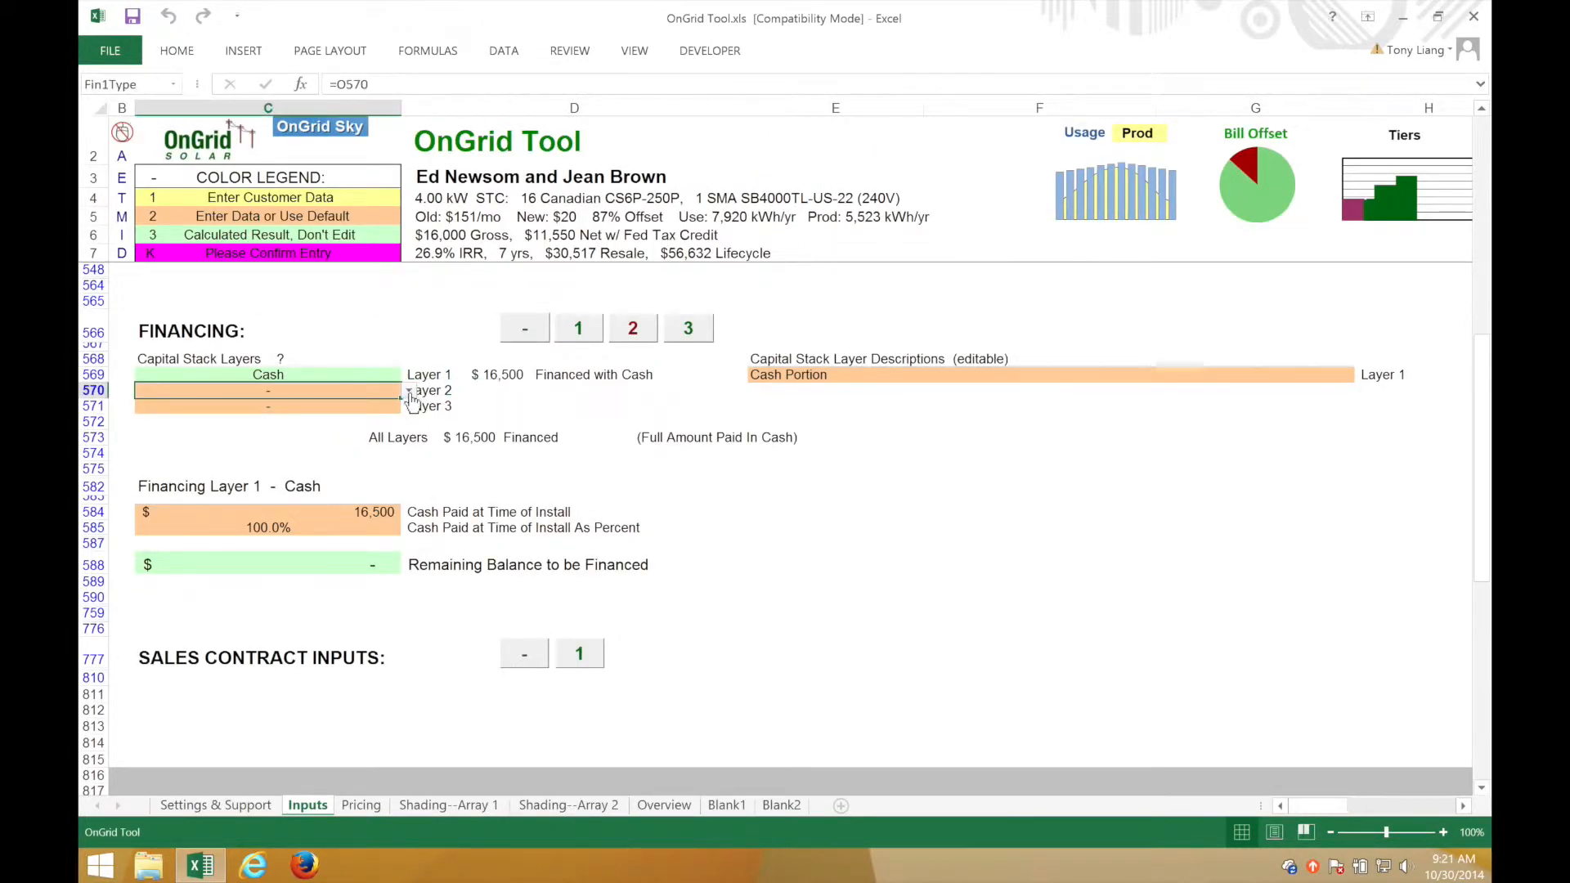
left_click(409, 392)
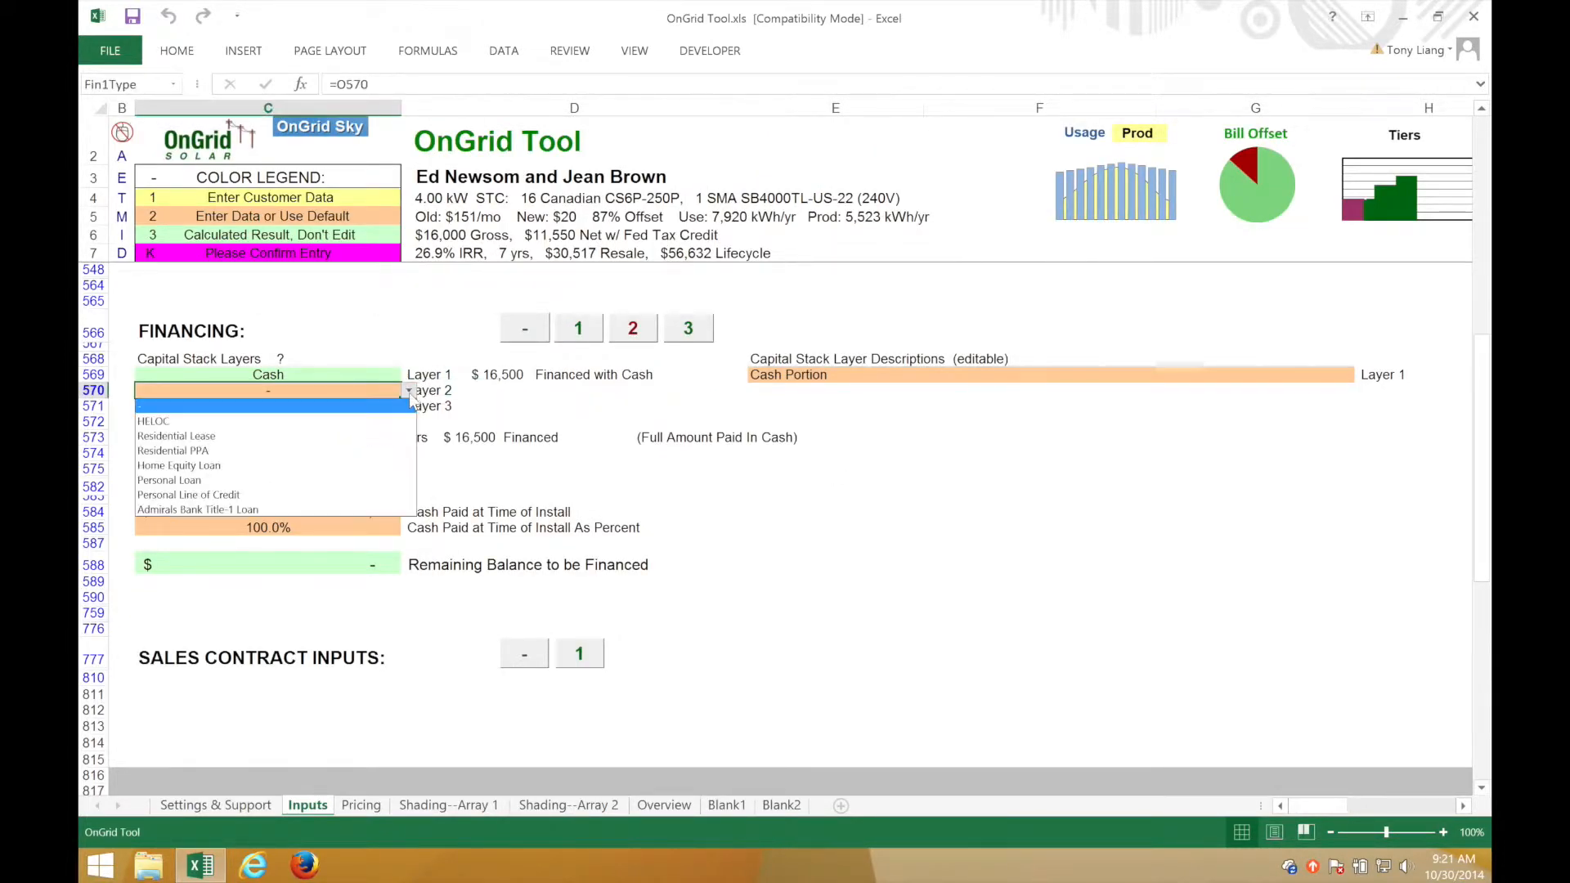
left_click(233, 483)
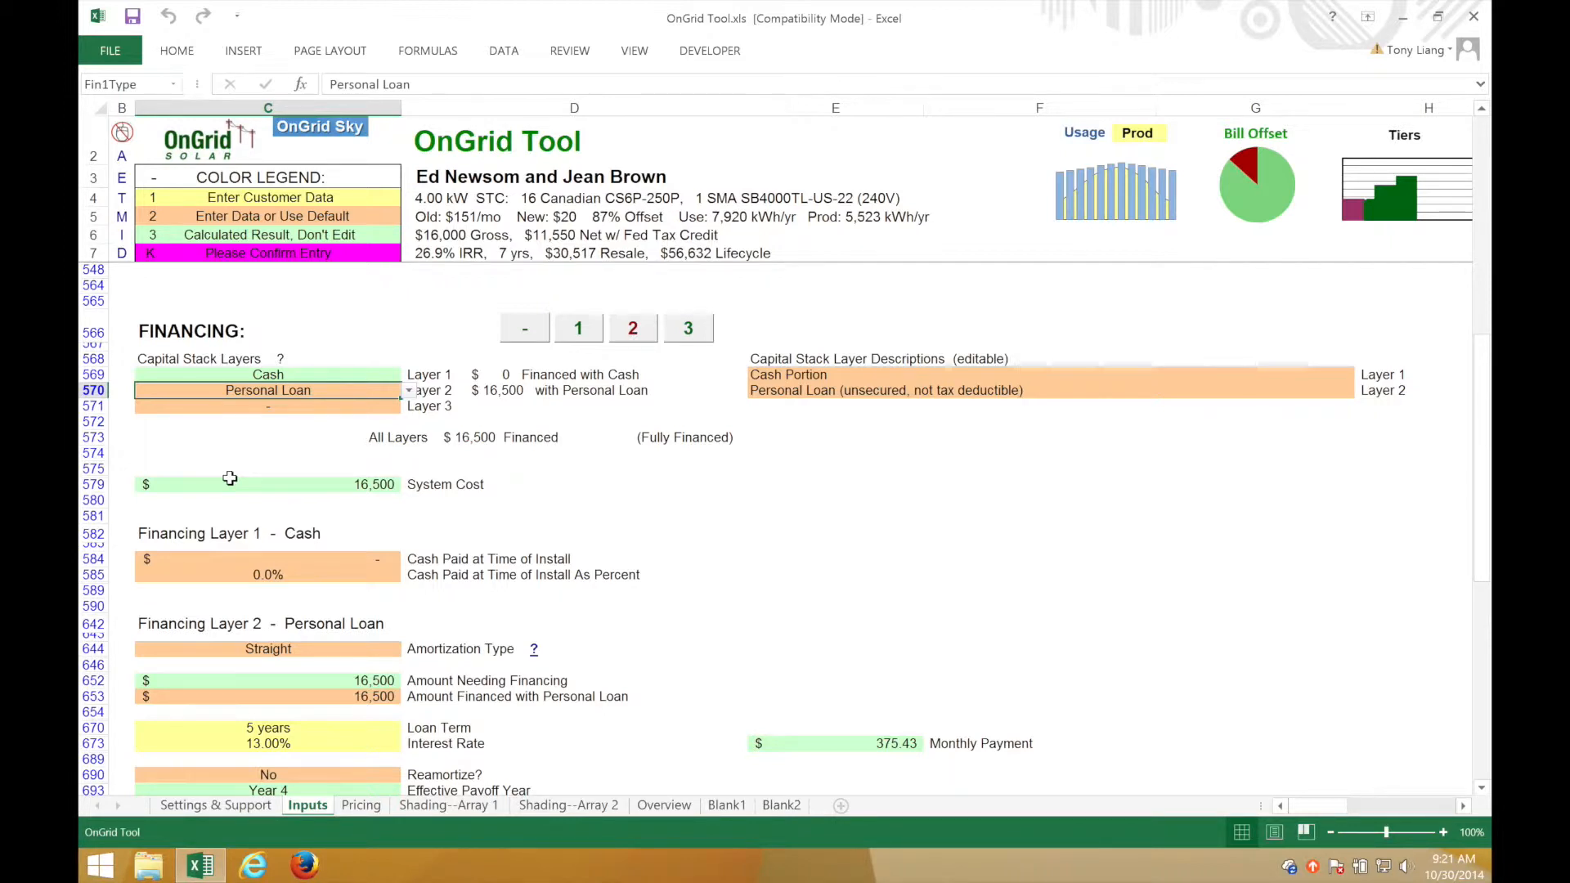
left_click(834, 391)
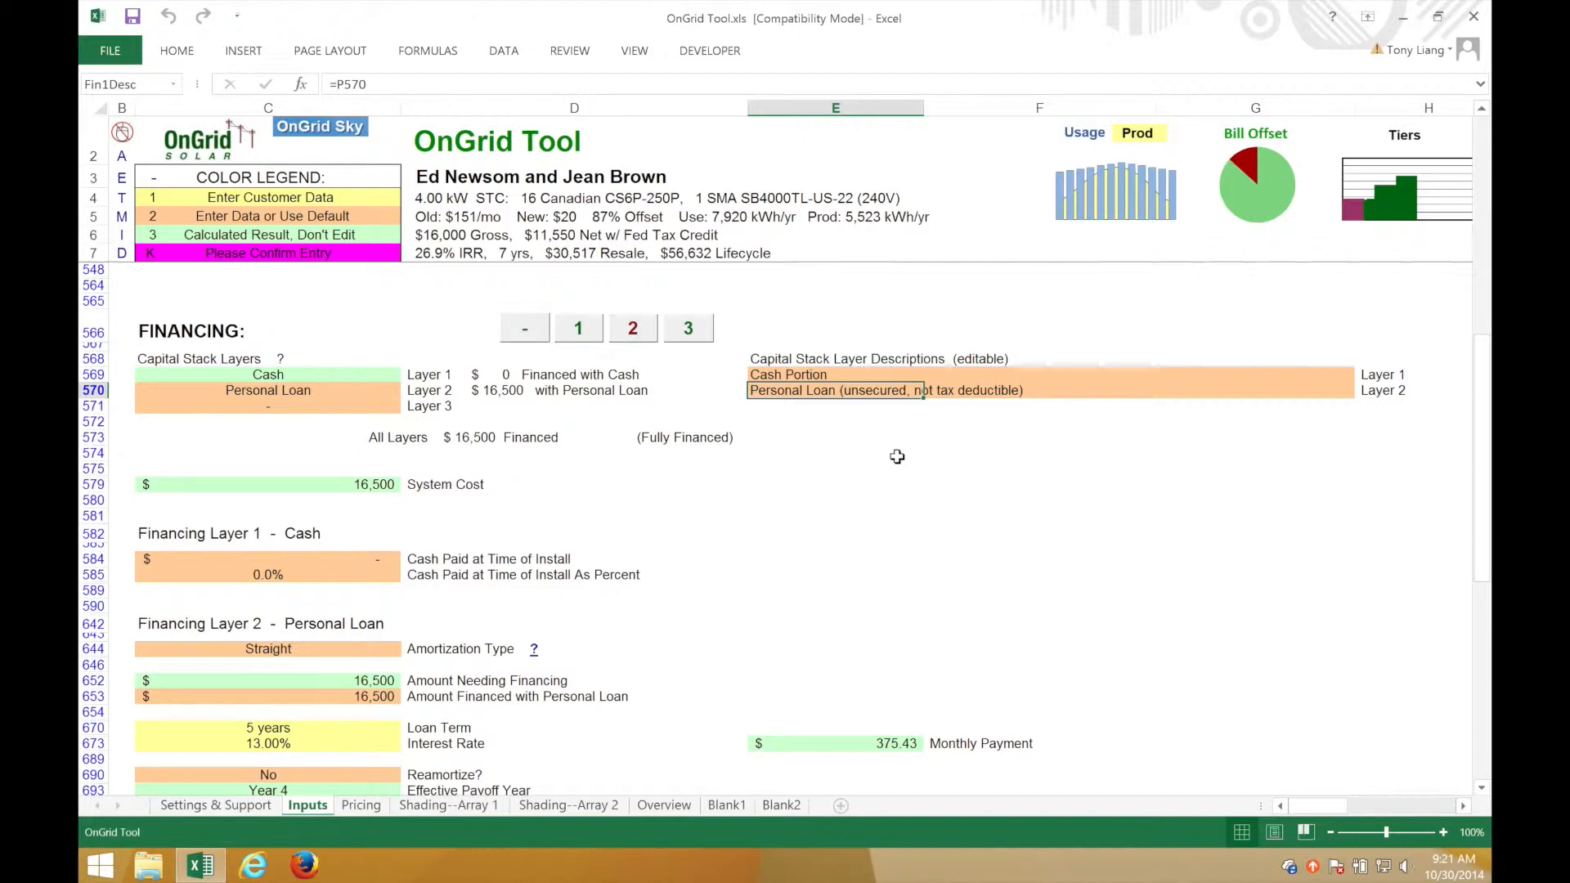
type("Br")
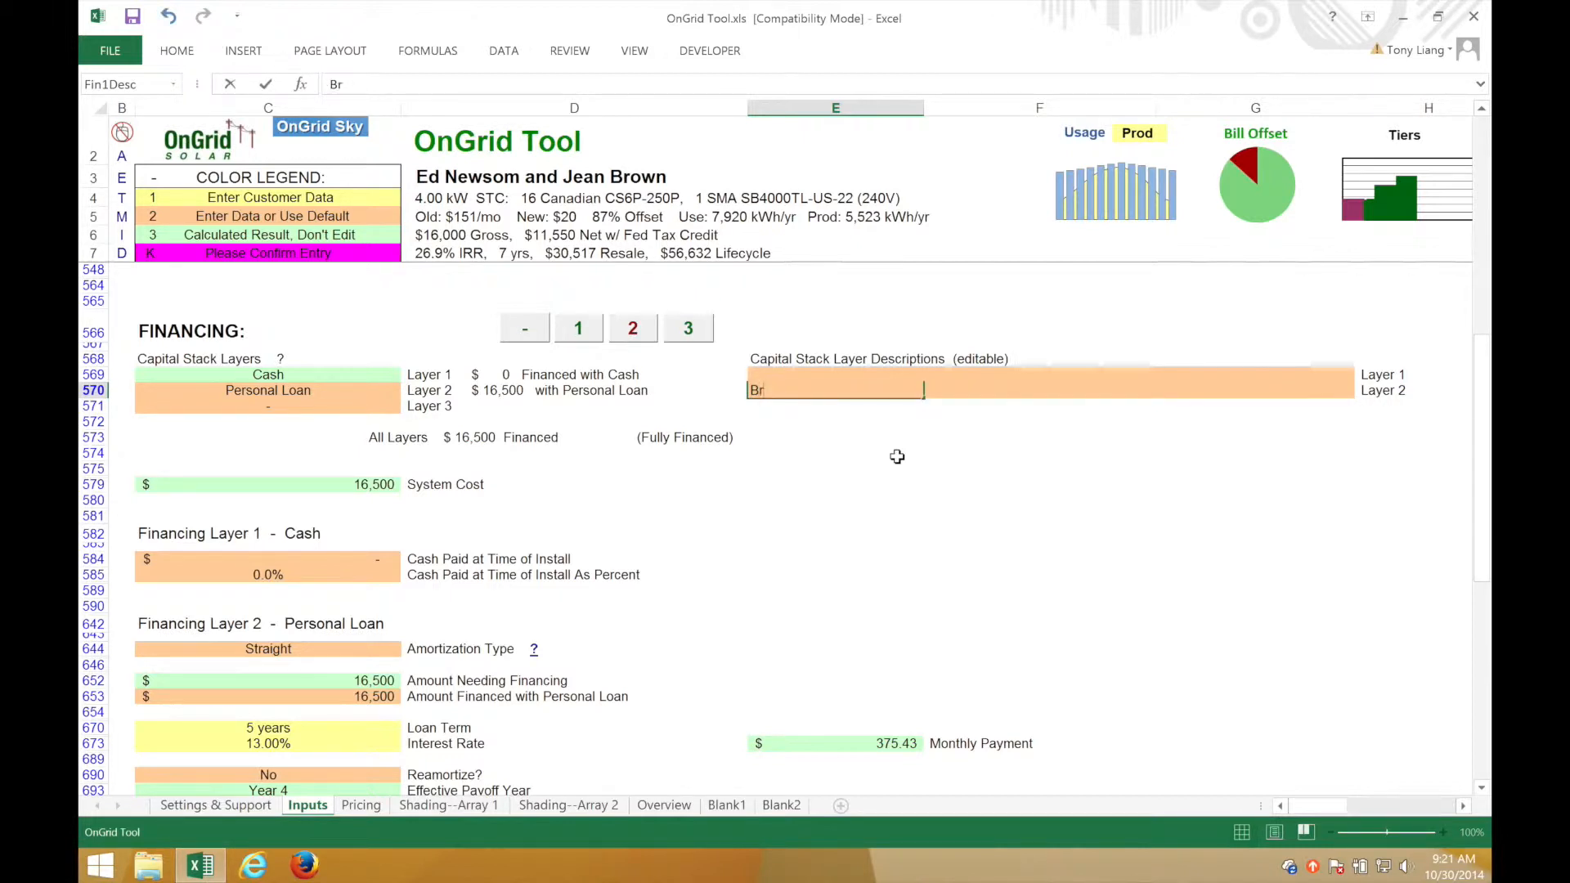
type("idge Loan")
key("Return")
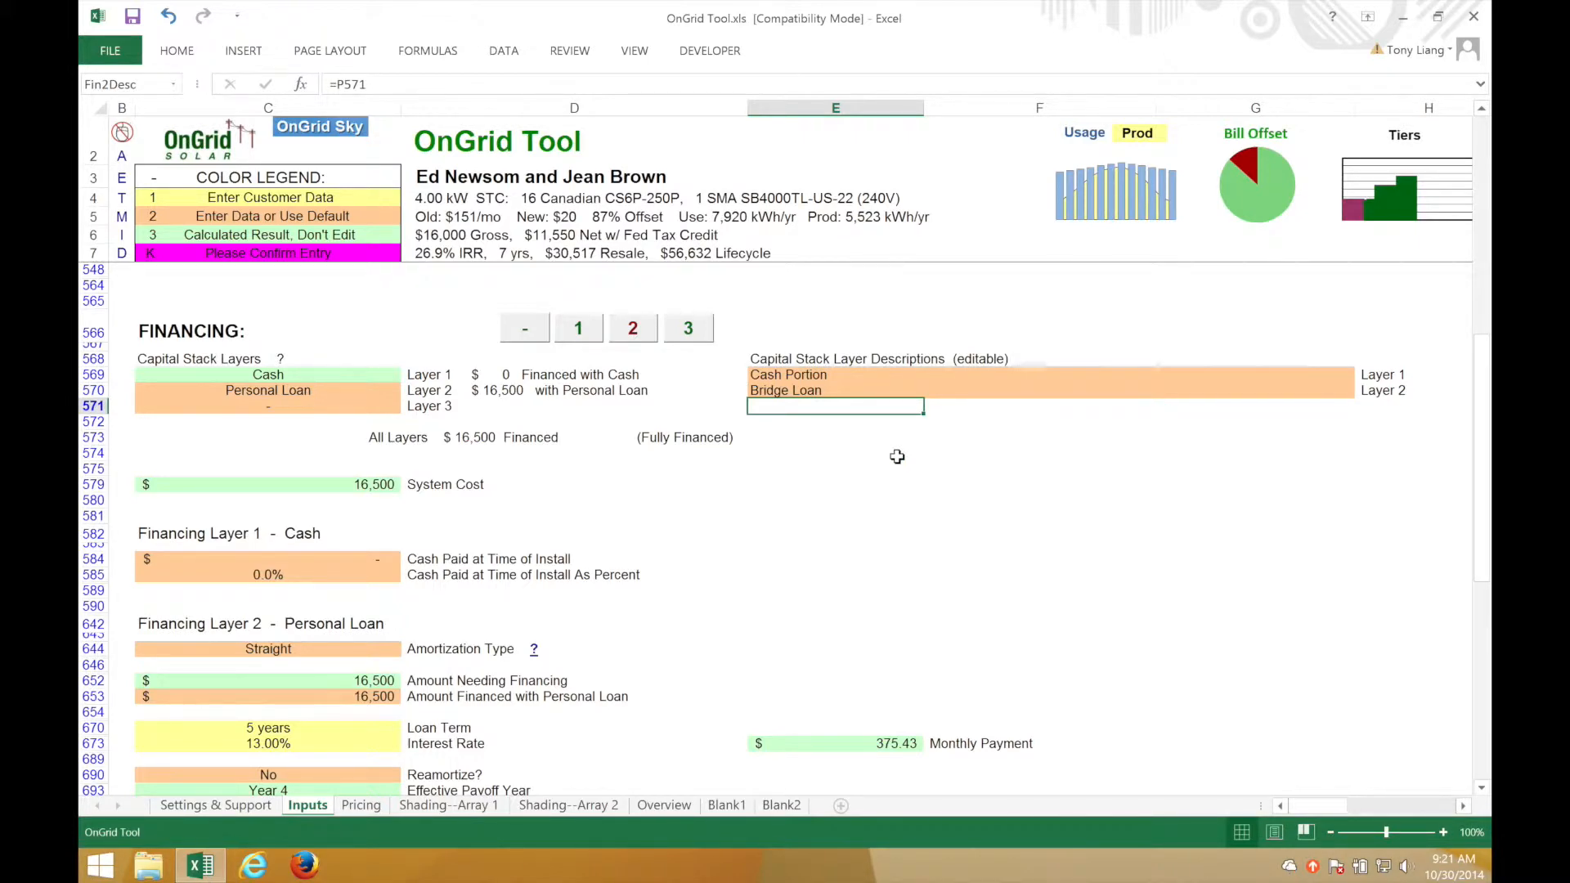
Step: Look up the Federal Tax Credit in the cost summary and set the amount financed with the personal loan to 4950
scroll(710, 464, "up", 5)
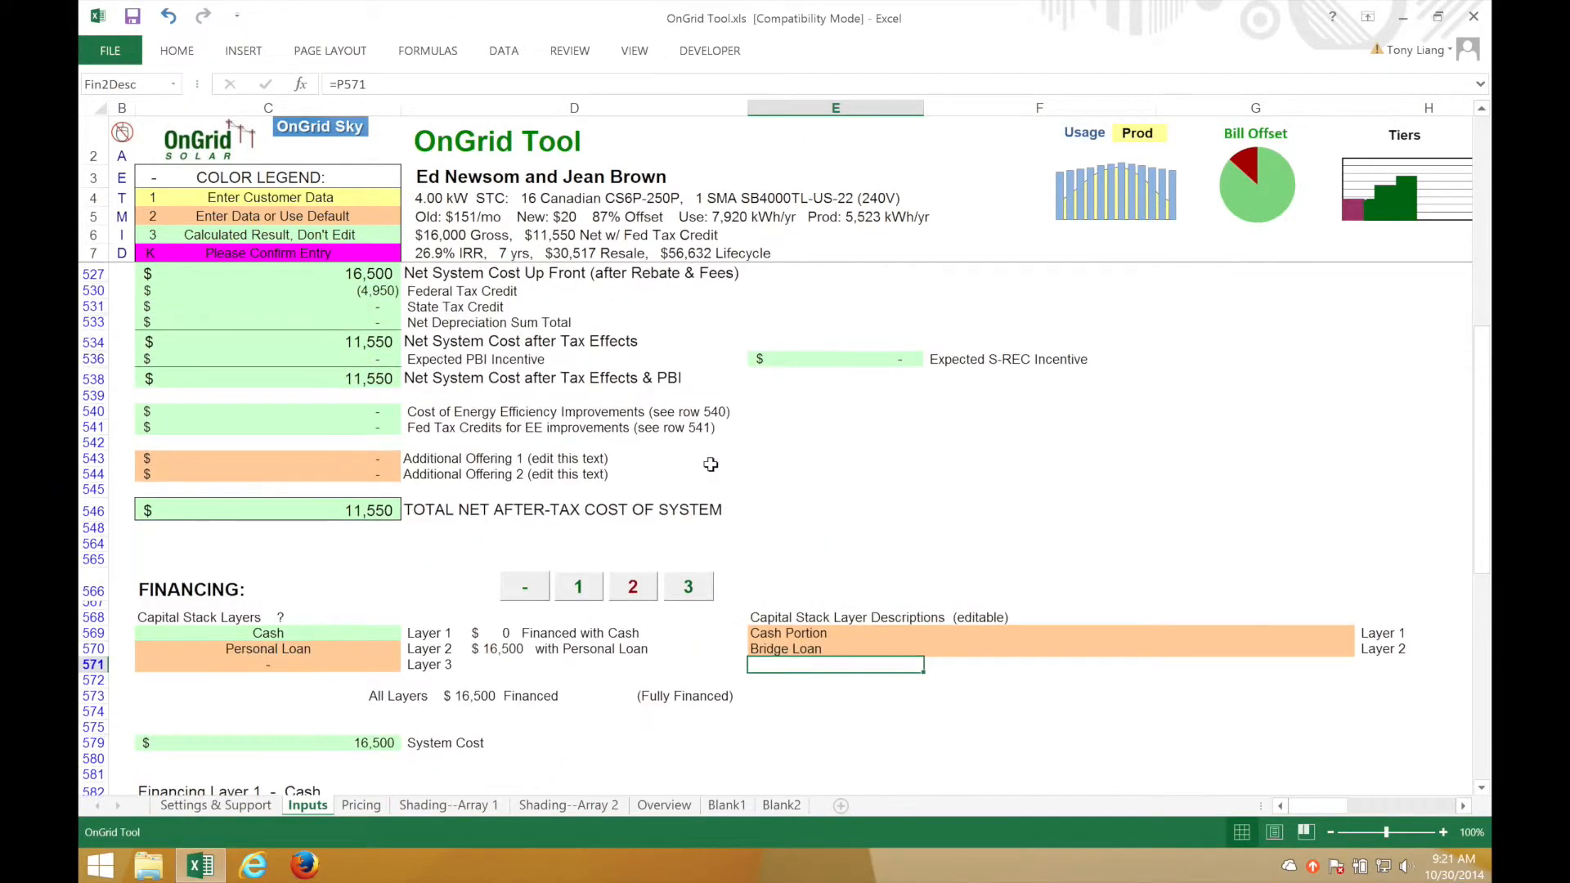
left_click(376, 292)
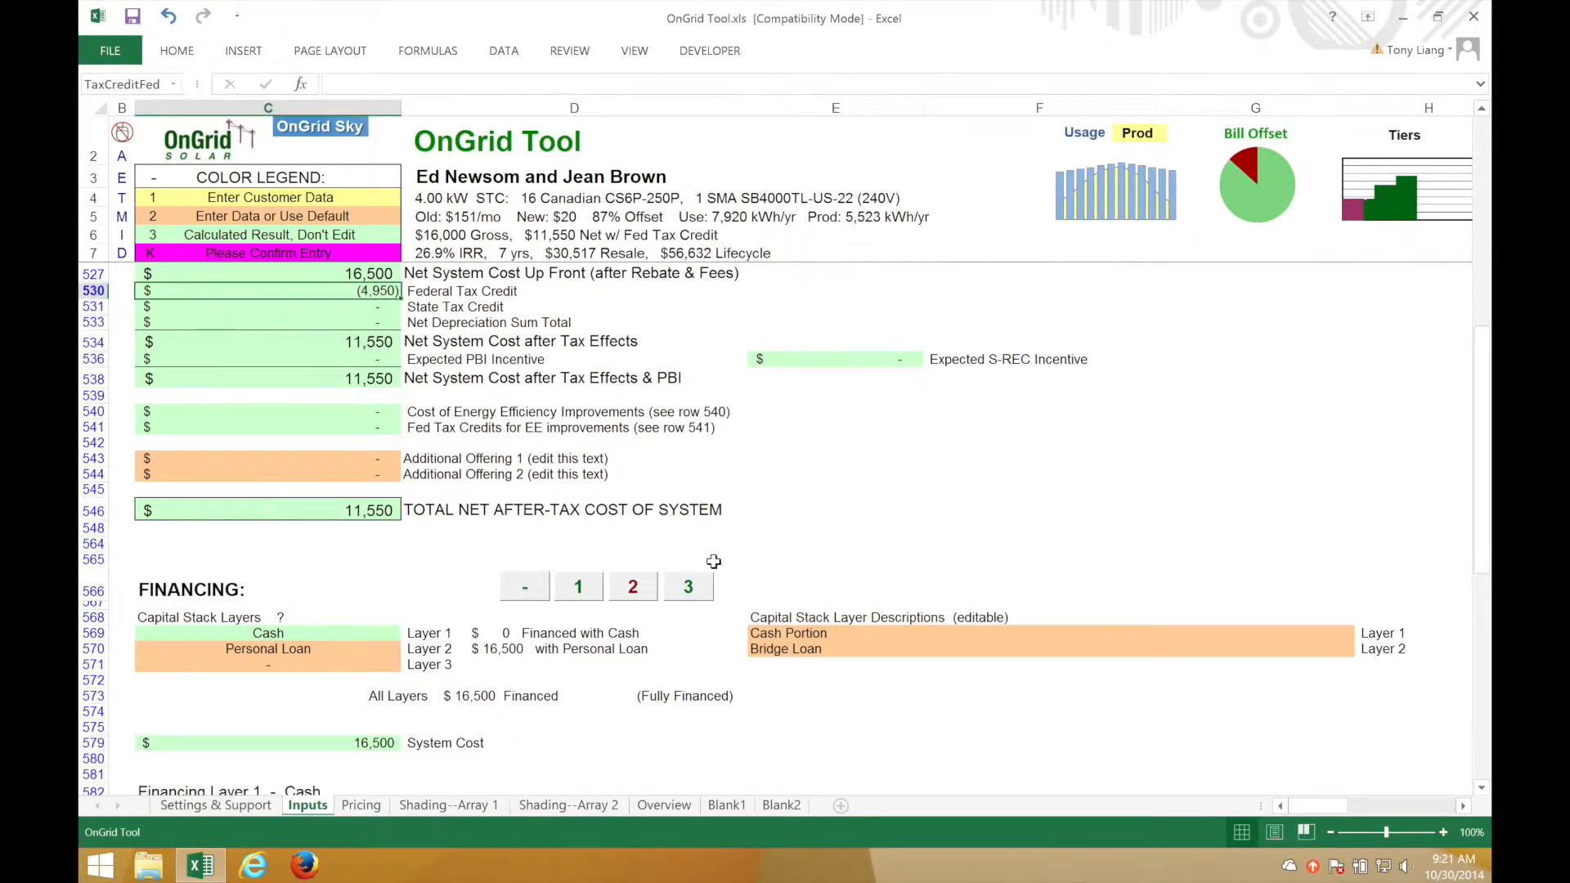
scroll(711, 556, "down", 5)
scroll(714, 561, "down", 1)
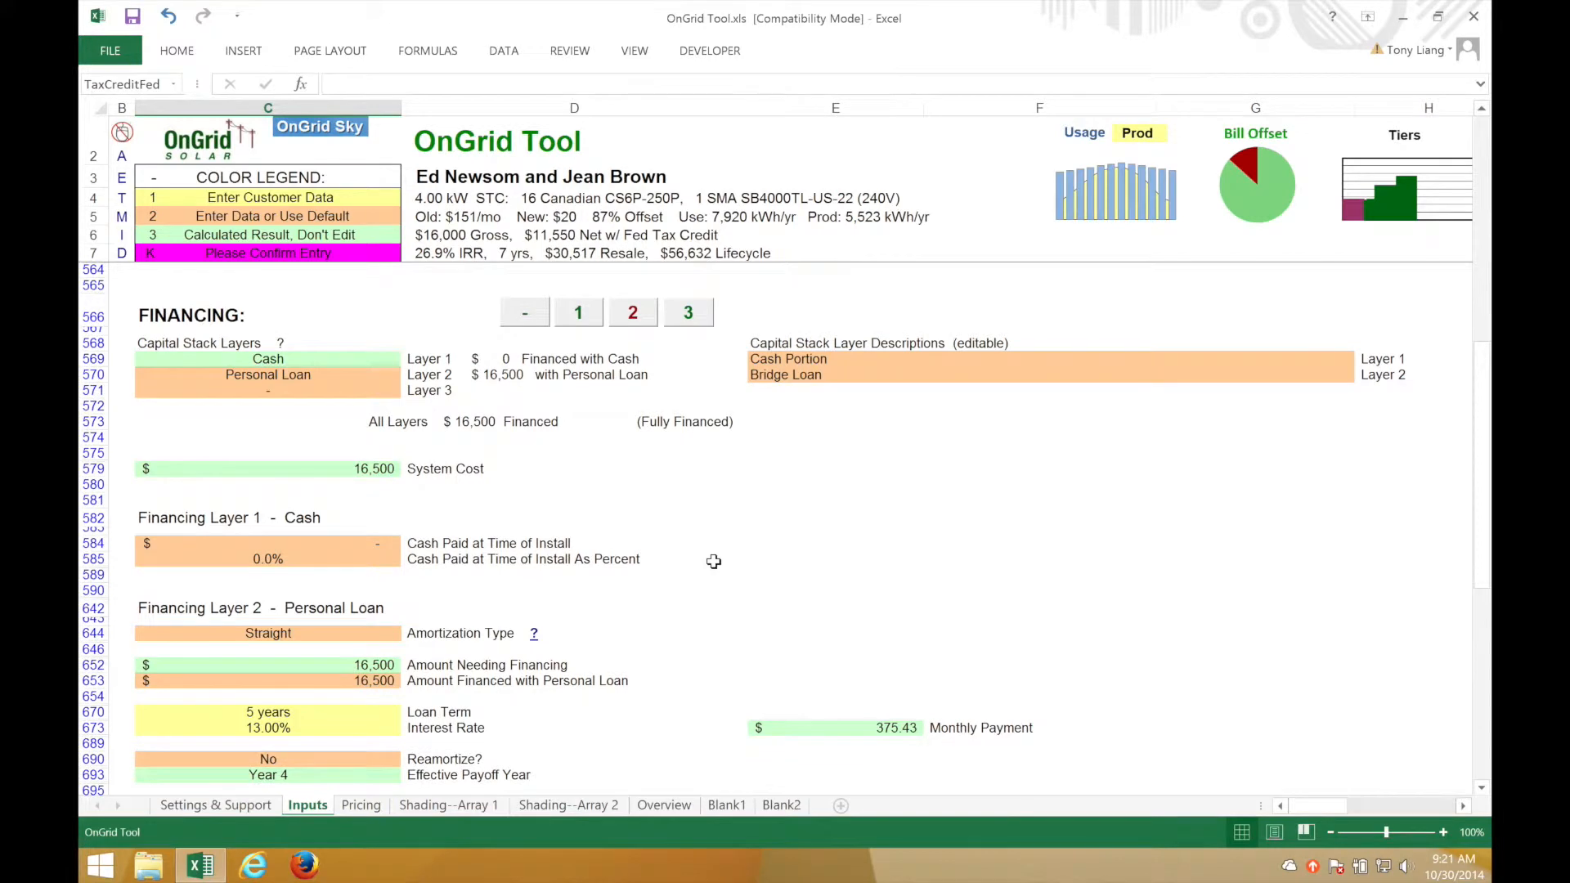
scroll(712, 556, "down", 3)
left_click(604, 532)
type("4950")
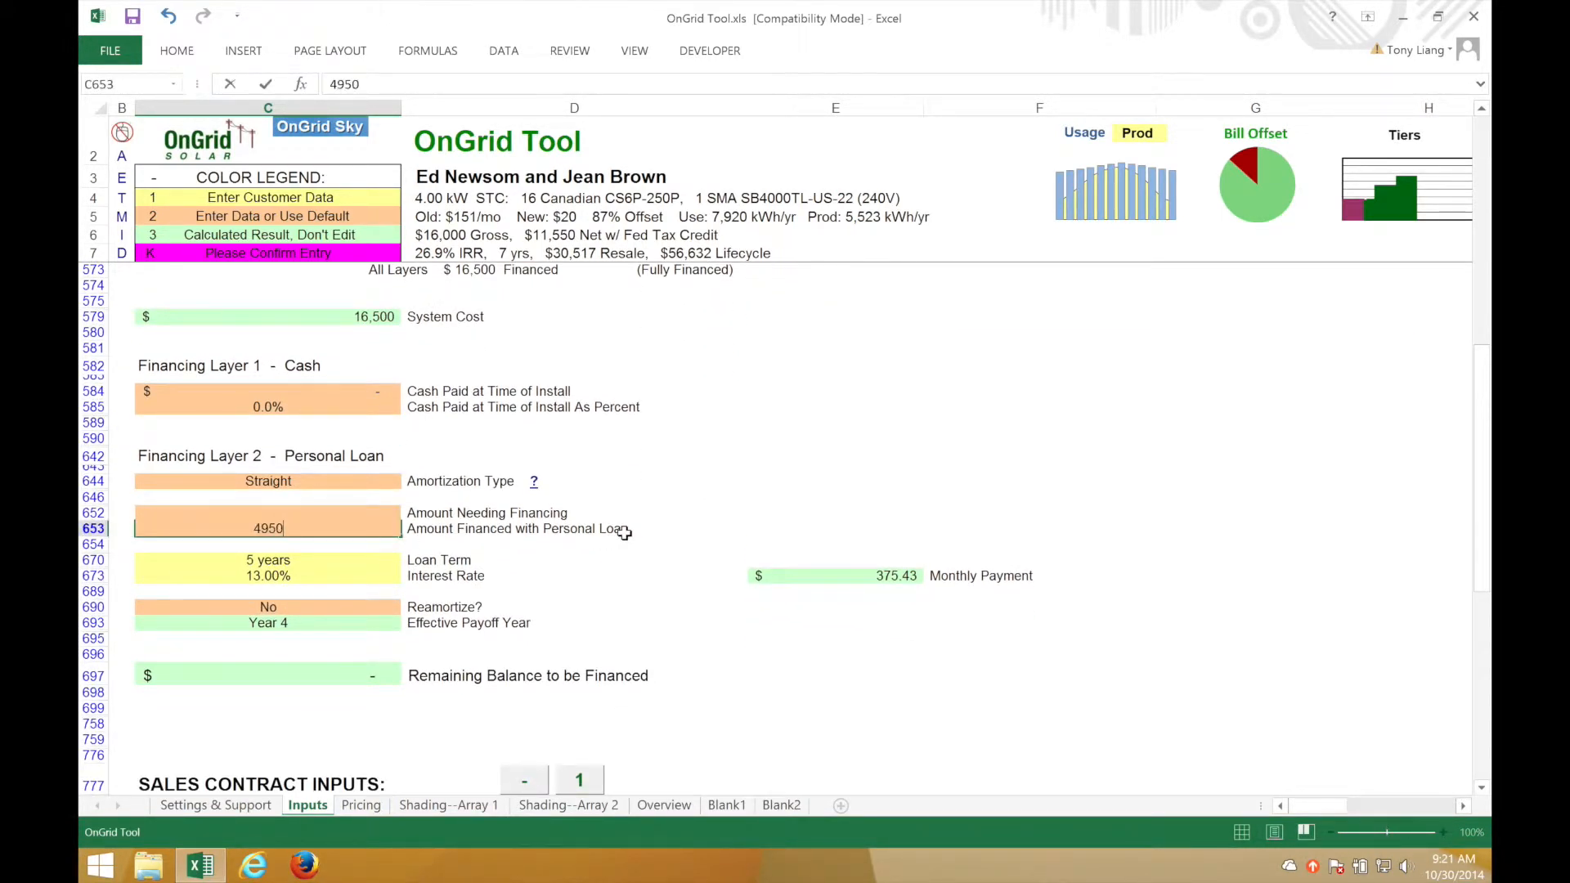
key("Return")
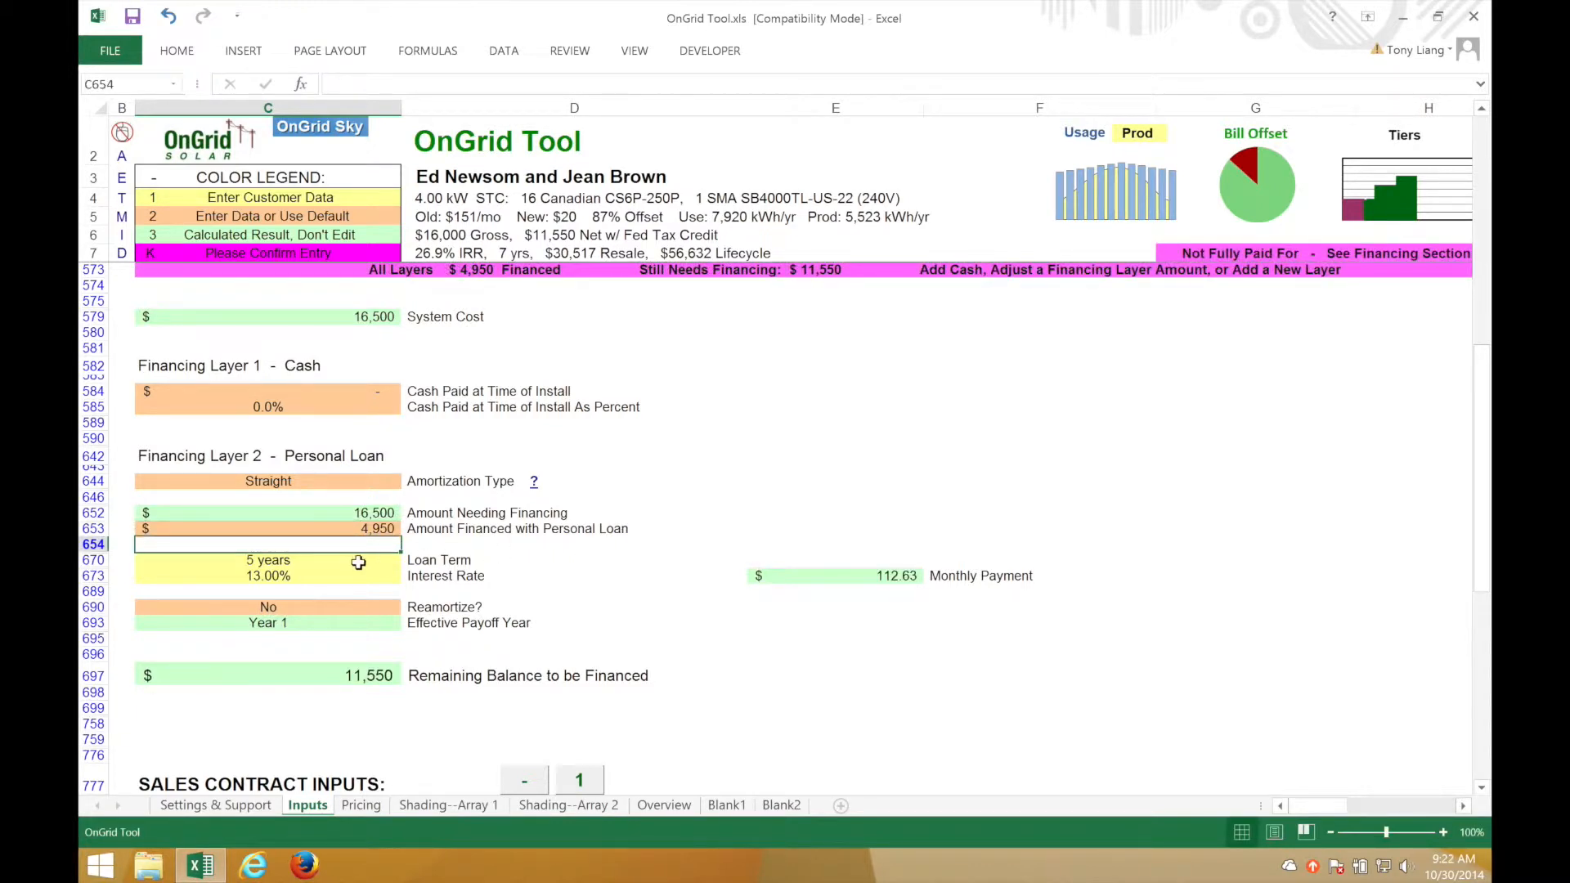
Step: Set the personal loan's term to 1 year and its interest rate to 0%
key("Down")
type("1")
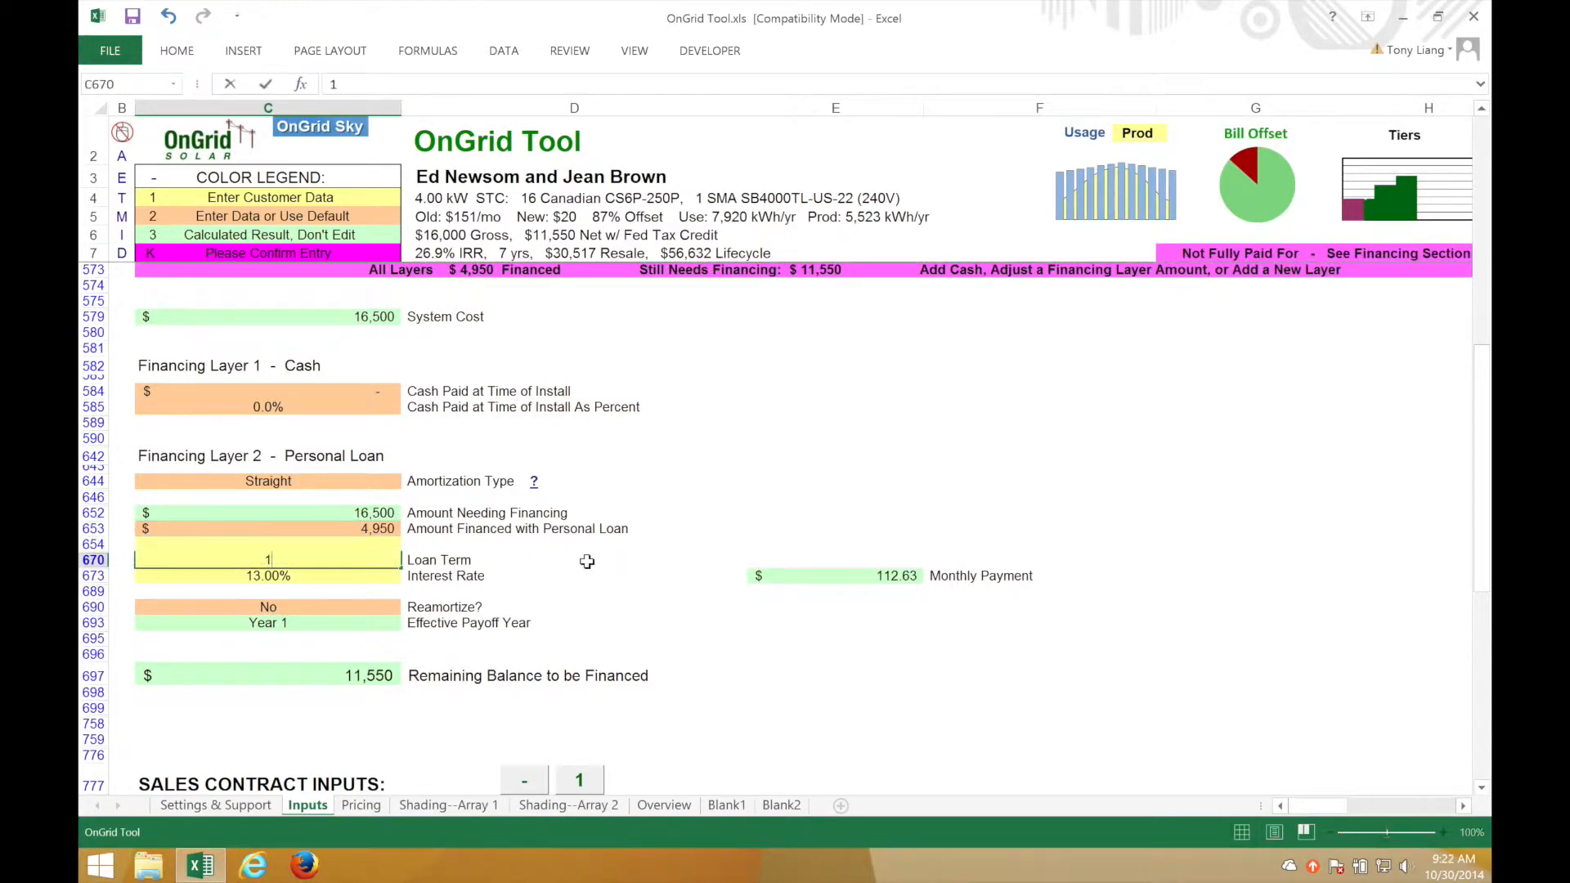
key("Return")
type("0")
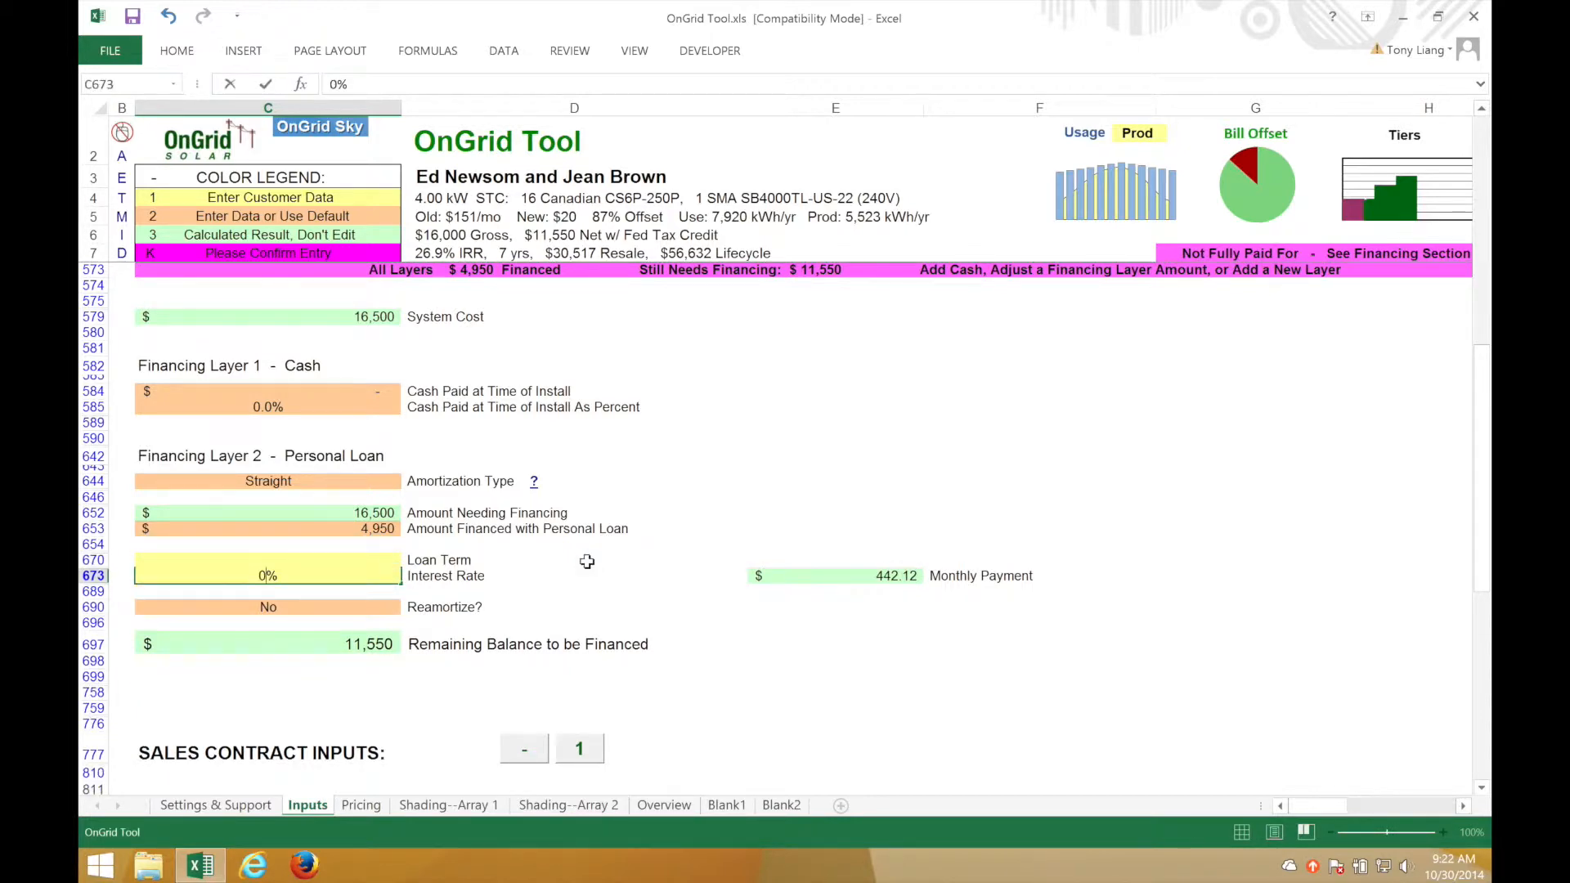
key("Return")
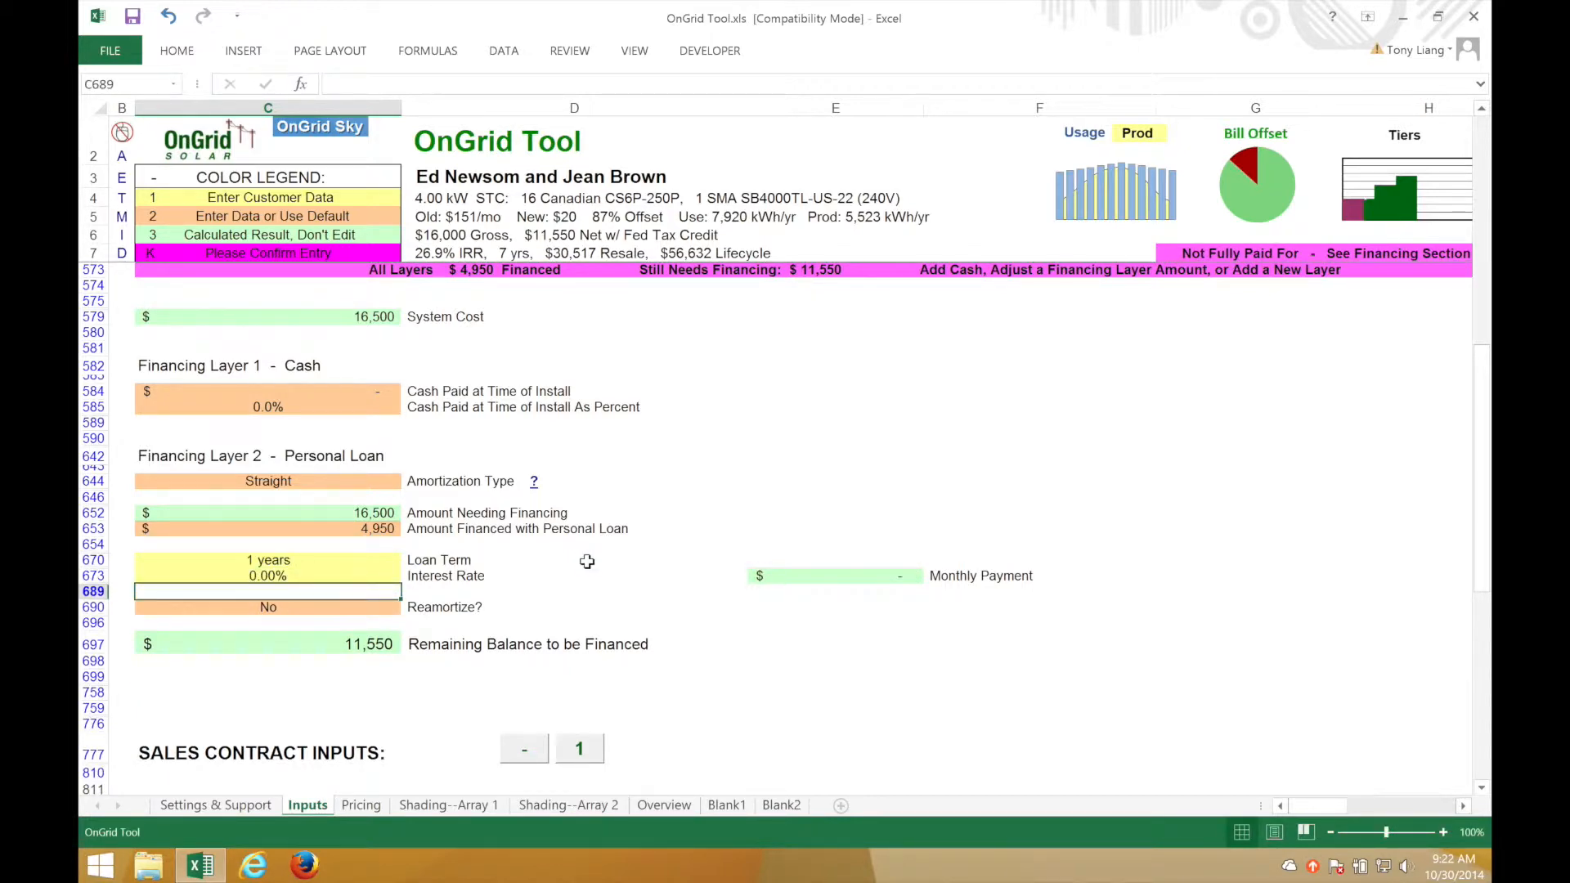
Step: Add a Home Equity Loan as Layer 3 of the capital stack and change its layer description to Main Loan
scroll(507, 489, "up", 3)
left_click(338, 393)
left_click(409, 393)
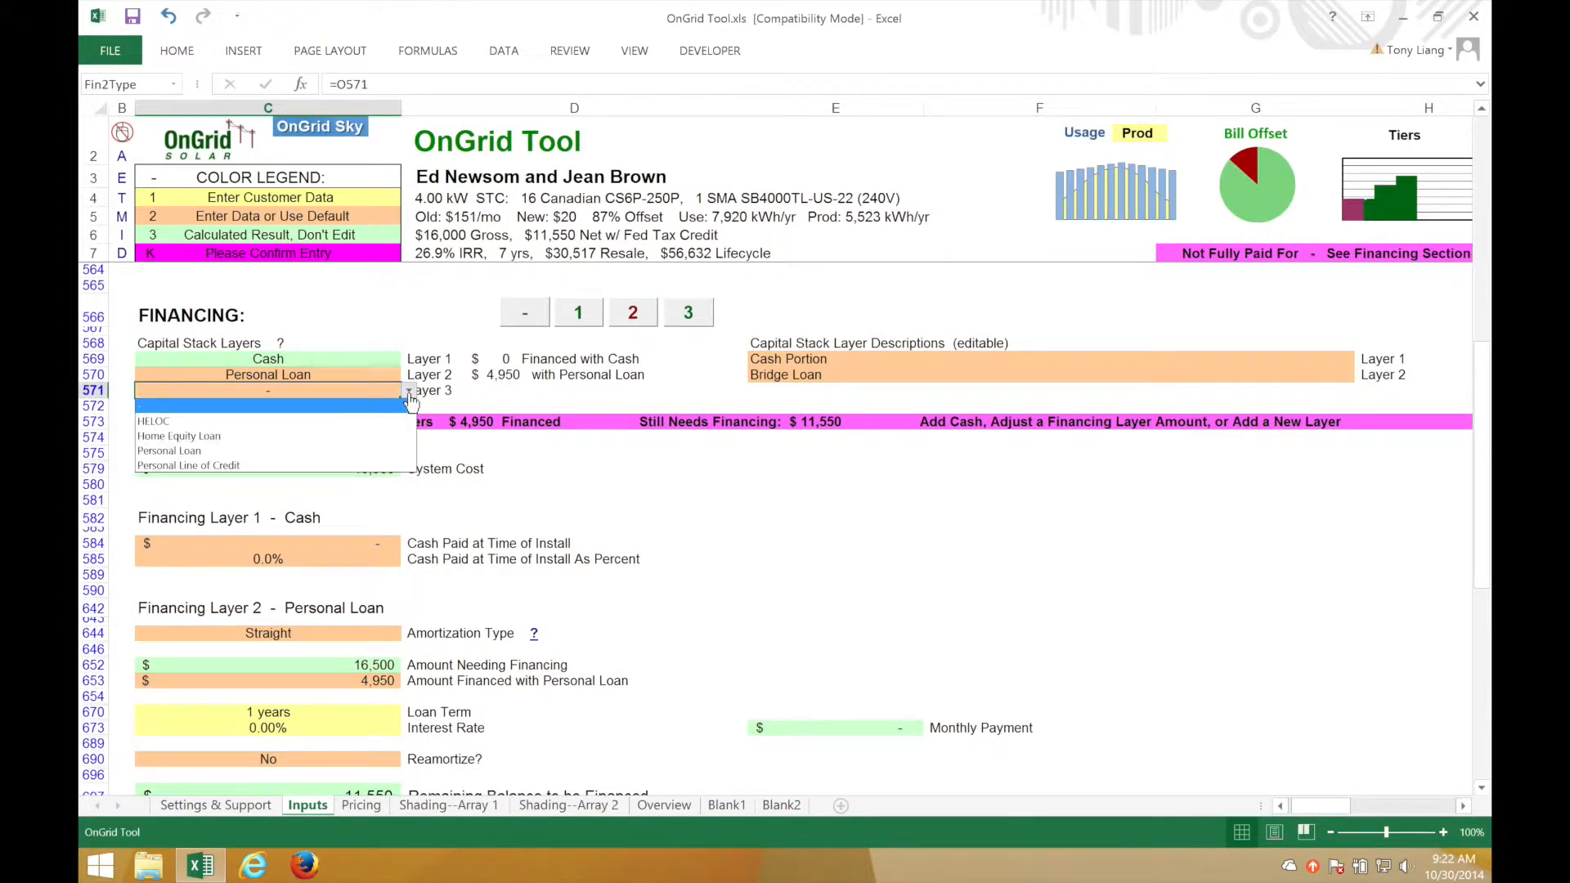
left_click(231, 442)
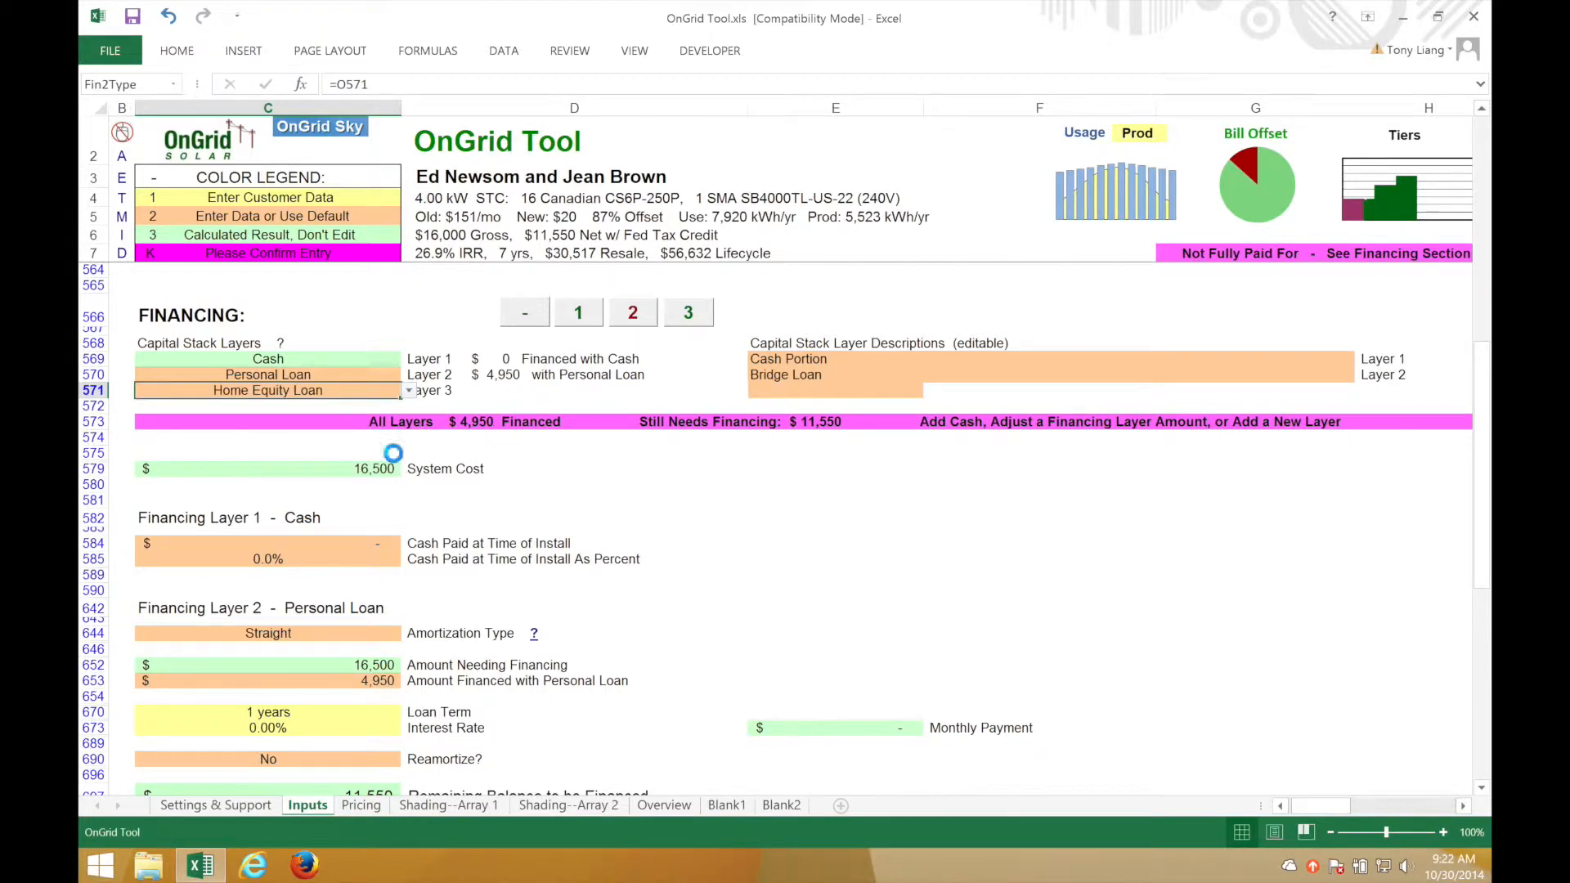
left_click(863, 390)
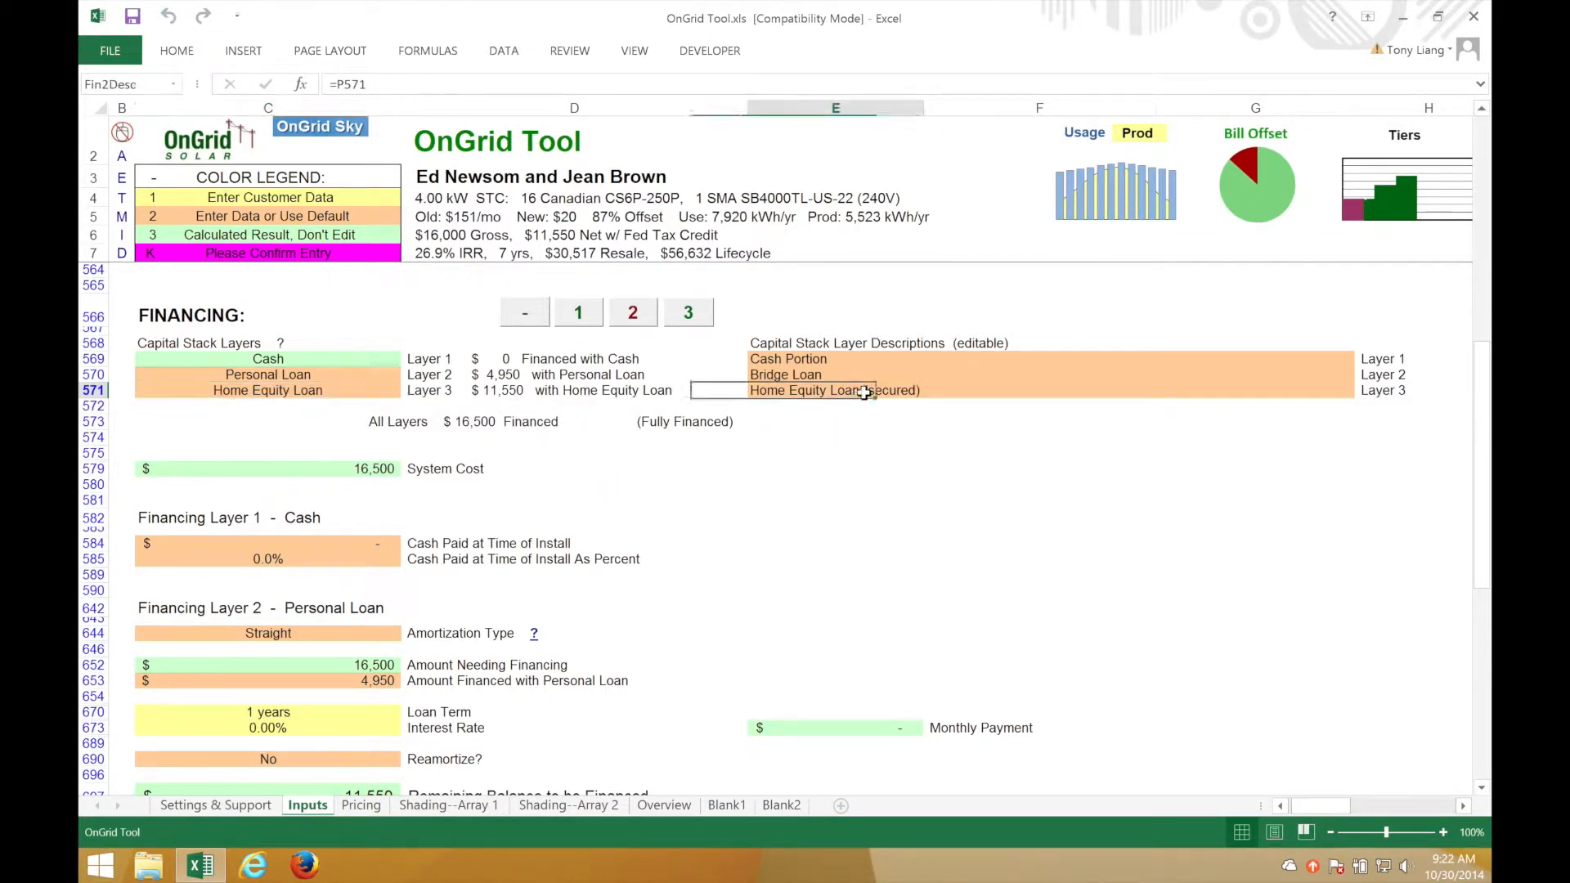
type("Main Loan")
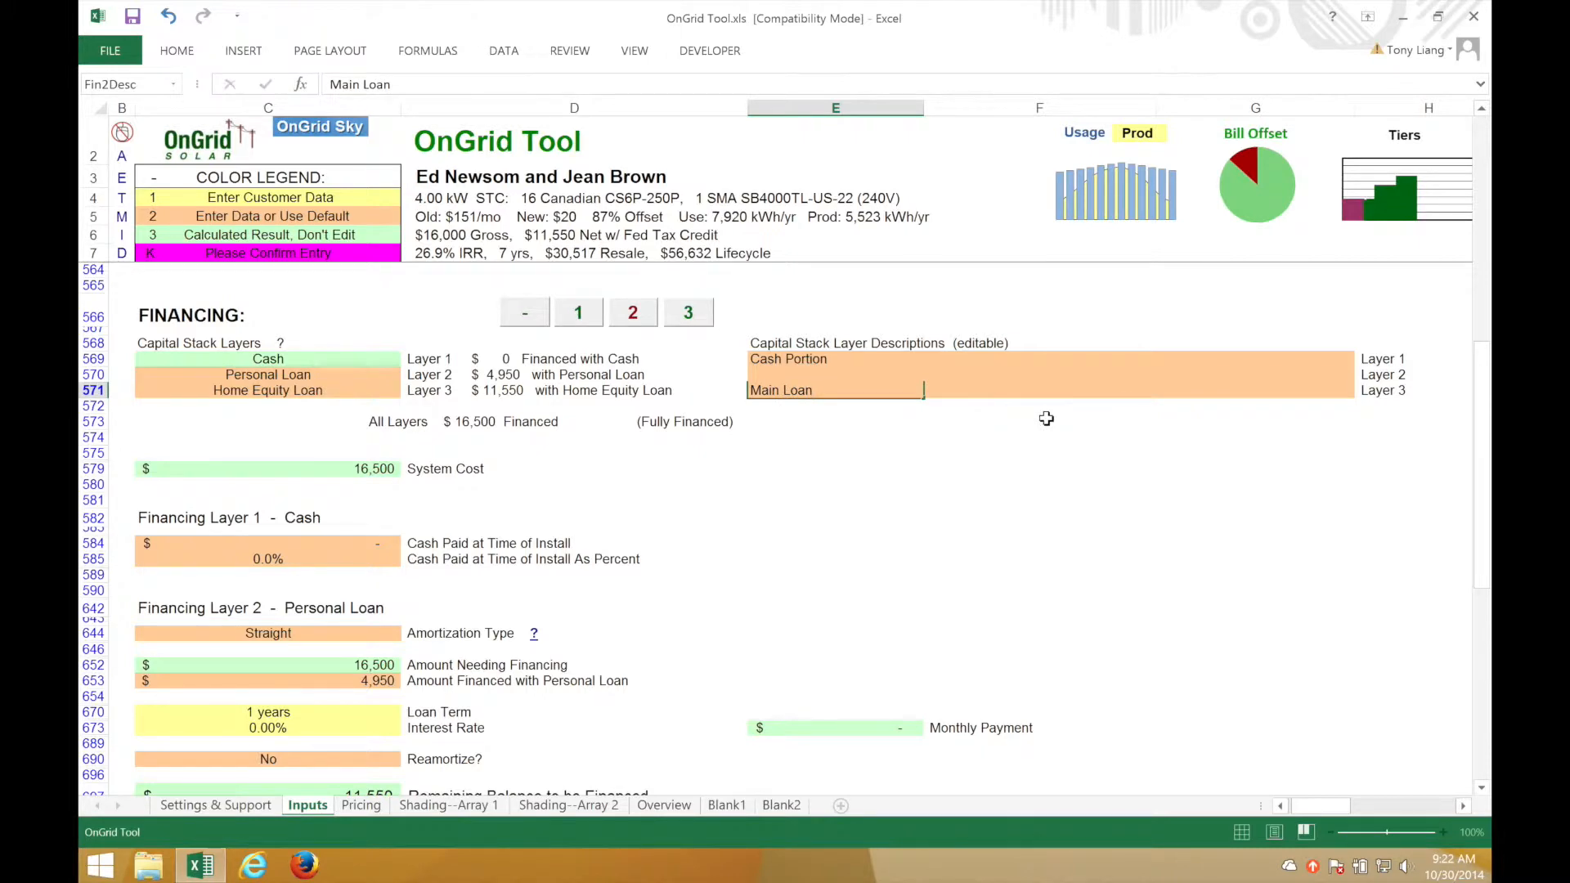
key("Return")
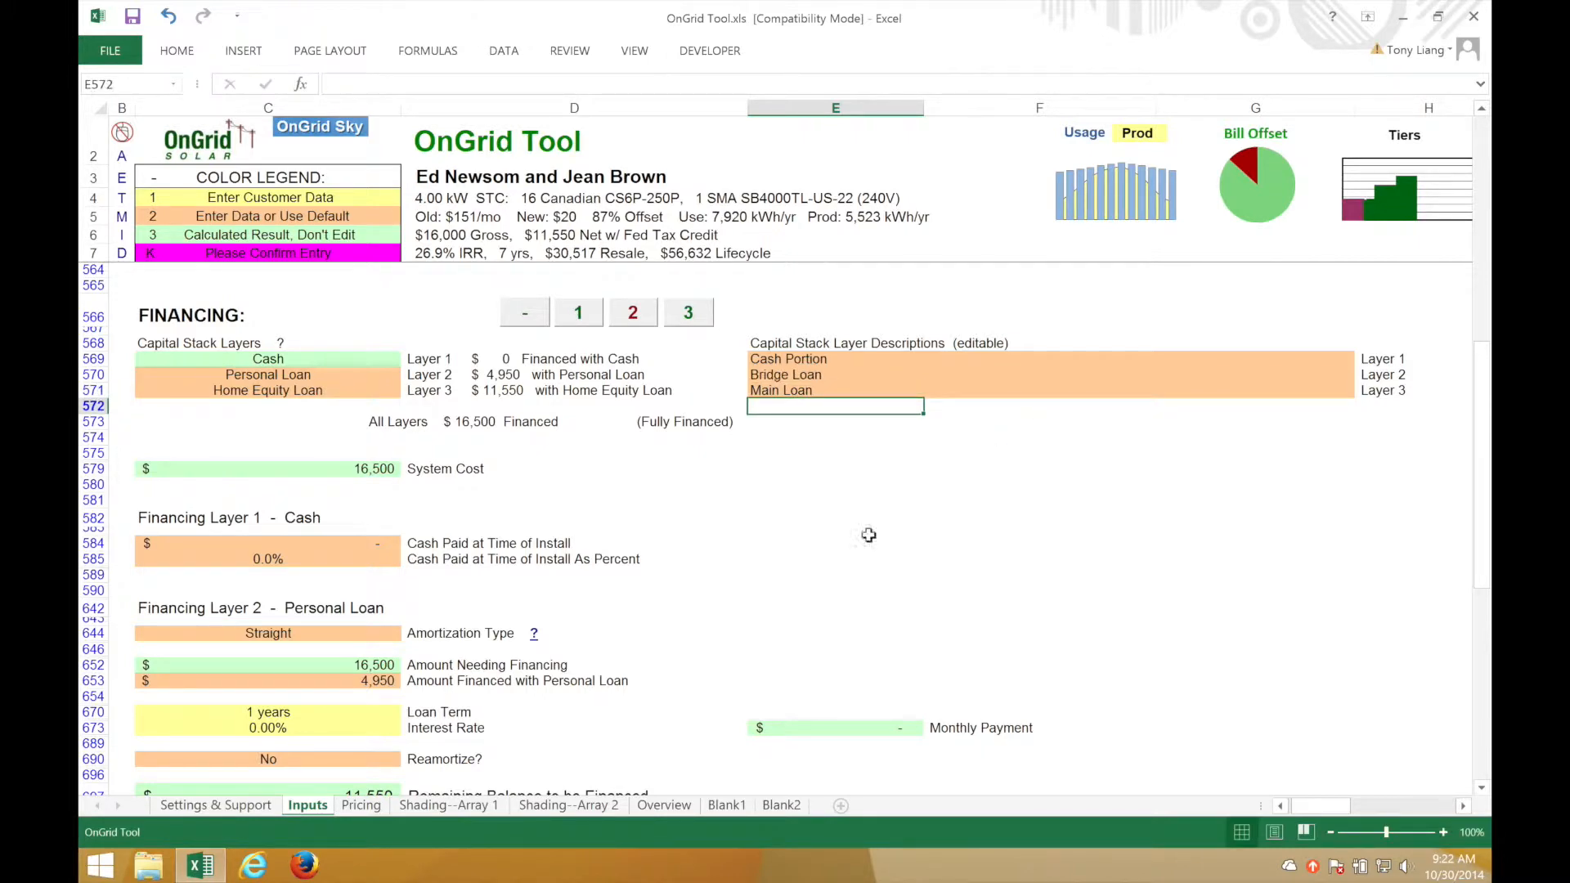
Step: Set the home equity loan's term to 20 years and its interest rate to 5%
scroll(742, 605, "down", 6)
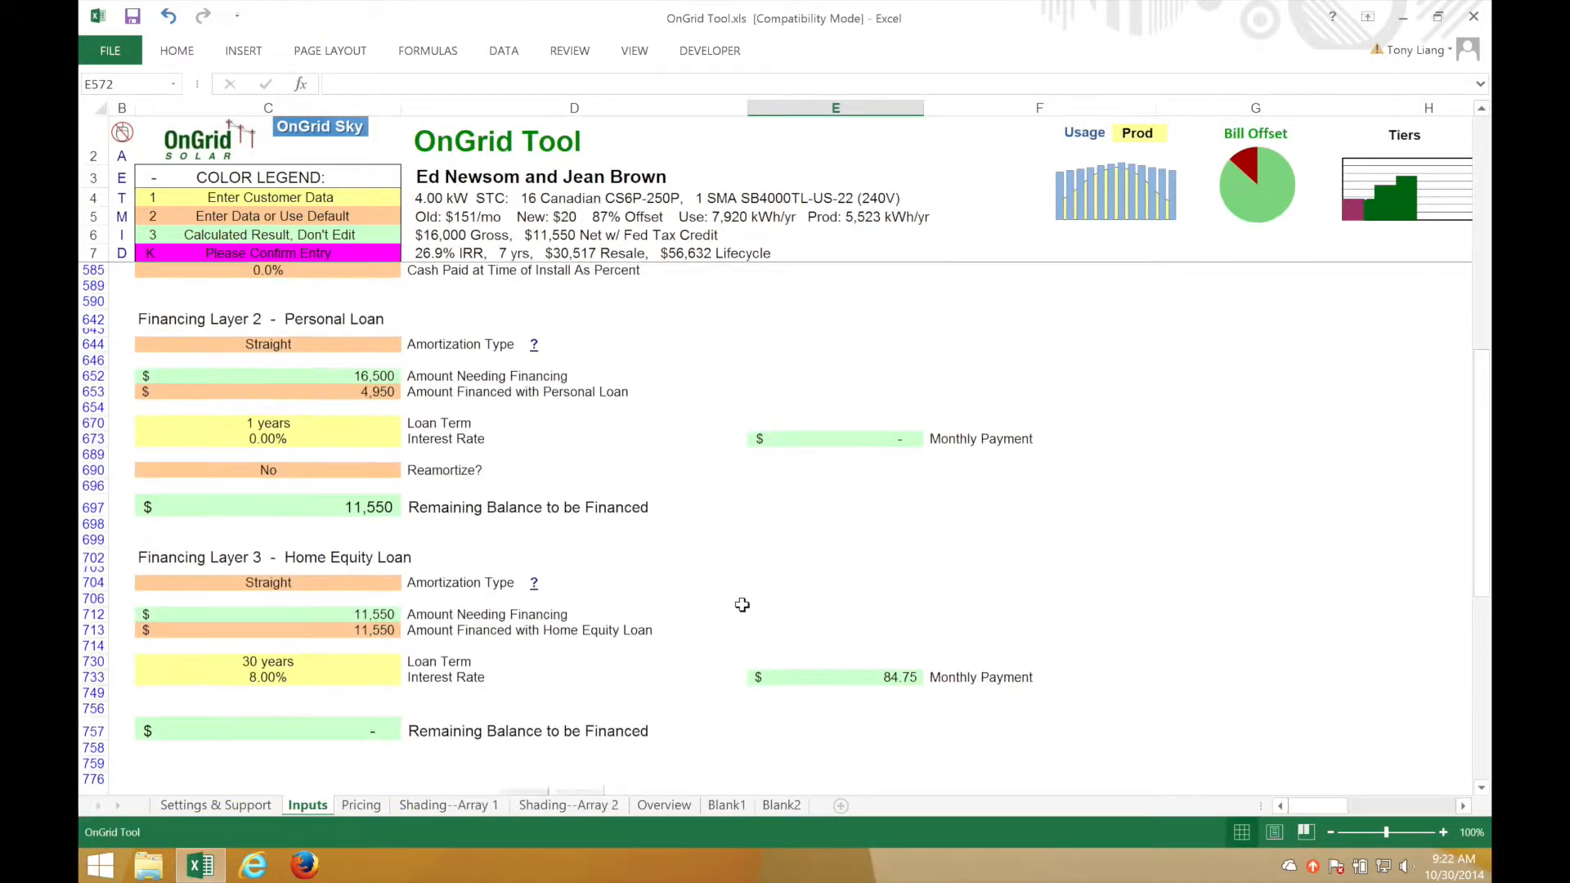
scroll(742, 604, "down", 1)
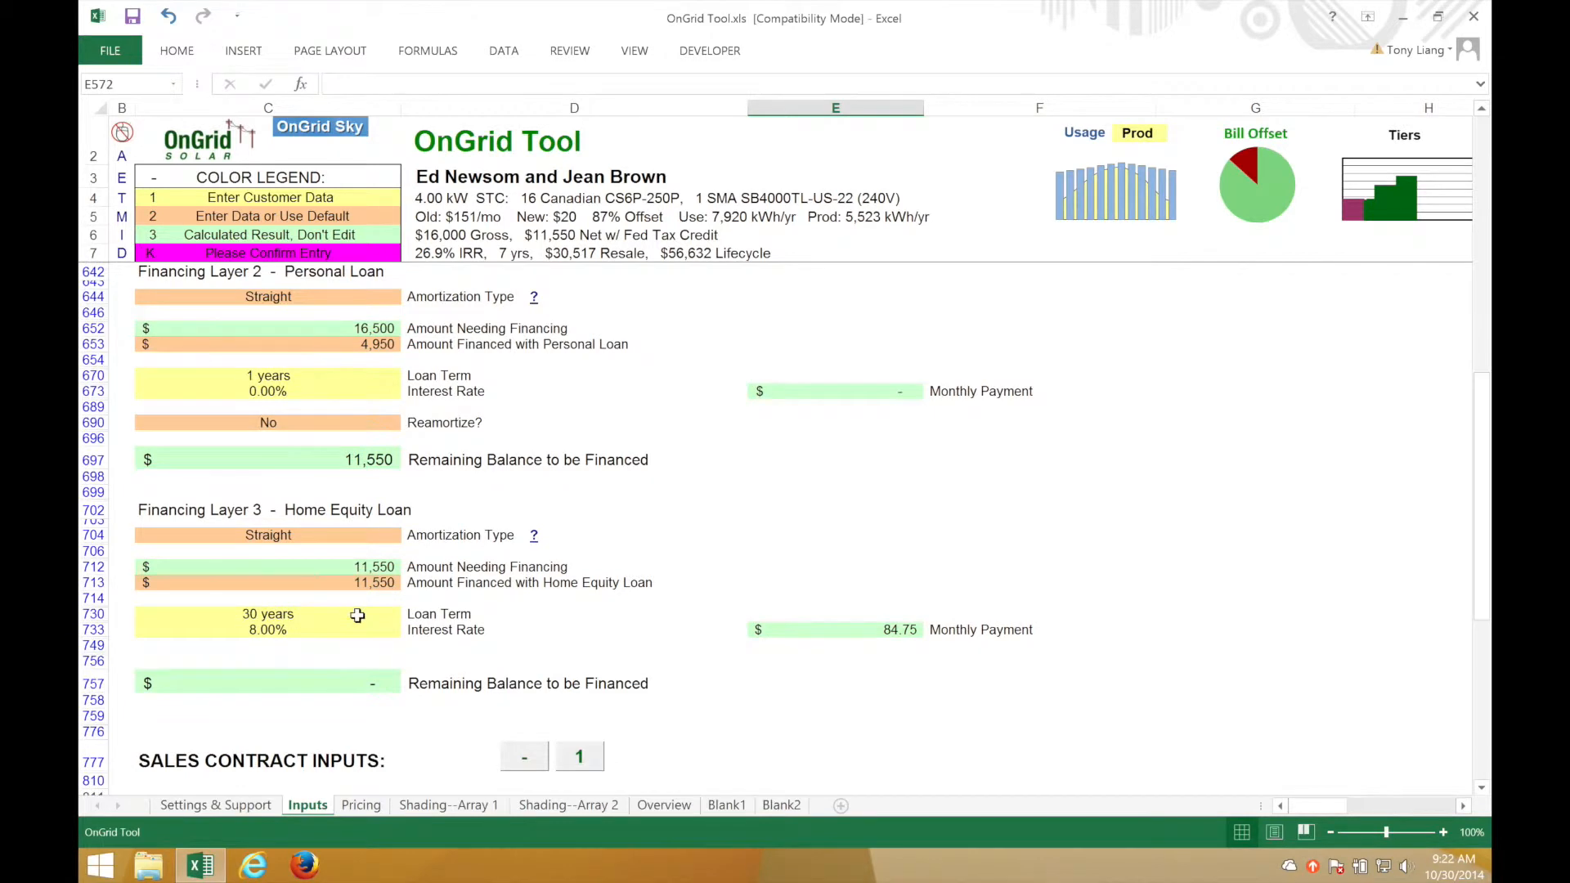
left_click(354, 615)
type("20")
key("Return")
type("5")
key("Return")
key("Return")
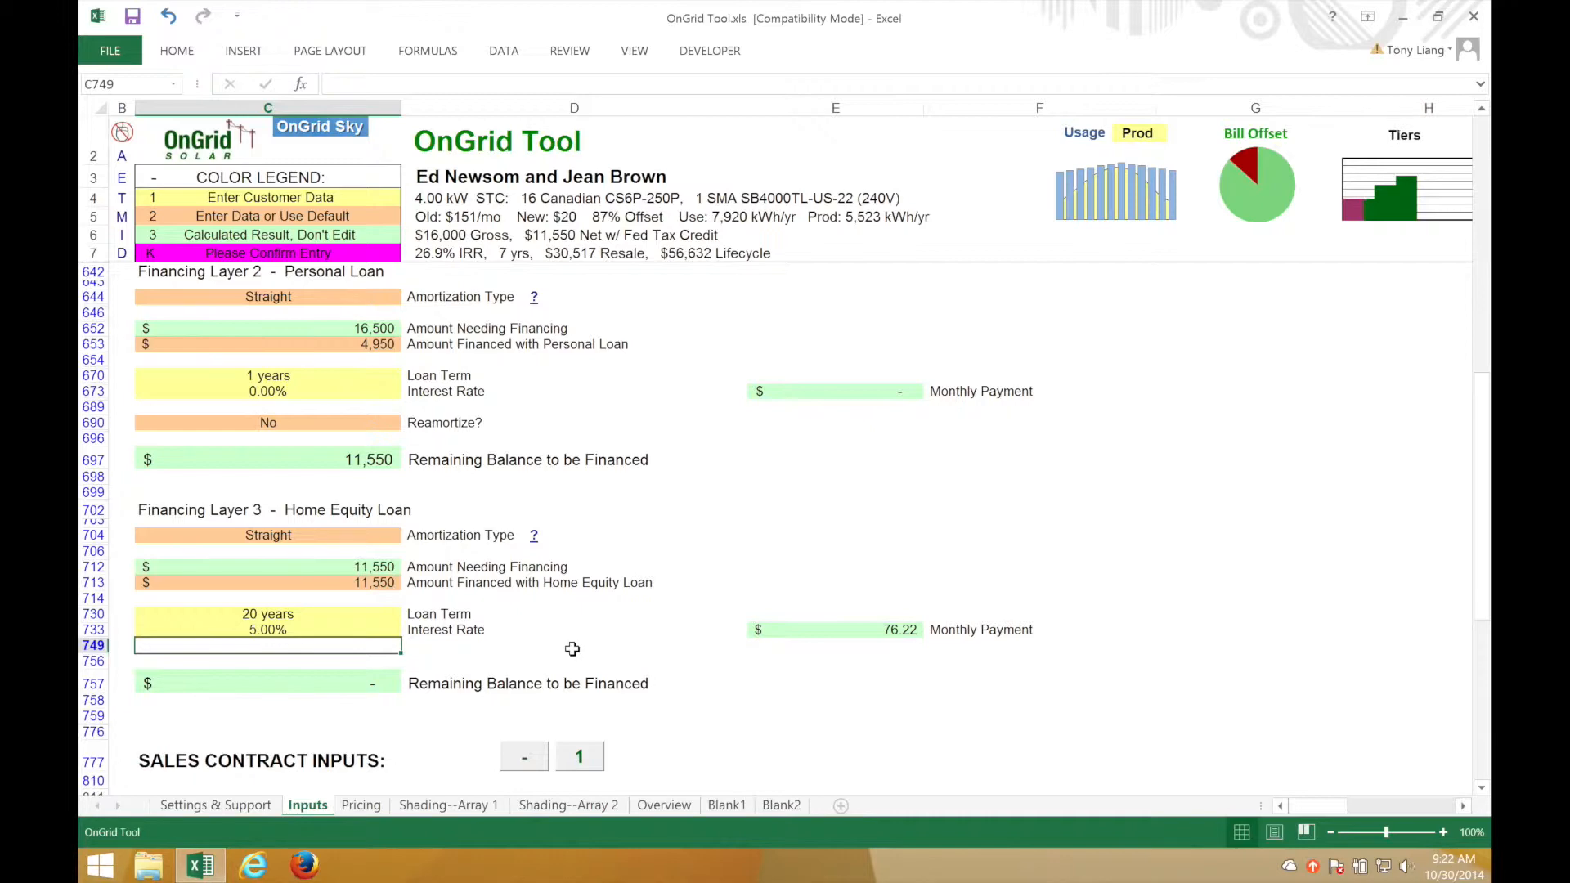
Step: Expand the Financing section to detail level 3
scroll(572, 649, "up", 7)
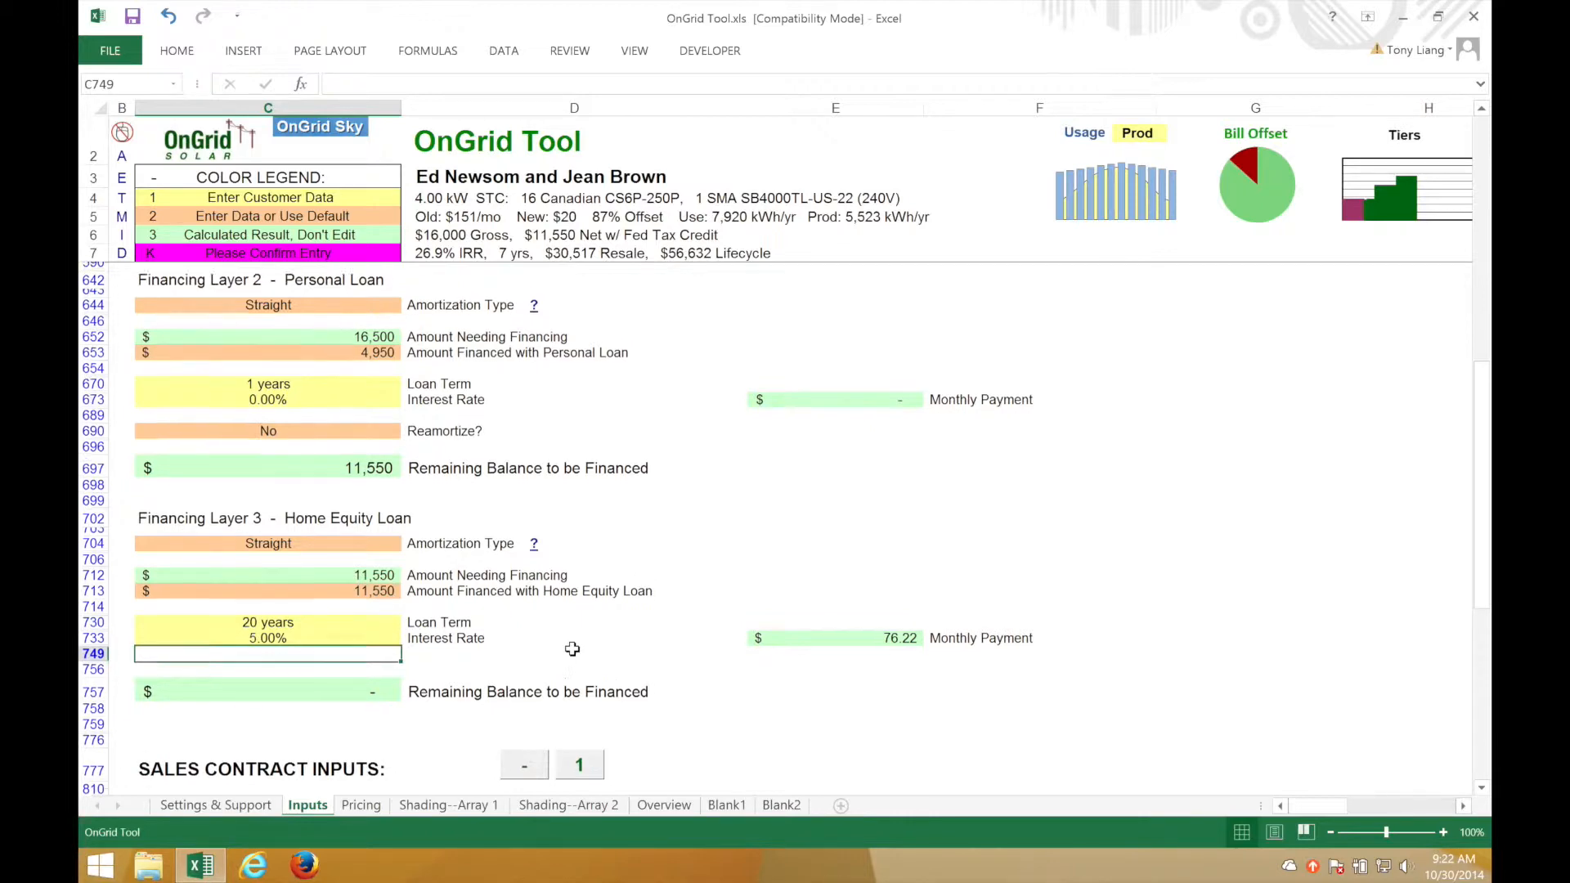
scroll(572, 648, "right", 2)
scroll(573, 649, "left", 2)
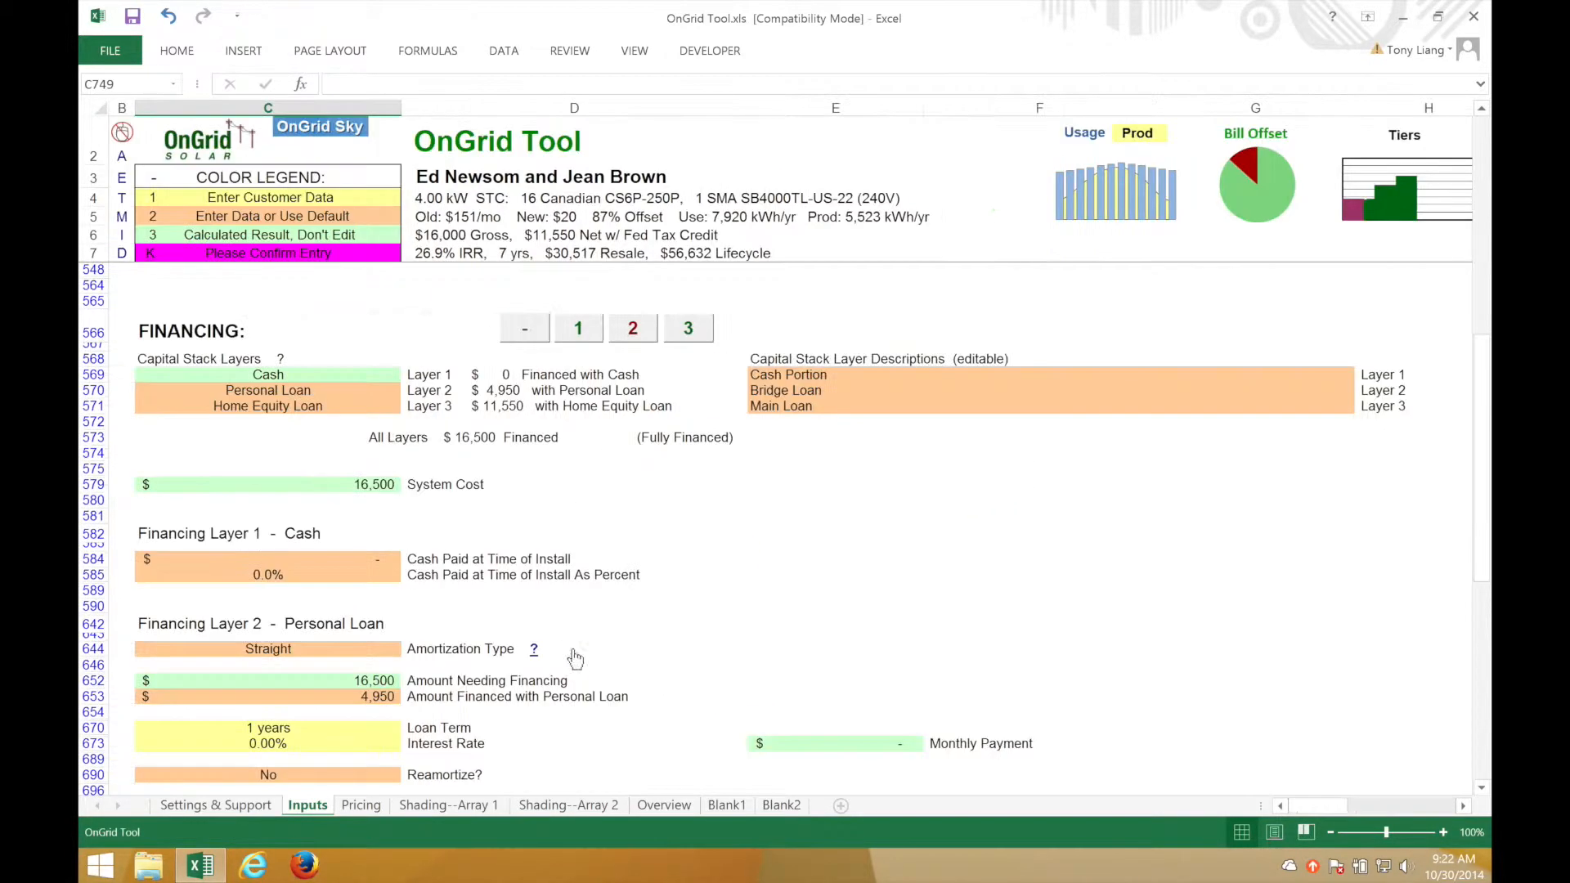
left_click(689, 331)
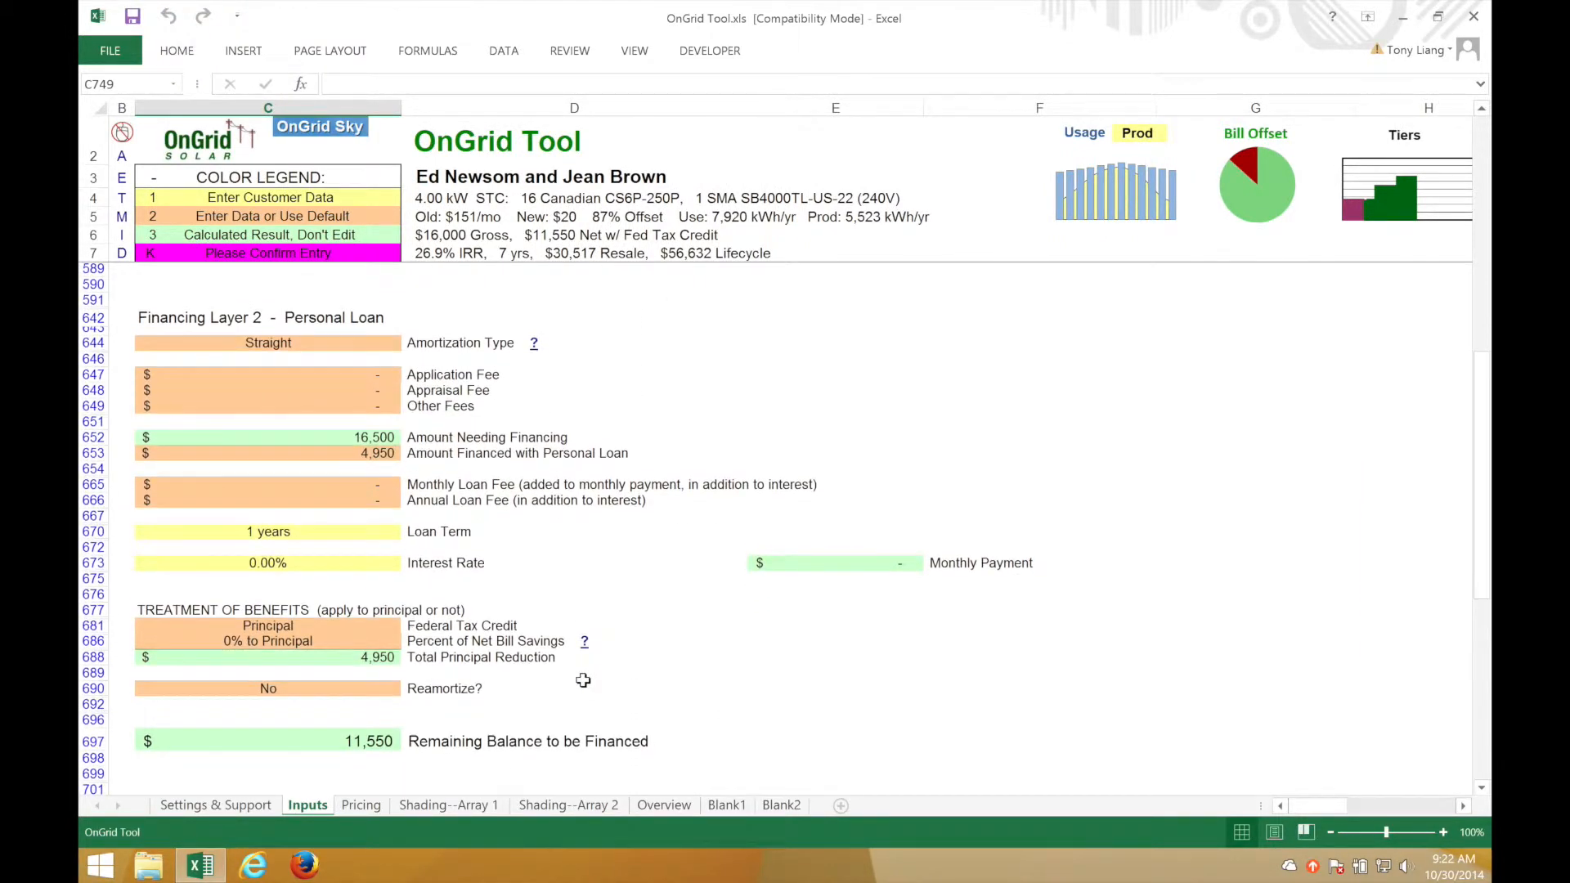
Step: Try applying 50% of the net bill savings to the personal loan's principal, and set it back to 0%
scroll(583, 680, "down", 1)
left_click(309, 600)
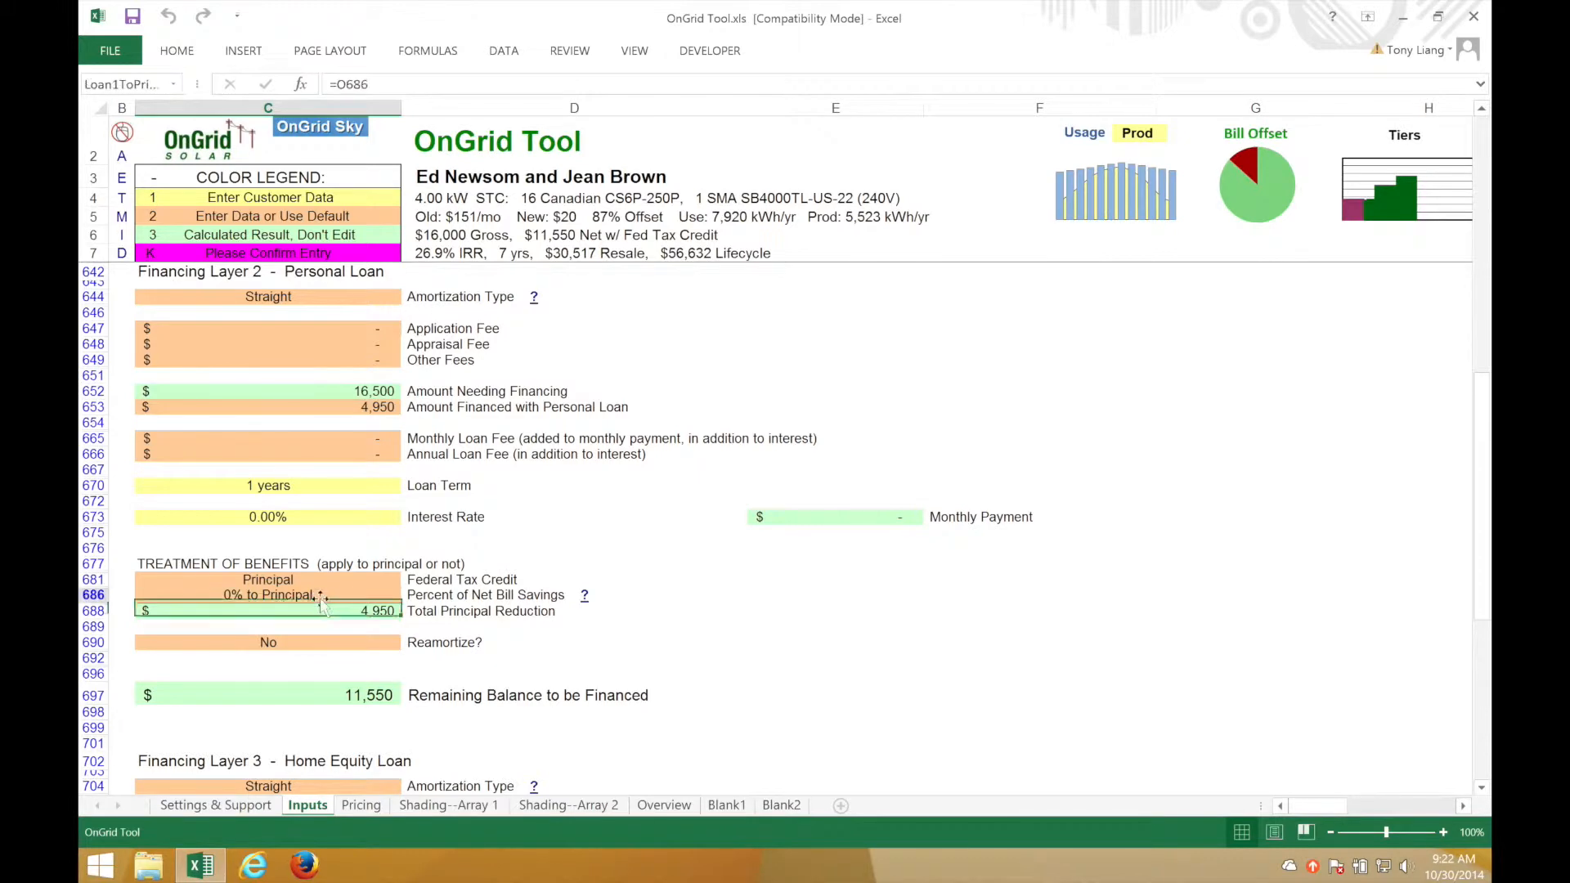
type("50%")
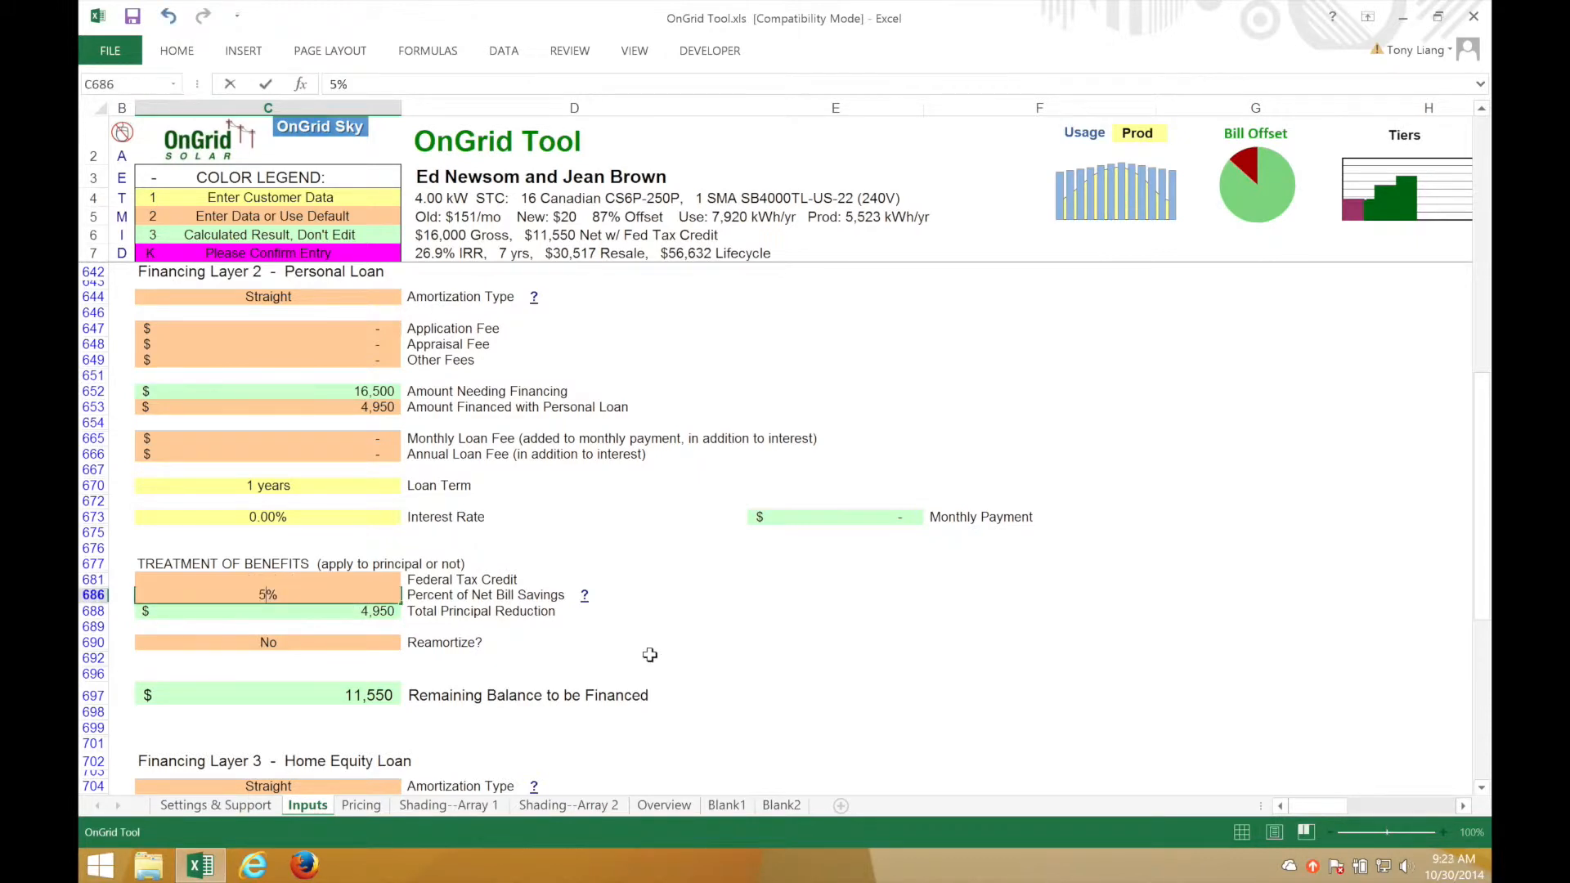
key("Return")
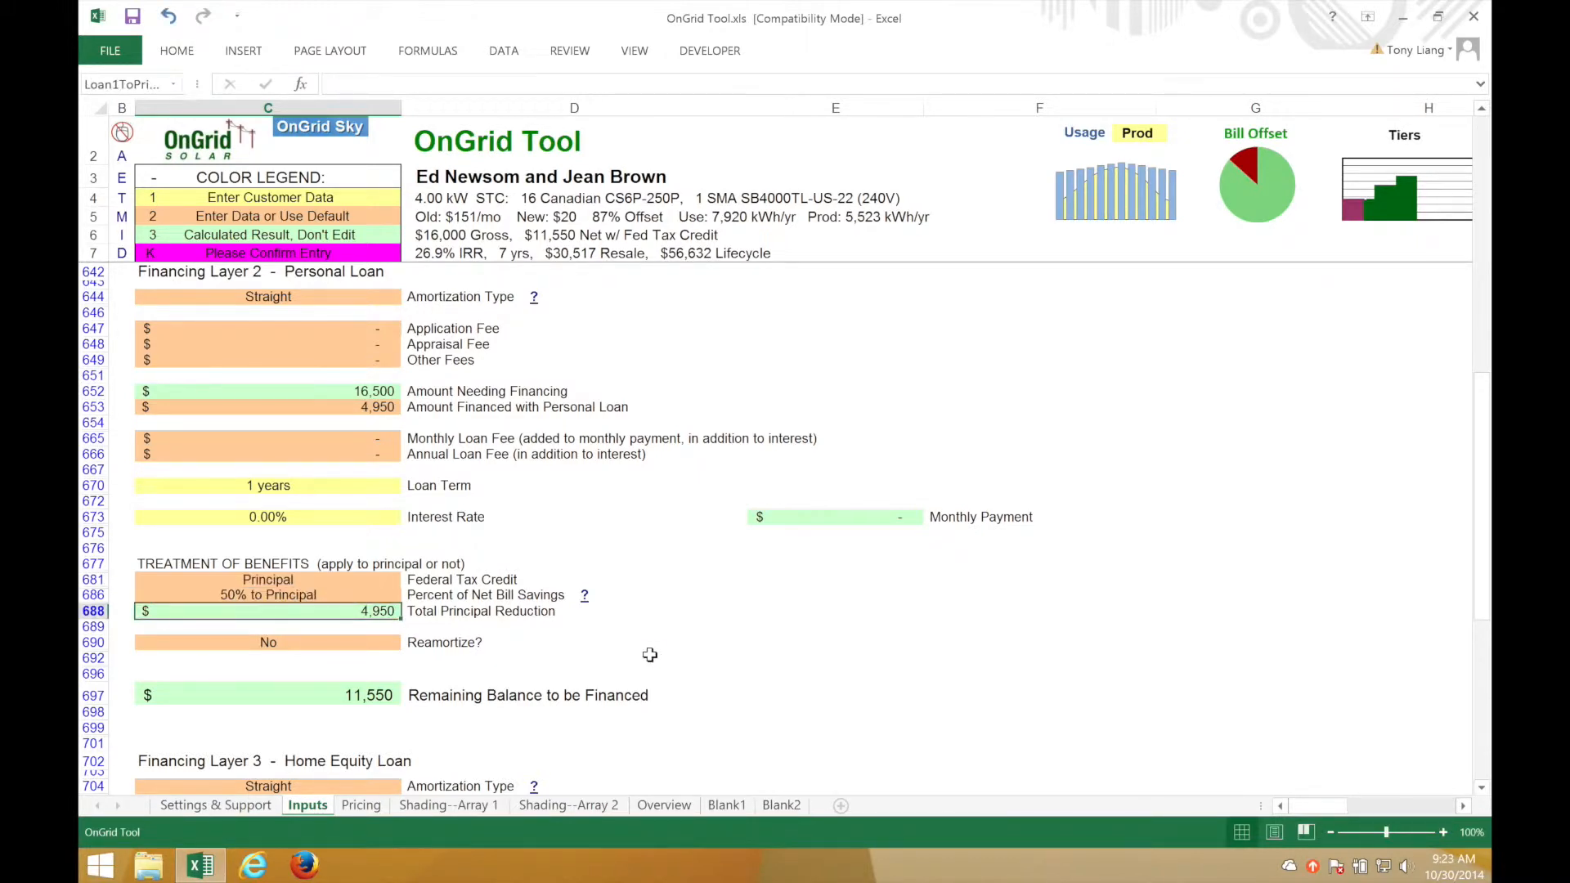
left_click(344, 597)
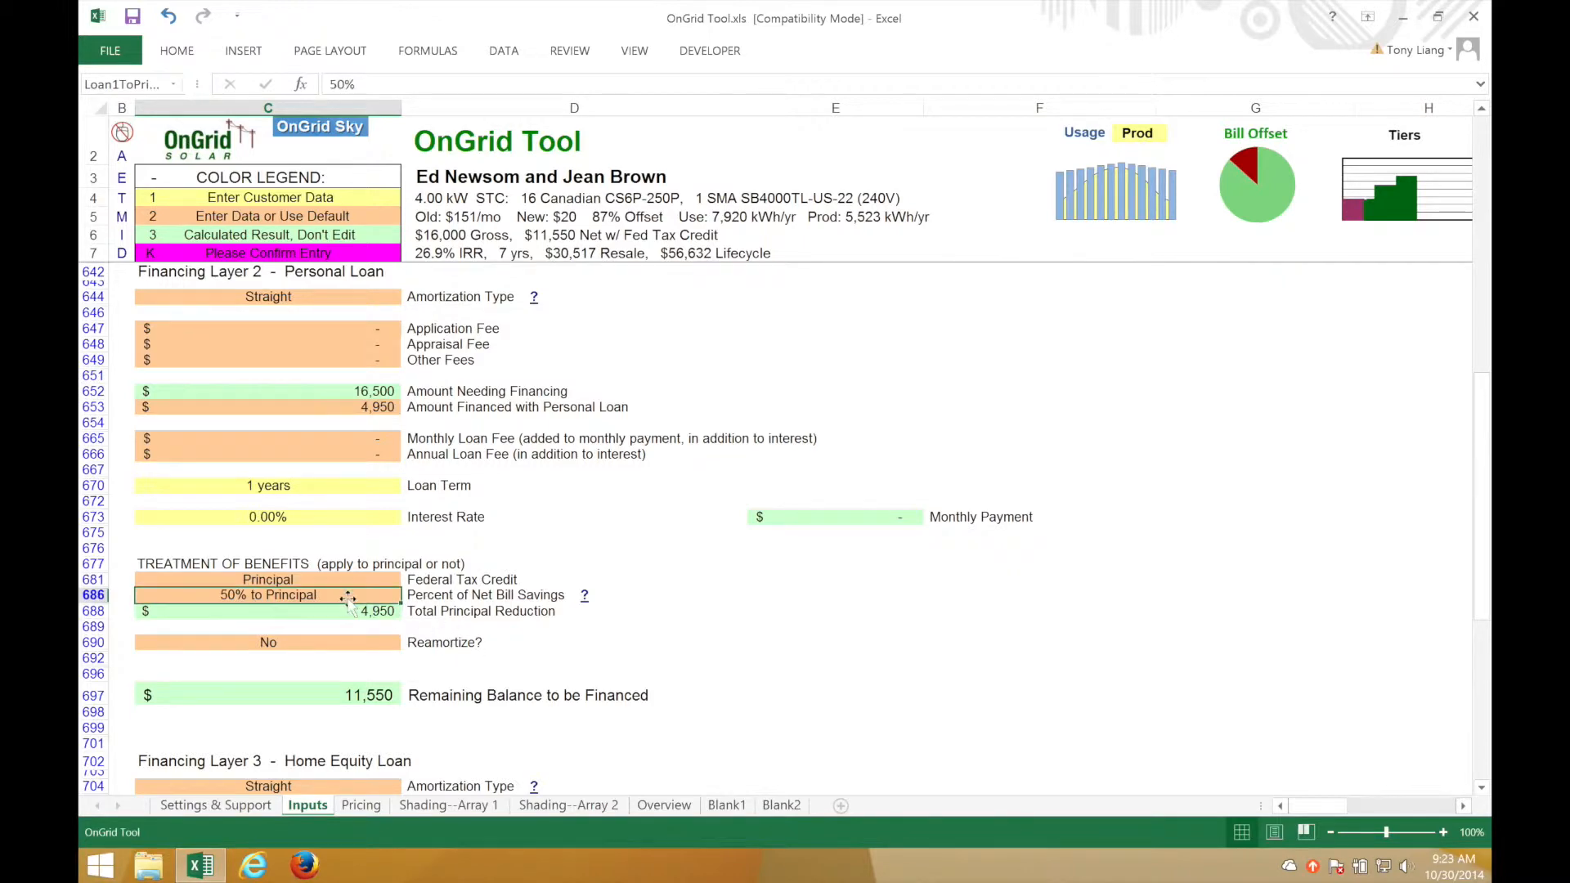
type("0")
key("Return")
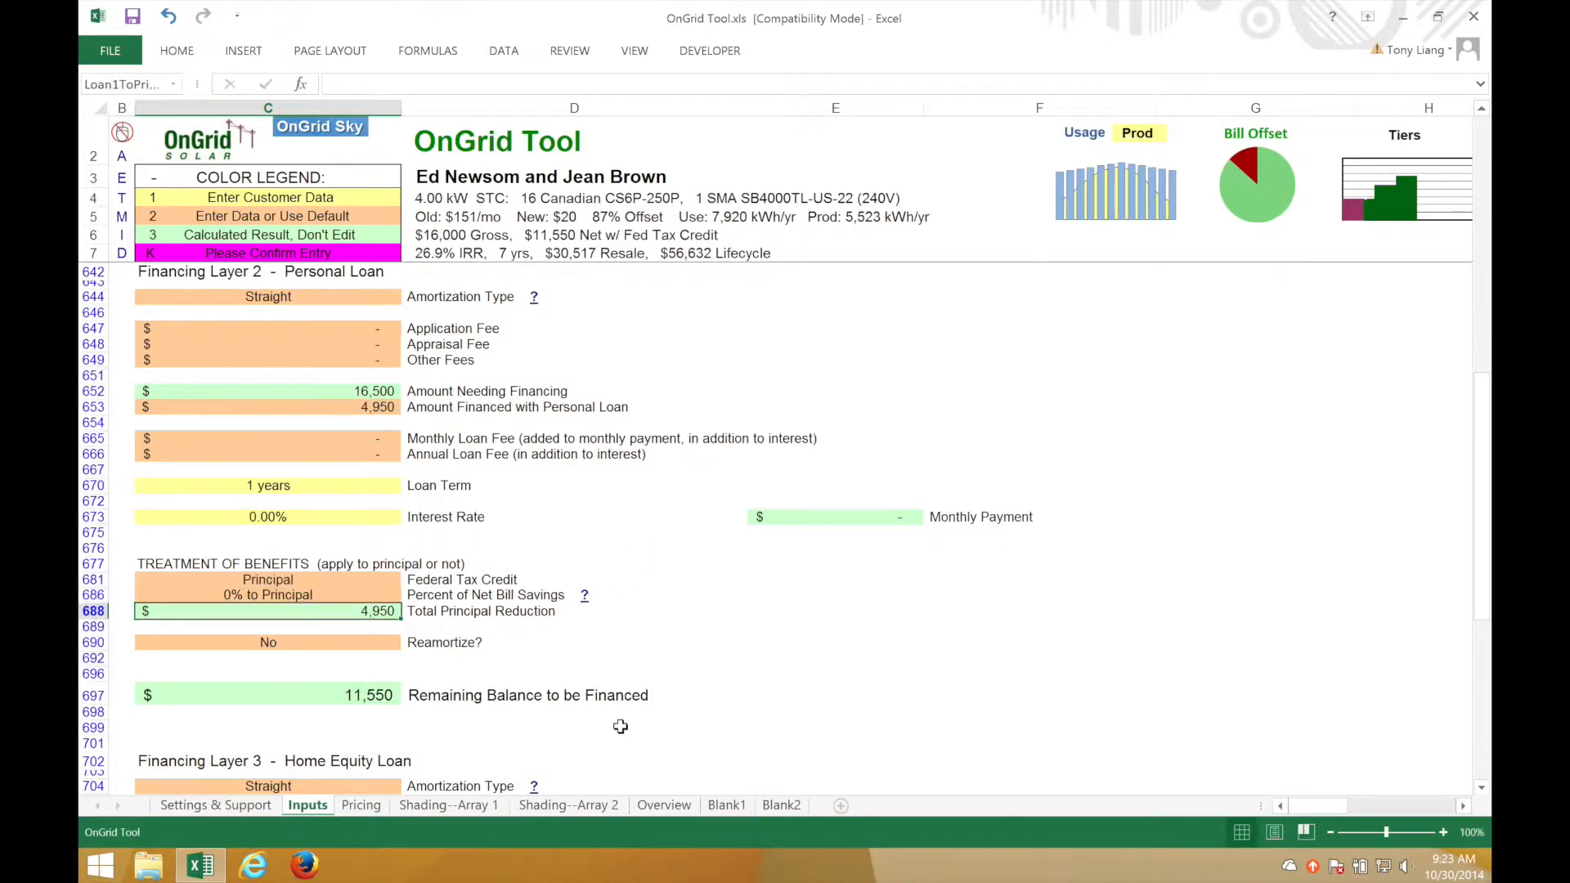
Step: Try applying 50% of the net bill savings to the home equity loan's principal, look at its Reamortize option, and restore 0%
scroll(621, 726, "down", 4)
scroll(622, 726, "down", 7)
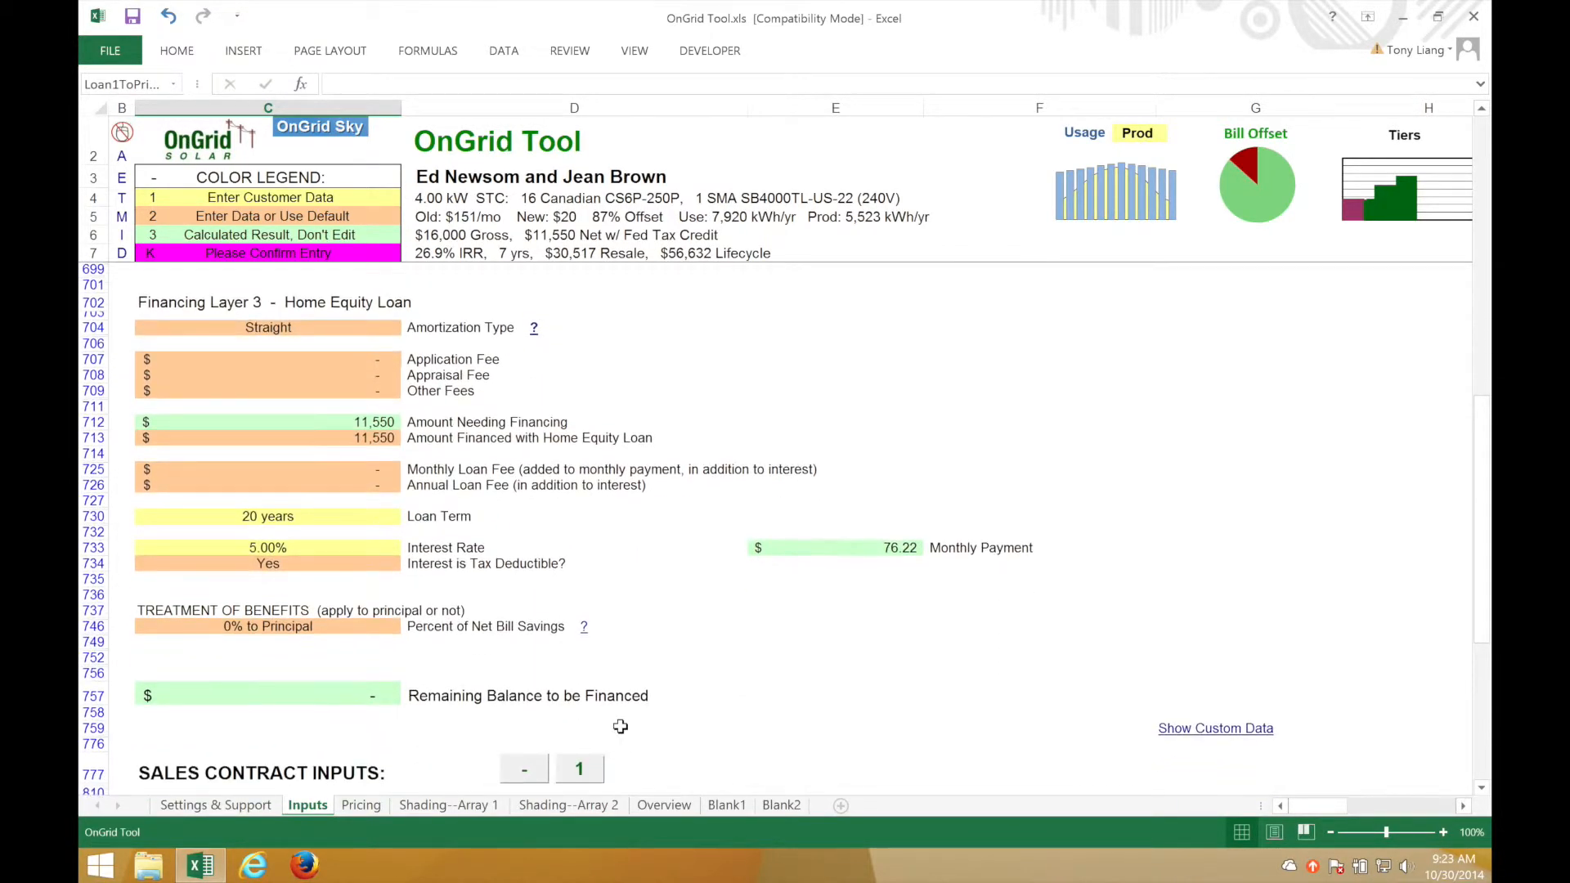
left_click(304, 556)
type("50")
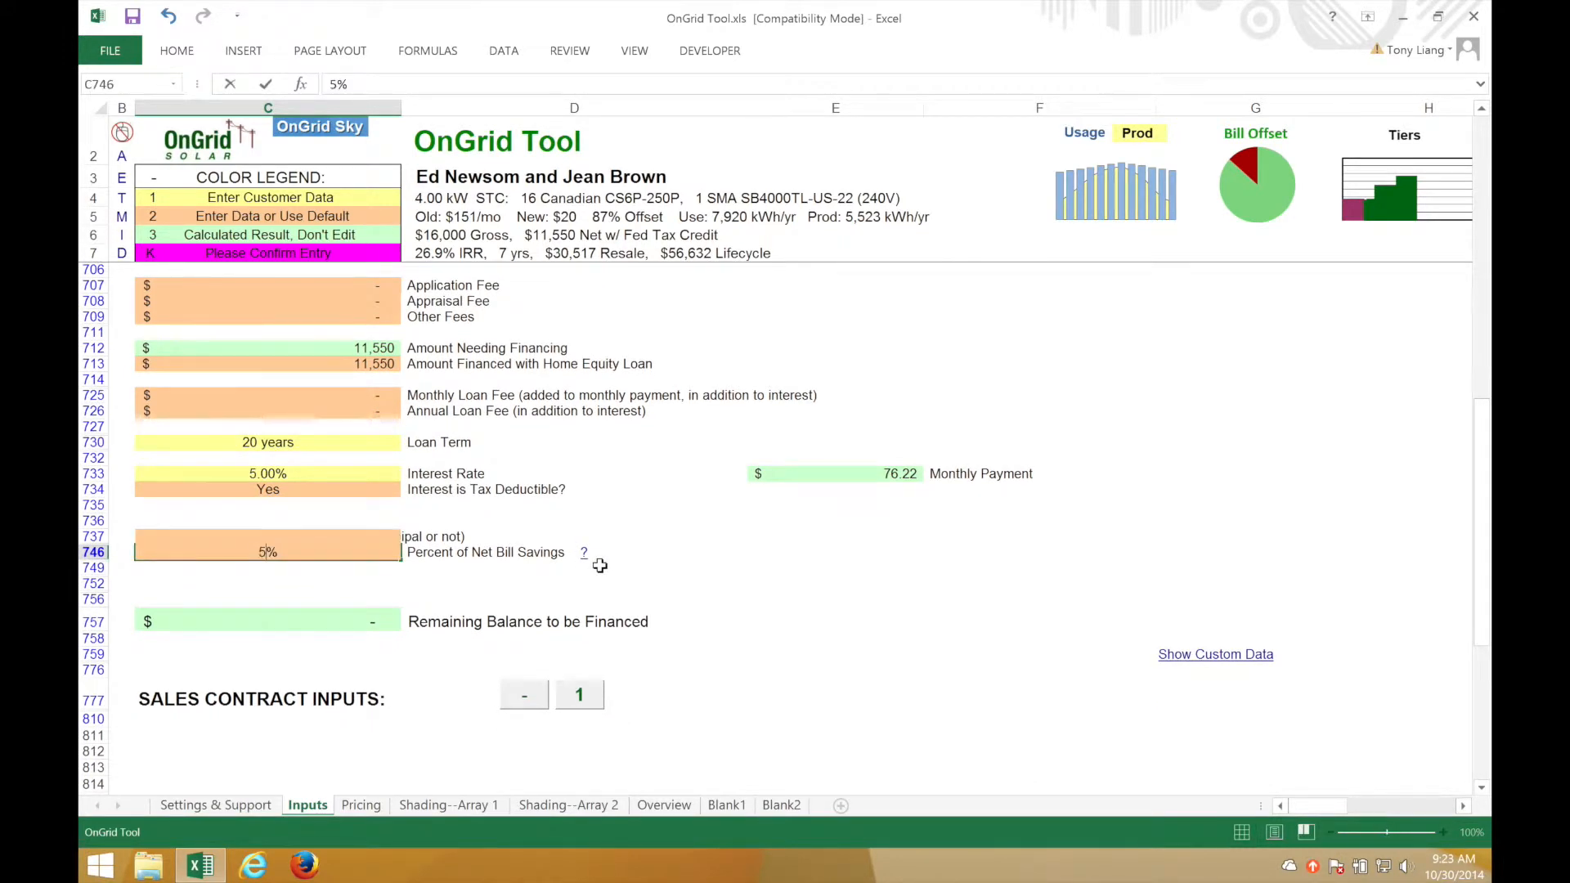
key("Return")
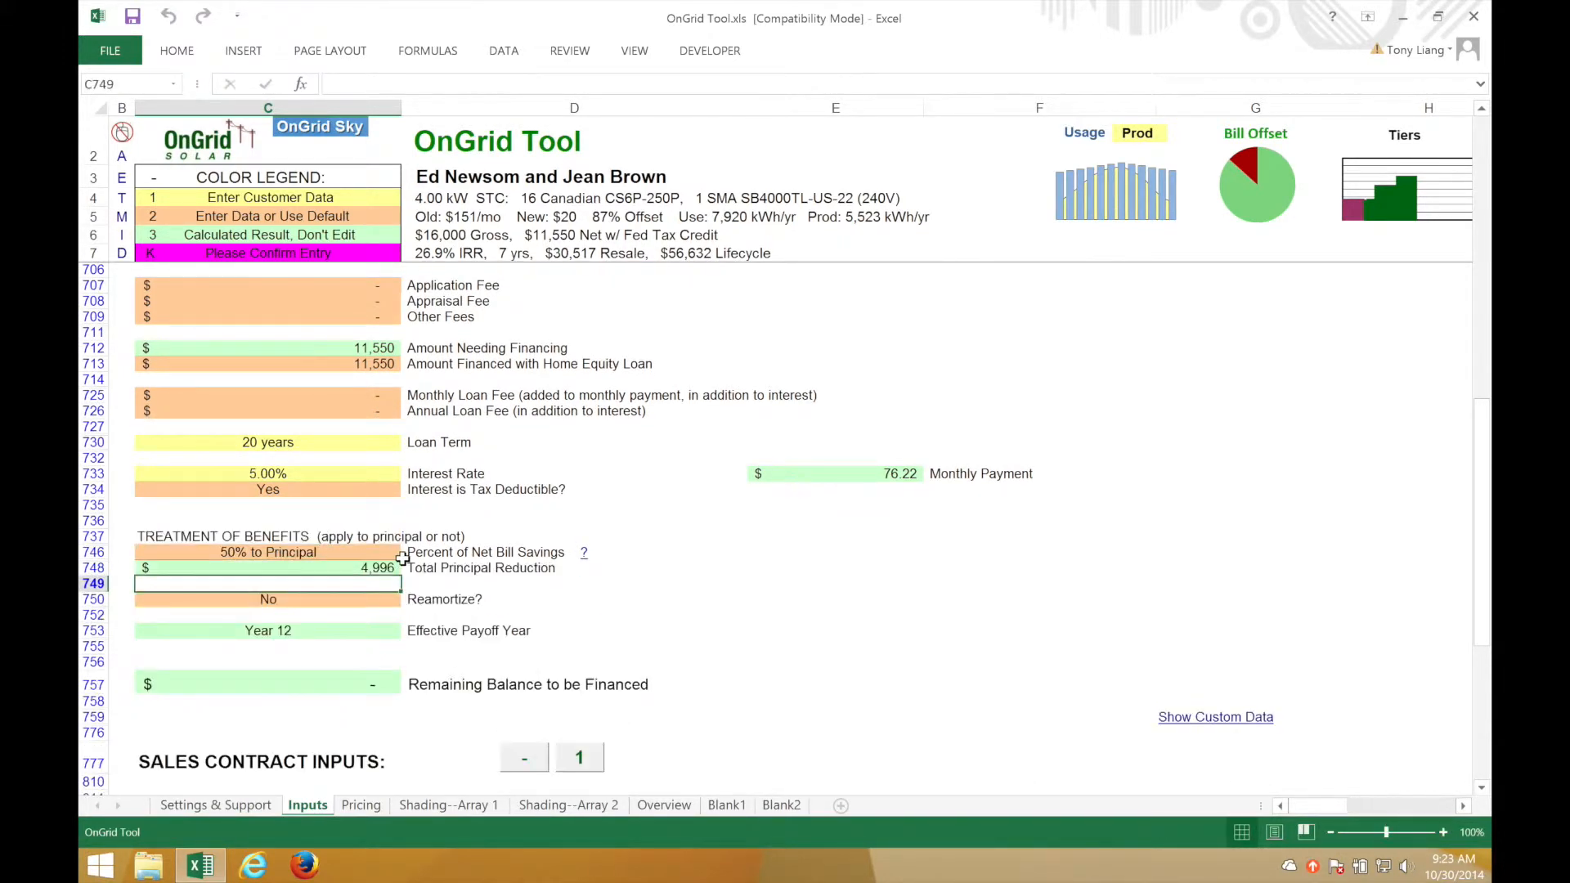
left_click(321, 599)
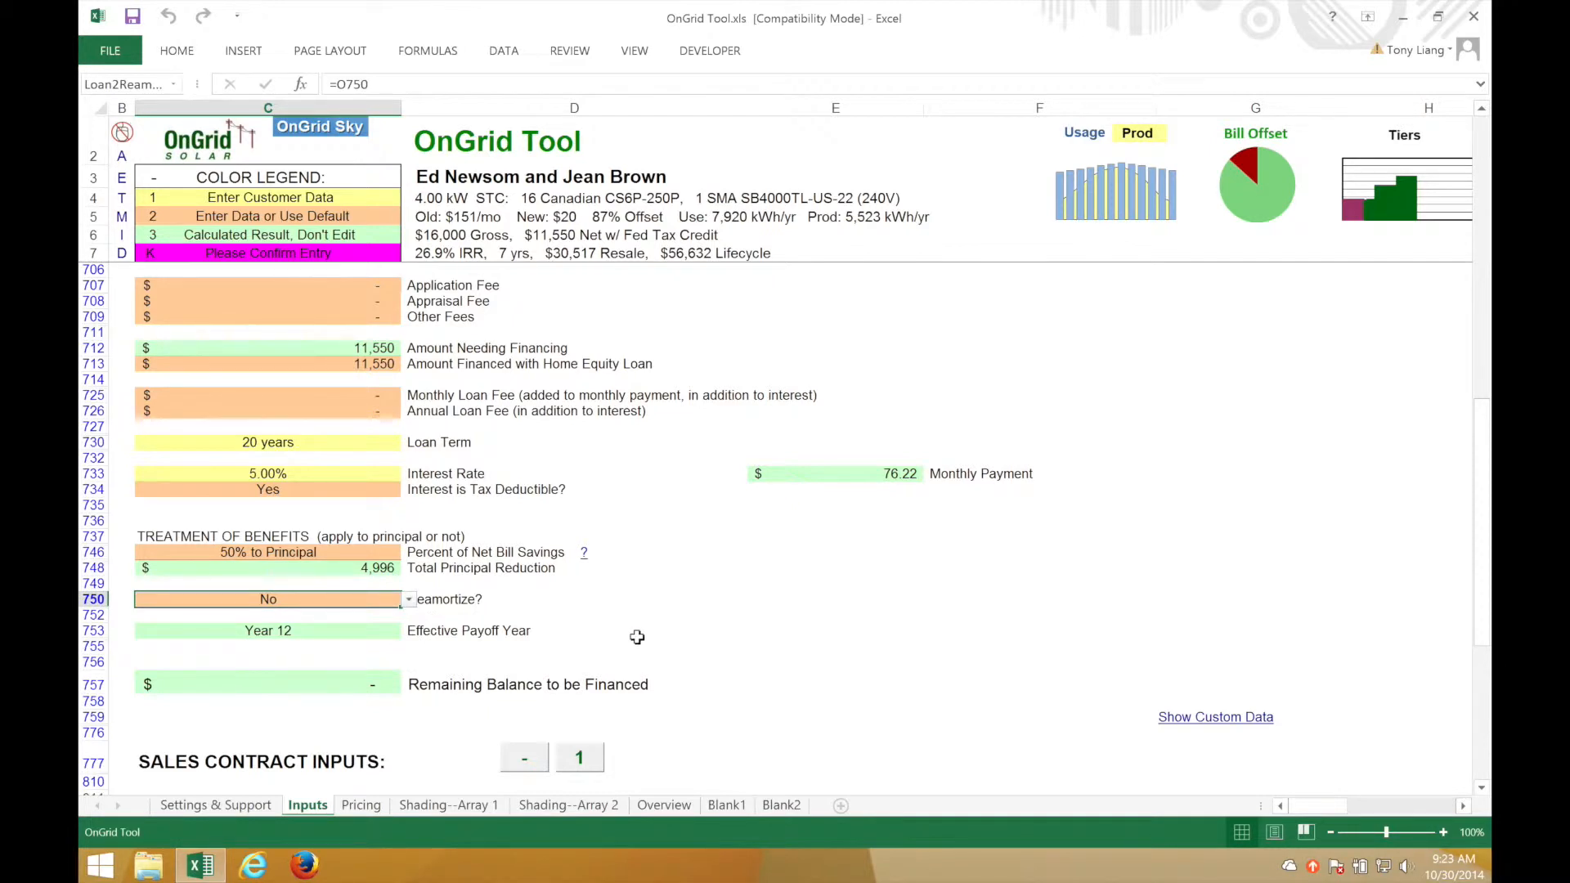
double_click(304, 556)
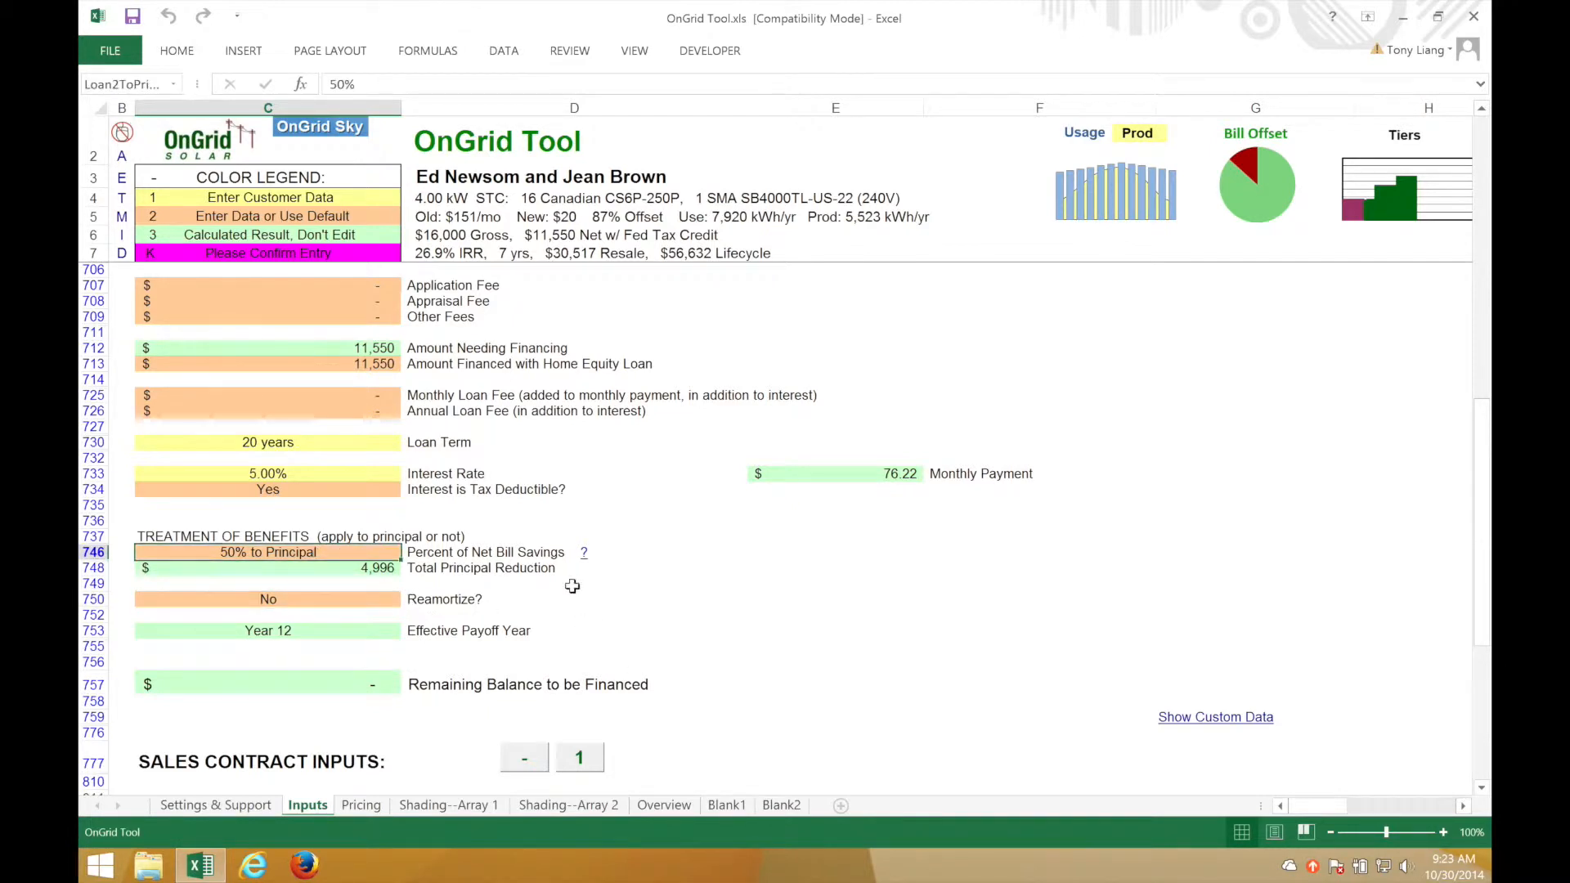
type("0")
key("Return")
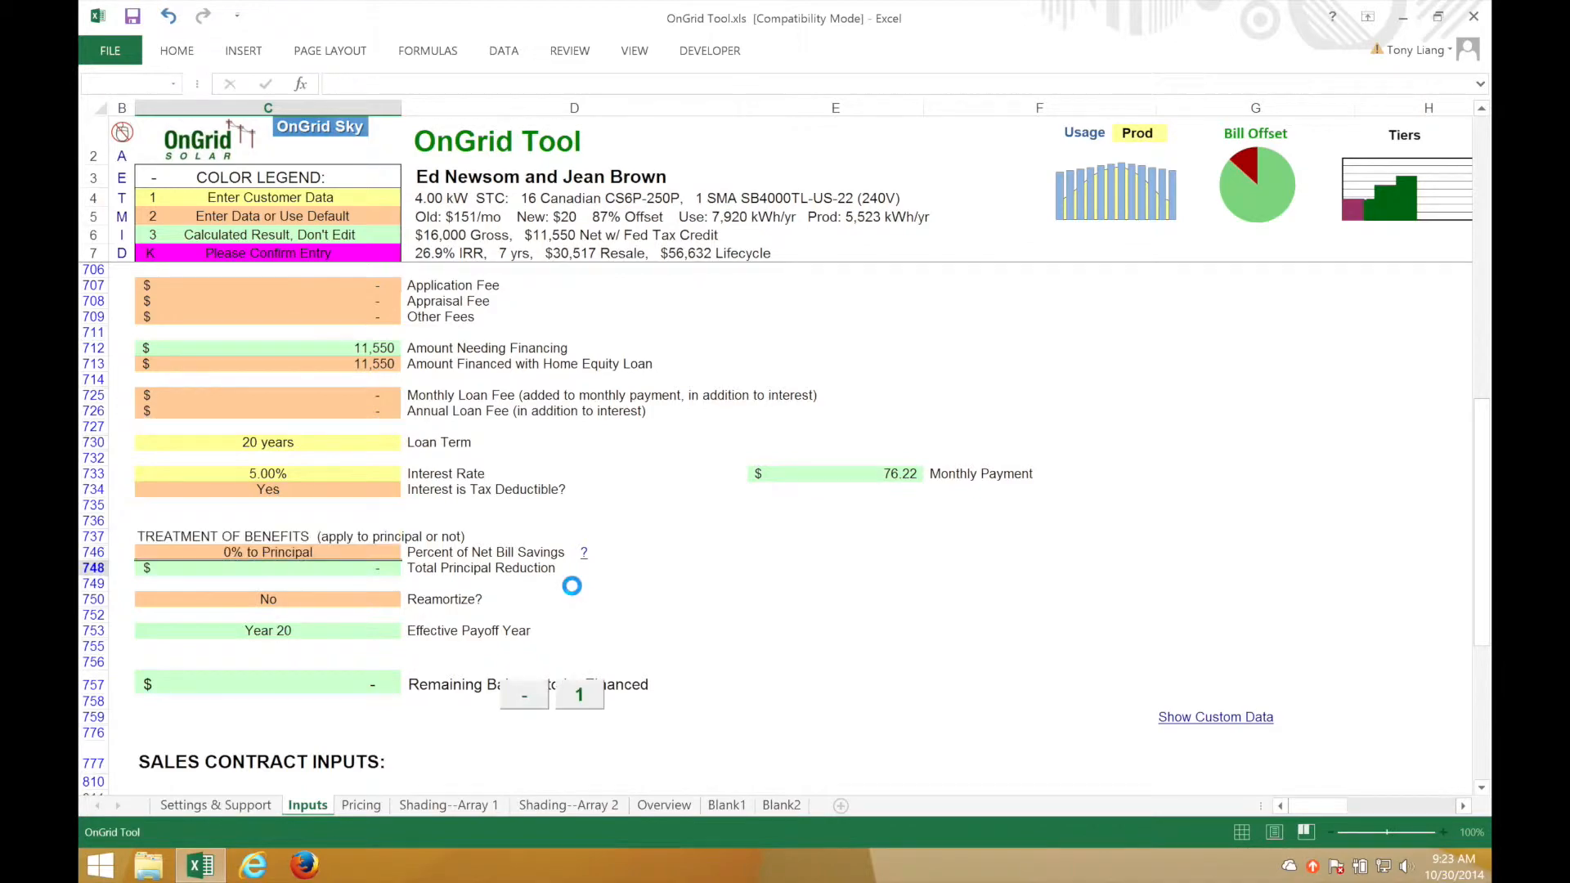
left_click(701, 582)
Step: Enter Loan as the scenario name in the Customer Information section
scroll(793, 565, "up", 8)
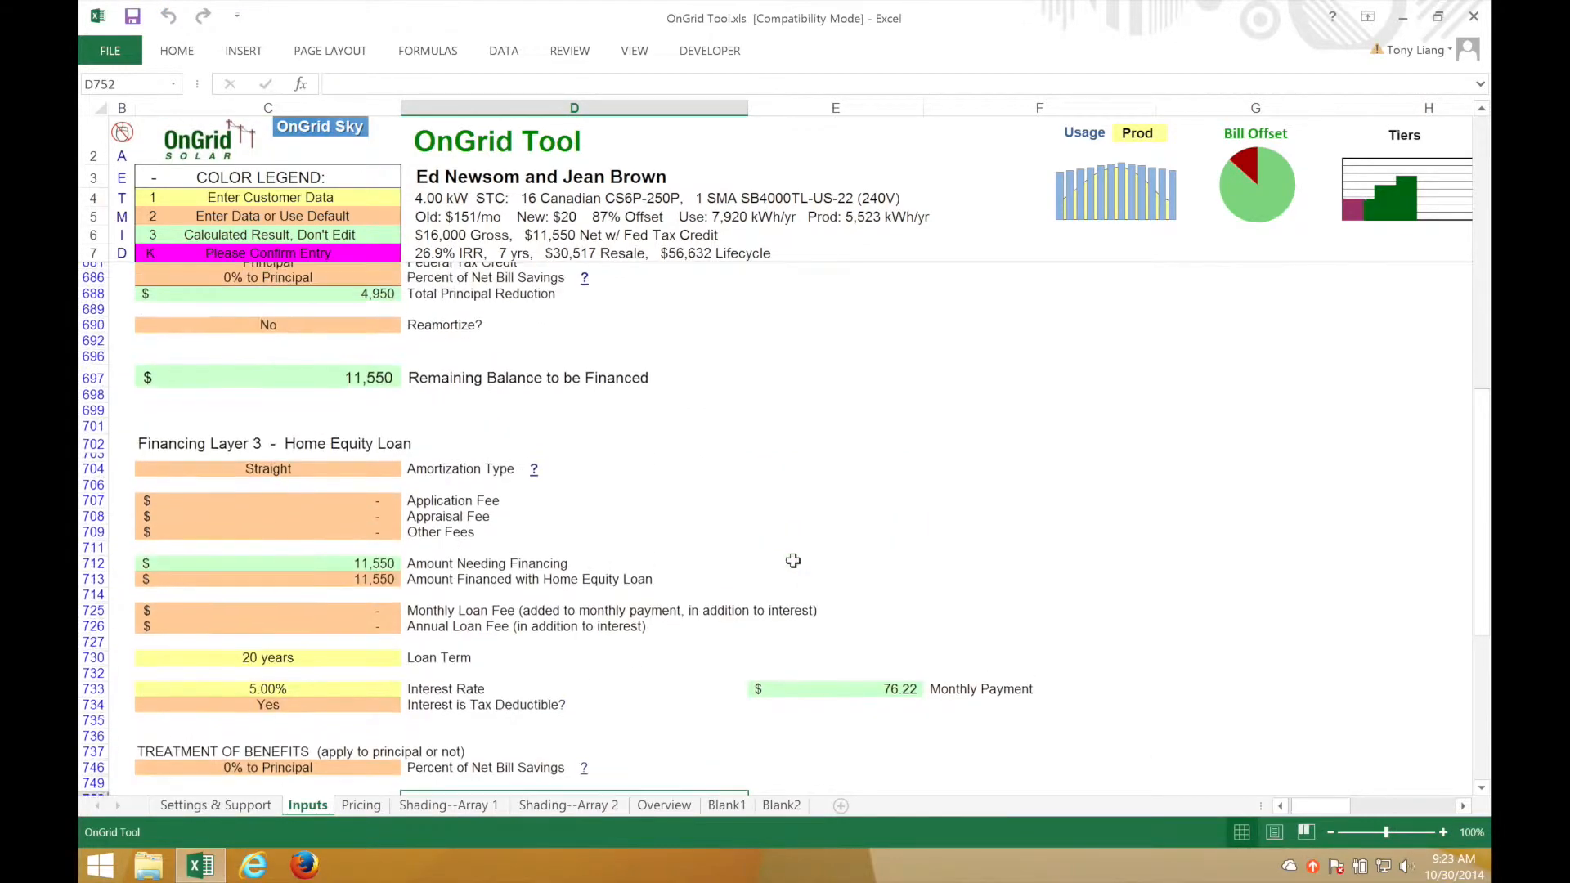
scroll(793, 561, "up", 20)
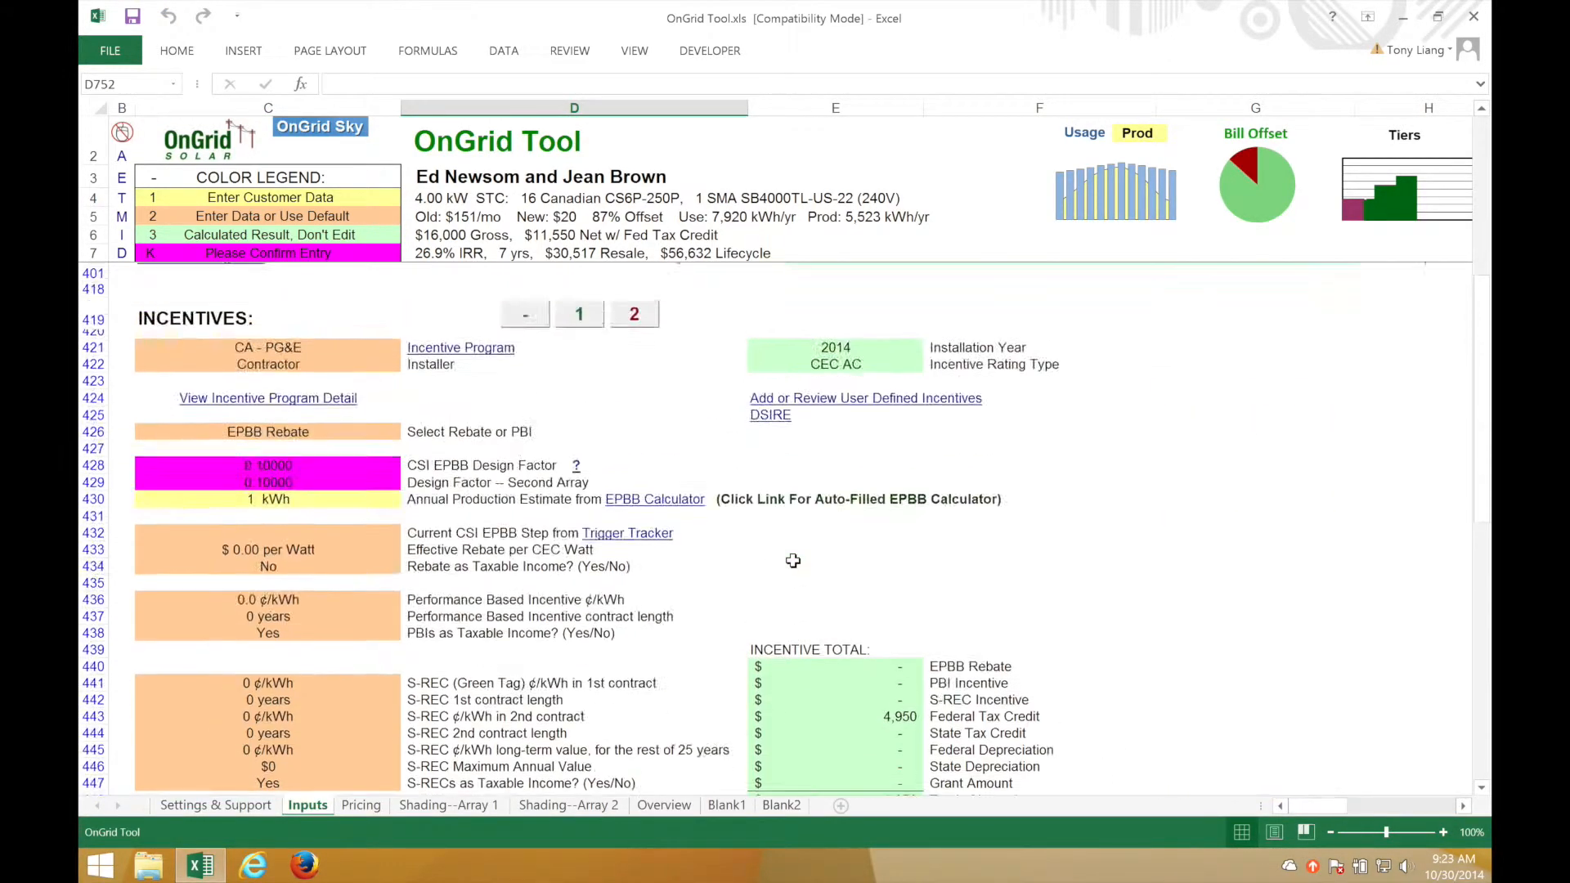
scroll(792, 561, "up", 20)
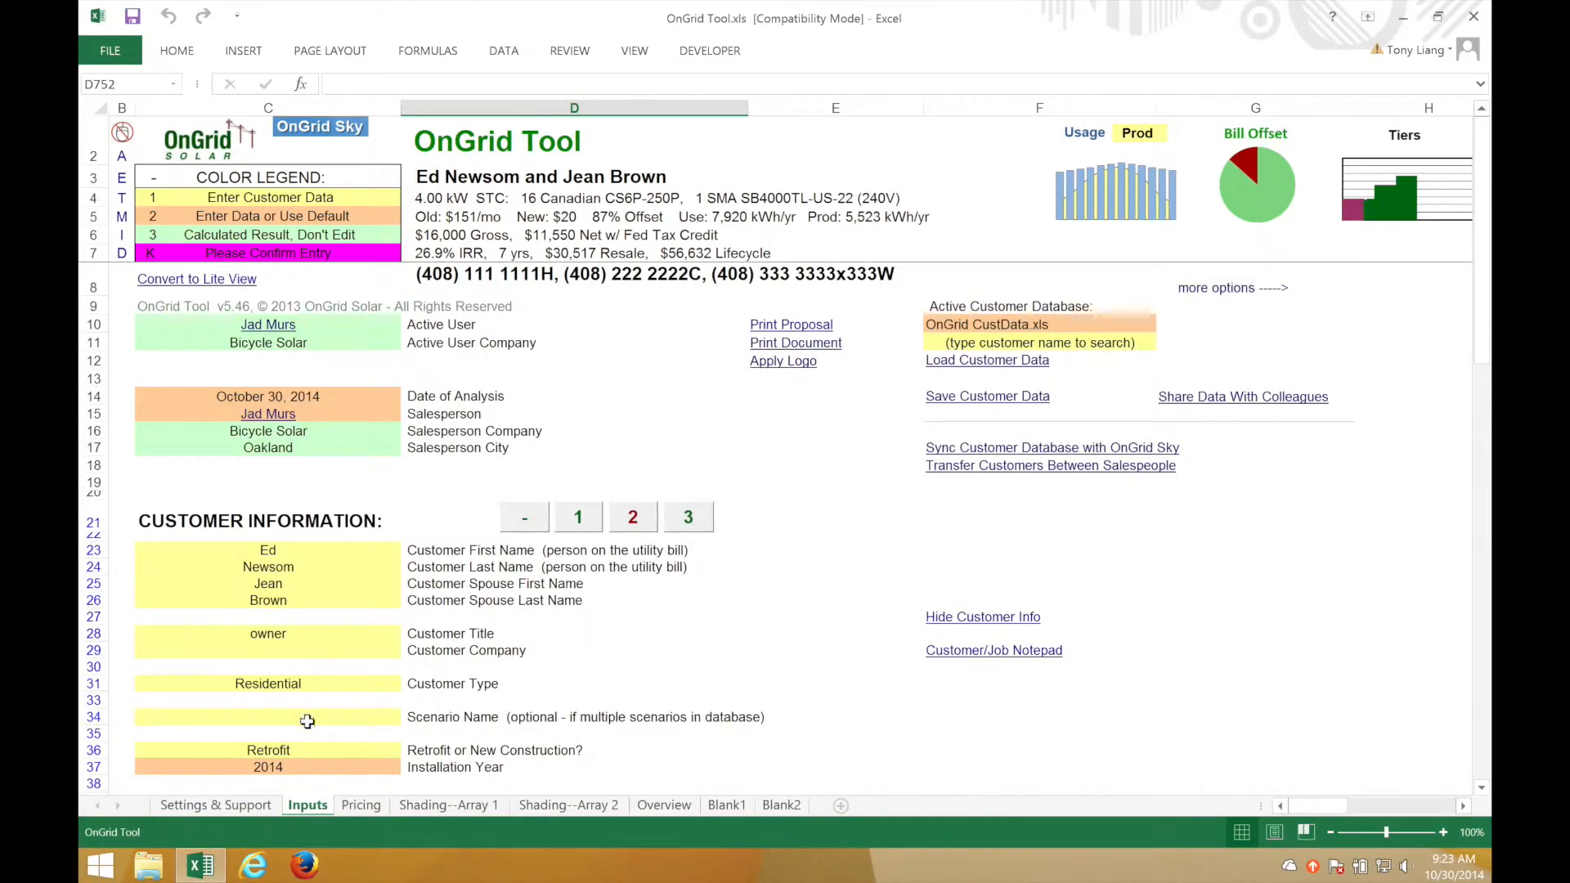
left_click(319, 718)
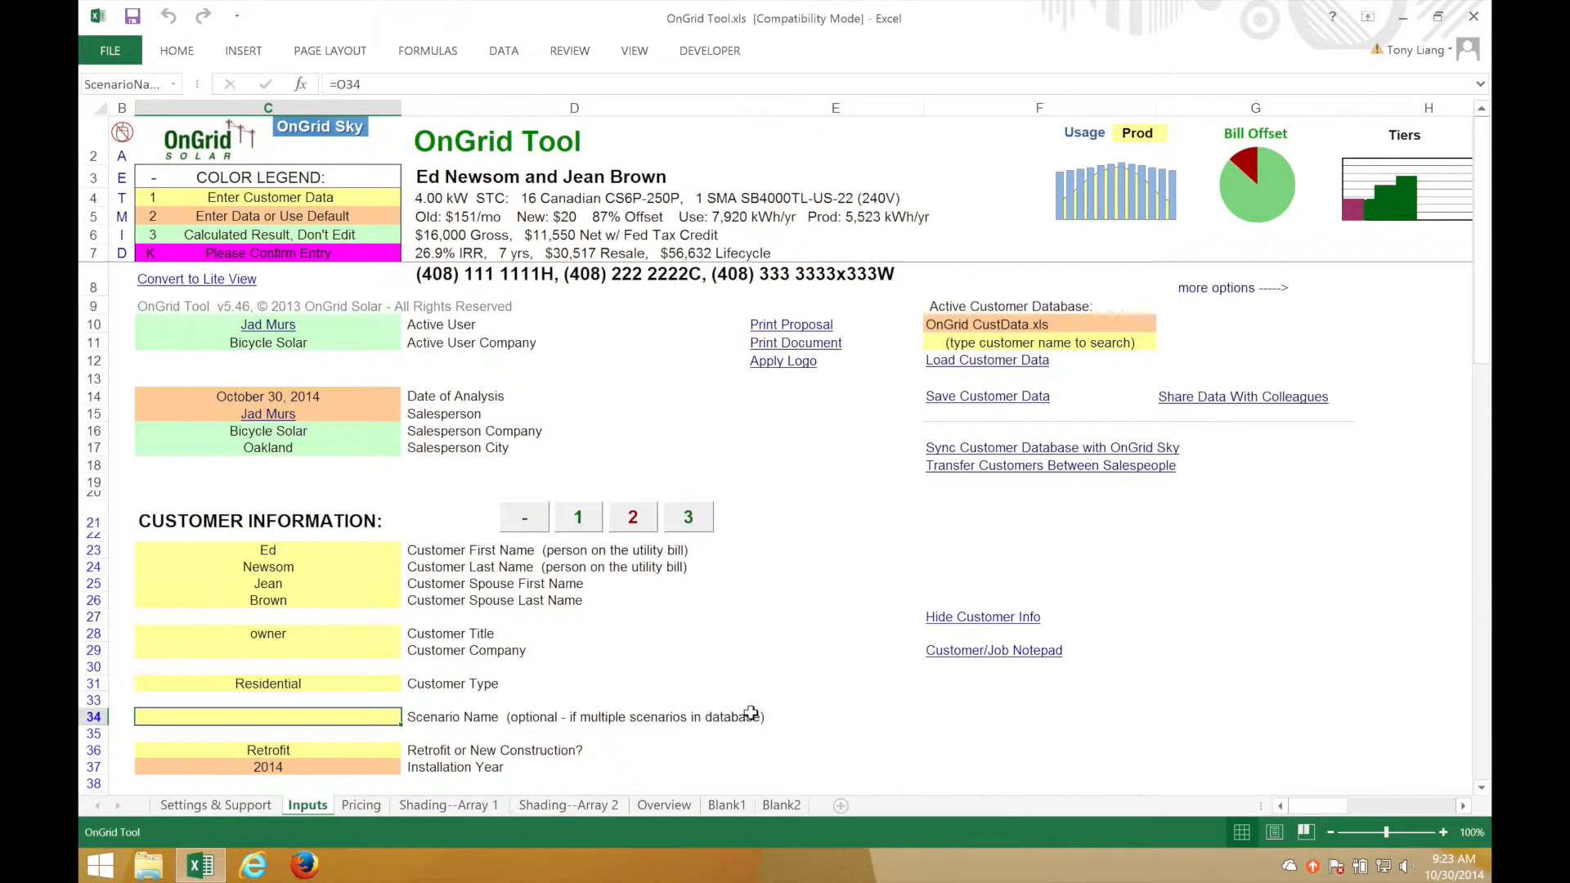
type("Loan")
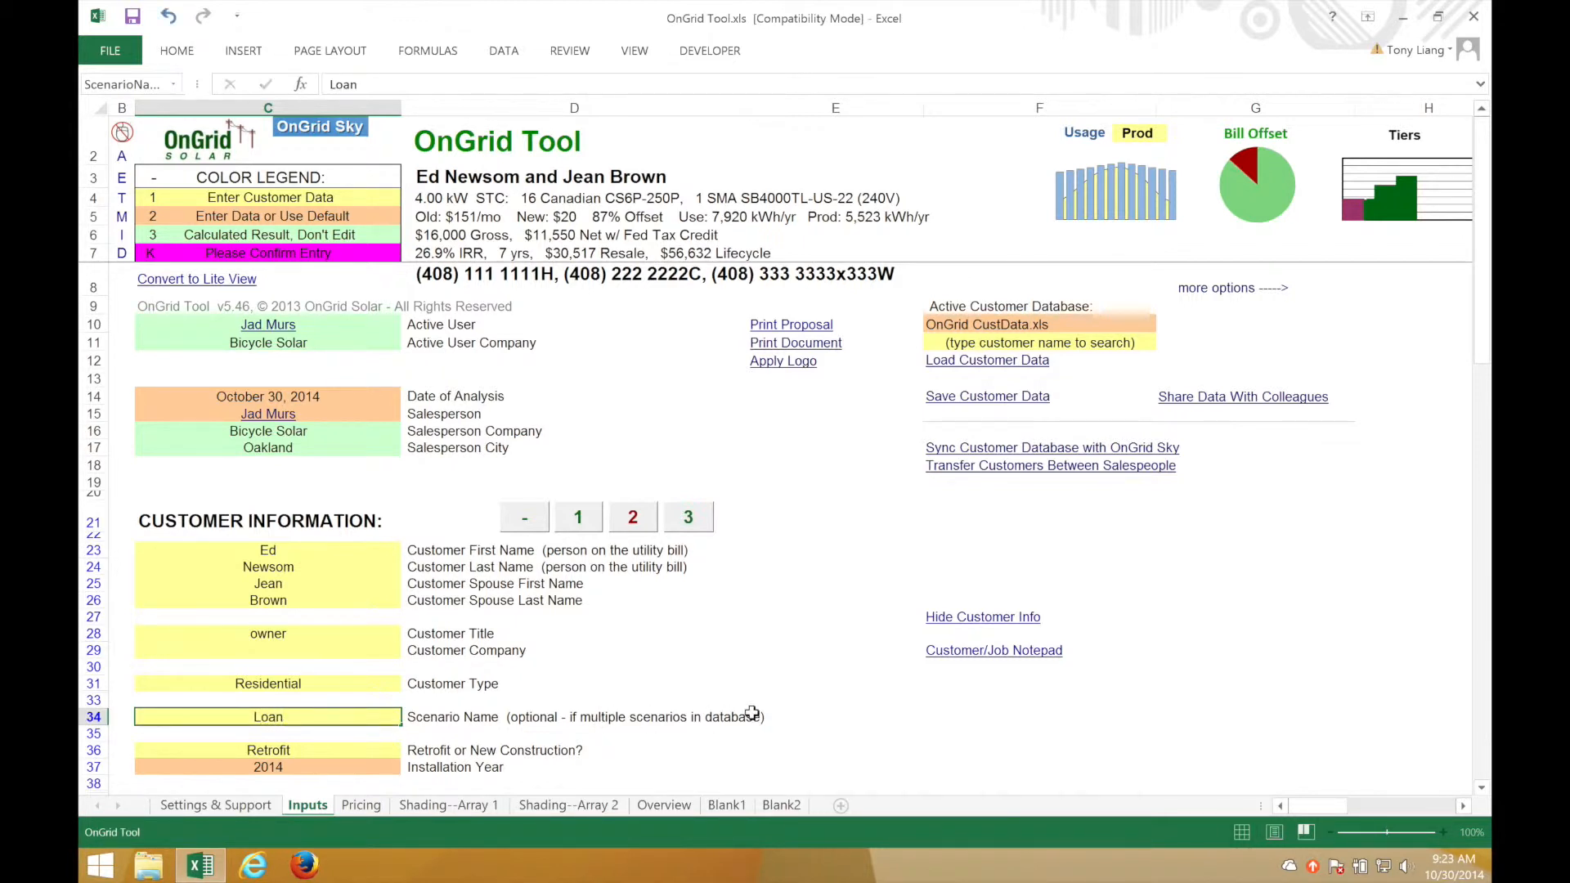
key("Return")
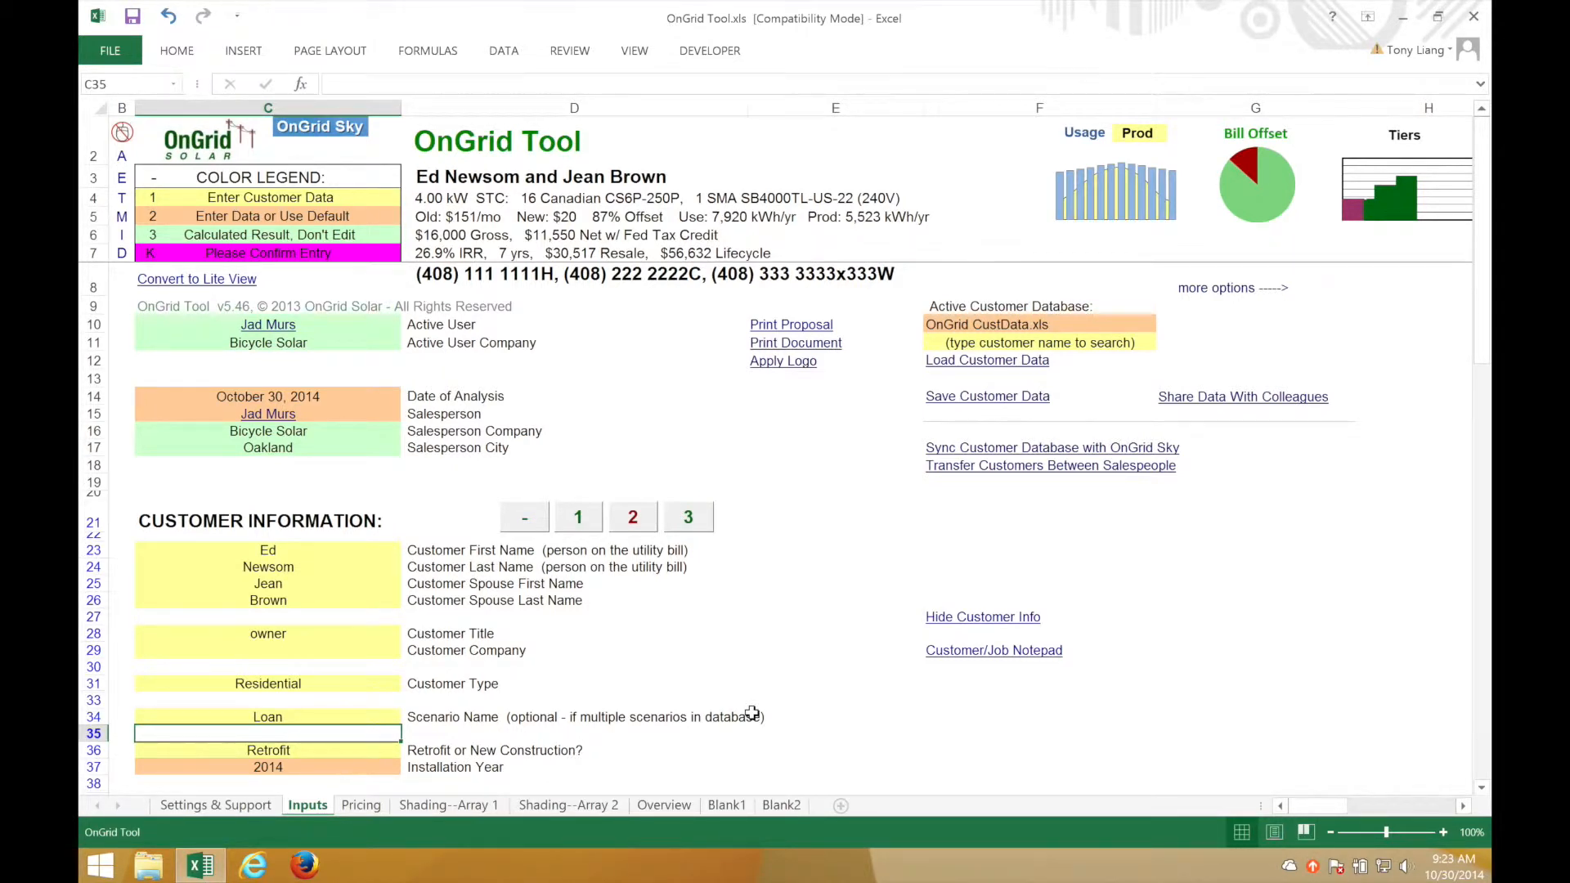
key("Up")
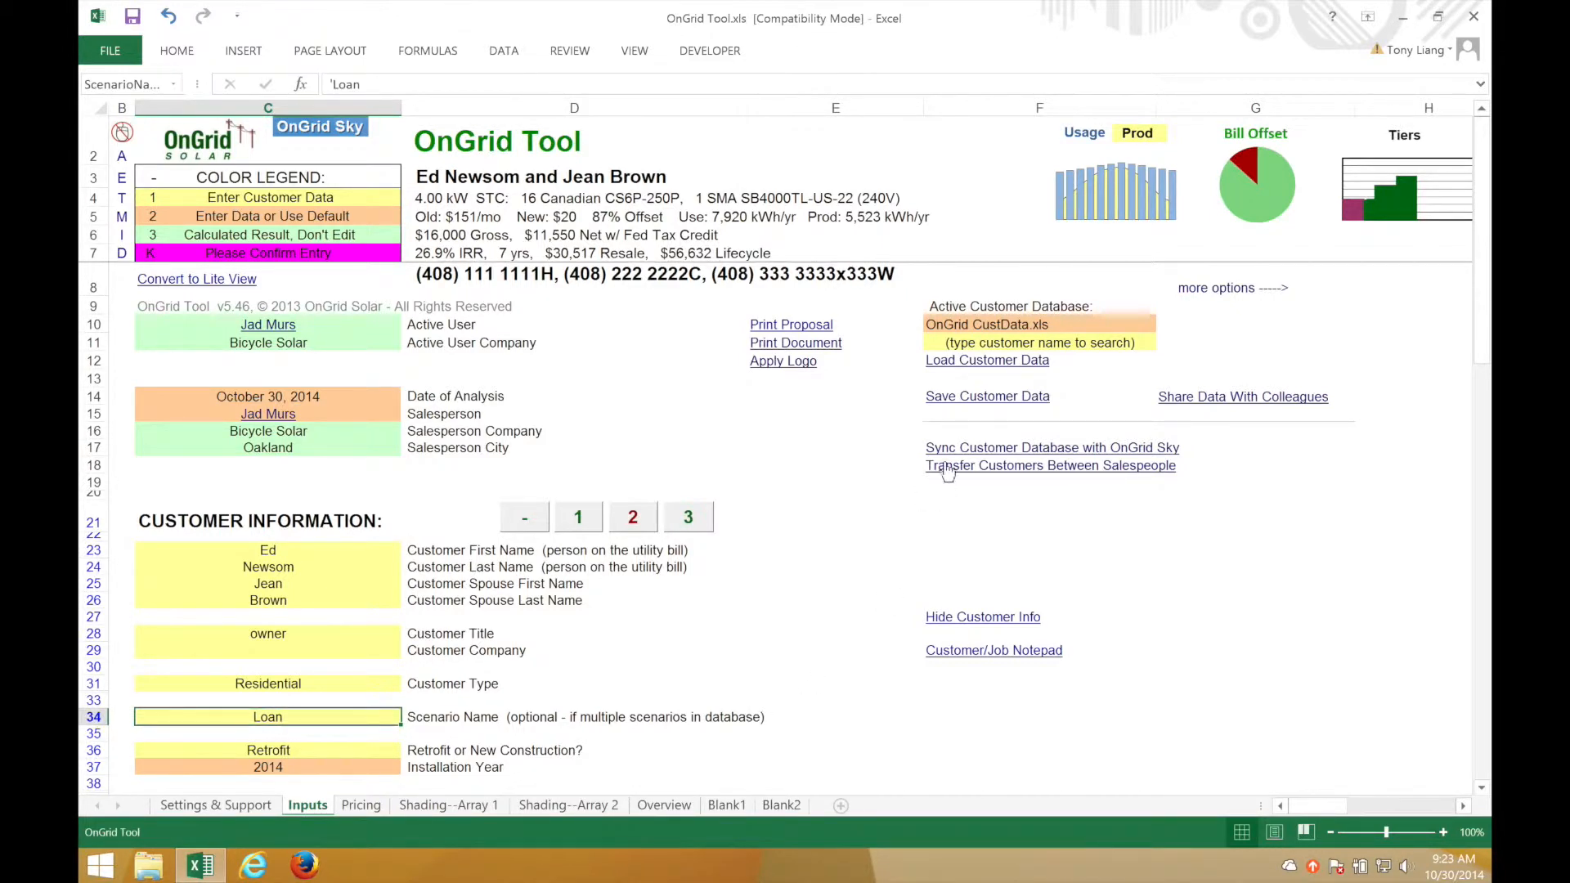
Step: Save the customer data to the active customer database and check the saved scenario in the list of loadable customers
left_click(988, 399)
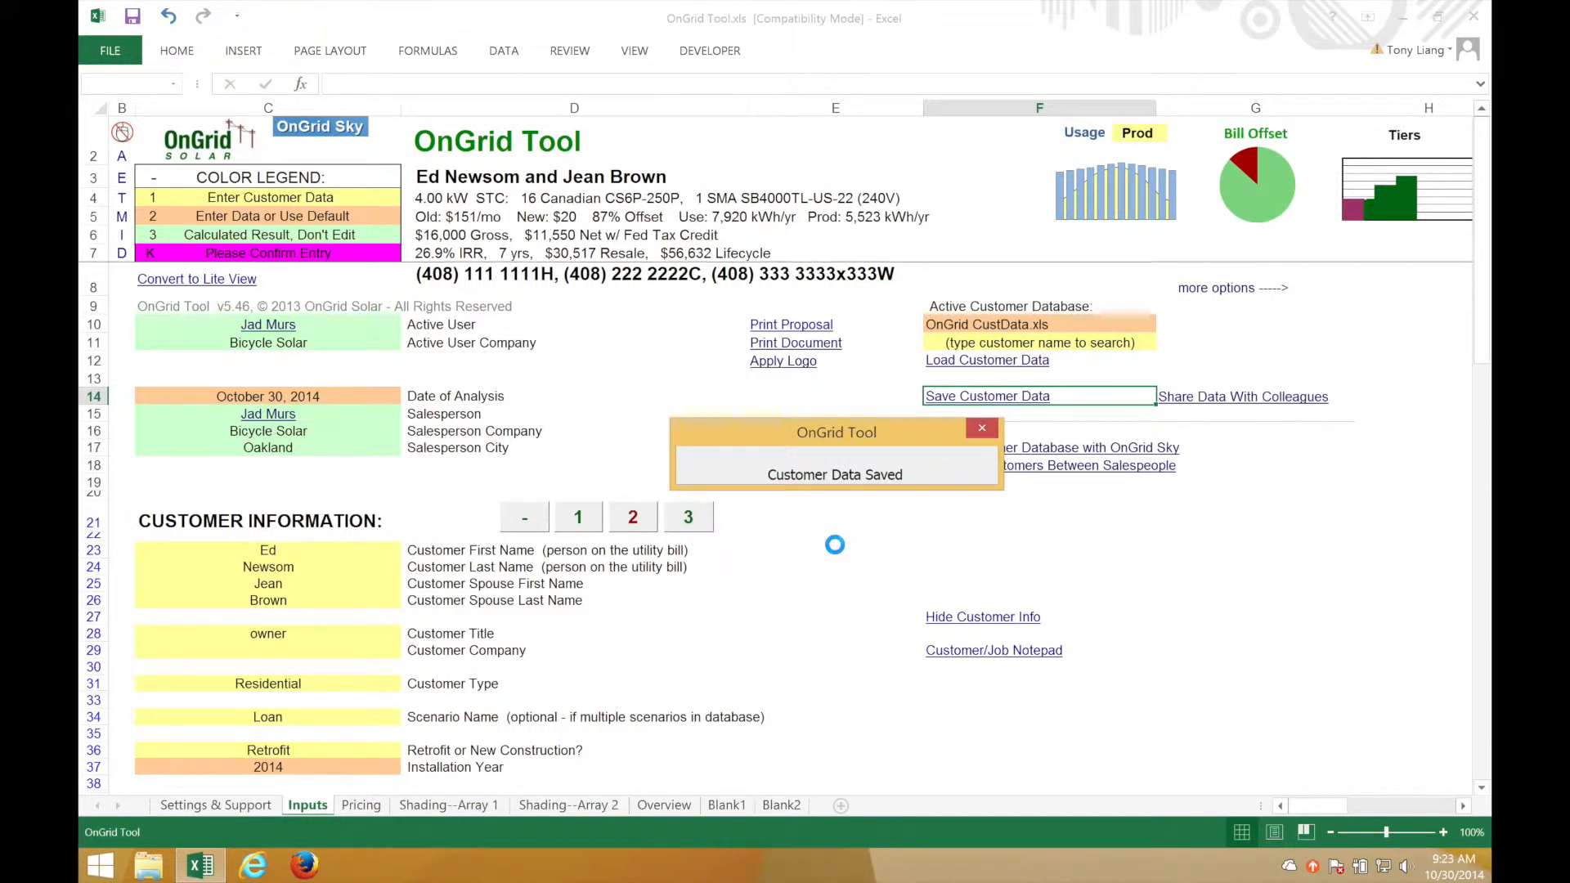
left_click(983, 364)
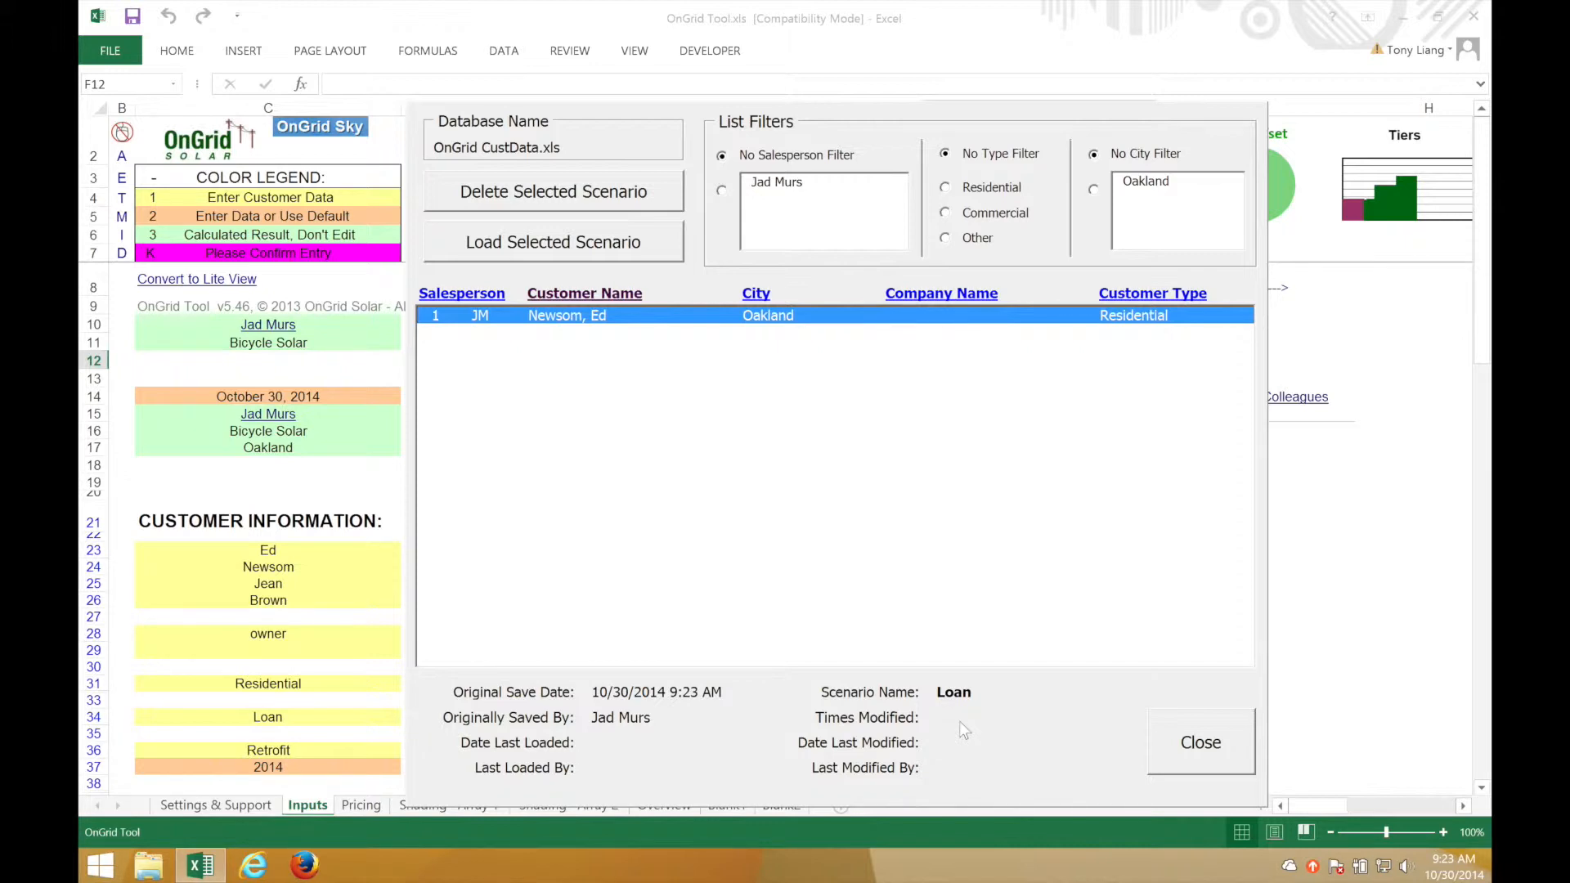
left_click(1192, 757)
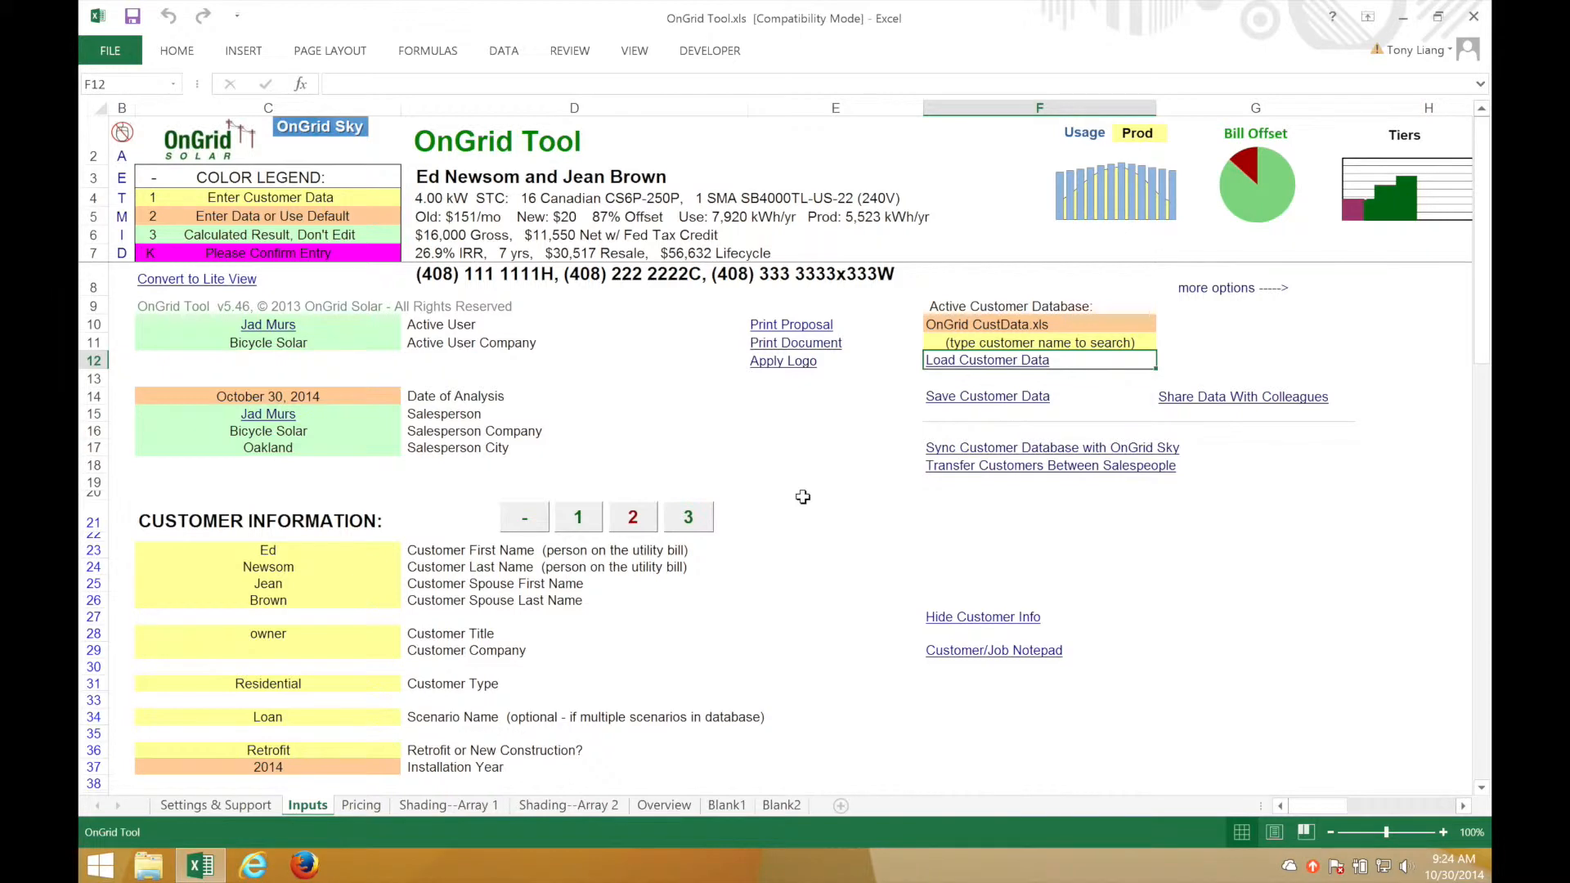
Step: Generate a print preview of the 2.1 Line-of-Credit or Loan proposal in the PDF viewer
left_click(783, 334)
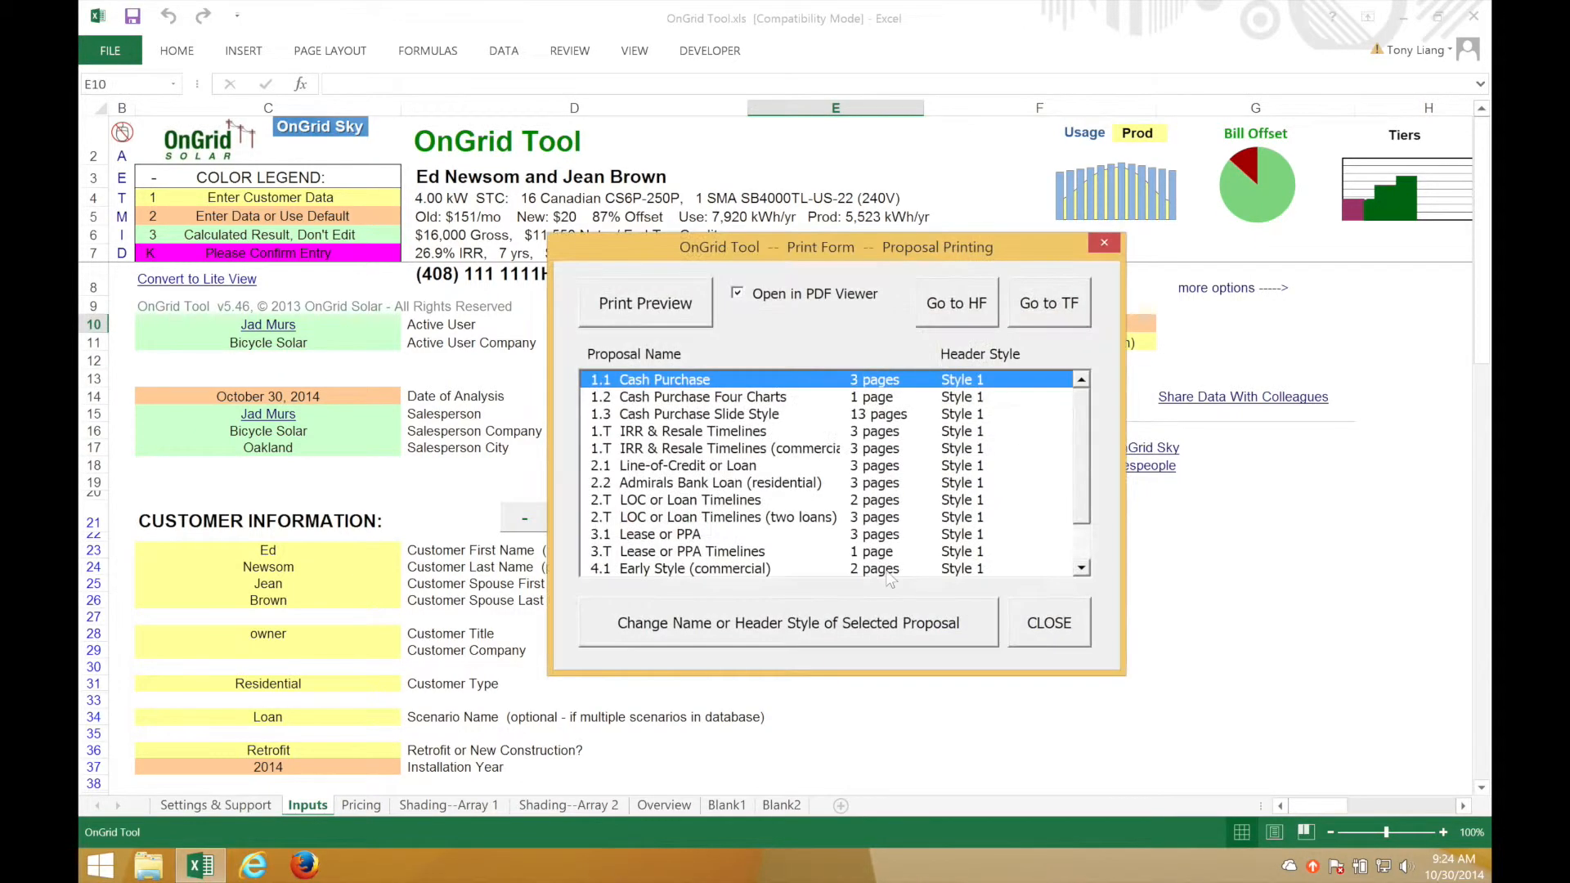
left_click(684, 466)
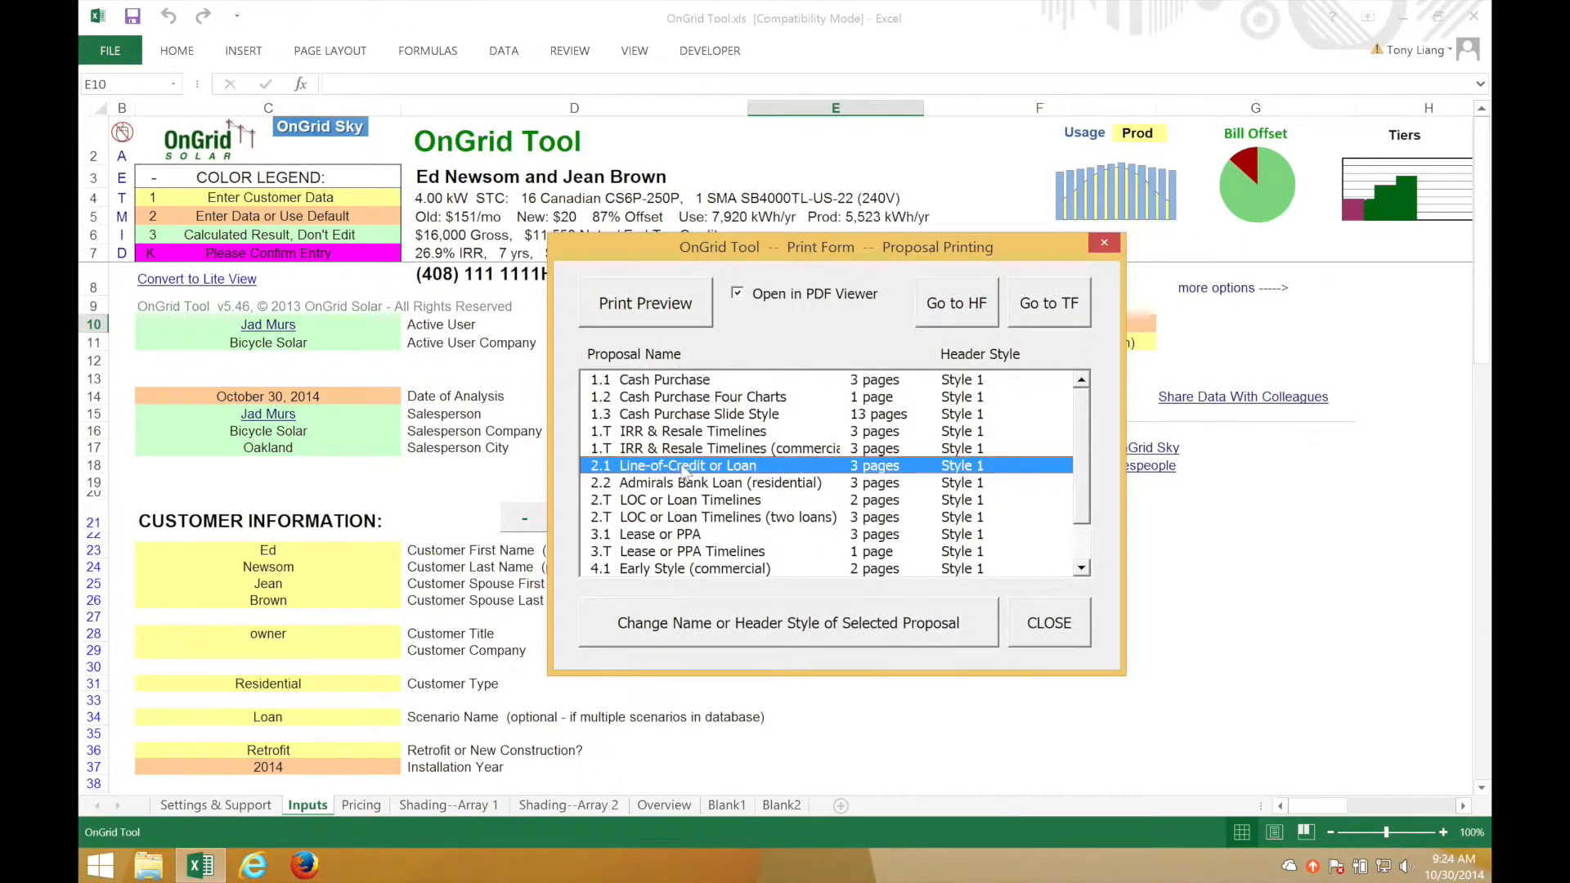
left_click(629, 308)
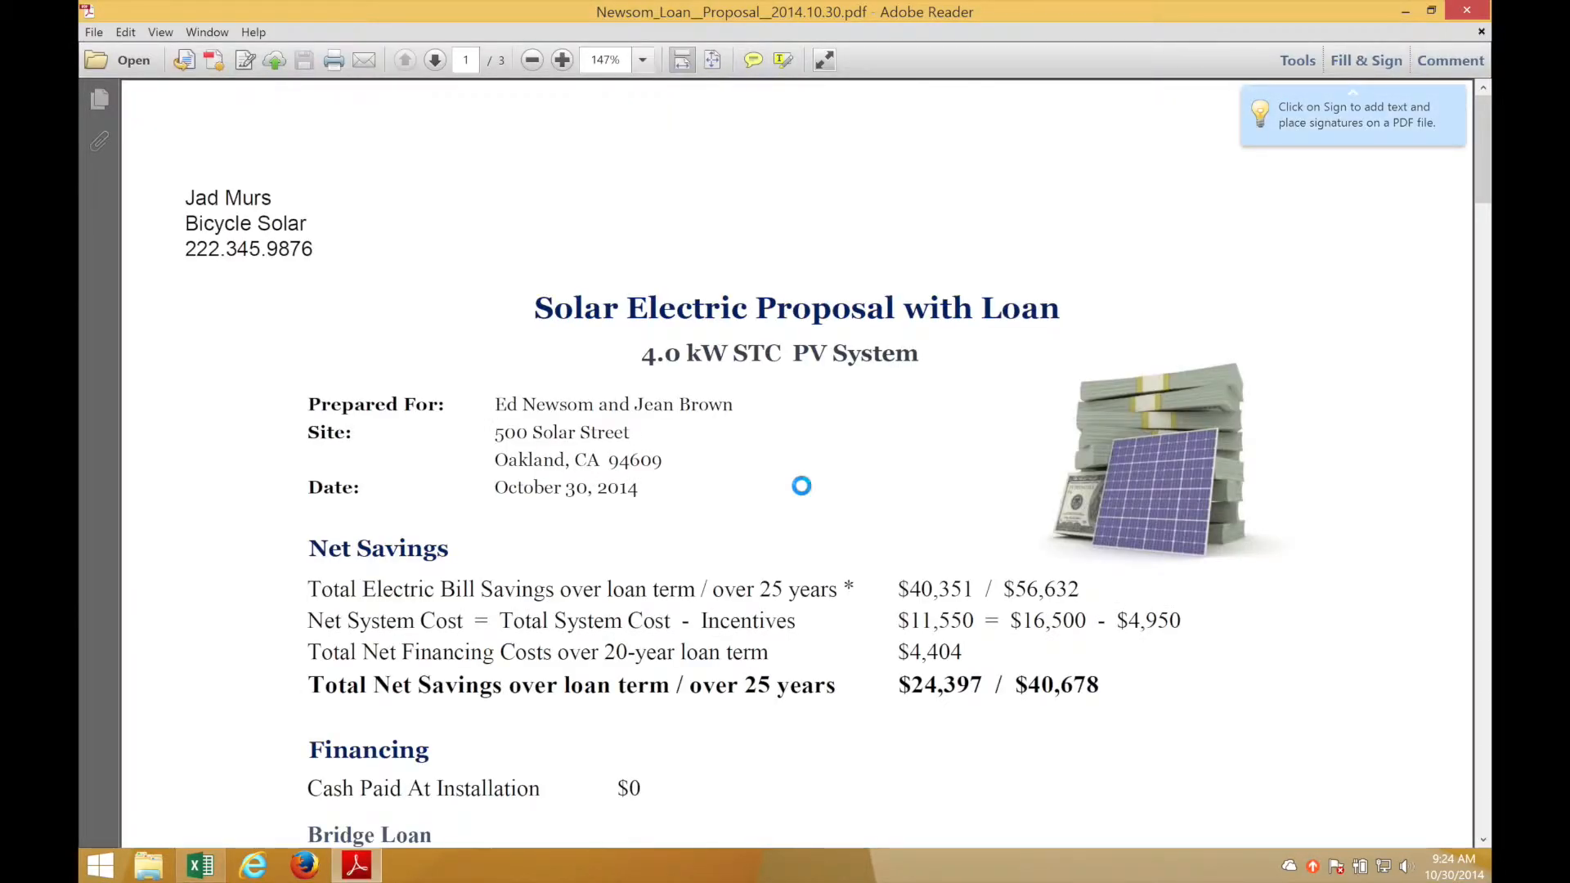
Step: Review the net savings and financing sections of the loan proposal PDF, and close it to return to the Inputs sheet
scroll(802, 489, "down", 5)
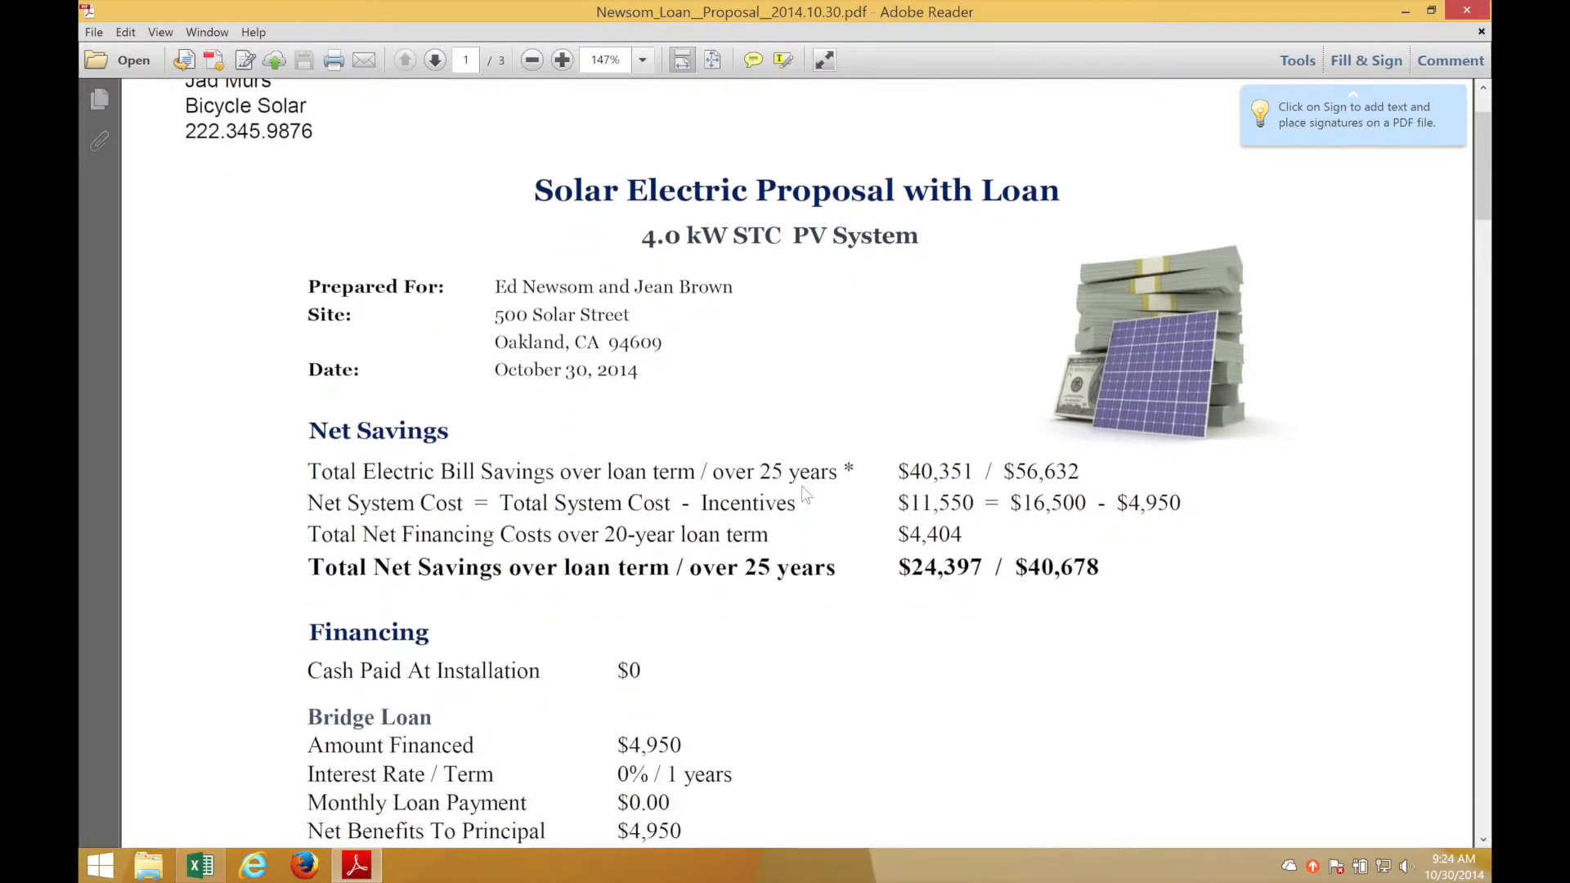
scroll(802, 486, "down", 2)
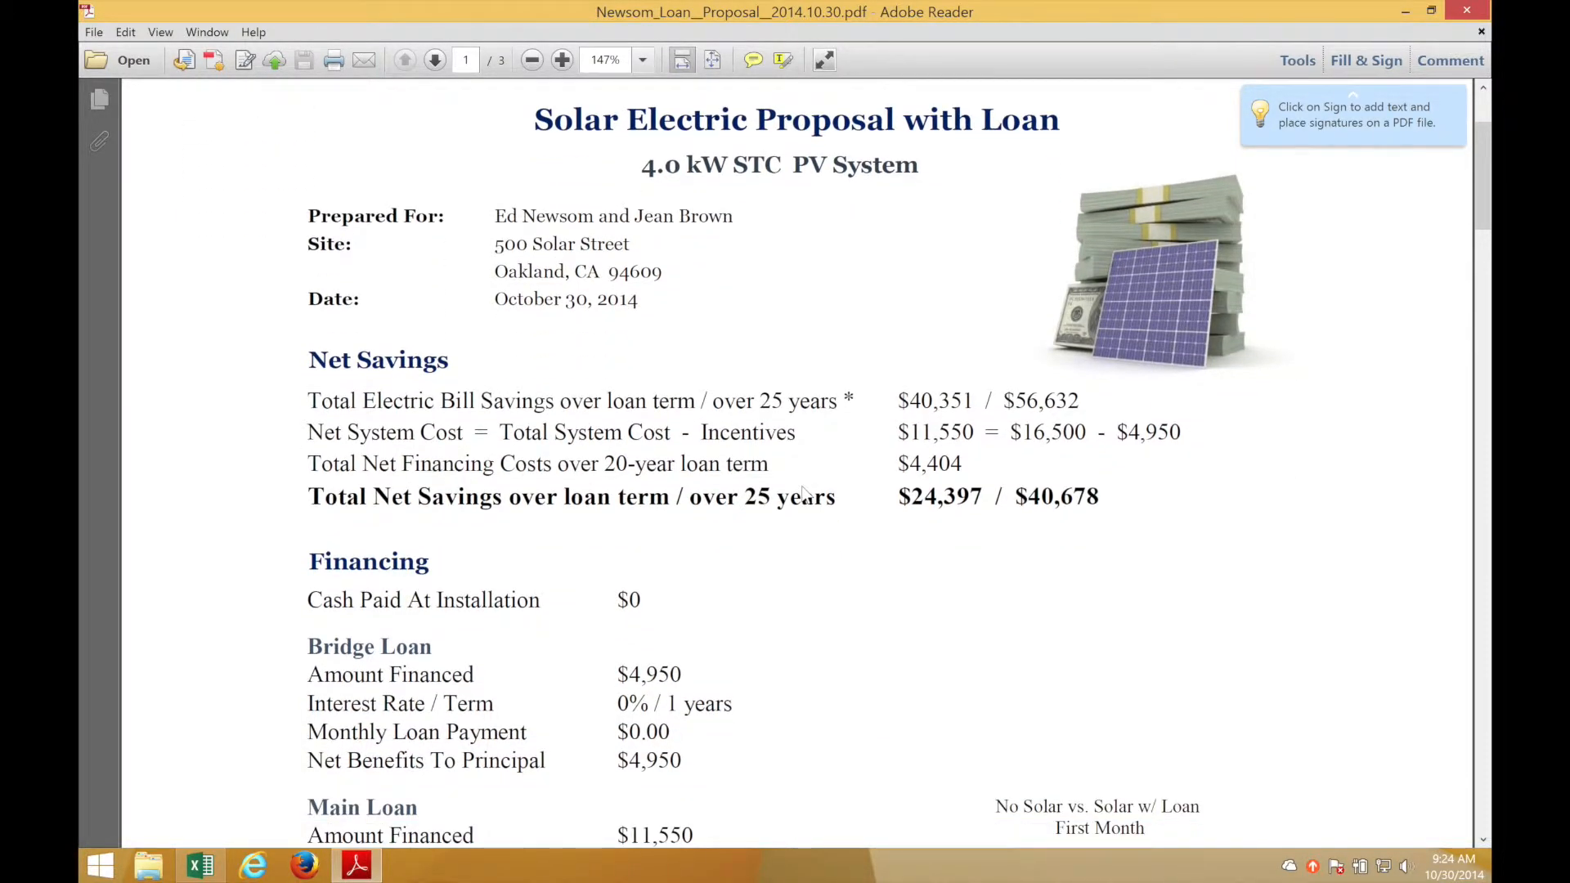
scroll(803, 490, "down", 3)
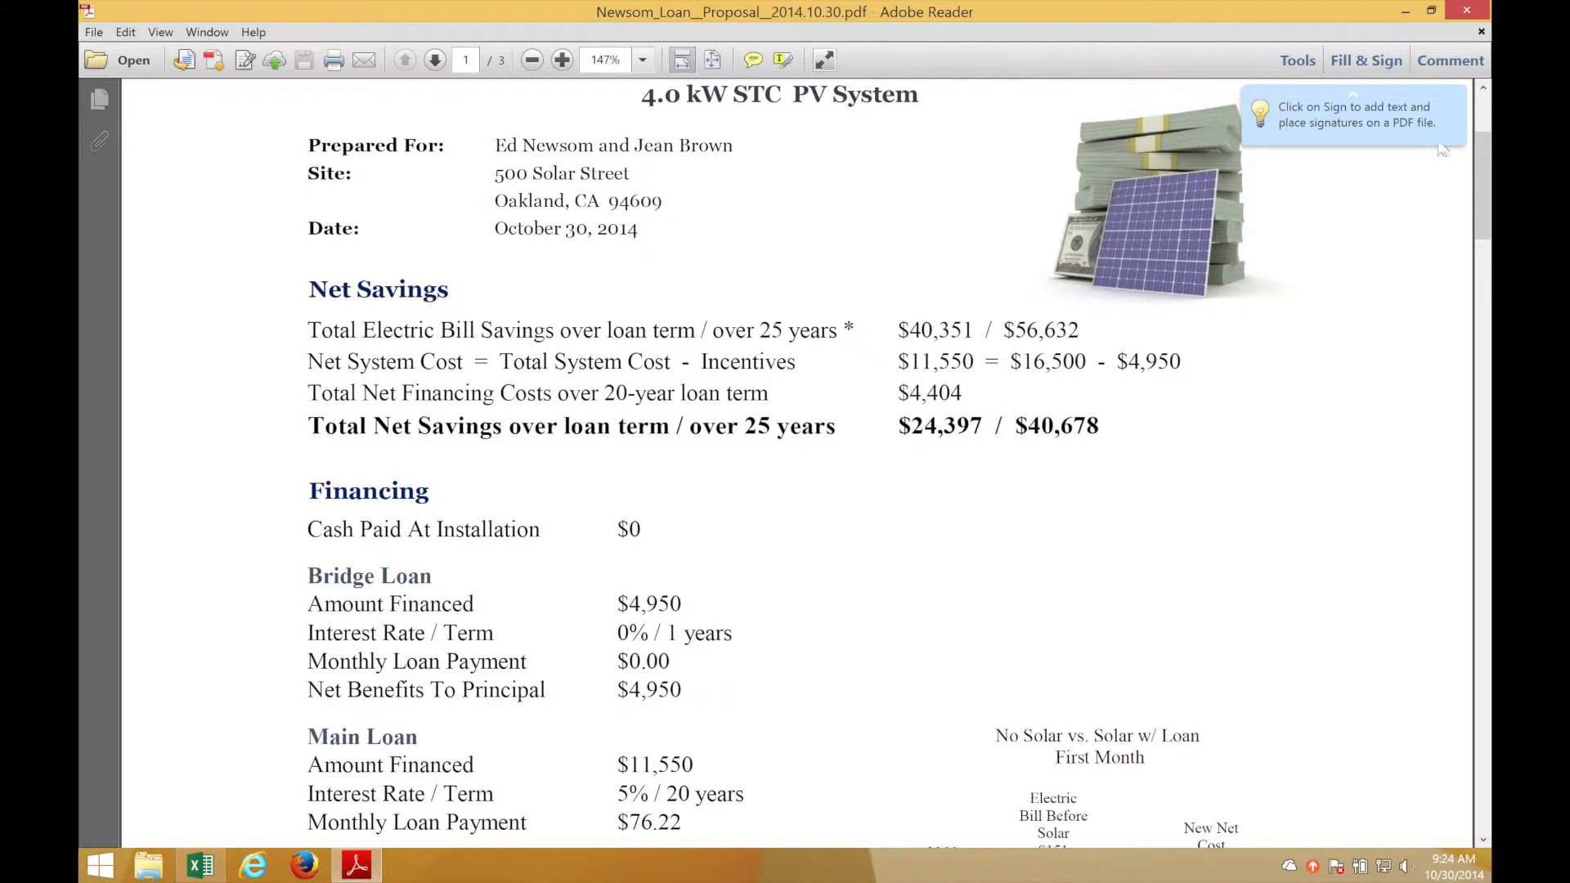
left_click(1467, 11)
left_click(822, 516)
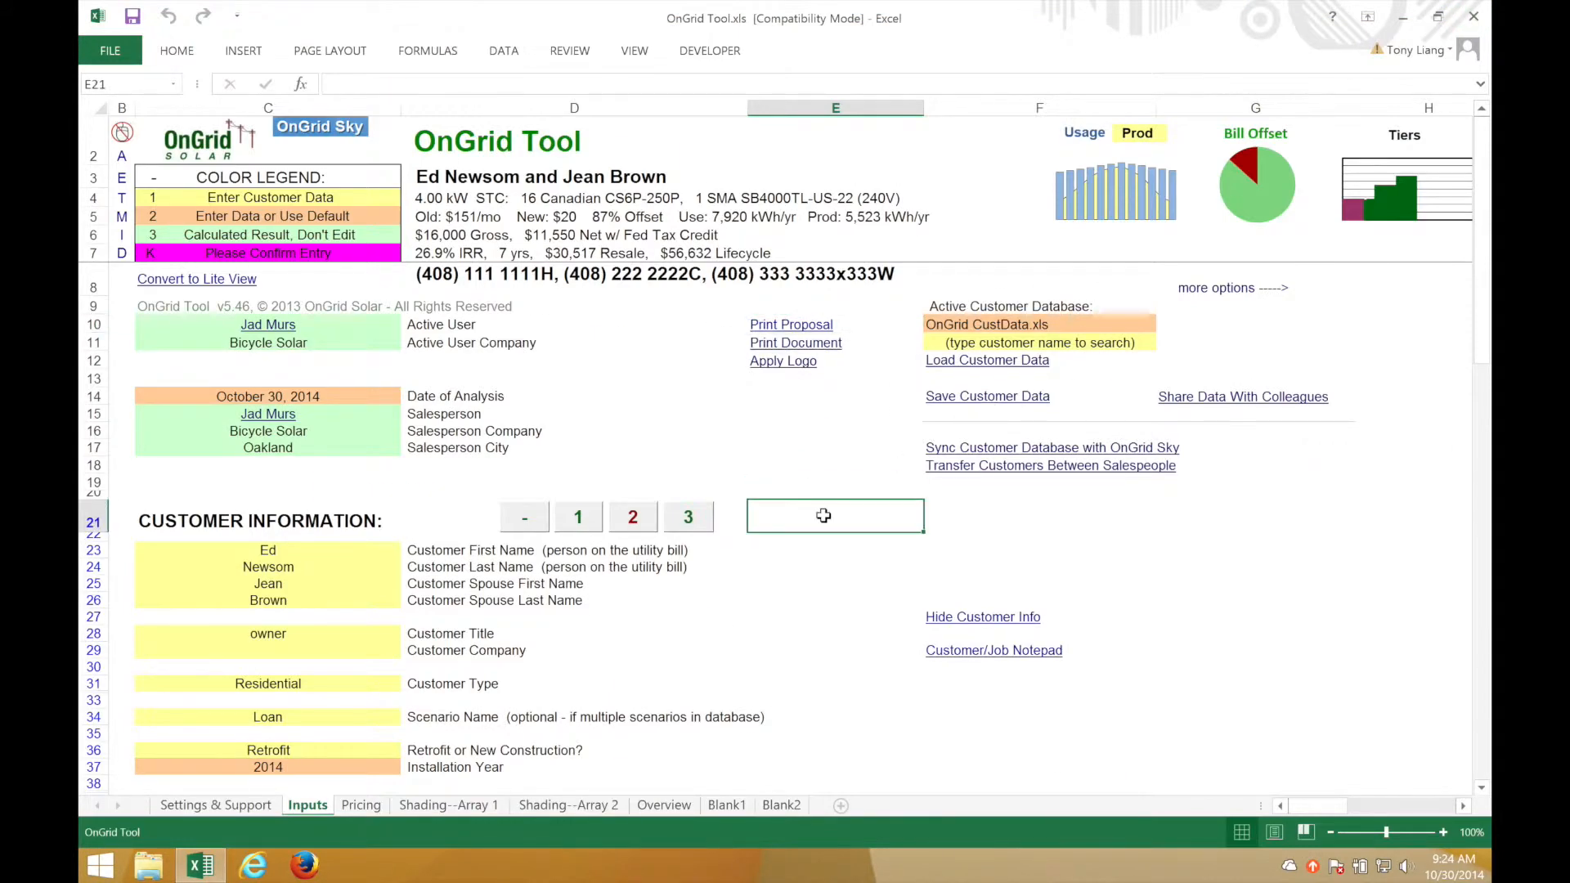
Step: Reset the Financing section of the Inputs sheet to its defaults
scroll(586, 696, "down", 20)
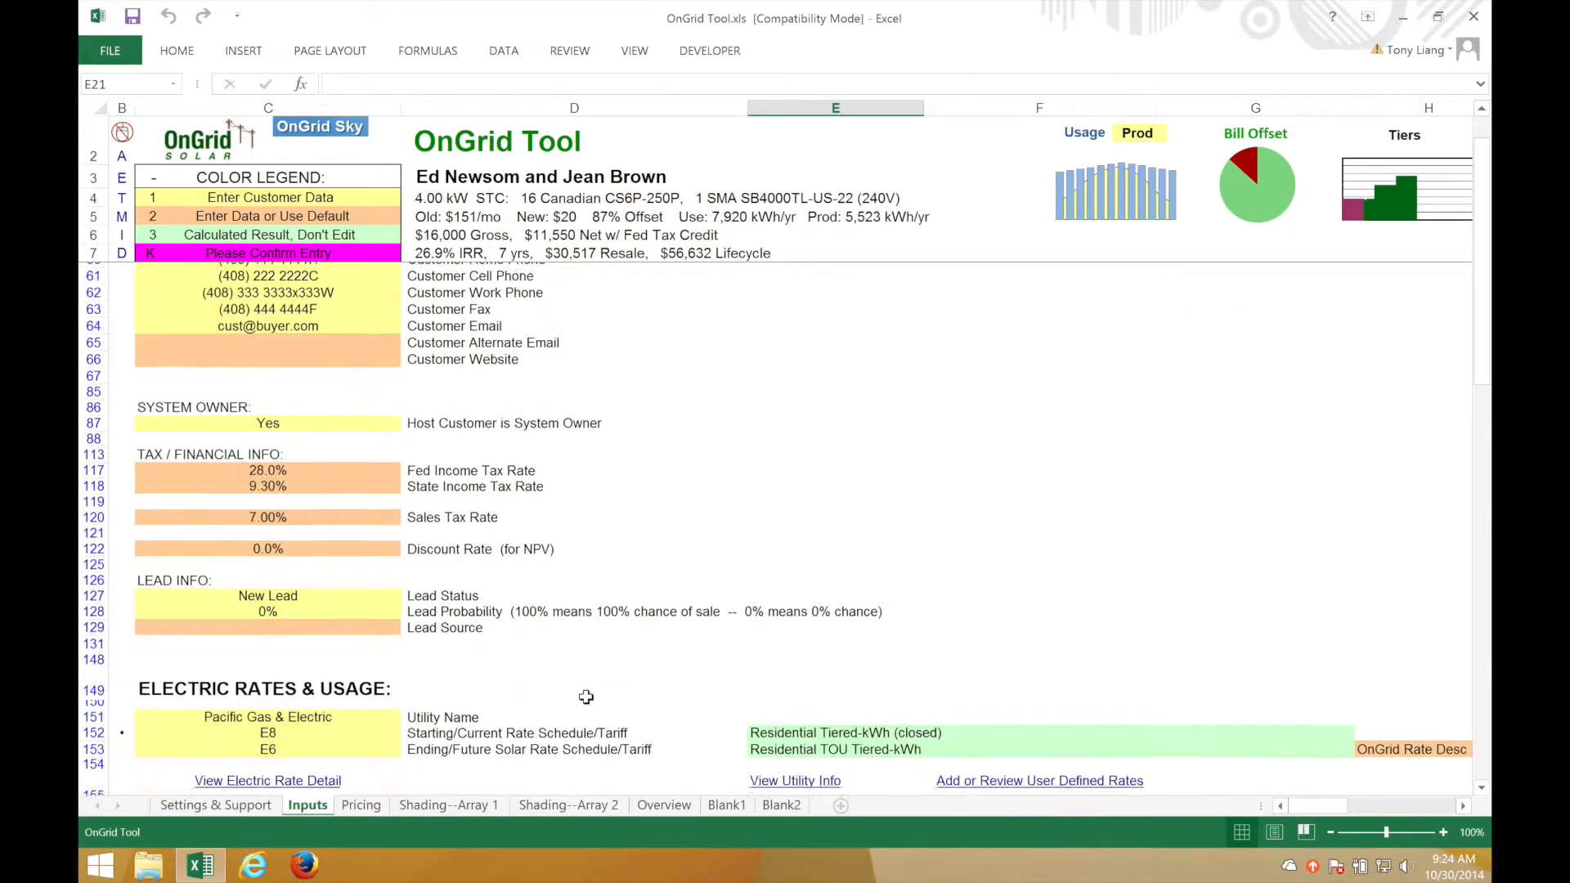
scroll(587, 697, "down", 20)
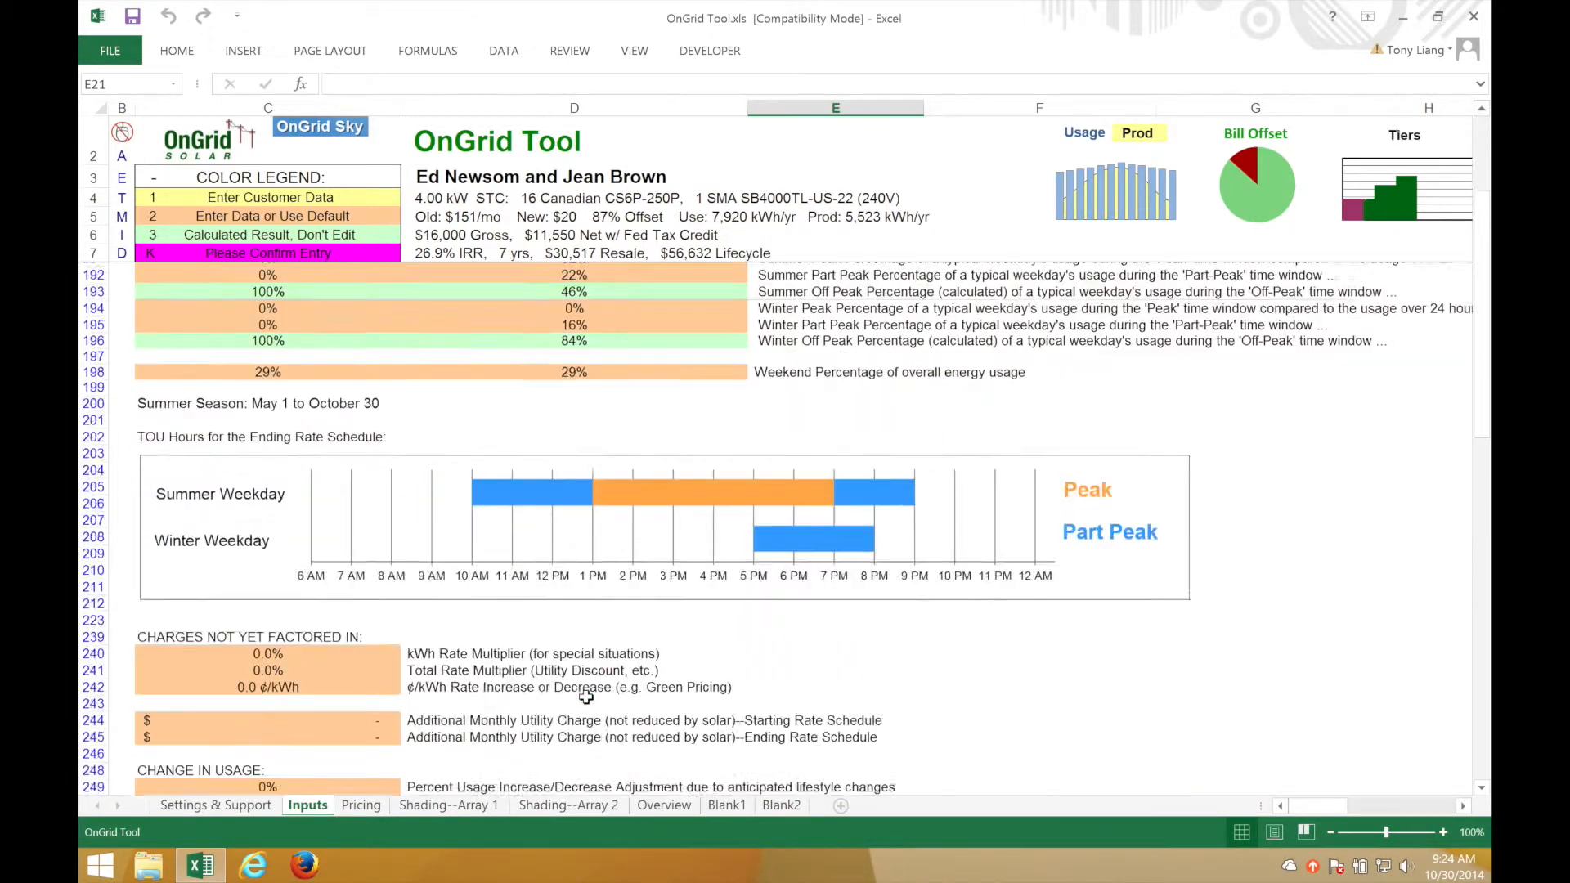
scroll(586, 697, "down", 20)
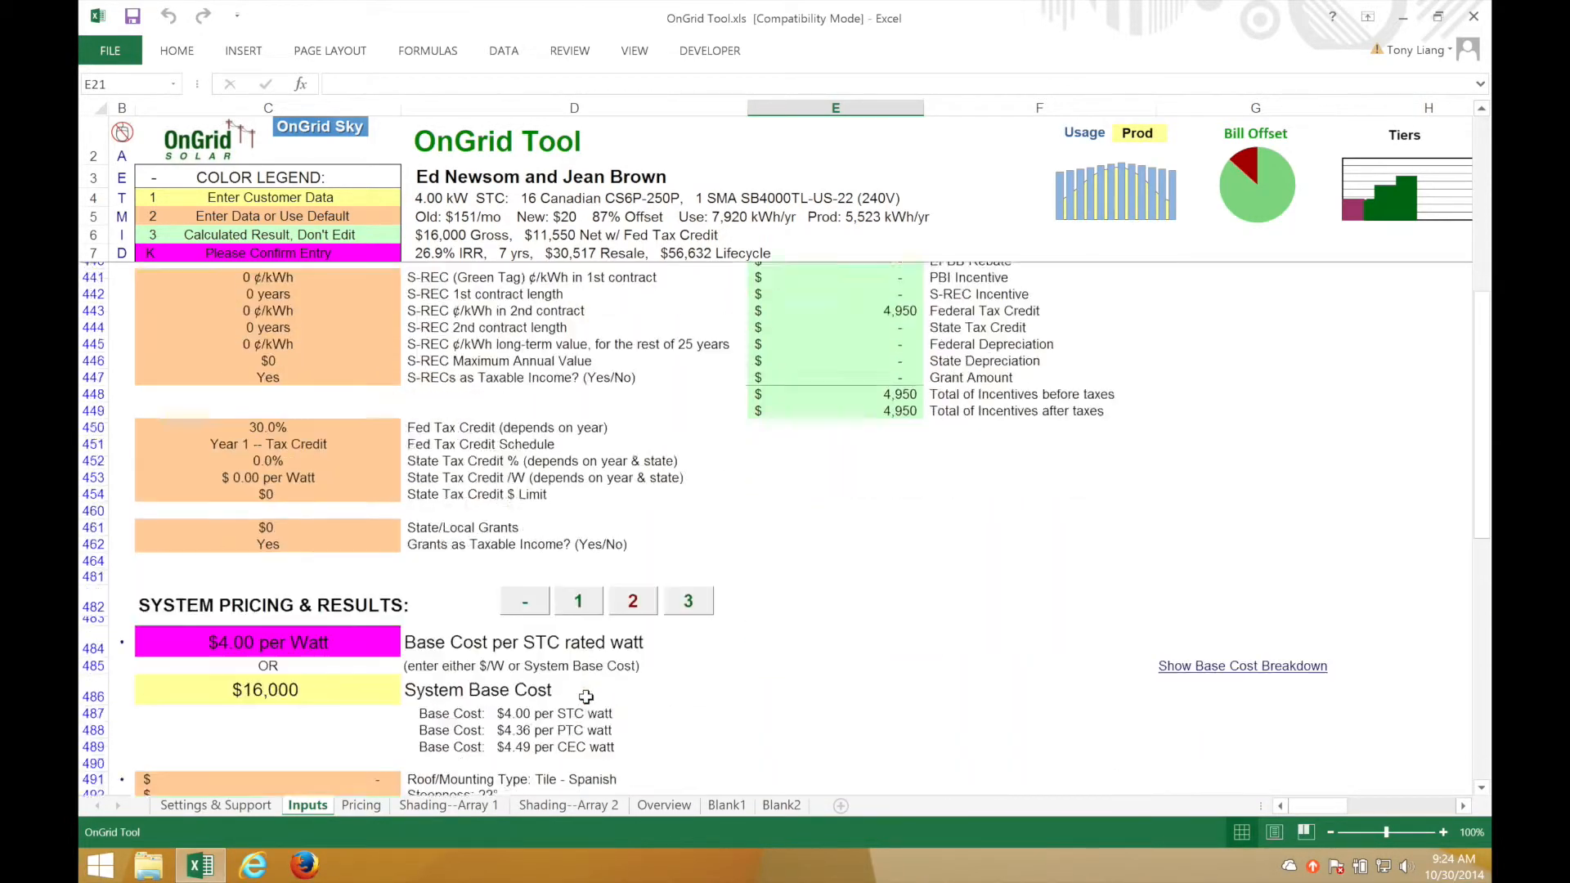
scroll(586, 697, "down", 10)
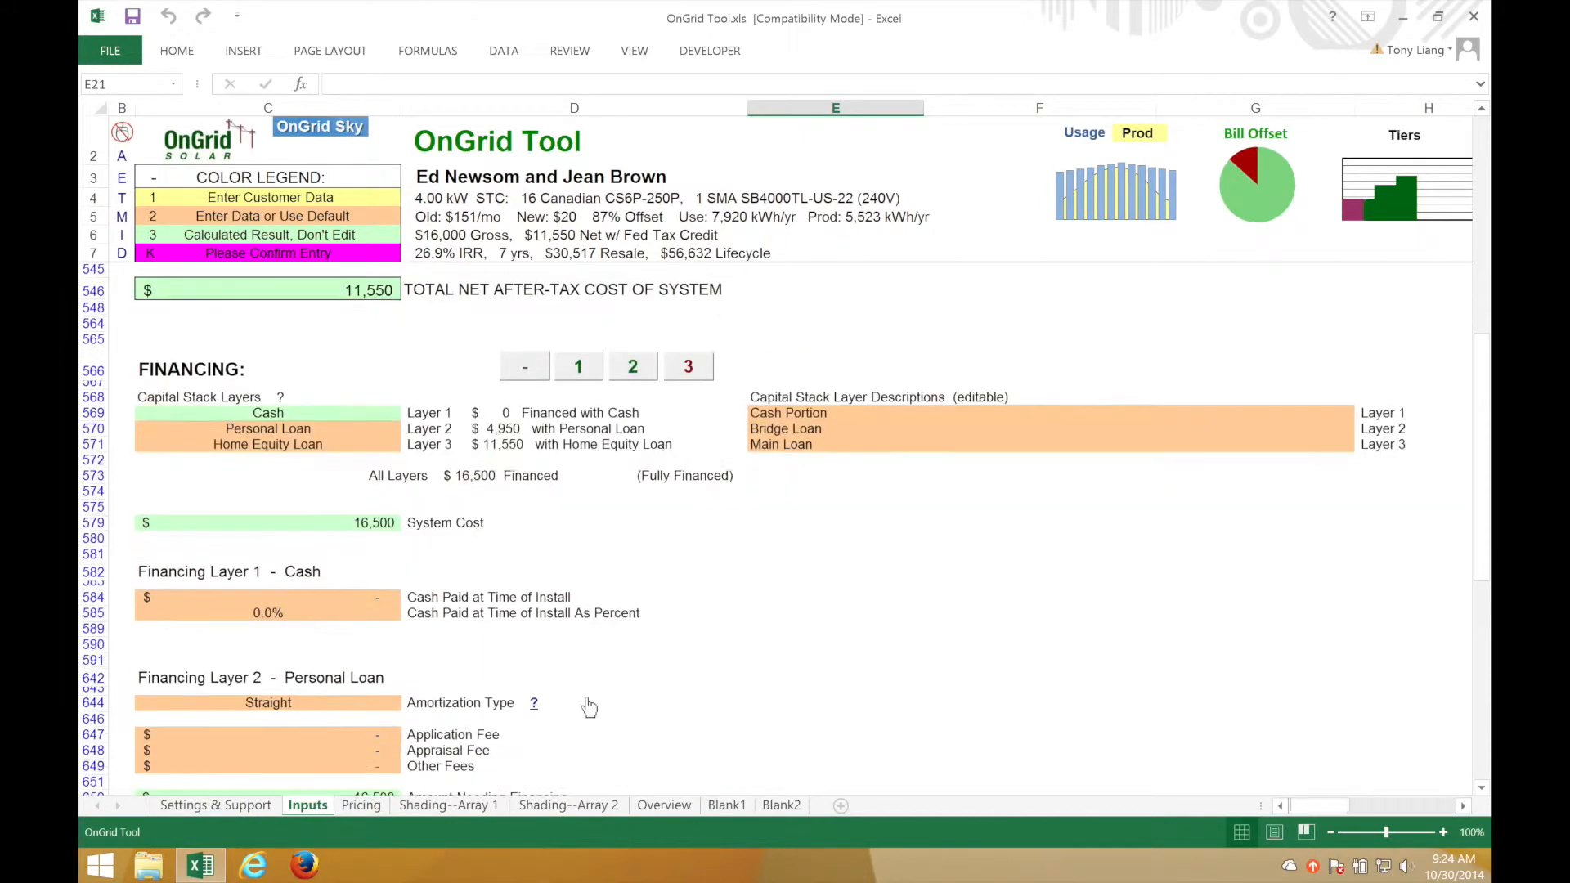
scroll(1057, 521, "right", 5)
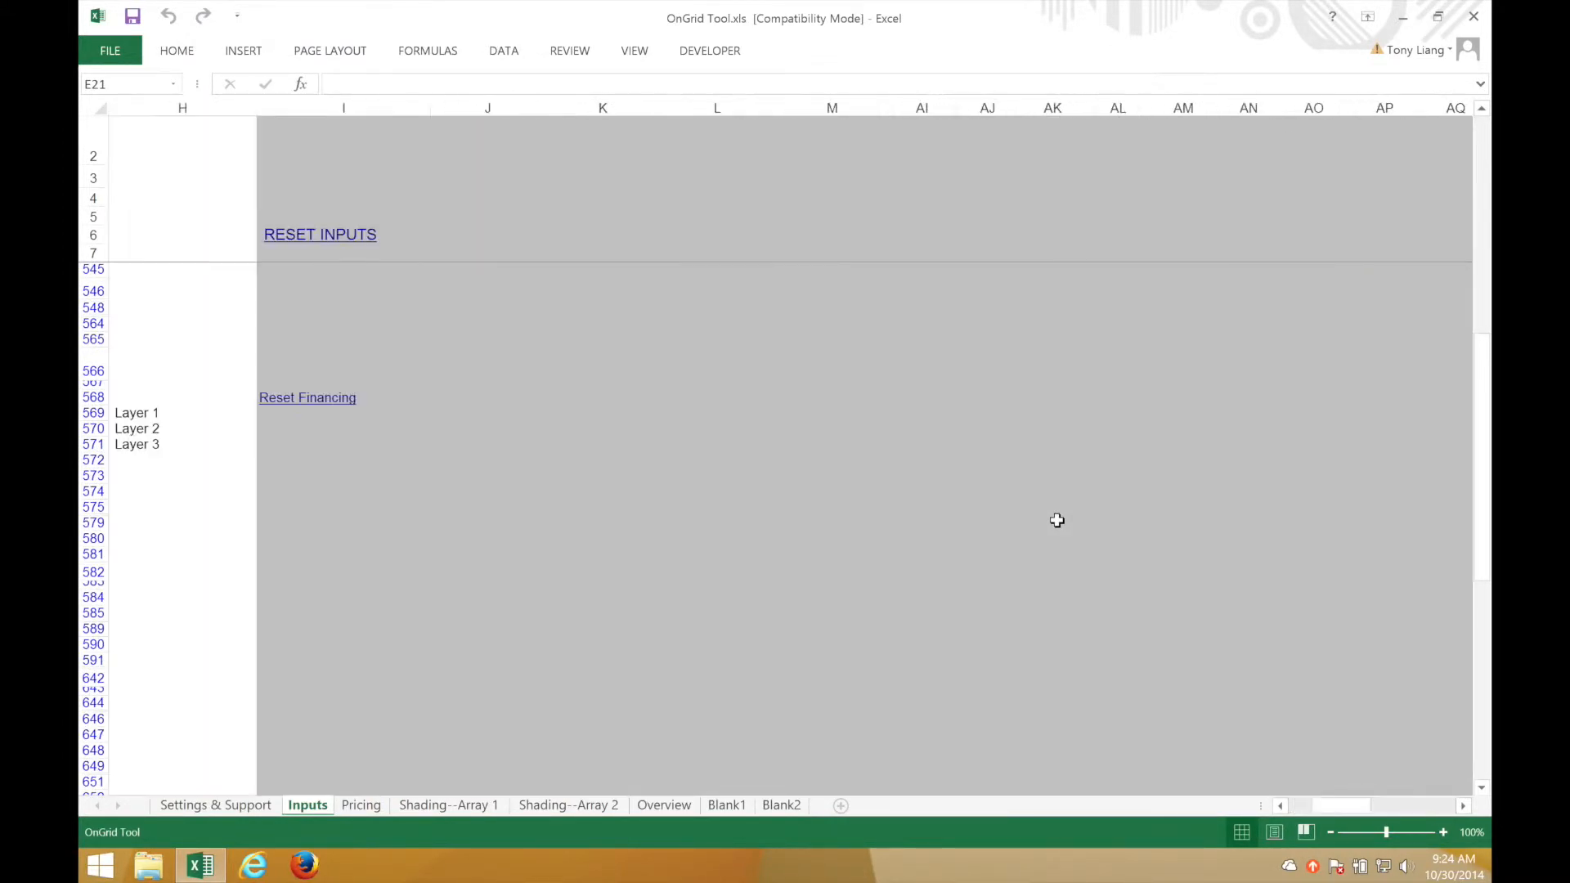
left_click(935, 408)
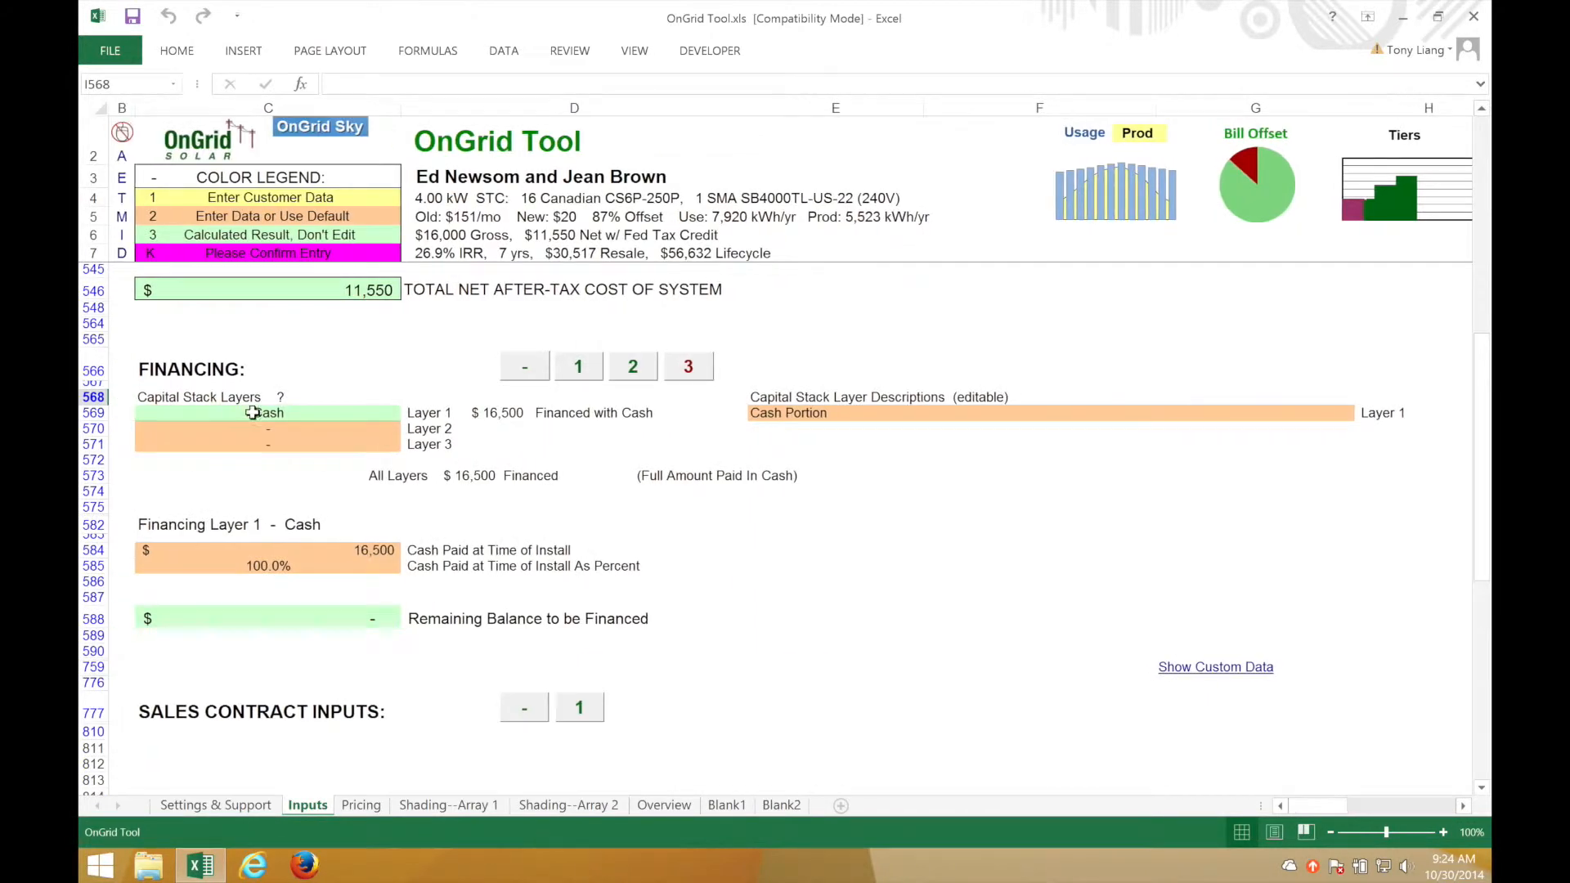
Step: Try Residential Lease as the Layer 2 financing, go to the system owner setting, and set Host Customer is System Owner to No
left_click(331, 429)
left_click(408, 428)
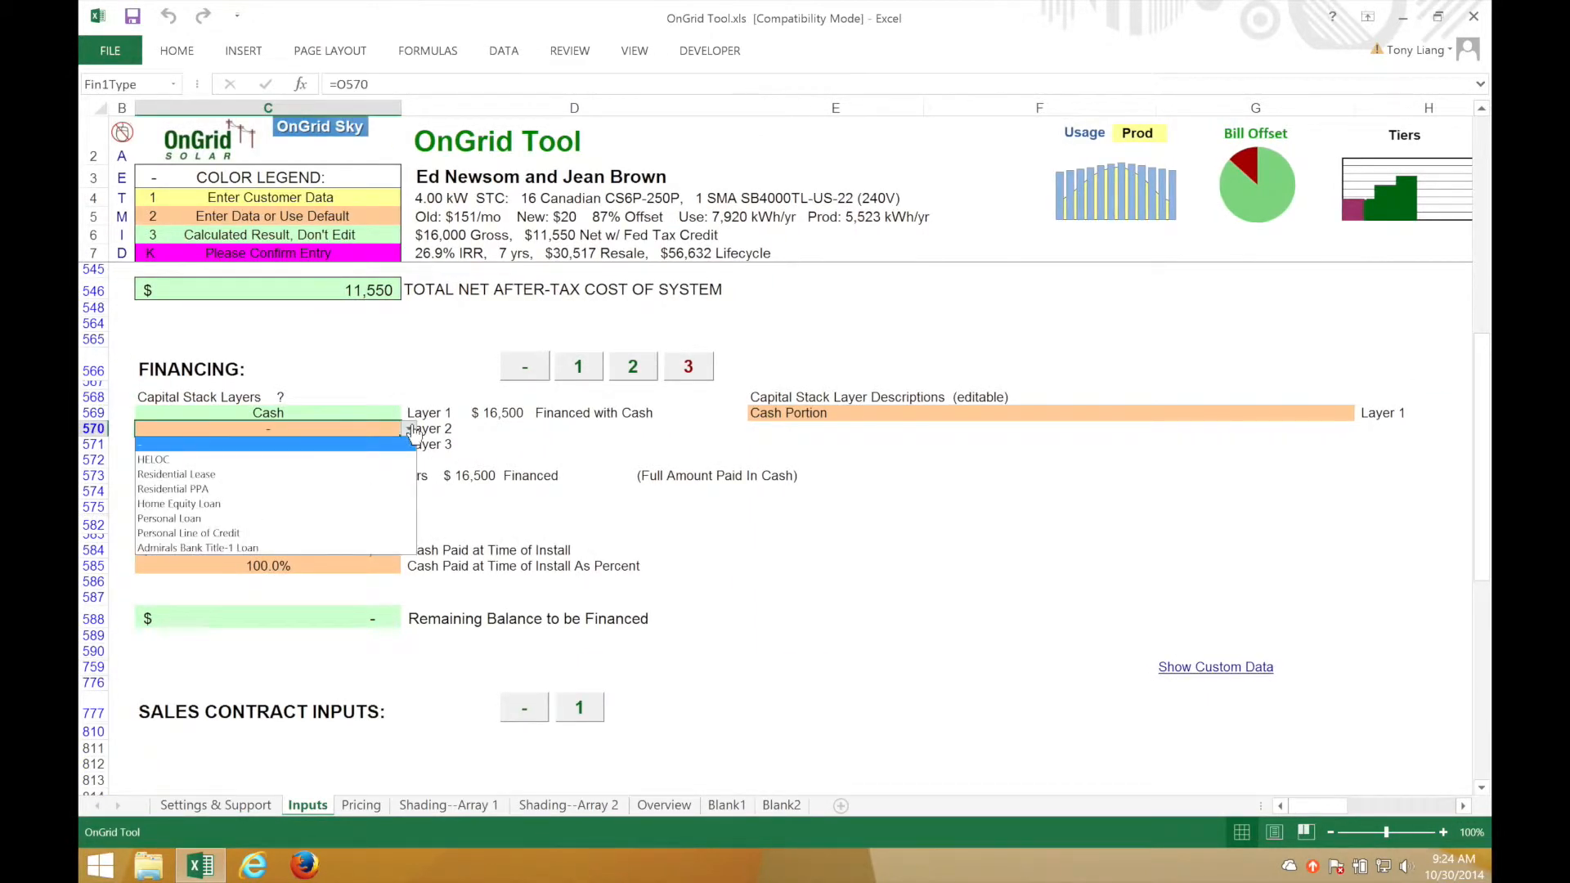
left_click(291, 477)
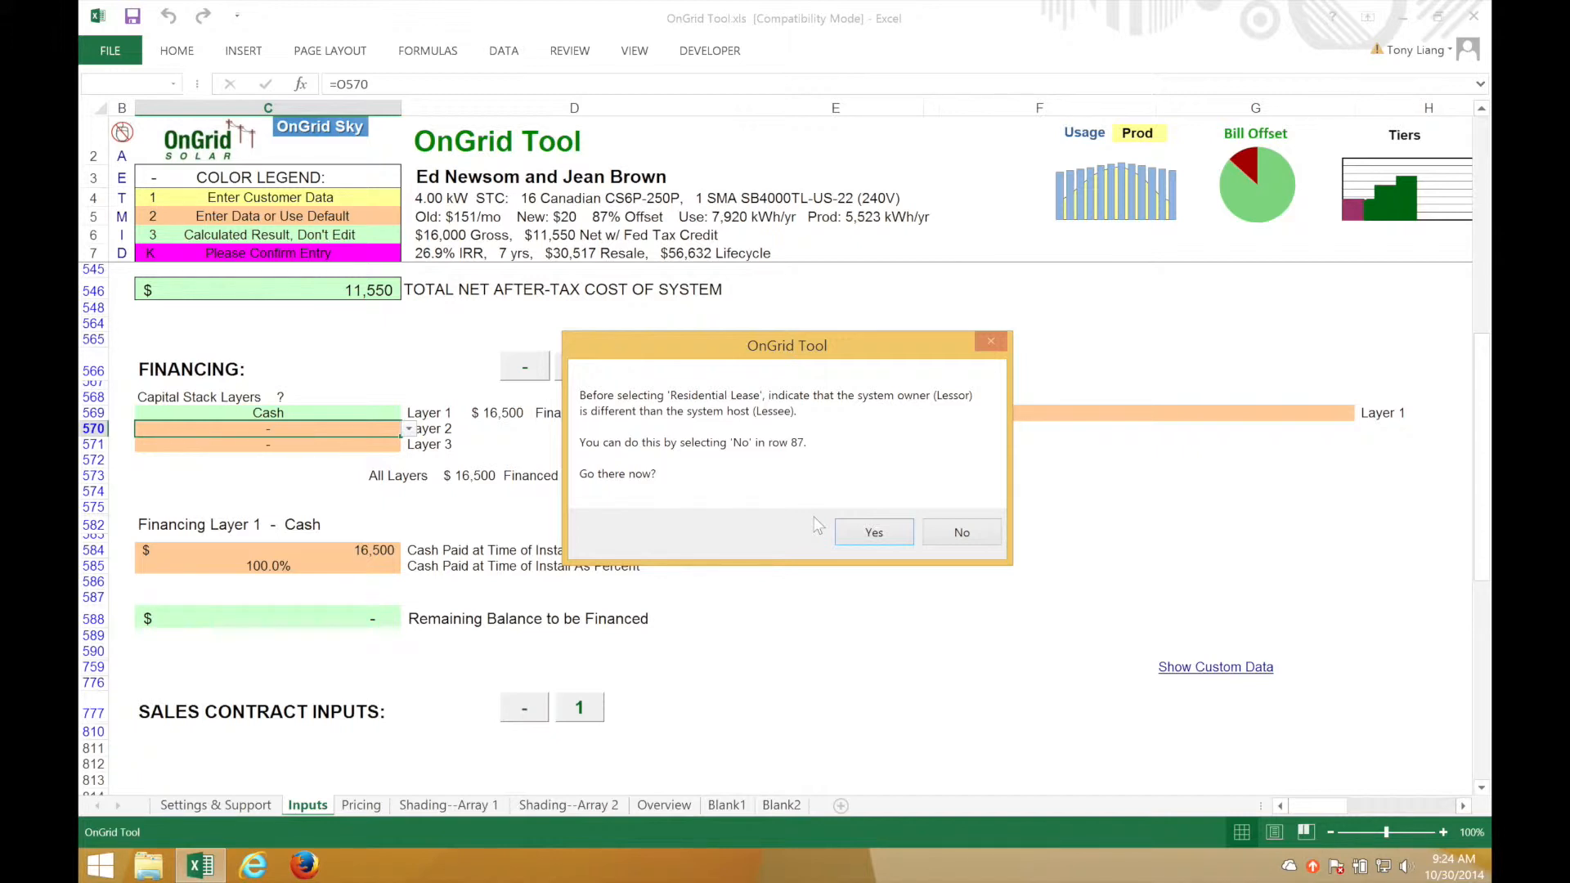
left_click(888, 534)
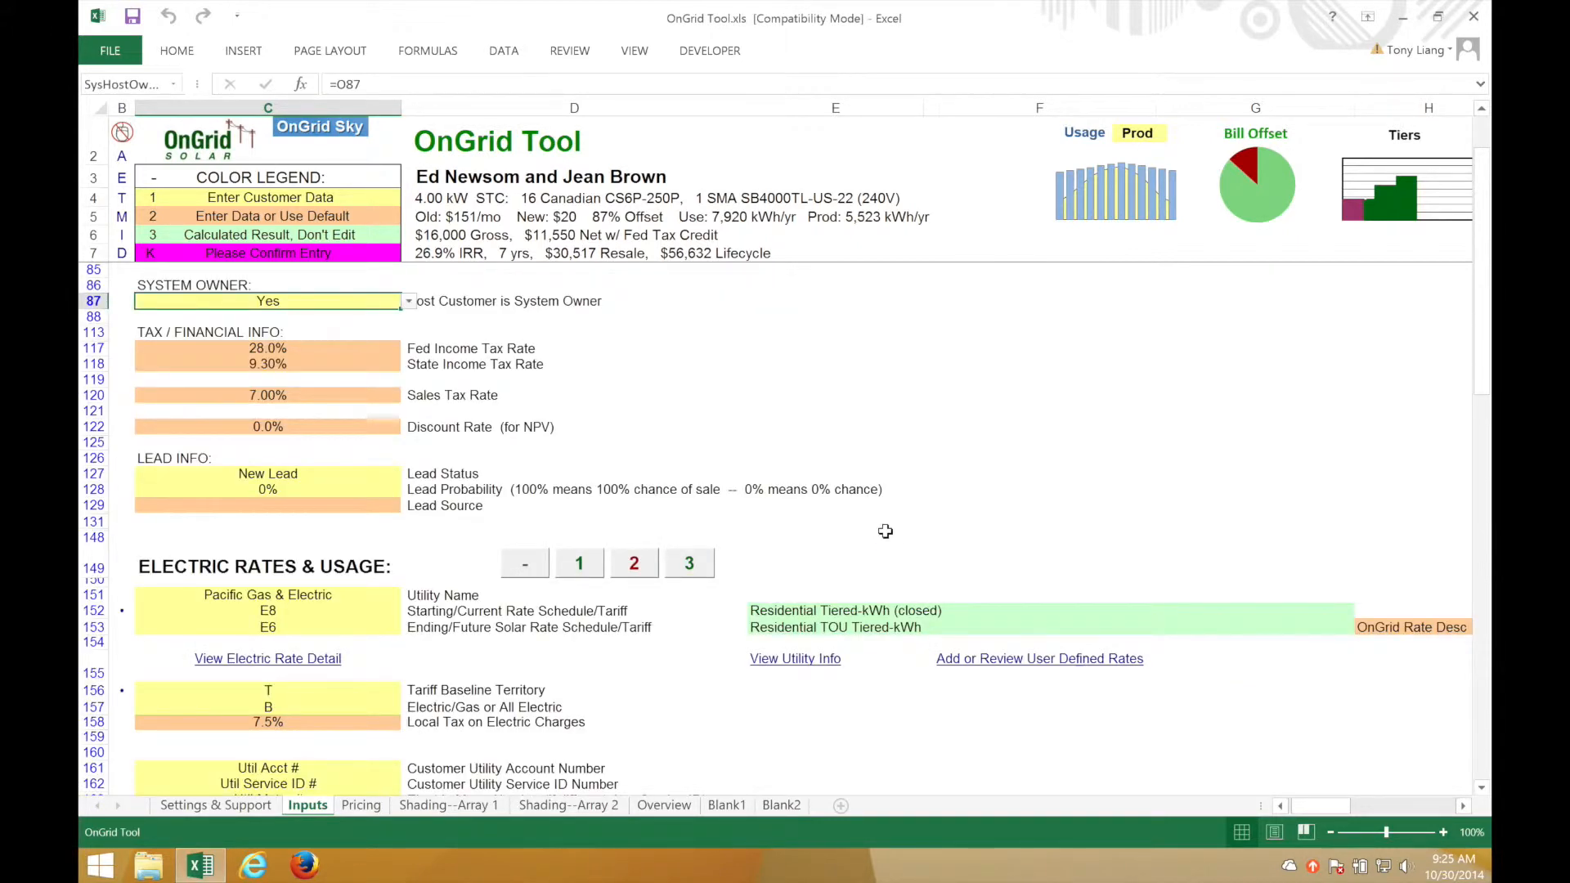
left_click(409, 301)
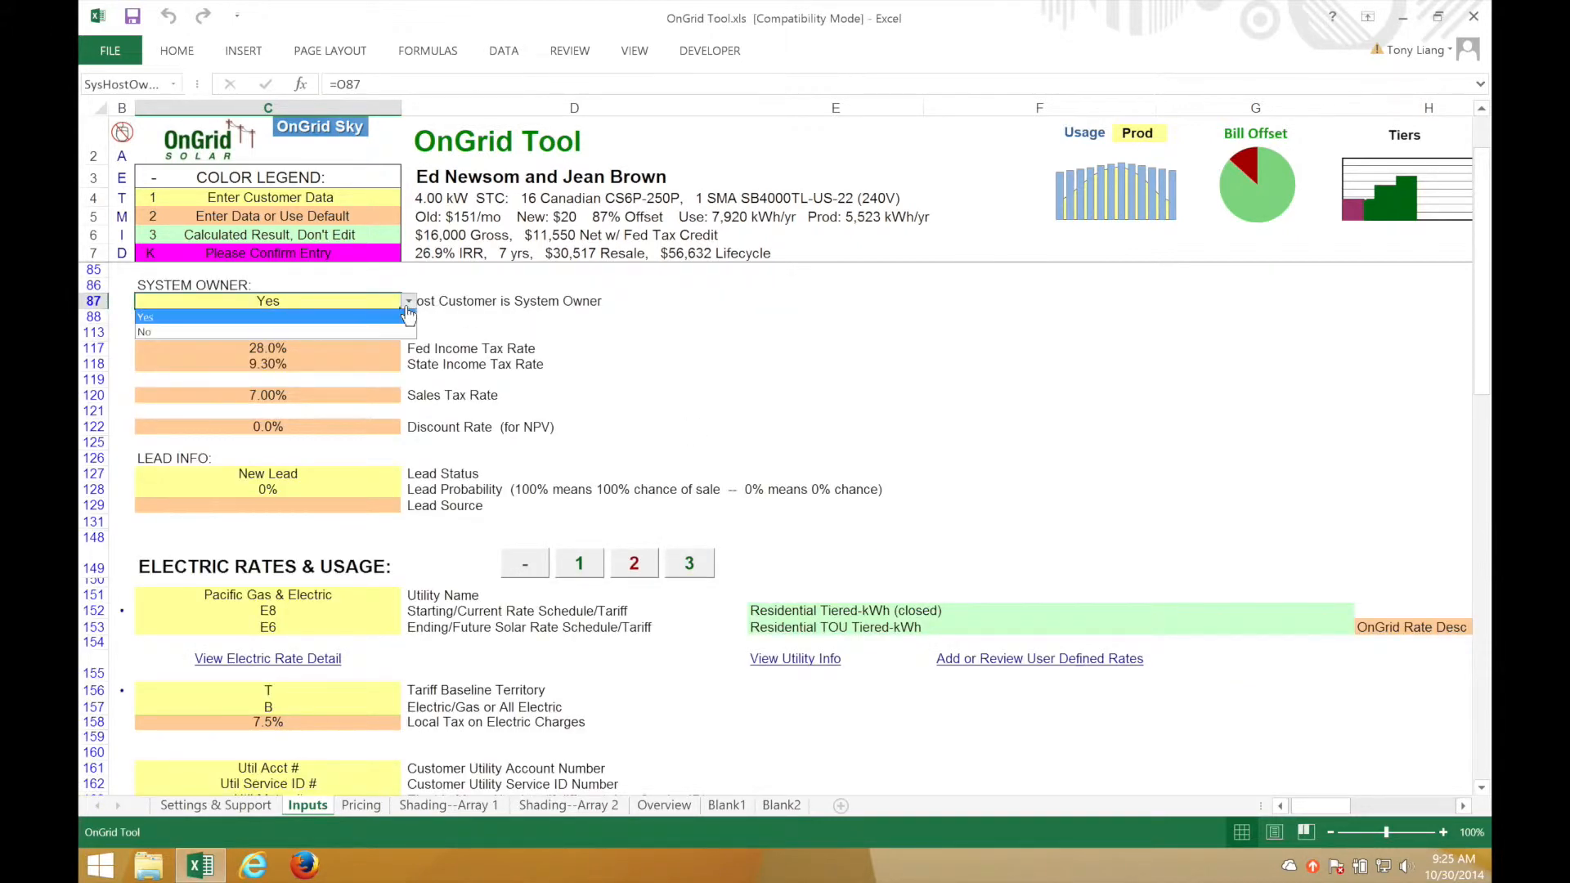
left_click(192, 332)
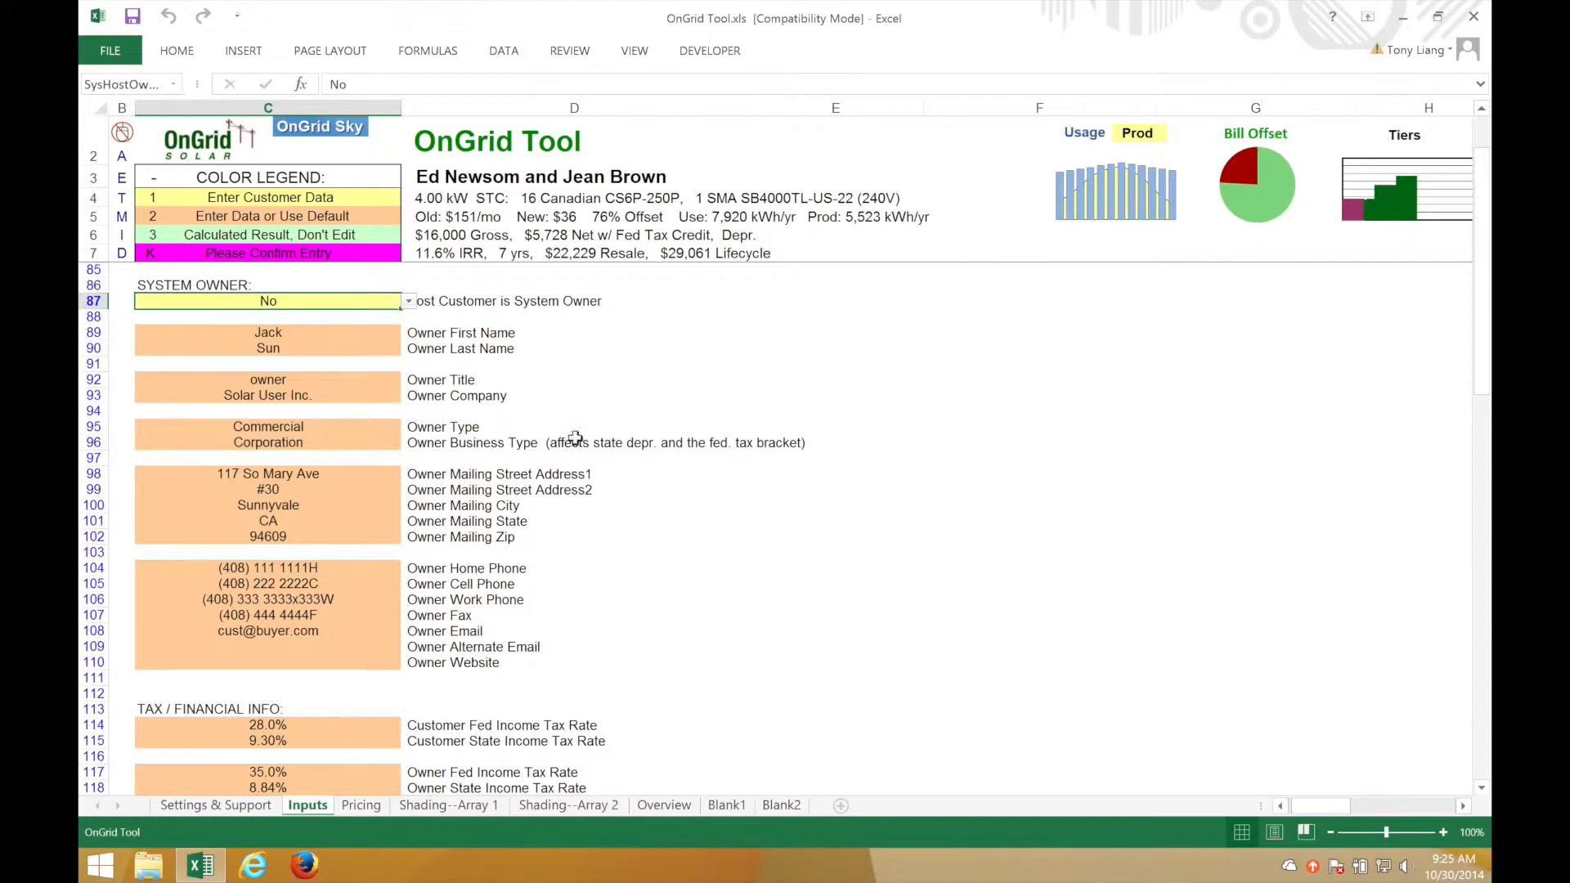
Step: Choose Residential Lease for Layer 2 in the Financing section's capital stack
scroll(684, 549, "down", 20)
scroll(683, 549, "down", 20)
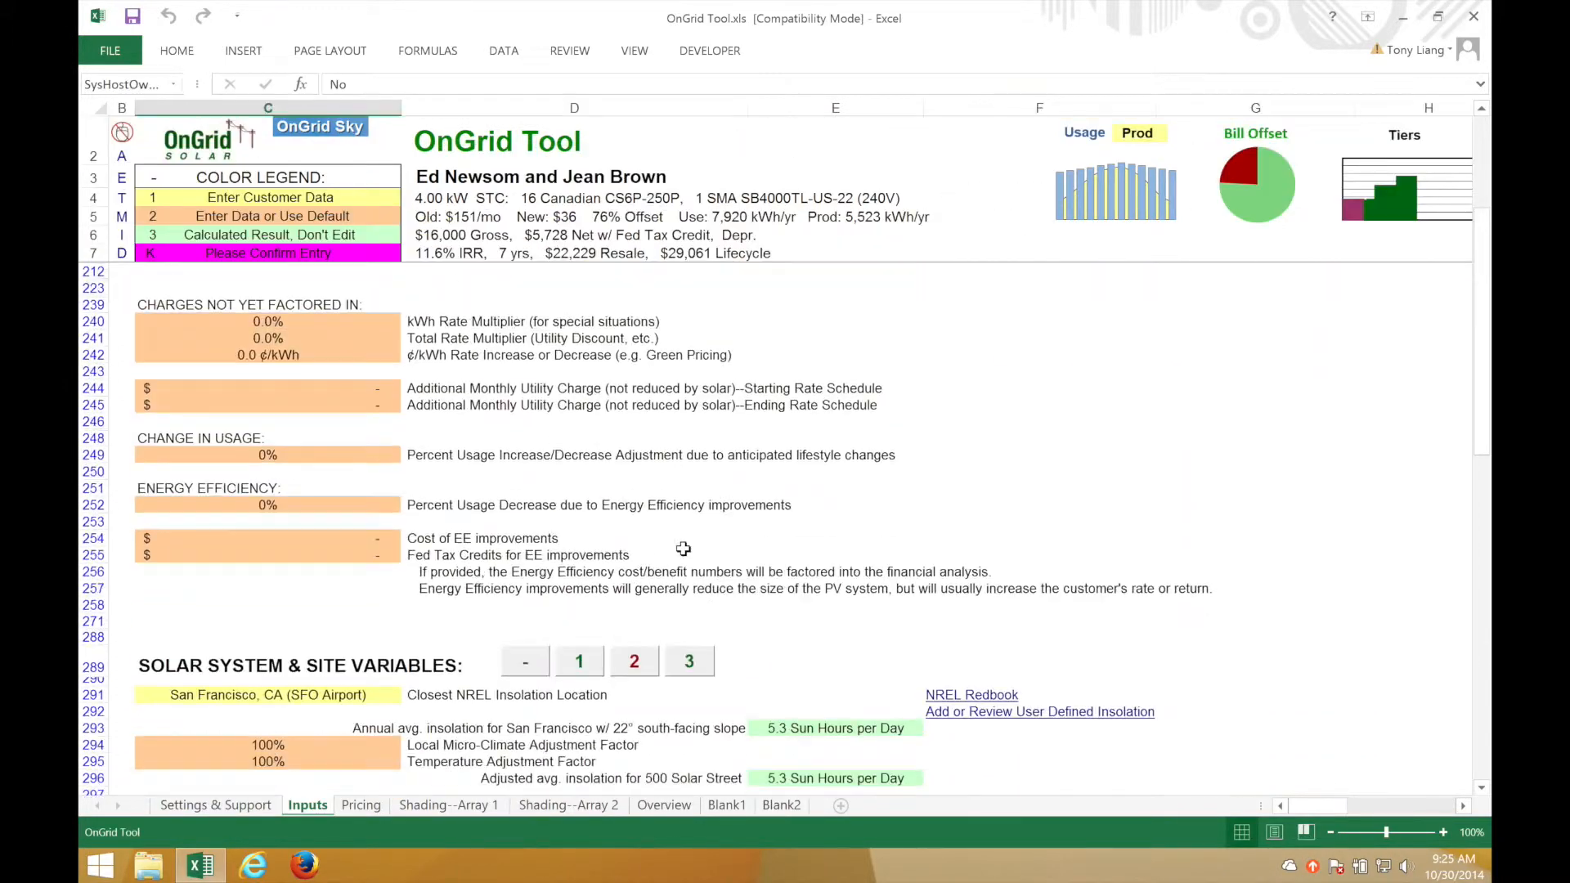
scroll(683, 549, "down", 20)
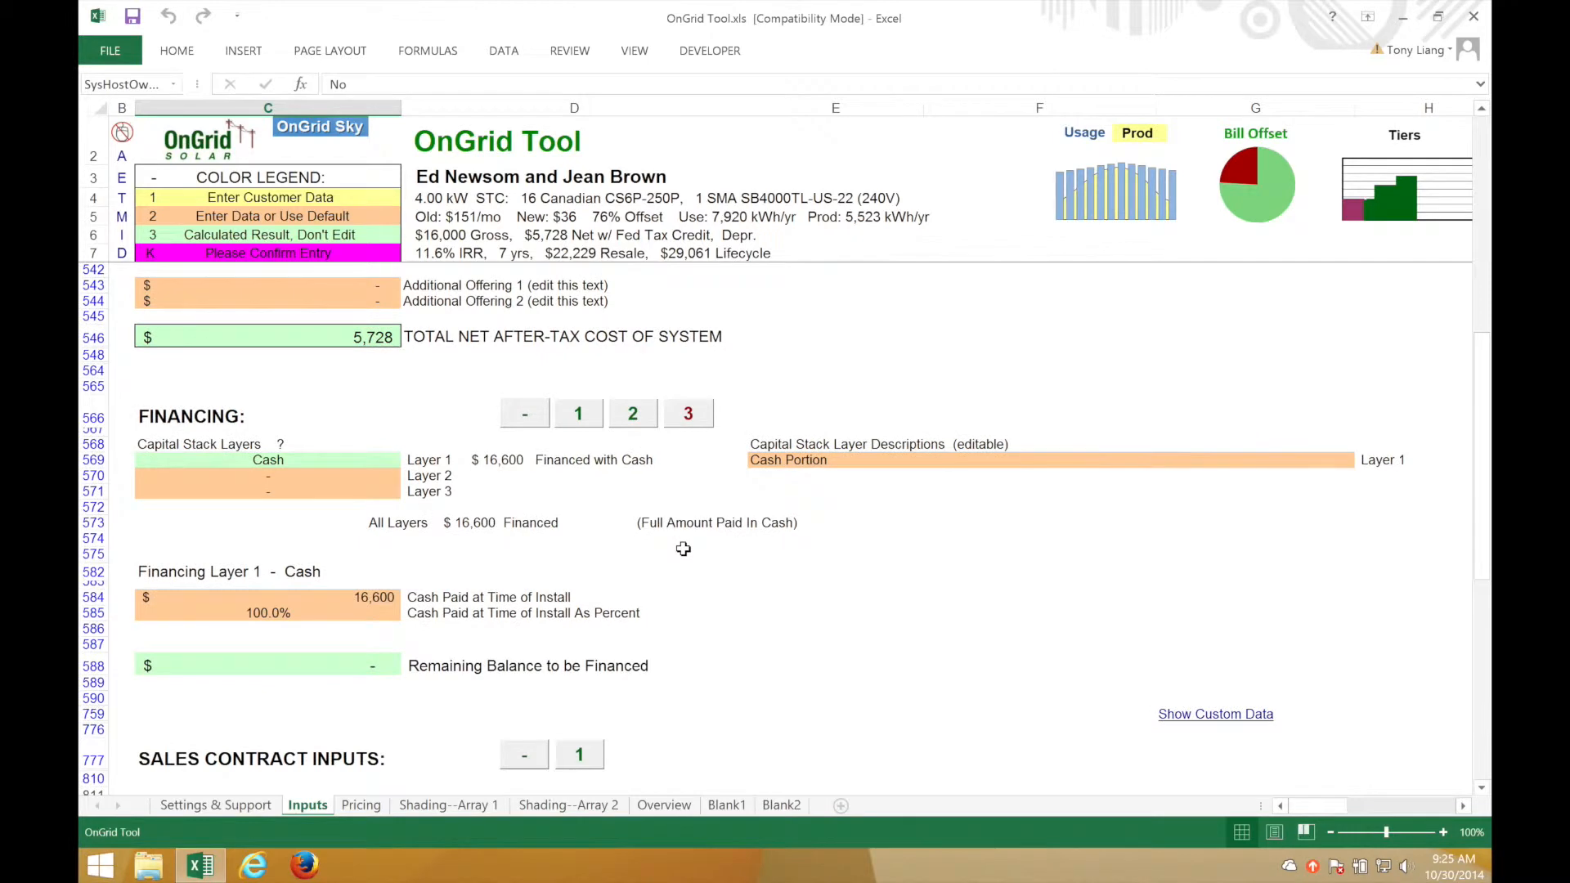
left_click(342, 477)
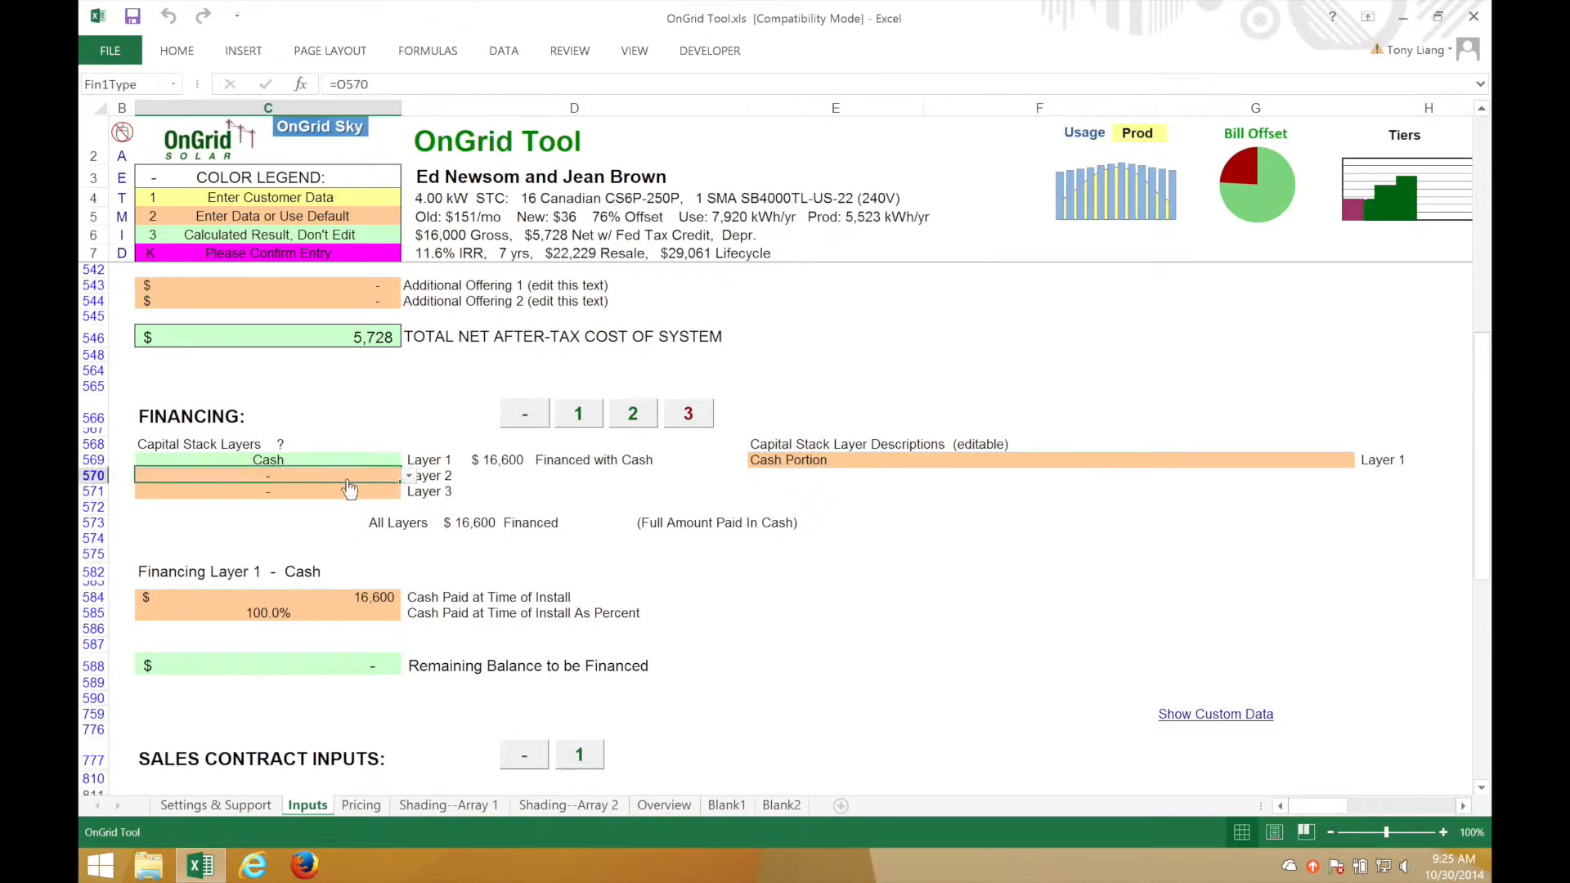
left_click(408, 477)
left_click(216, 522)
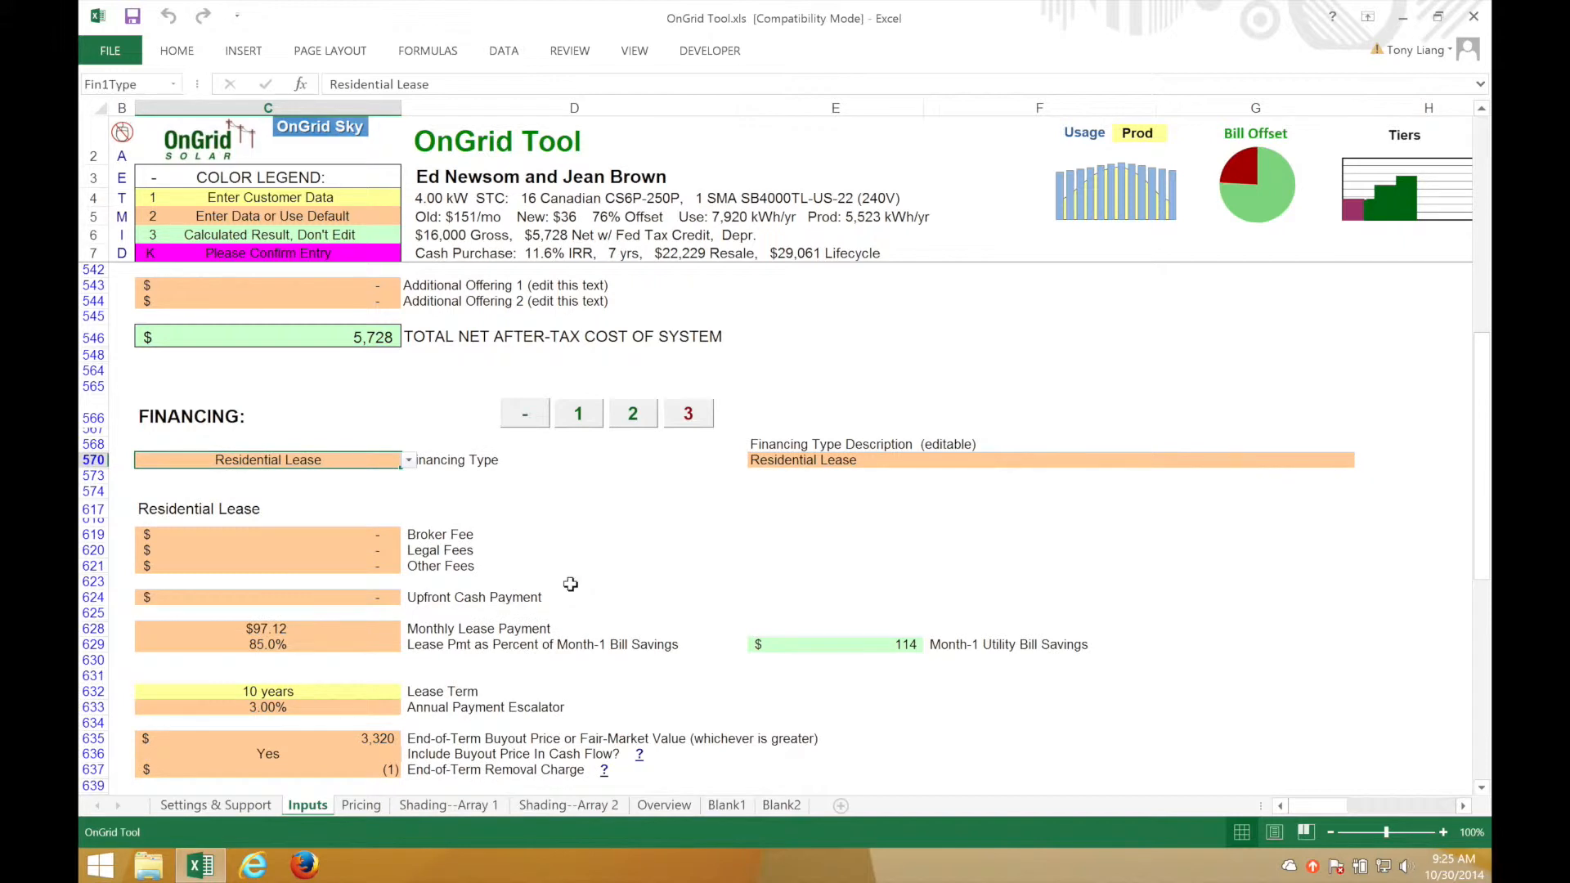
Step: Set the lease payment to 75% of month-1 bill savings and the lease term to 20 years
scroll(558, 685, "down", 2)
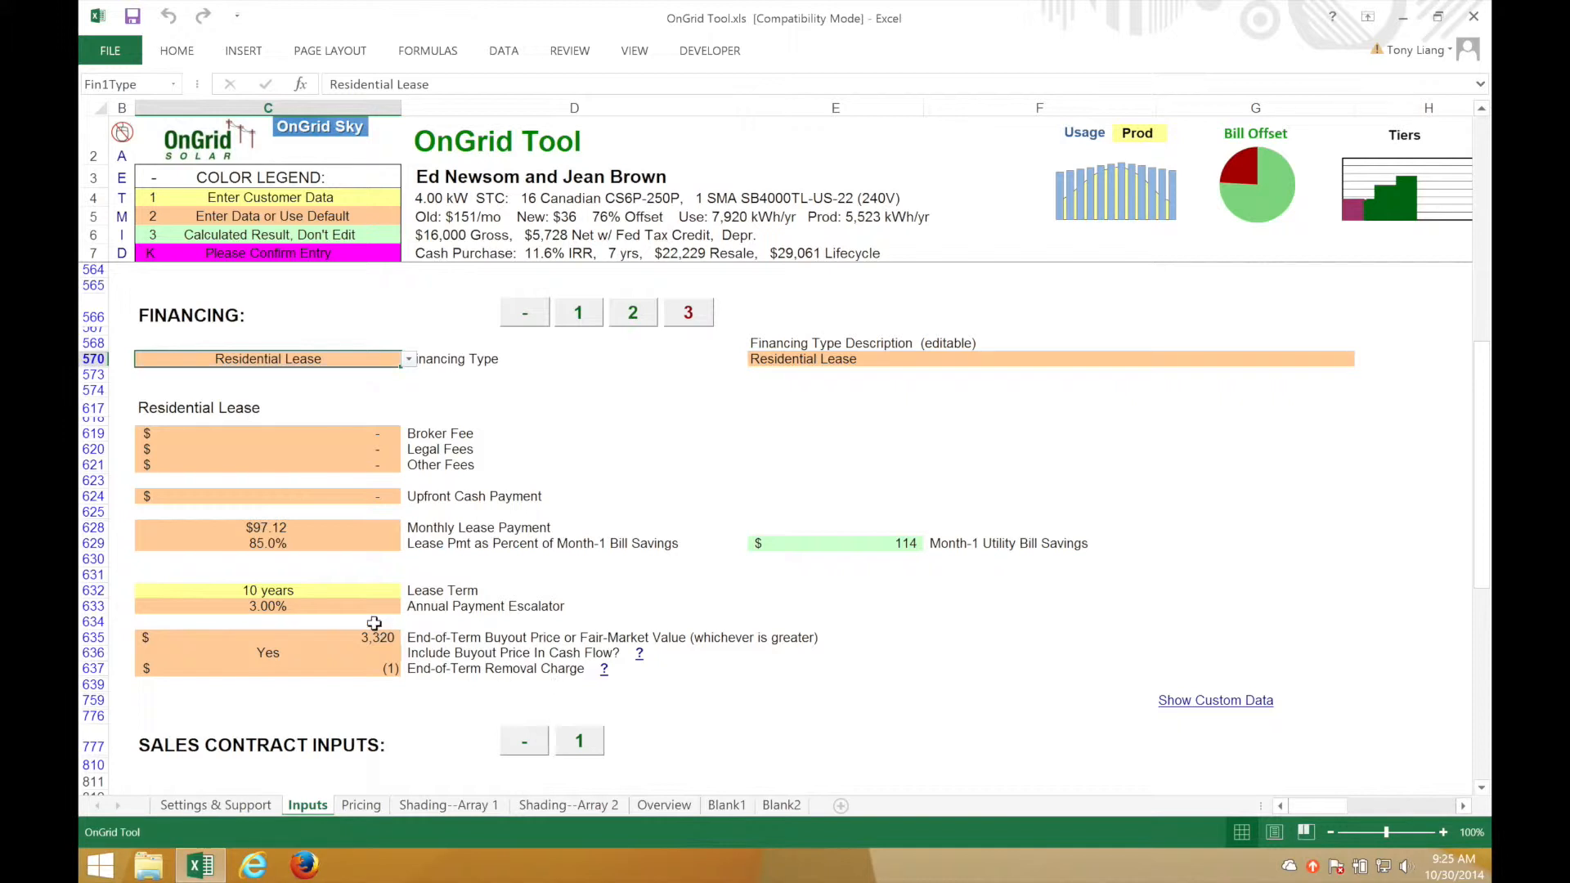
left_click(311, 546)
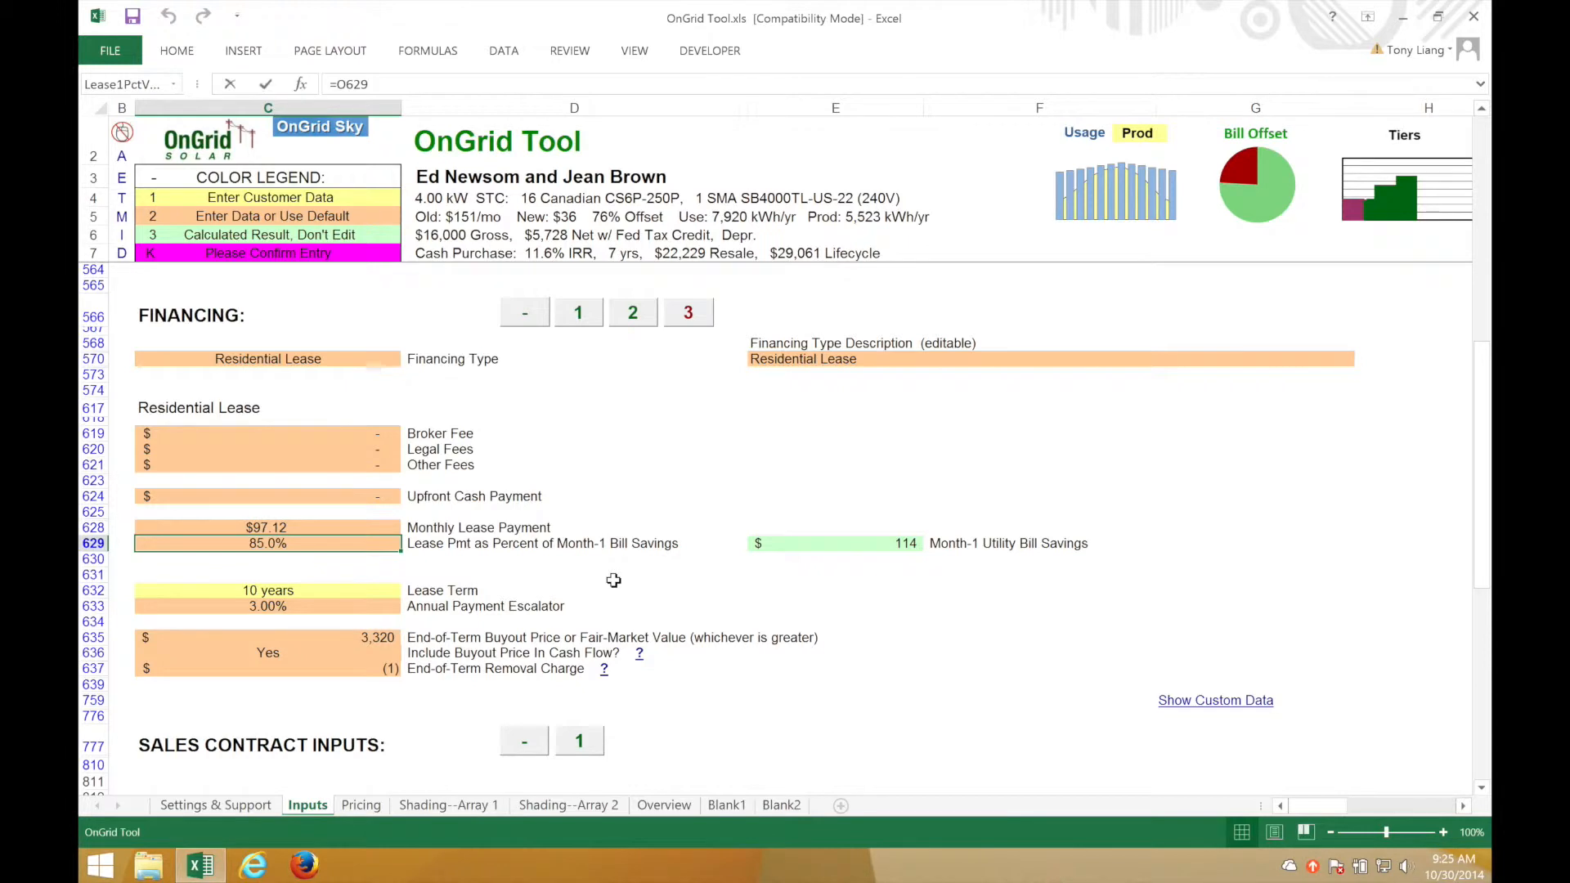
type("75")
key("Return")
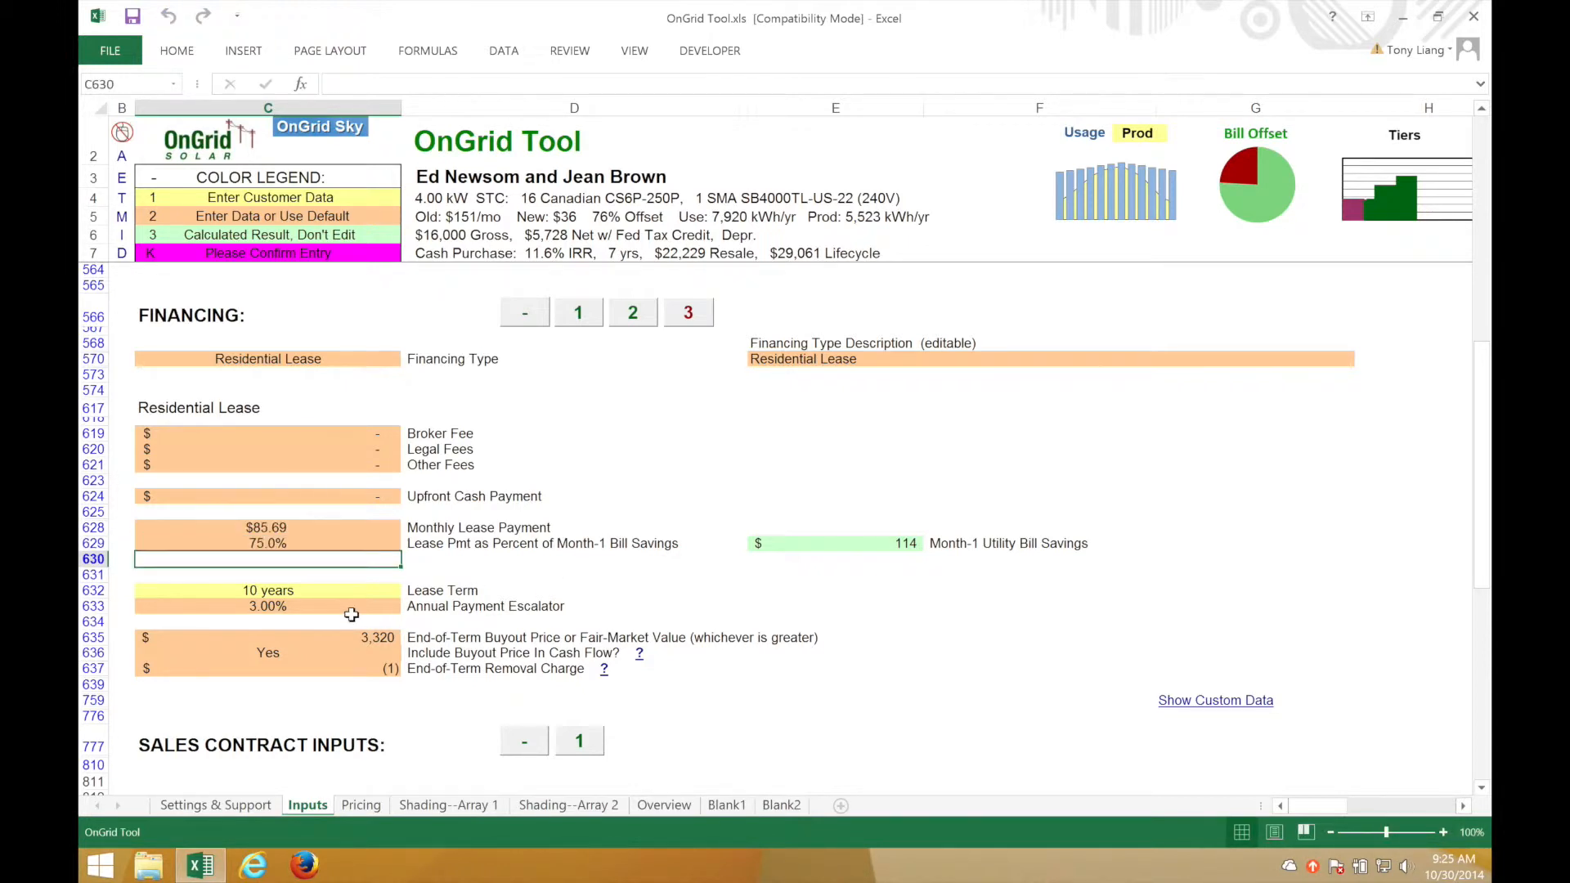
left_click(317, 592)
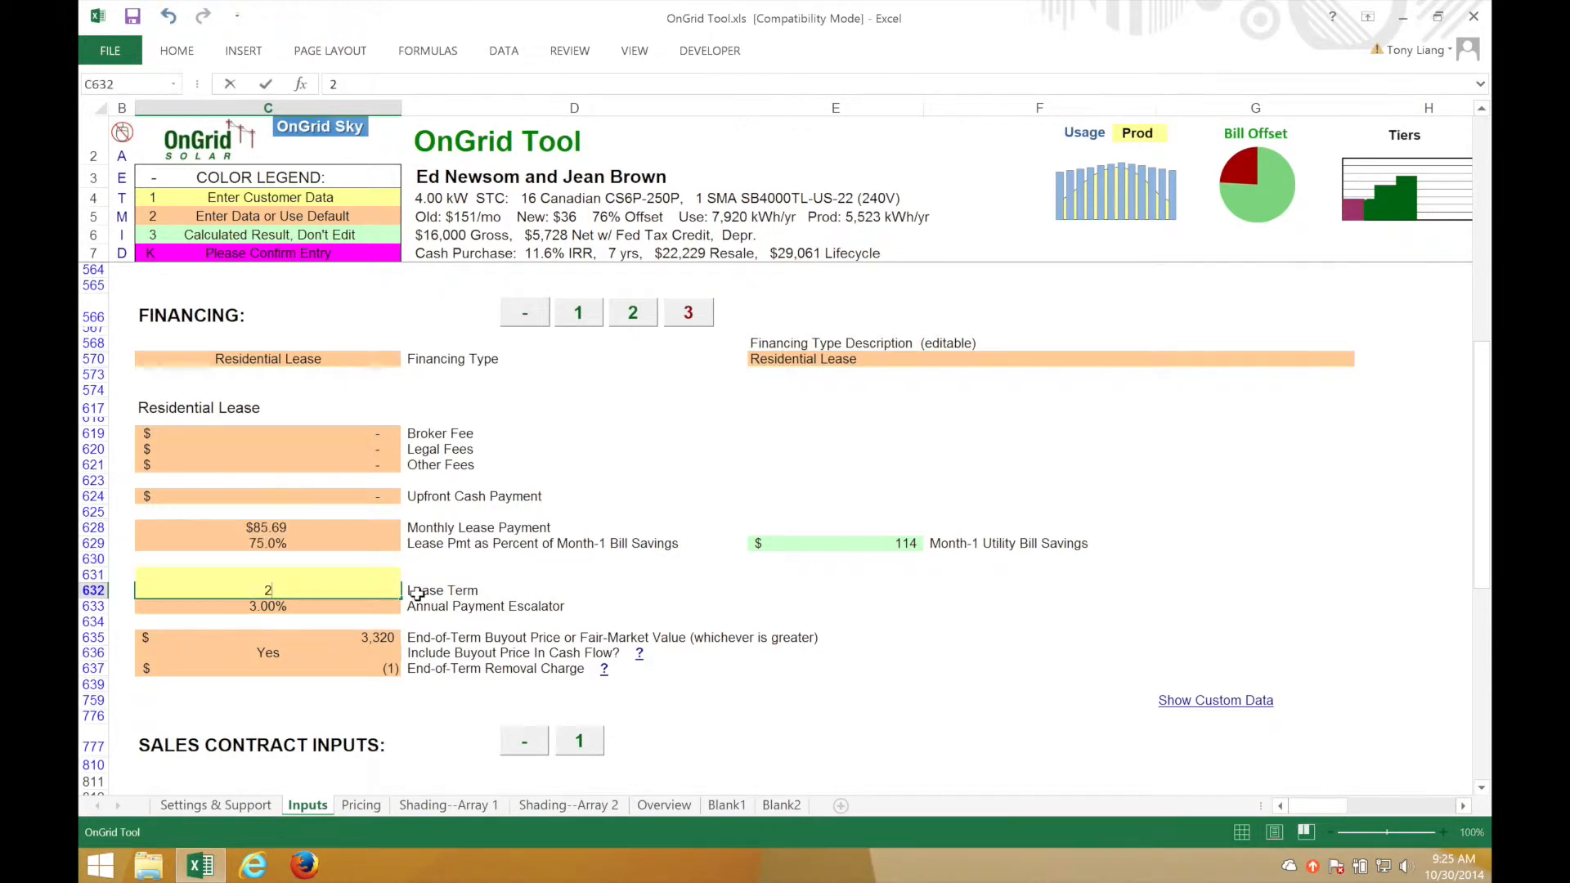
type("20")
key("Return")
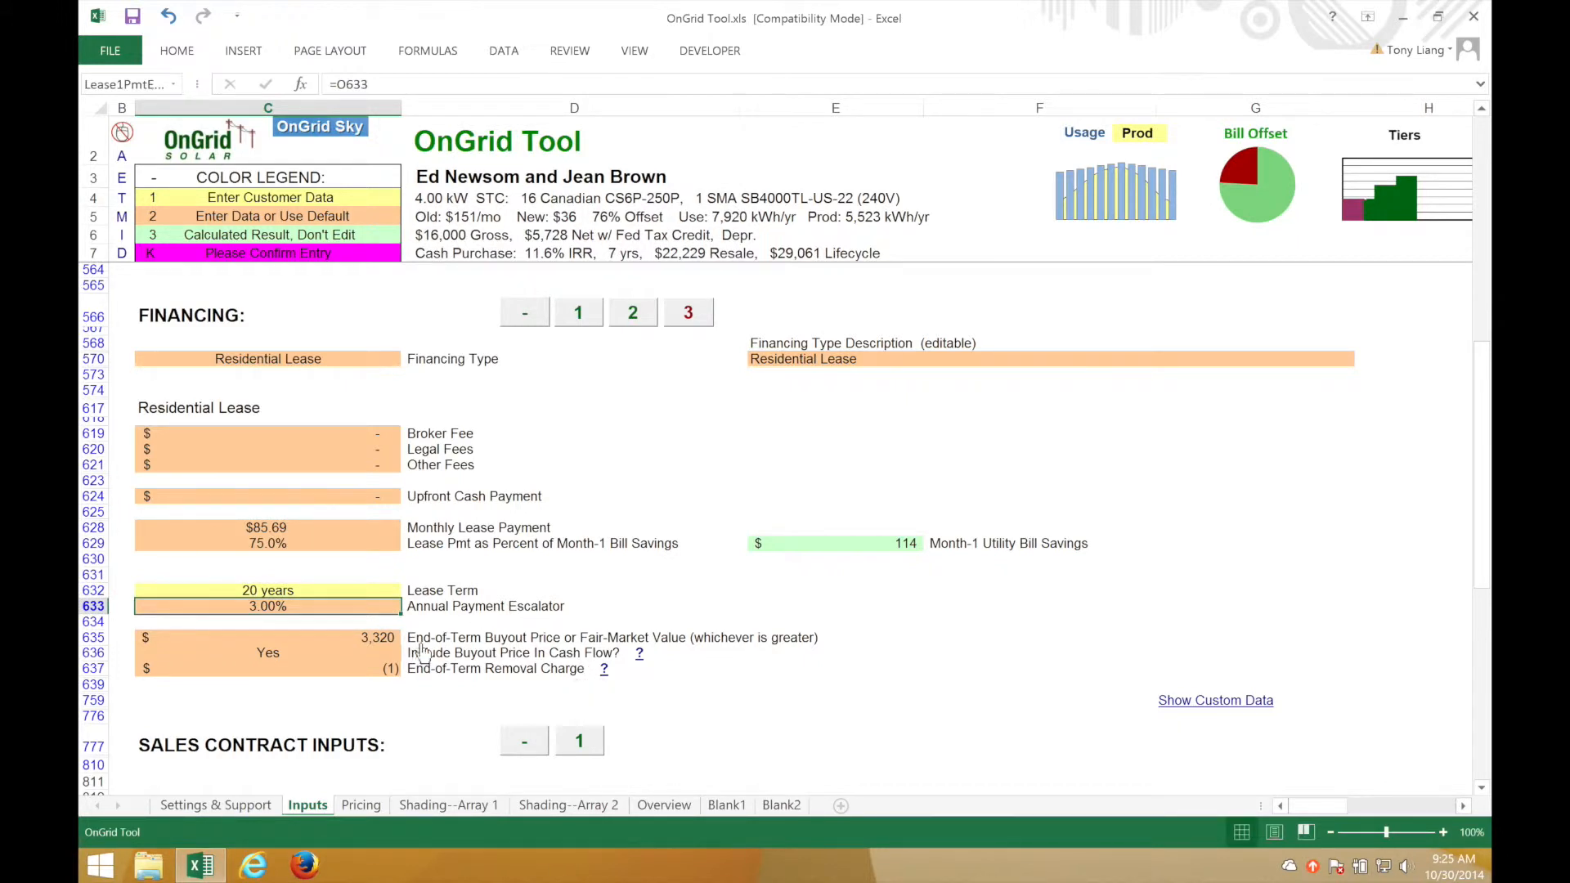
Step: Set Include Buyout Price In Cash Flow to No and check the lease charts and cash flow on the Overview sheet
left_click(348, 655)
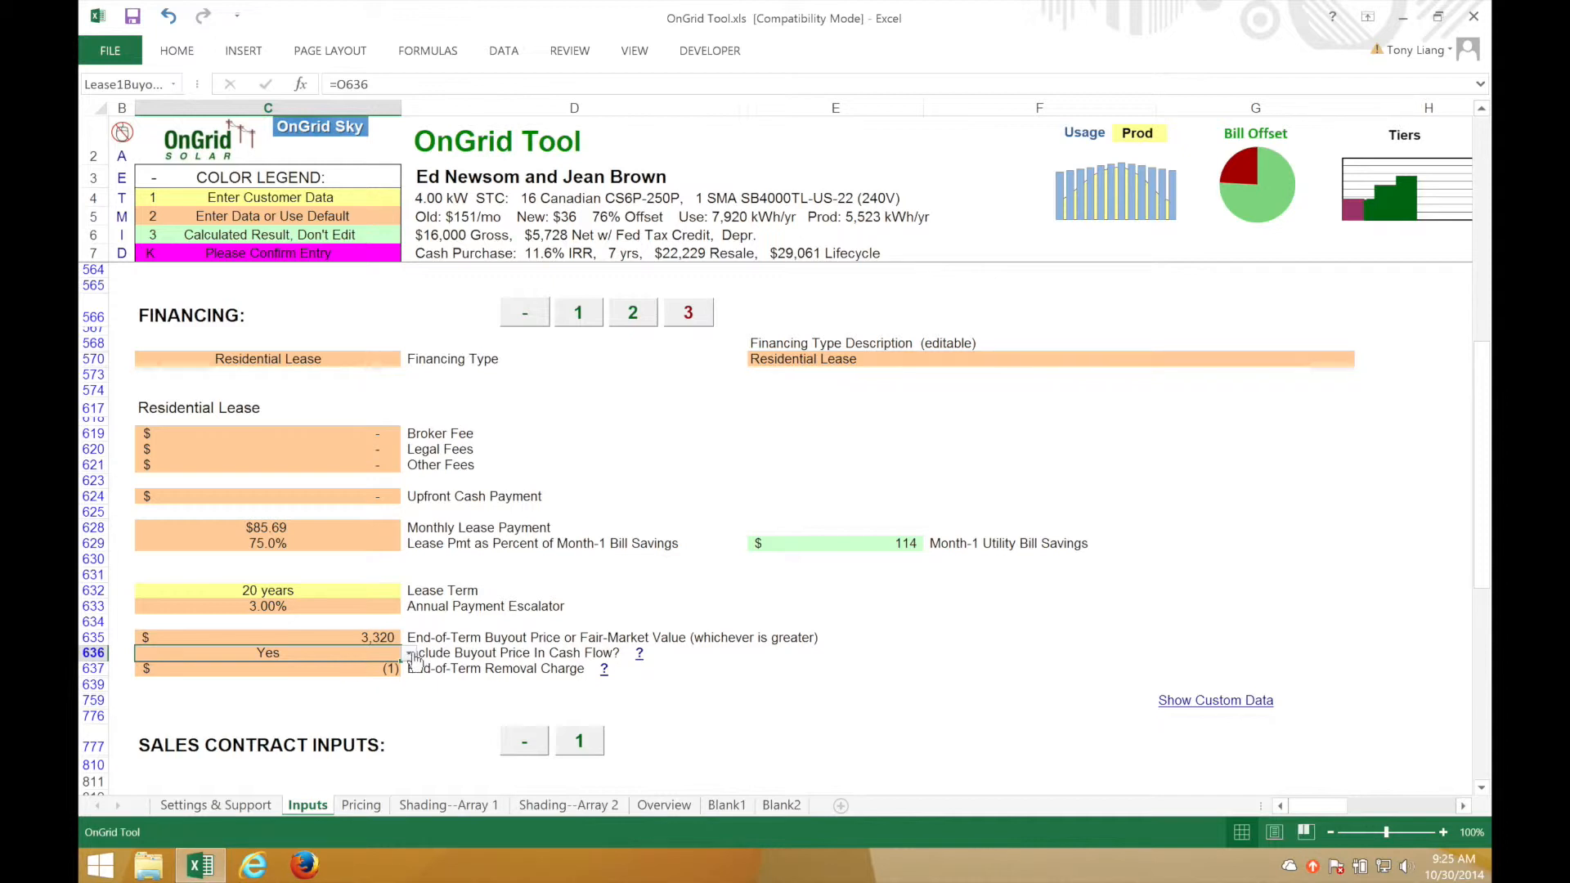
left_click(409, 654)
left_click(207, 691)
left_click(766, 714)
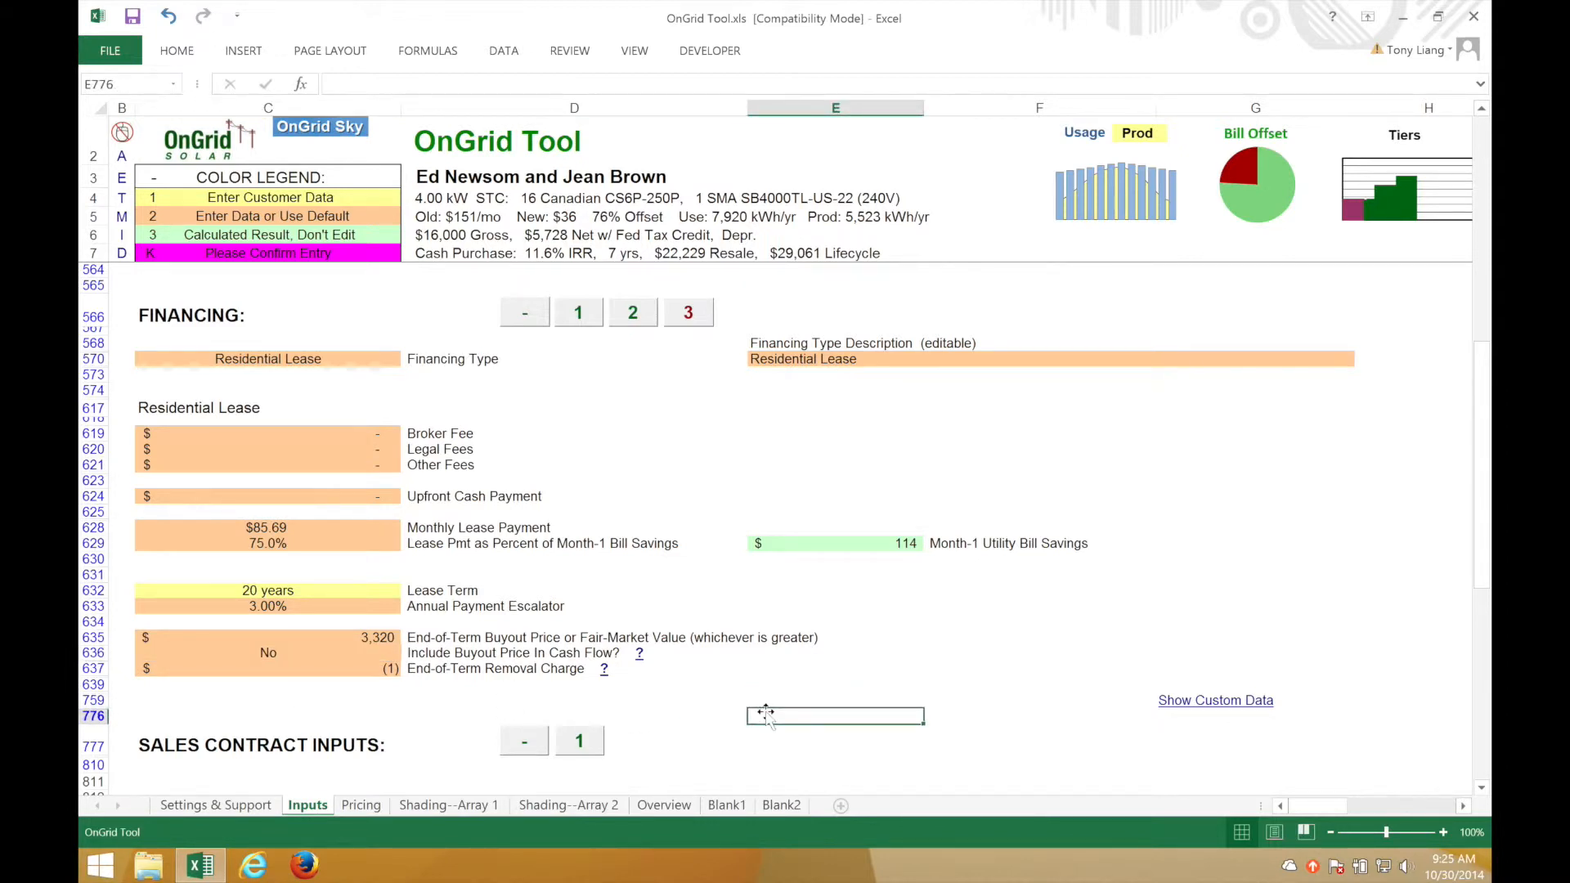
left_click(664, 805)
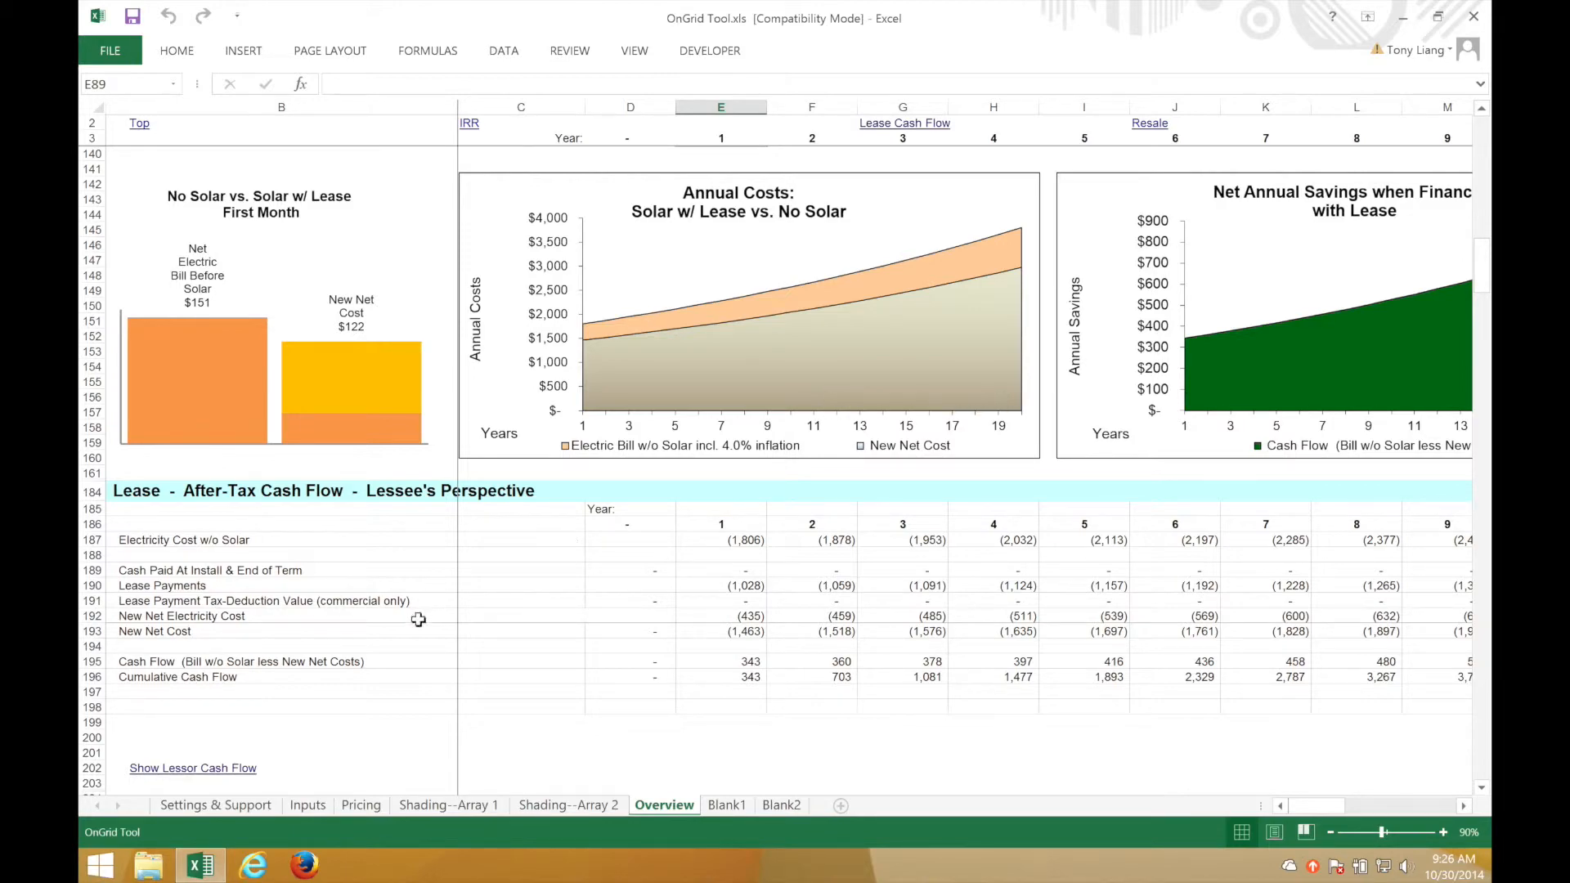
Step: Change the scenario name on the Inputs sheet to Lease and save the customer data
left_click(308, 805)
scroll(559, 526, "up", 15)
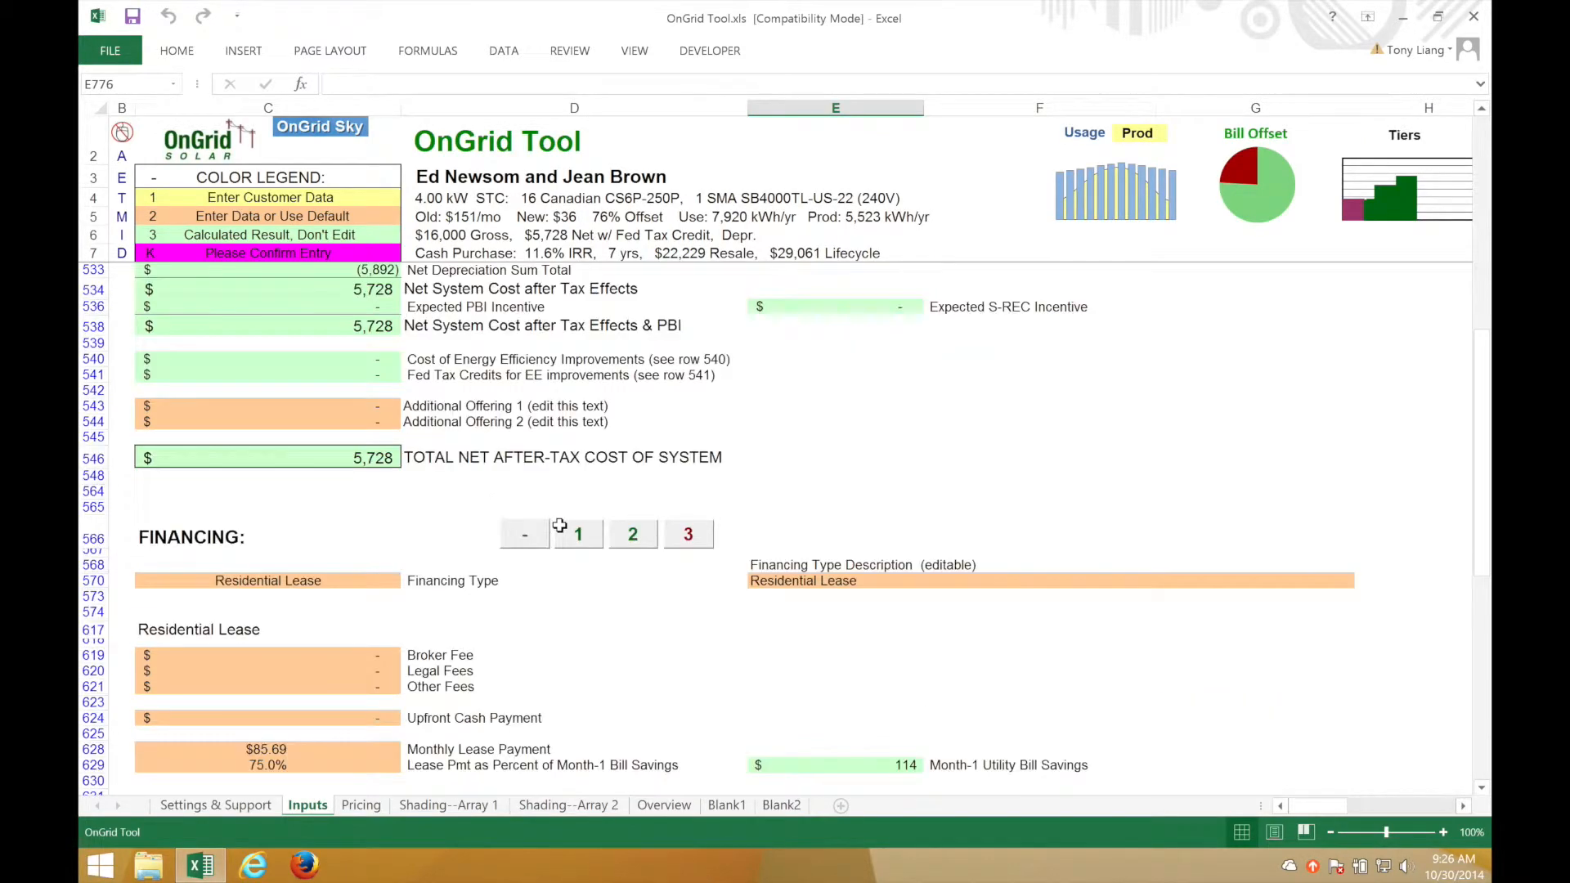
scroll(560, 525, "up", 12)
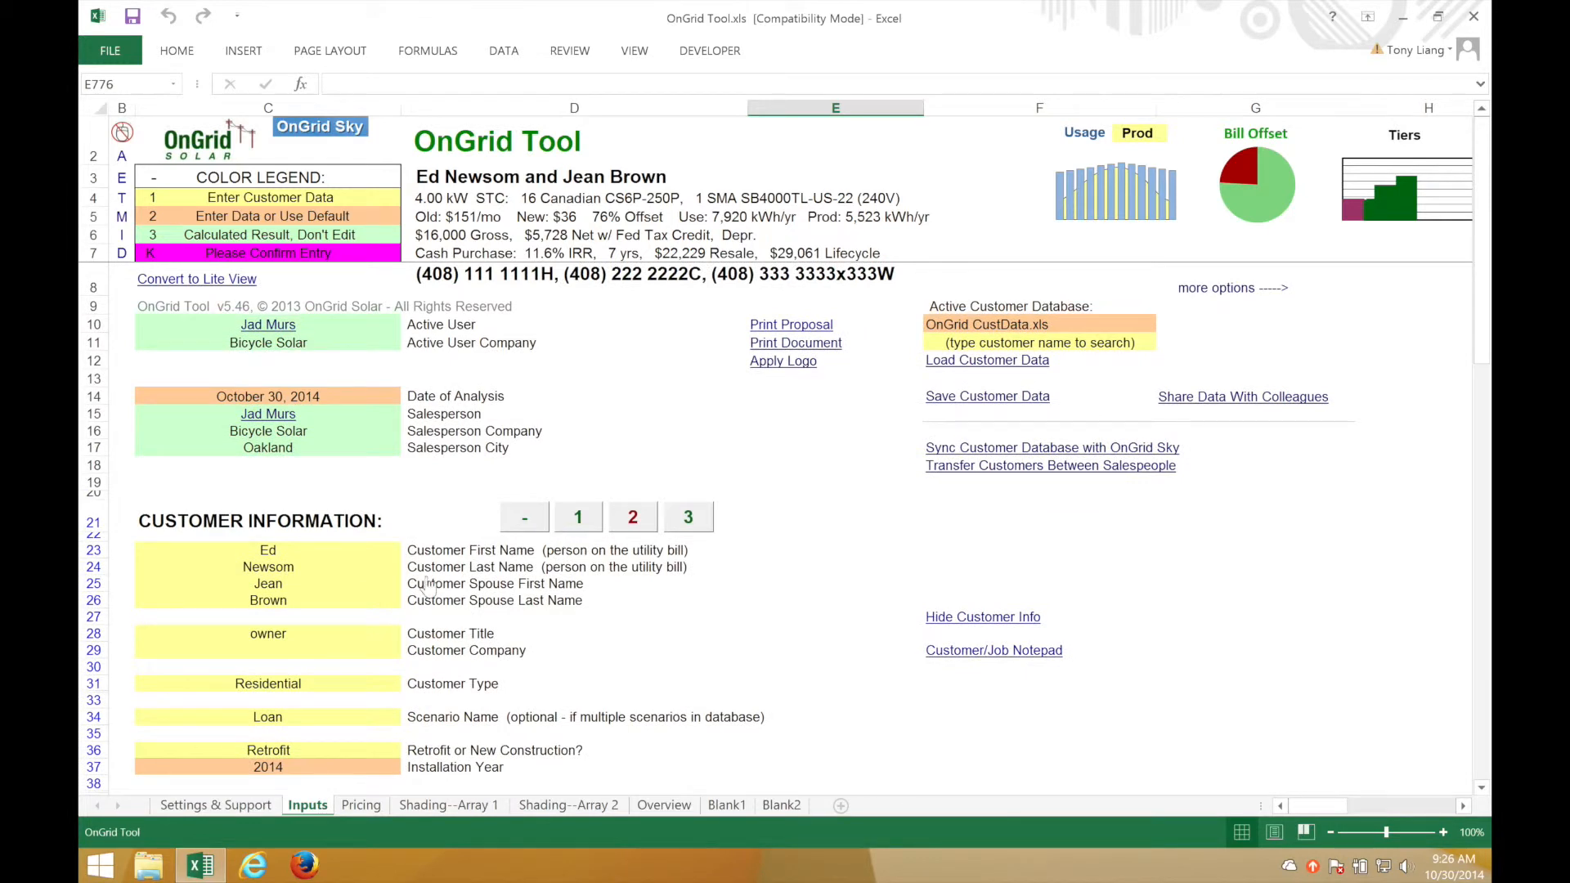
left_click(278, 717)
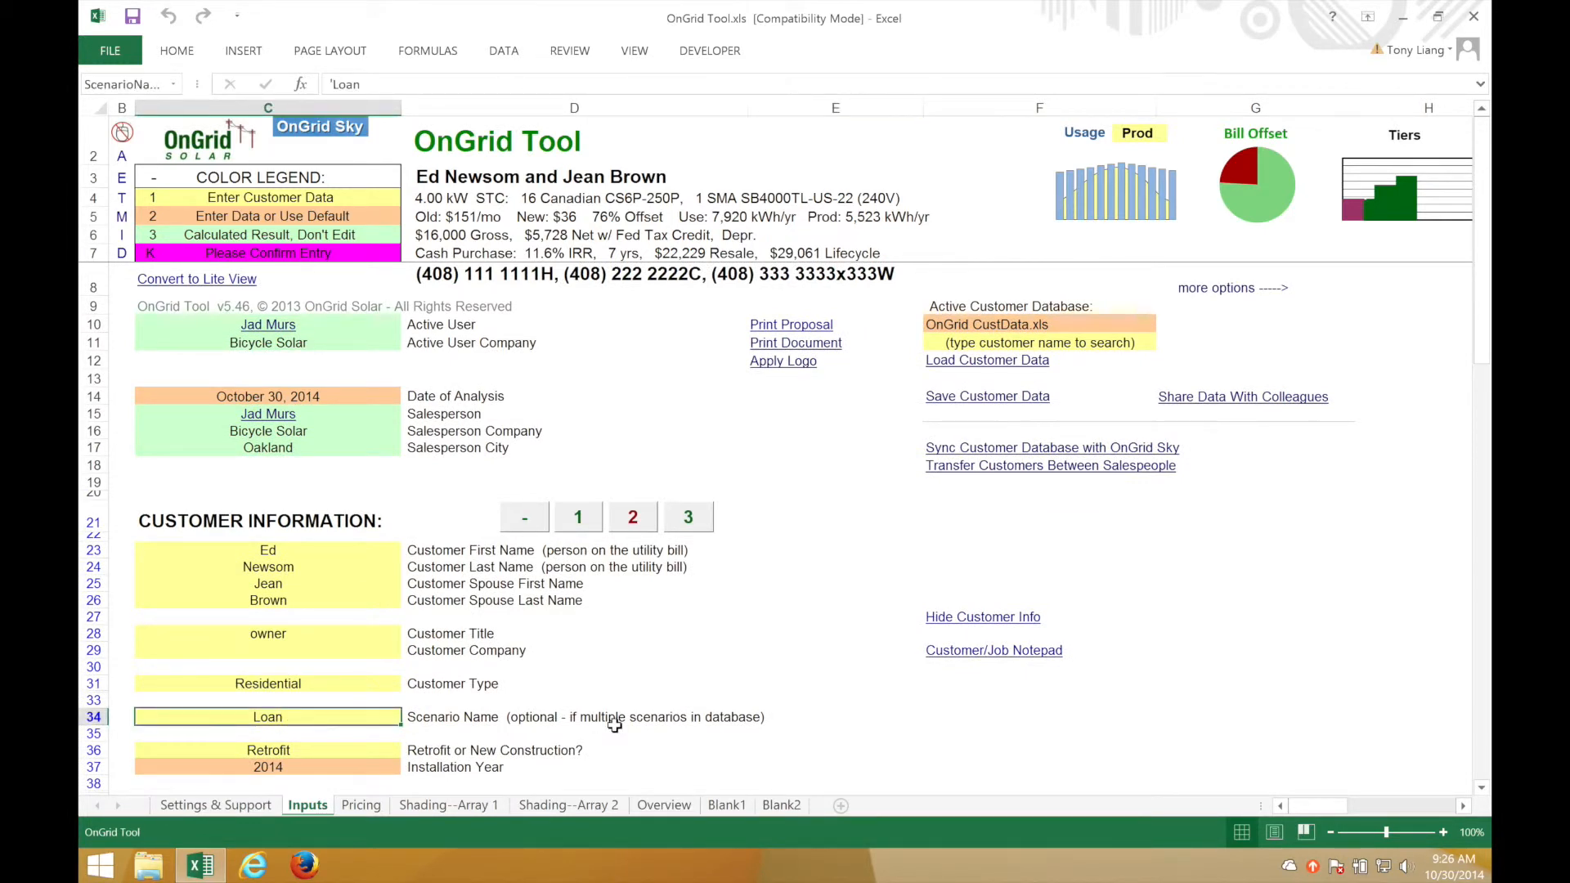
type("Lease")
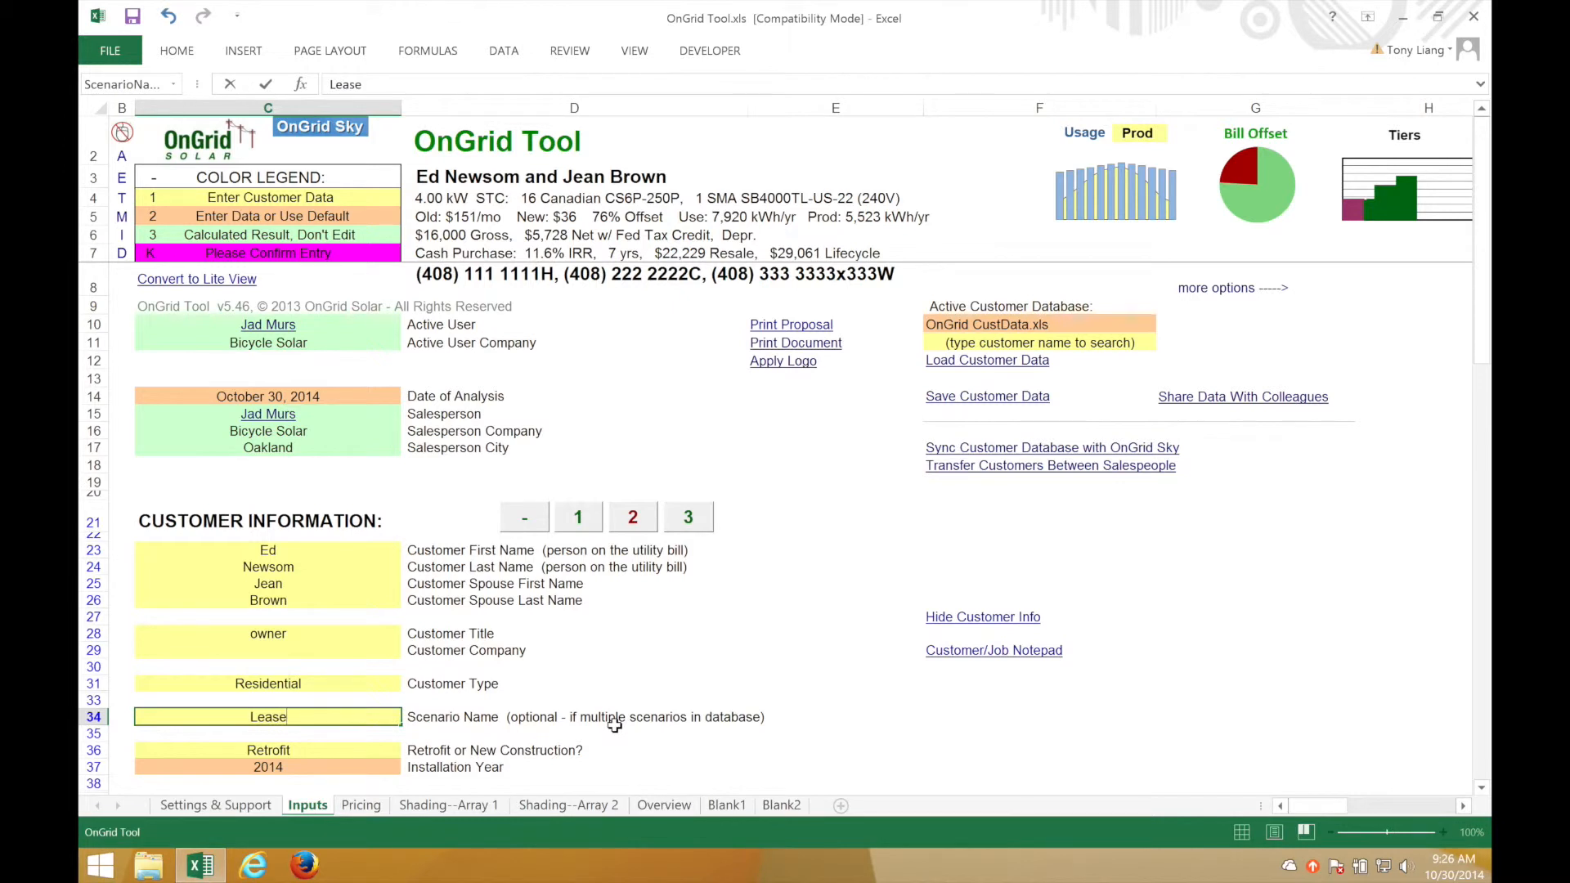
key("Return")
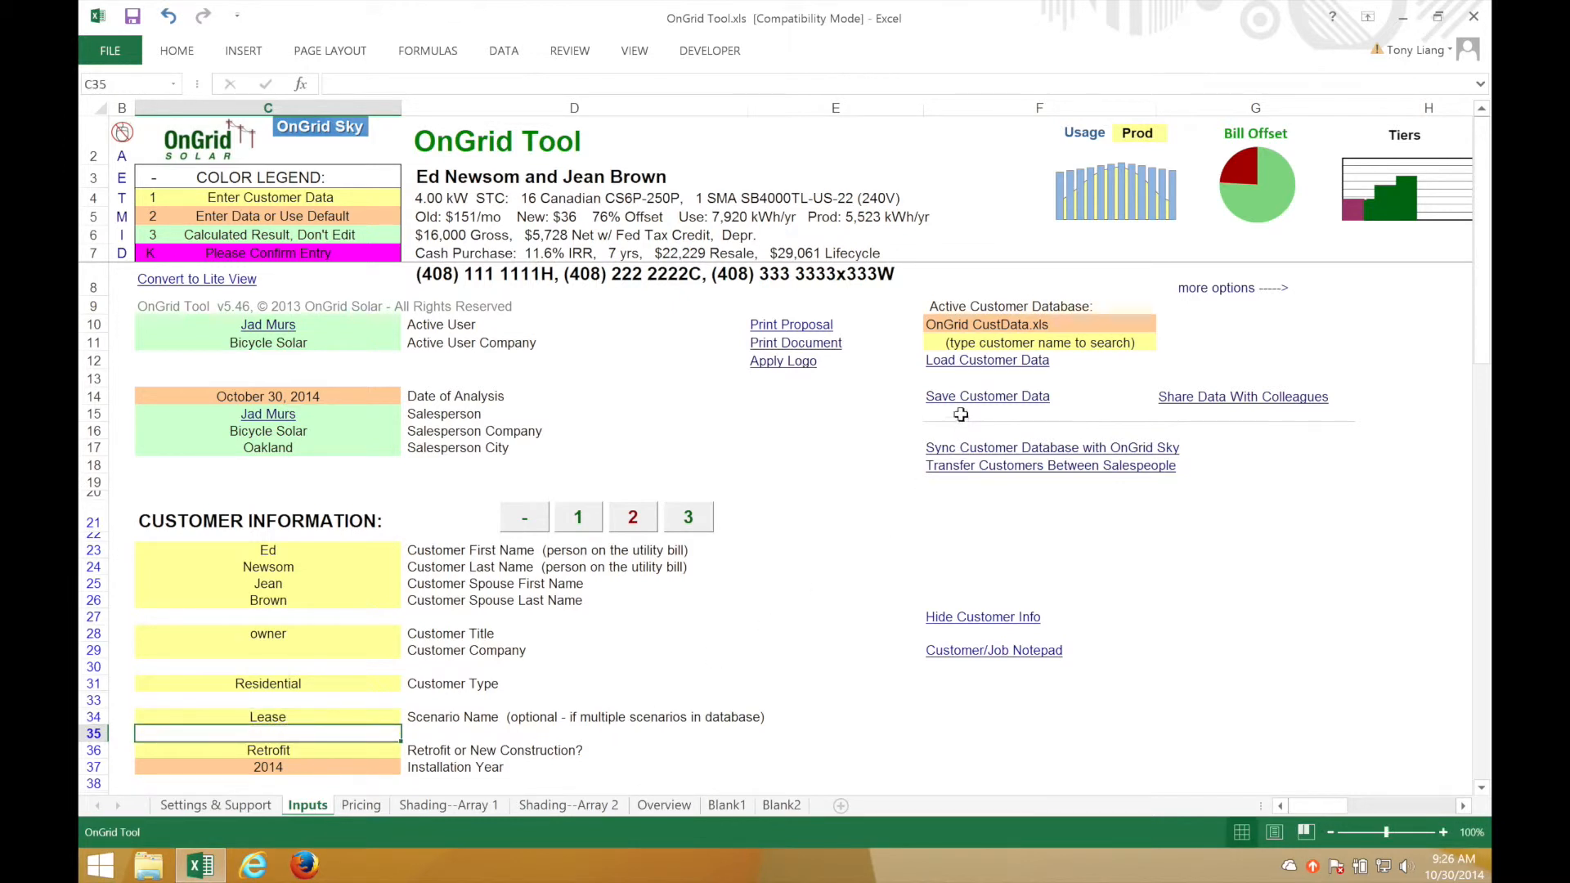
left_click(966, 398)
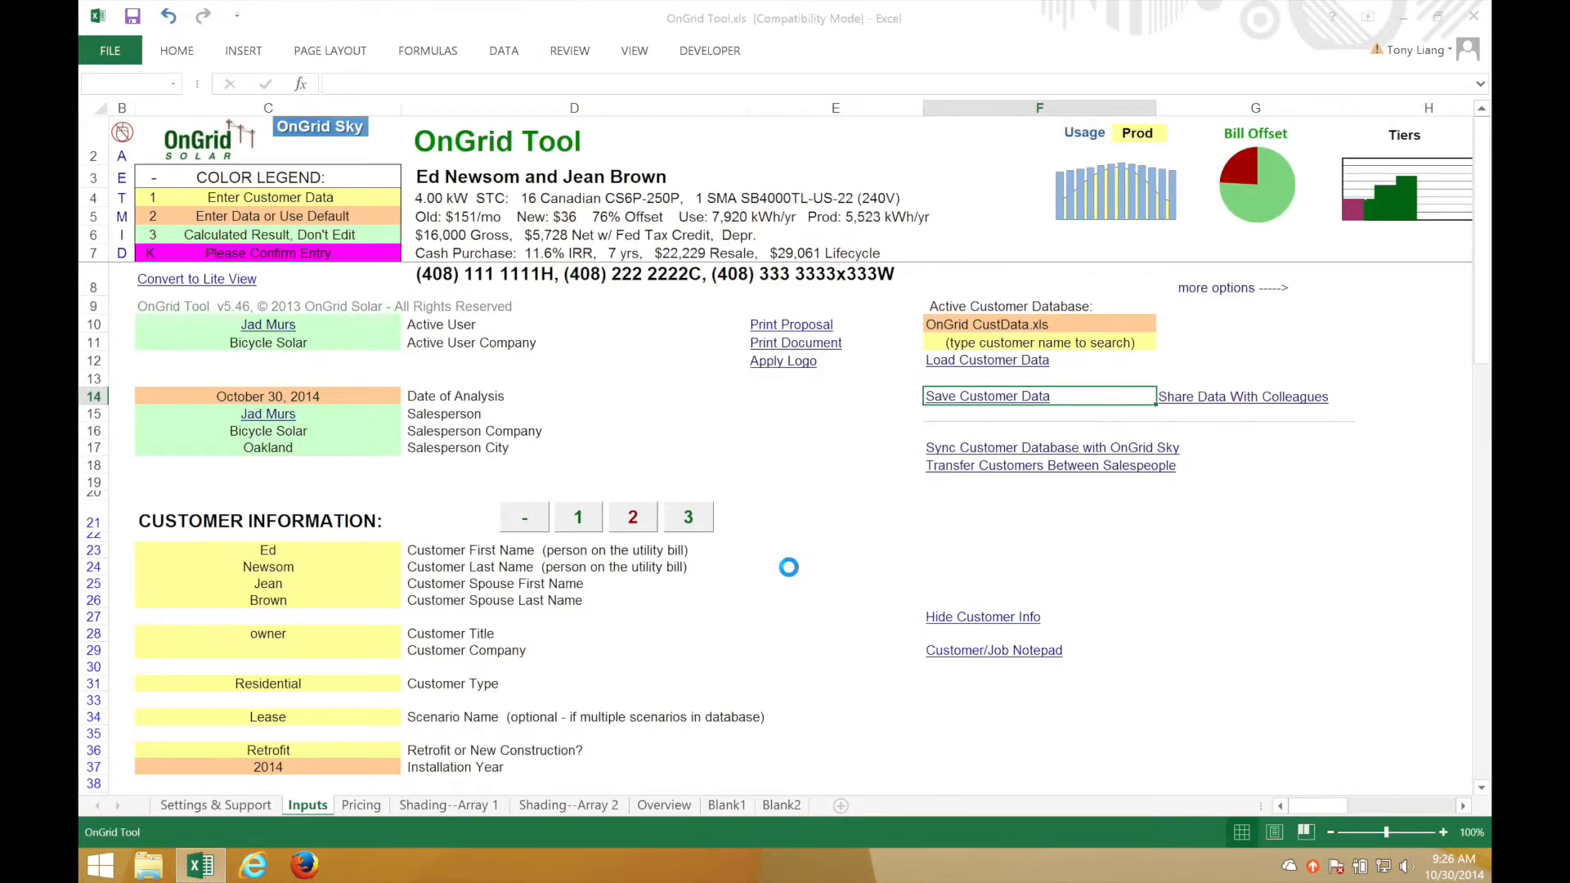
Step: Generate a print preview of the 3.1 Lease or PPA proposal in the PDF viewer and review its savings and lease details
left_click(798, 328)
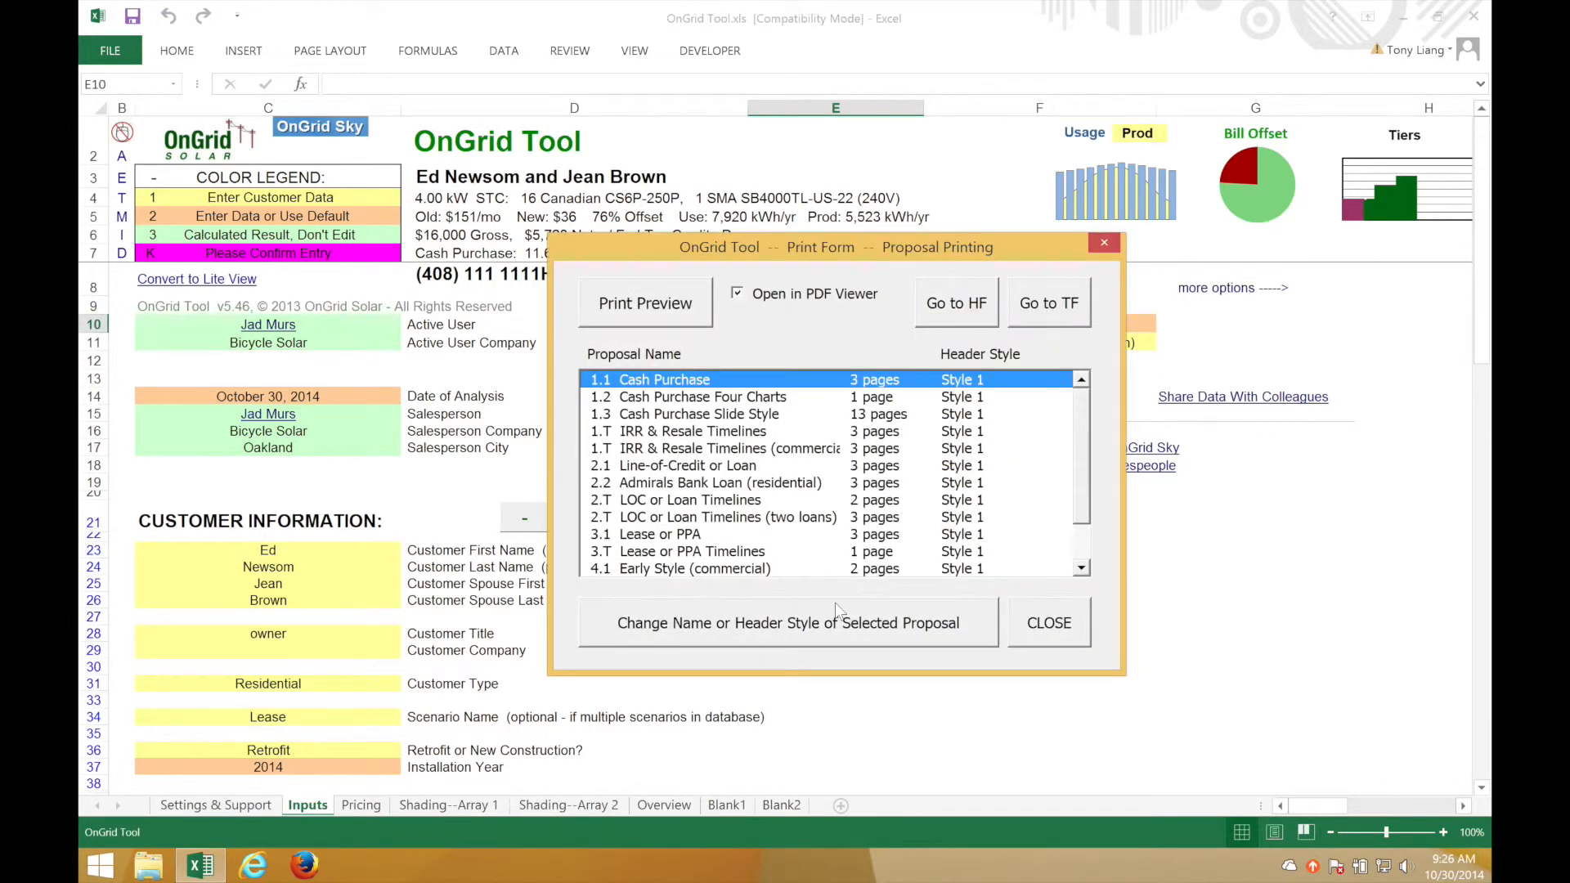
left_click(705, 536)
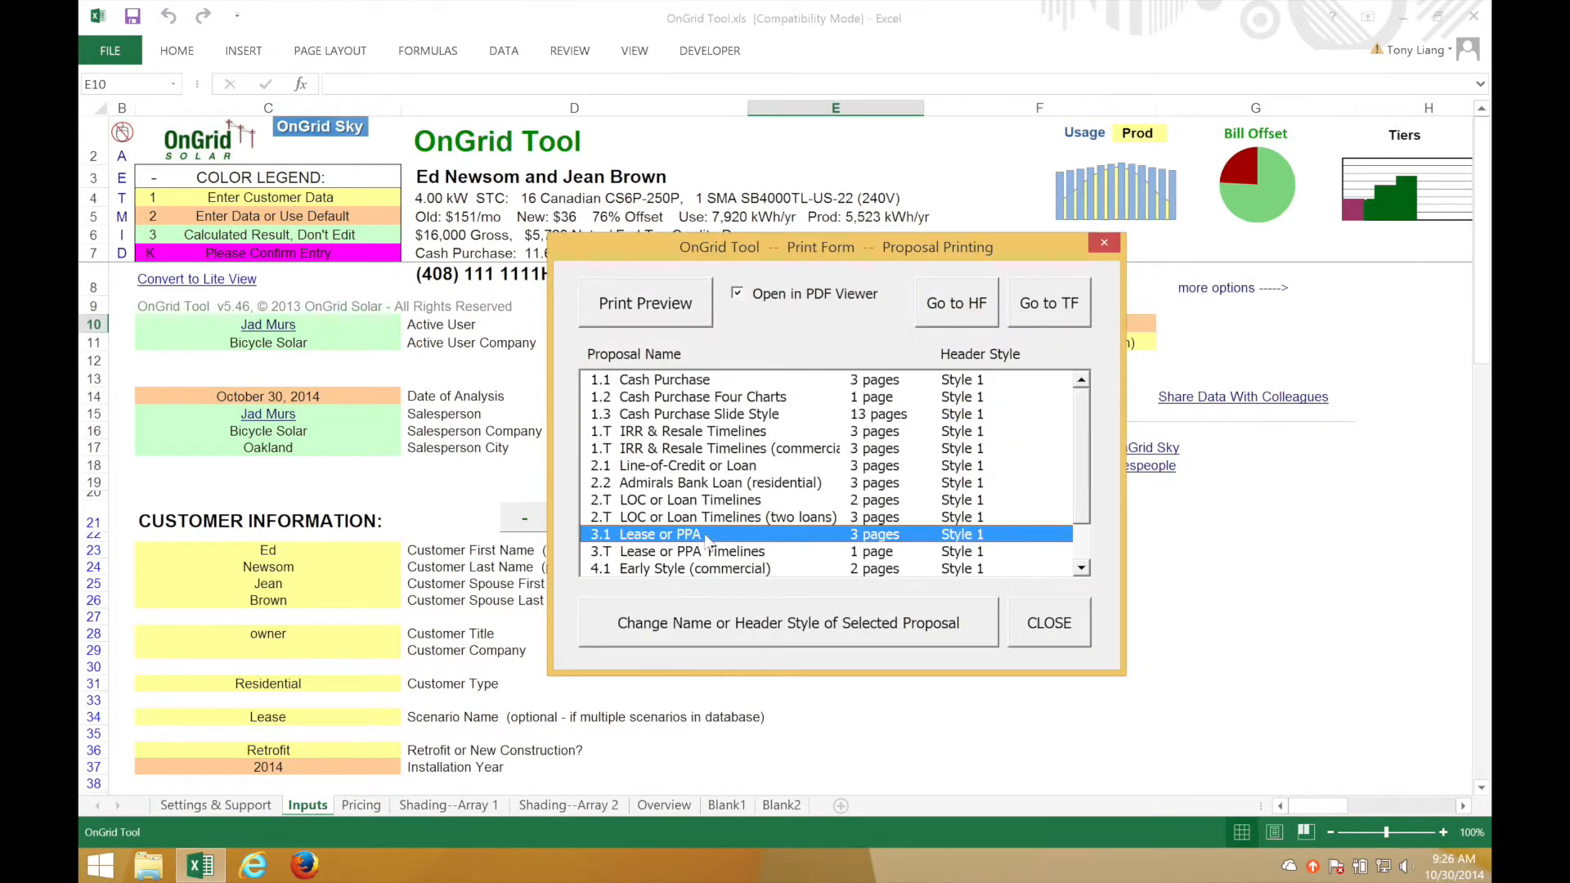
left_click(633, 309)
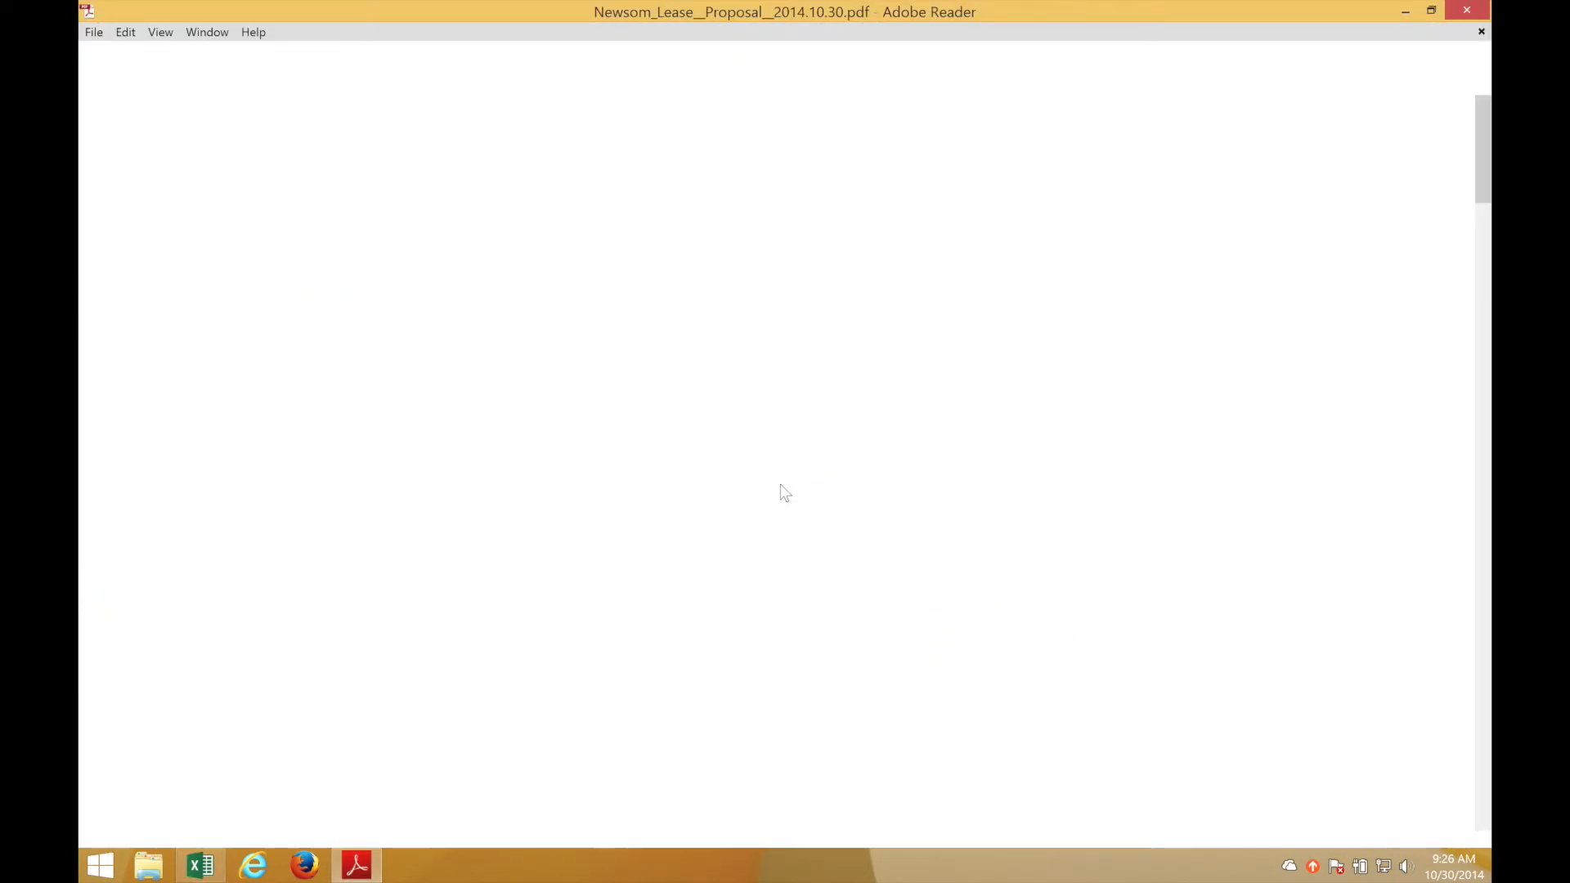
scroll(783, 491, "down", 2)
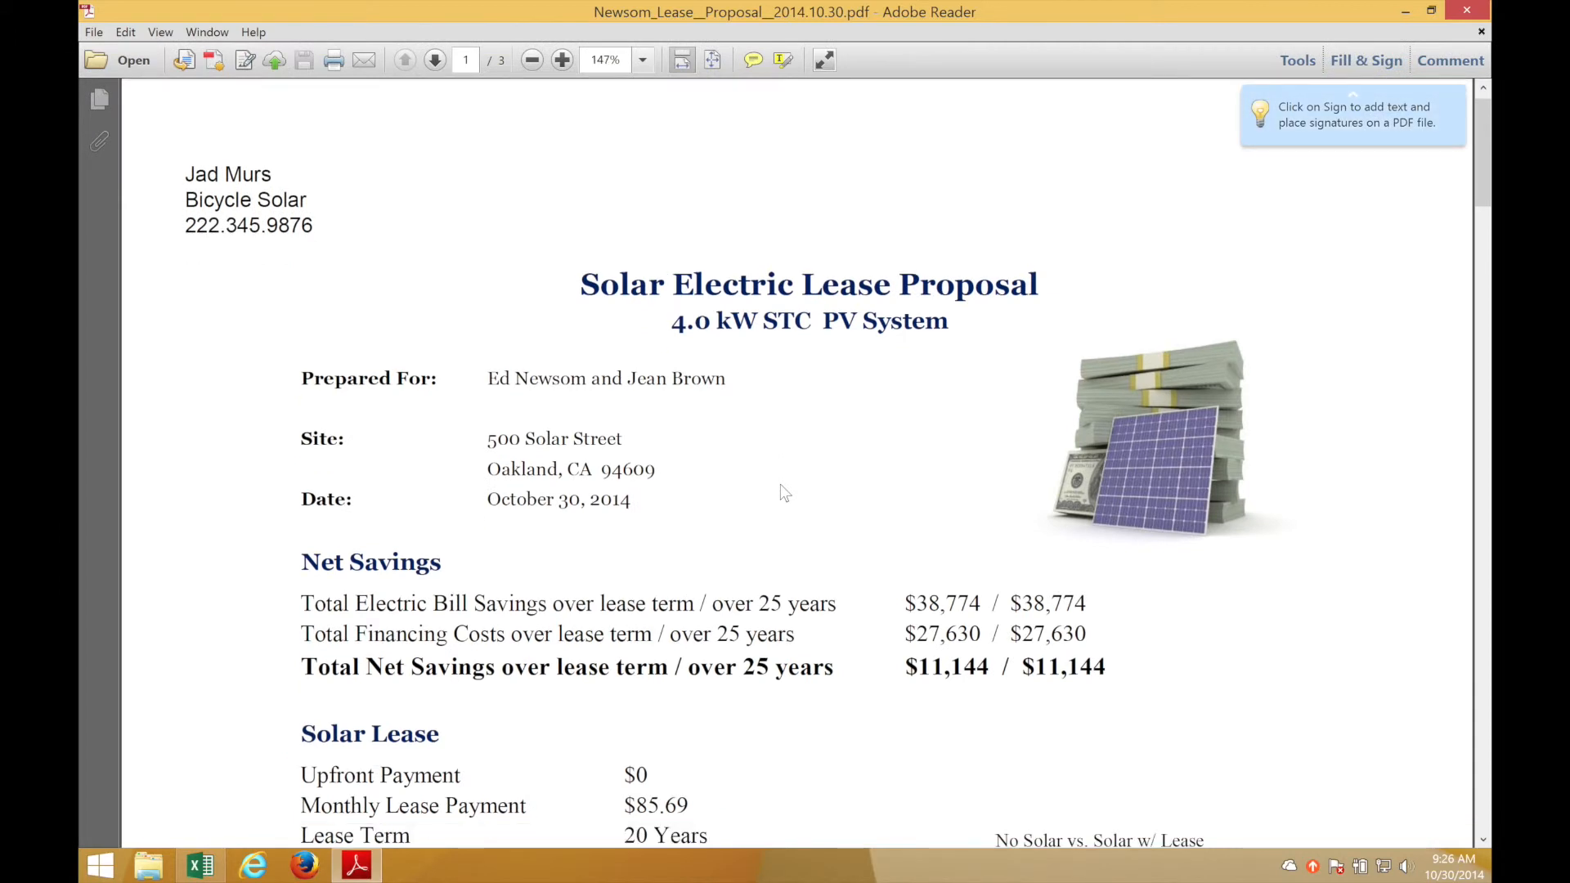
scroll(783, 491, "down", 1)
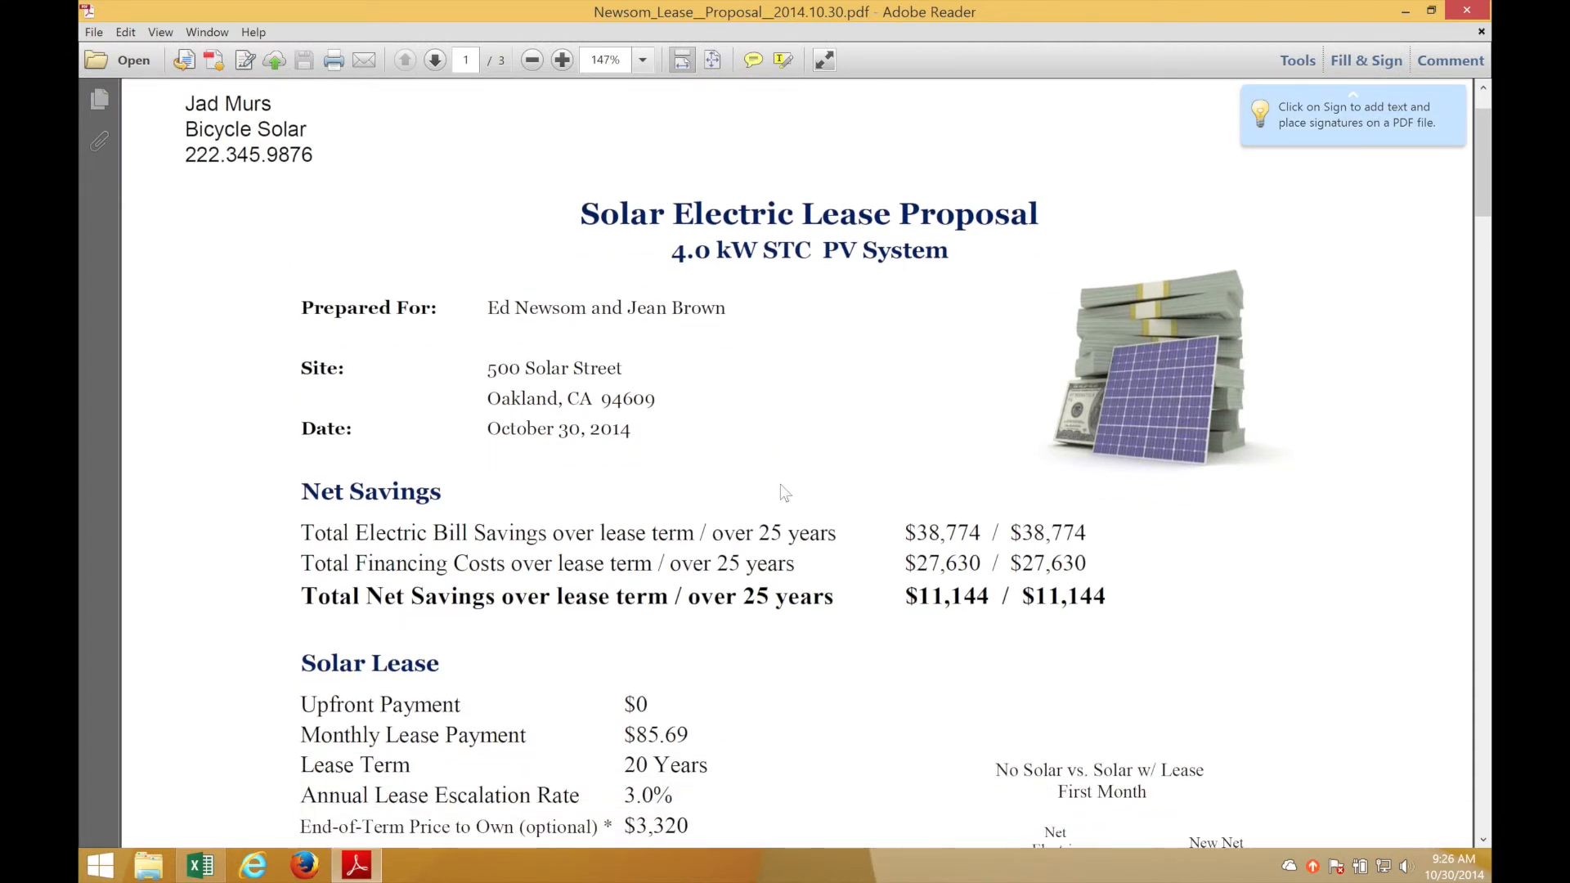
scroll(783, 491, "down", 4)
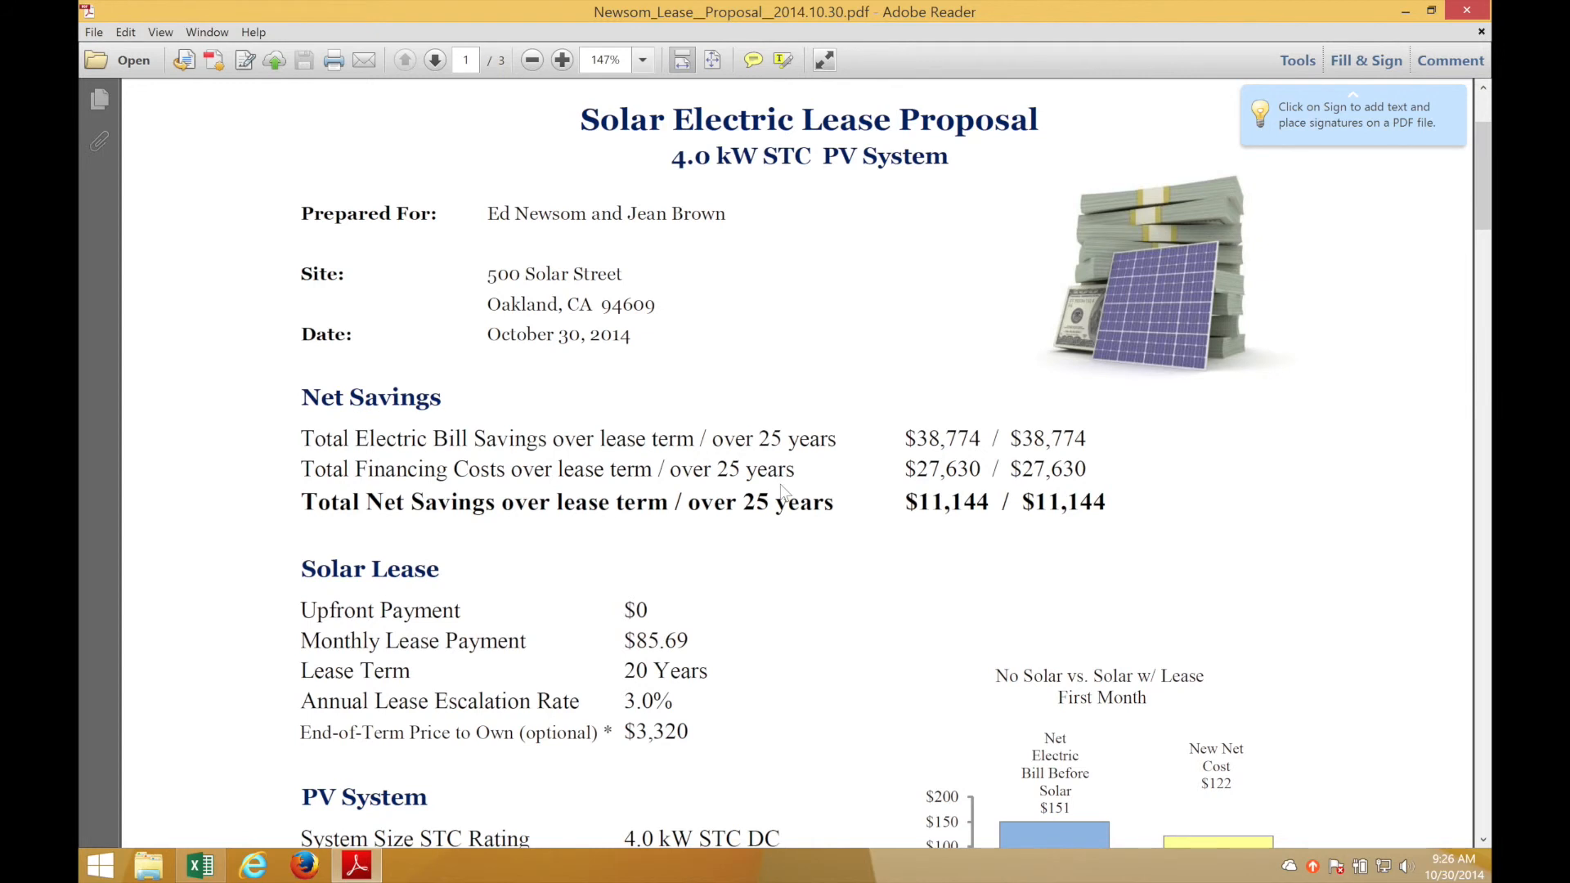